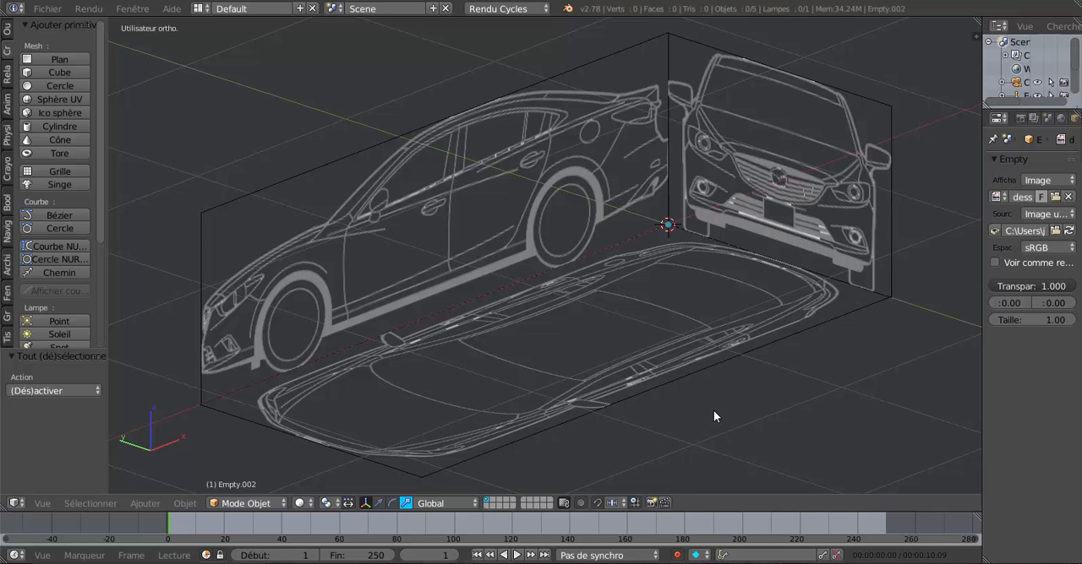
# Step: Examine the assembled side, front and top car blueprints and the image files in the Mazda plan découpé folder
pyautogui.moveTo(715, 410)
pyautogui.mouseDown(button='middle')
pyautogui.moveTo(737, 390)
pyautogui.moveTo(712, 404)
pyautogui.mouseUp(button='middle')
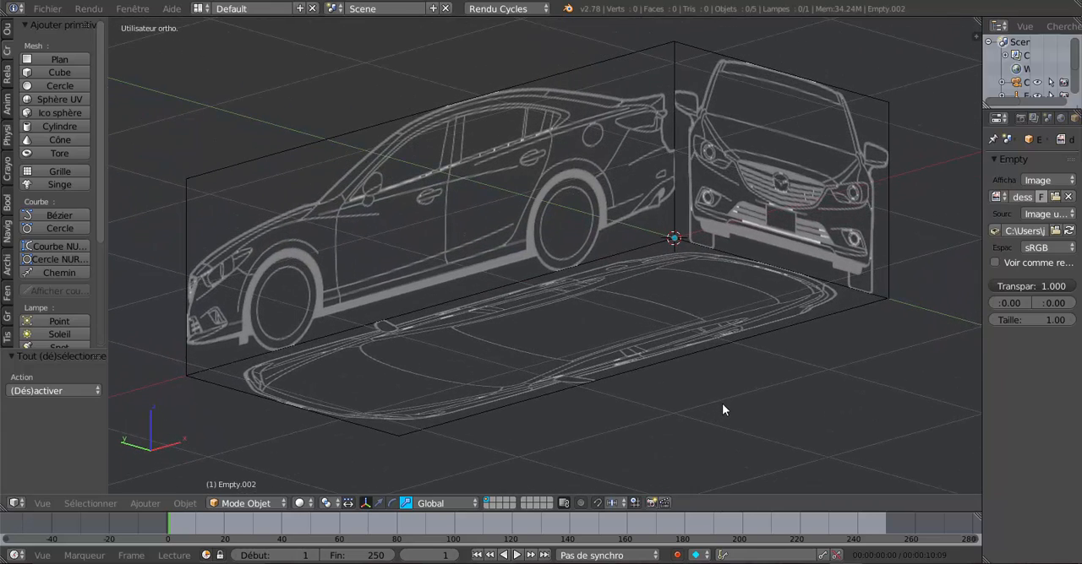
pyautogui.moveTo(719, 403); pyautogui.dragTo(663, 414, button='middle')
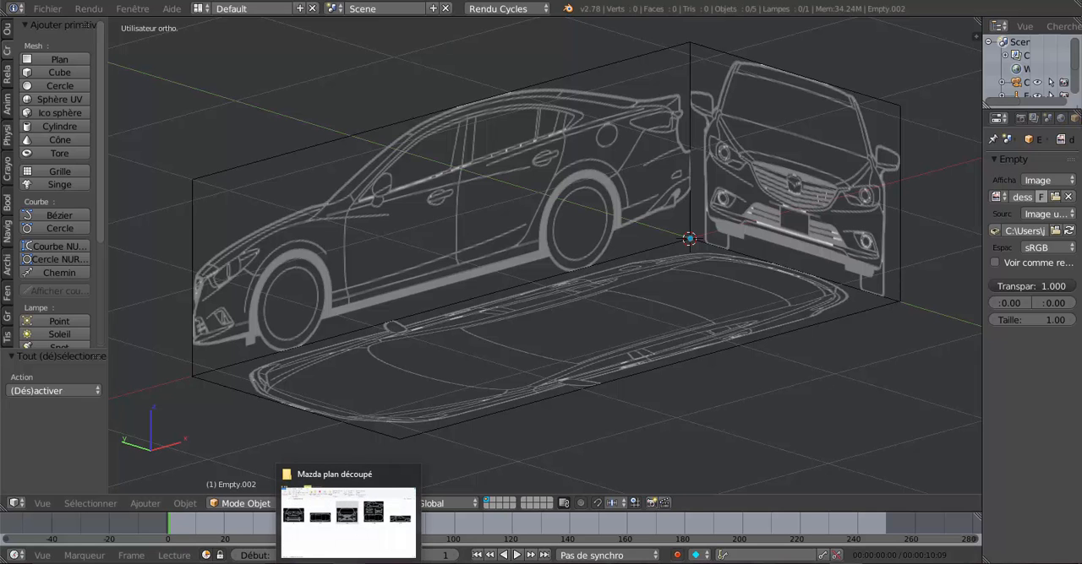
pyautogui.click(351, 519)
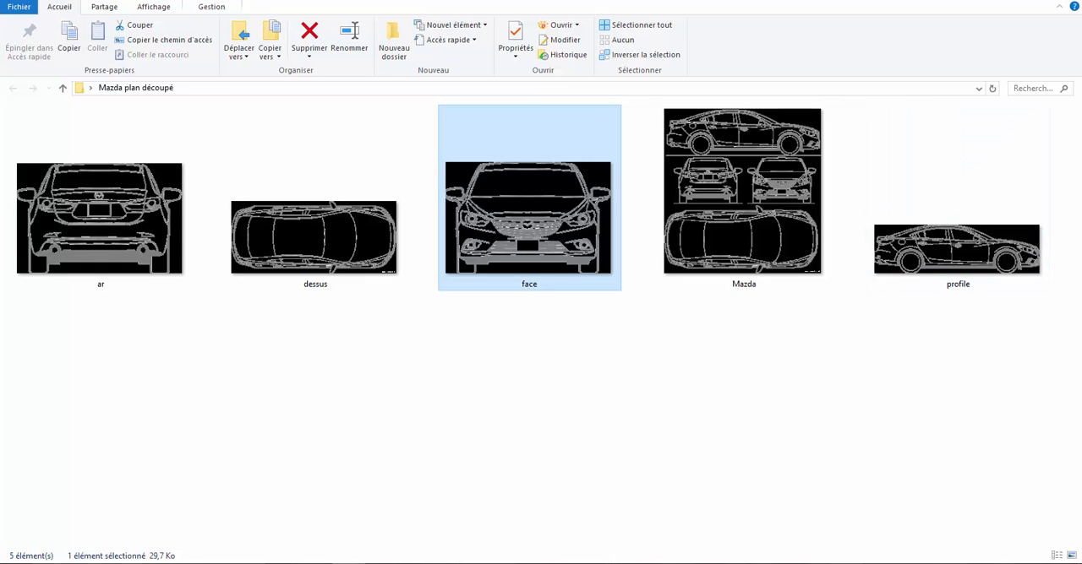
pyautogui.click(841, 545)
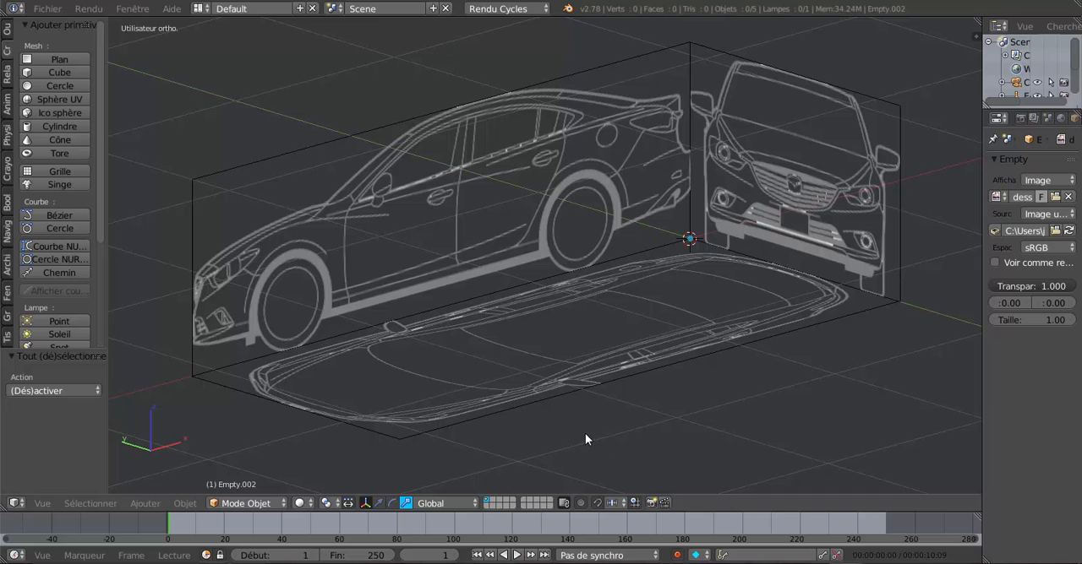
pyautogui.moveTo(649, 408); pyautogui.dragTo(667, 394, button='middle')
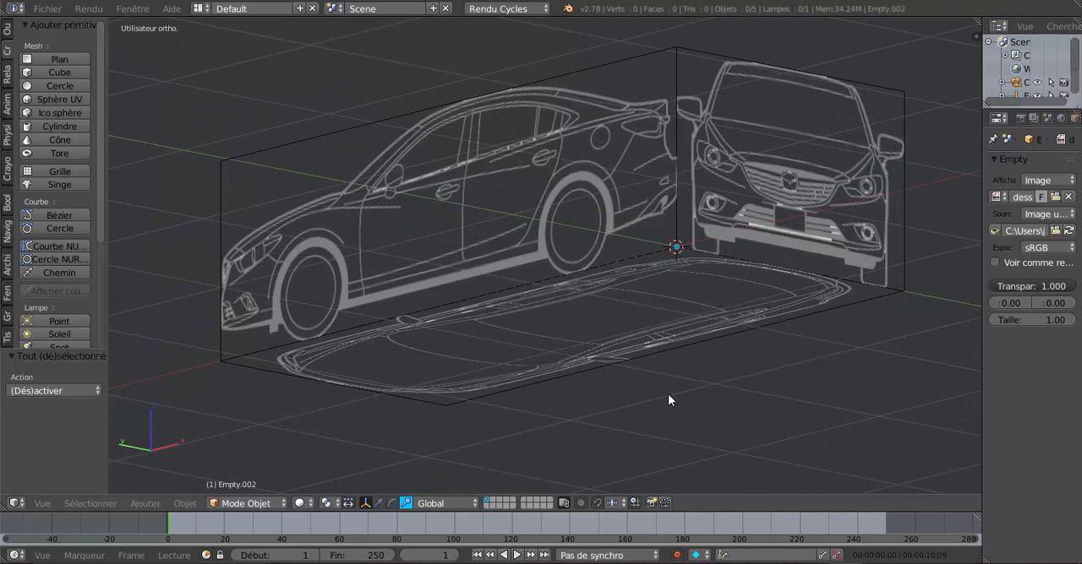
pyautogui.keyDown('shift'); pyautogui.moveTo(743, 393); pyautogui.dragTo(730, 404, button='middle'); pyautogui.keyUp('shift')
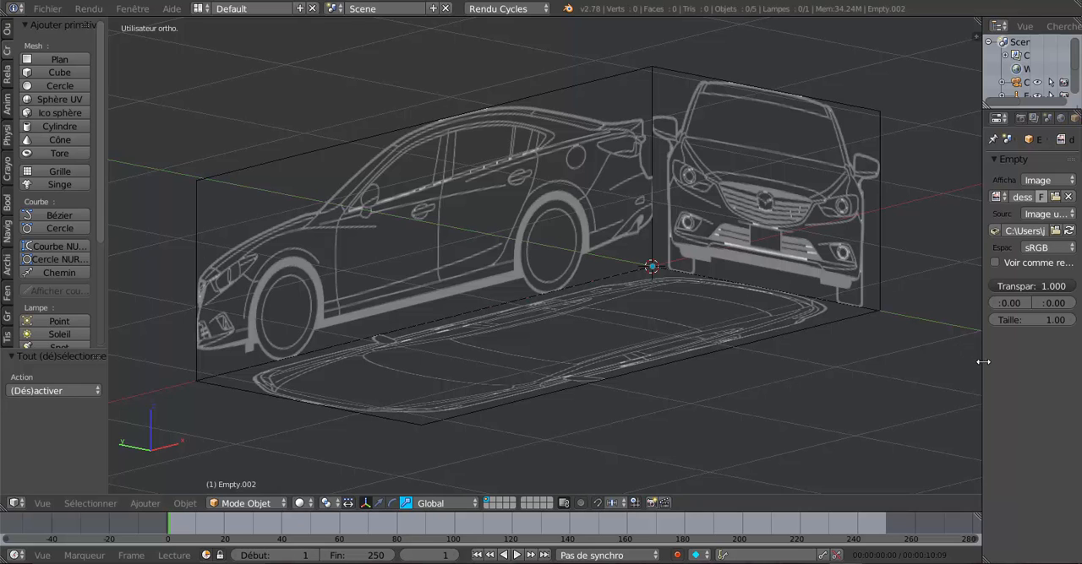
pyautogui.moveTo(981, 362); pyautogui.dragTo(1010, 359)
pyautogui.moveTo(887, 369); pyautogui.dragTo(841, 383, button='middle')
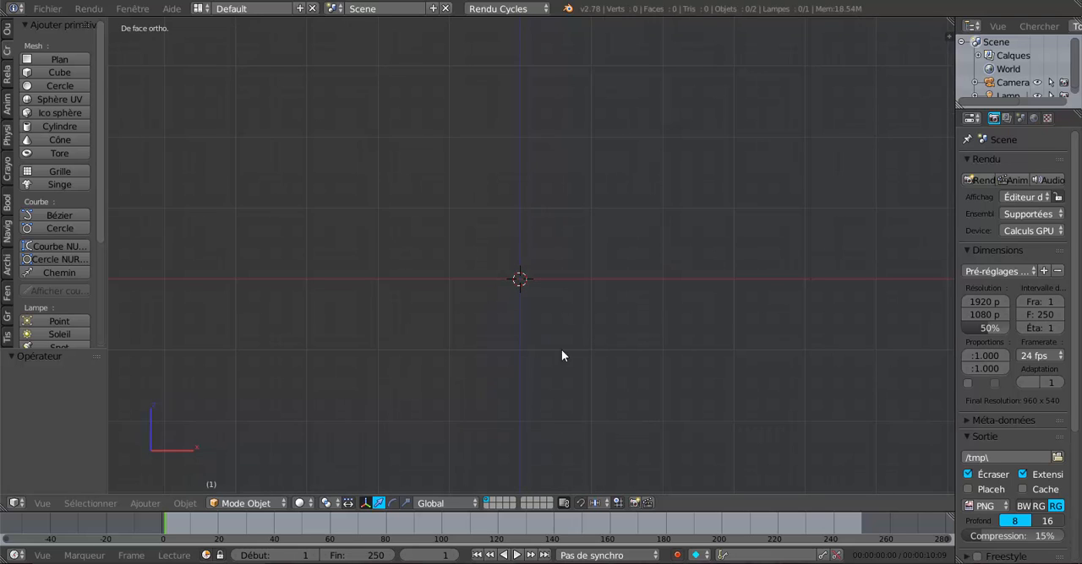
# Step: Add an Empty of type Image at the scene origin
pyautogui.click(182, 503)
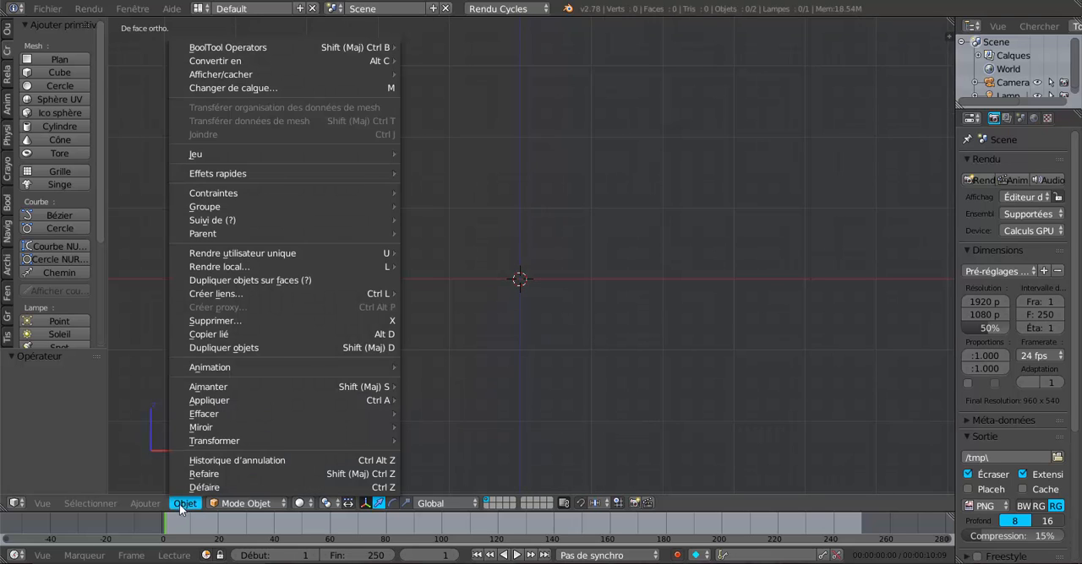
pyautogui.moveTo(142, 504)
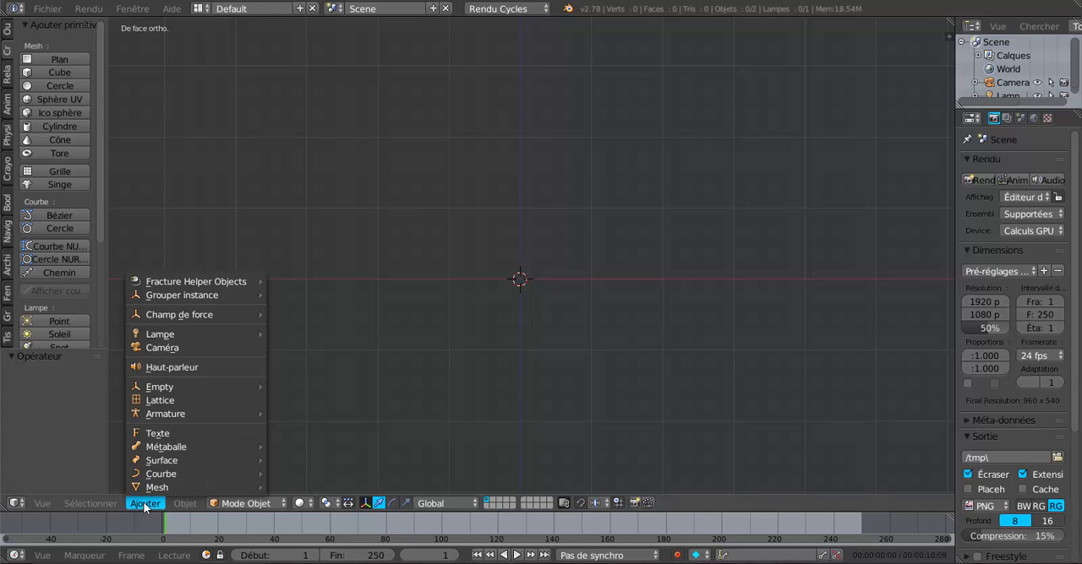
pyautogui.moveTo(149, 389)
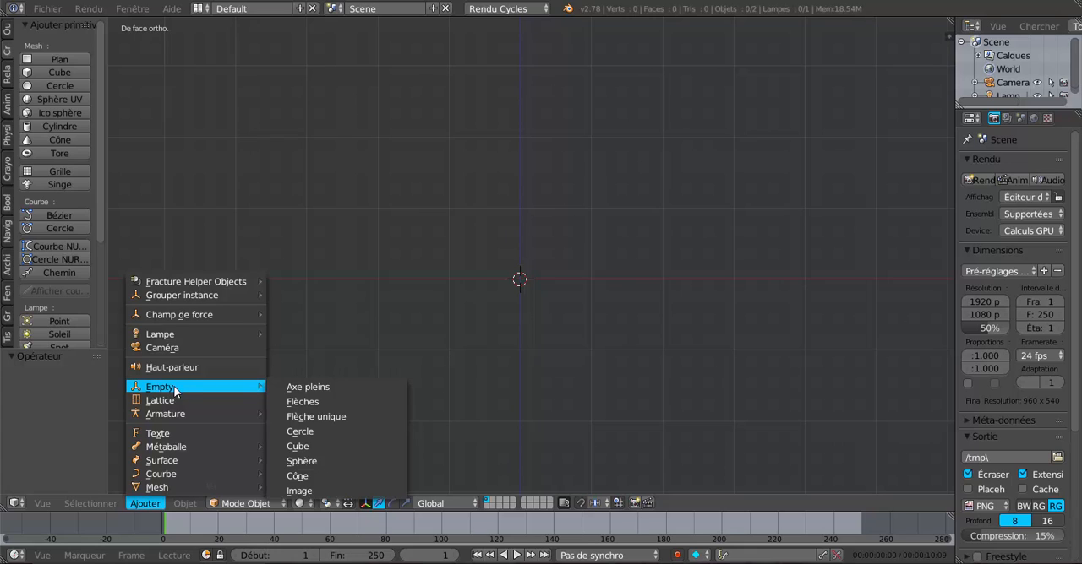
pyautogui.click(295, 491)
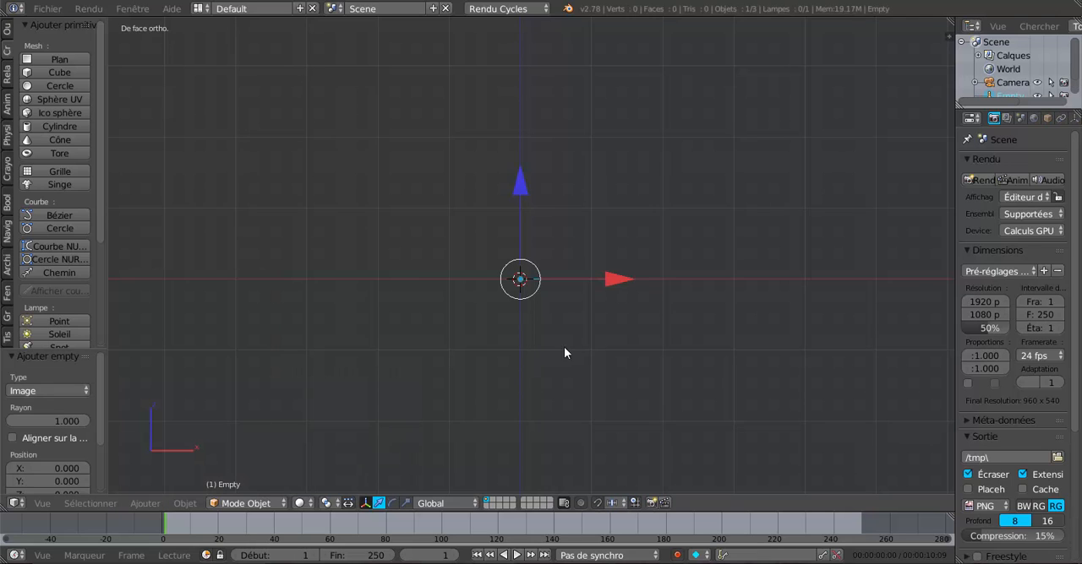
# Step: Rotate the image Empty 90° about the global X axis so it stands upright
pyautogui.scroll(3, 532, 317)
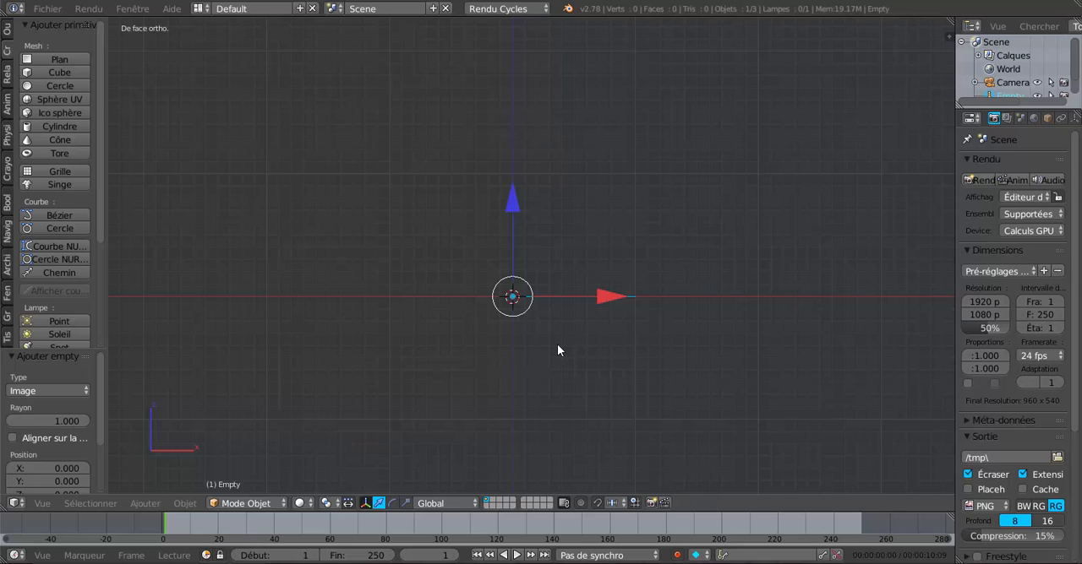
pyautogui.press('r')
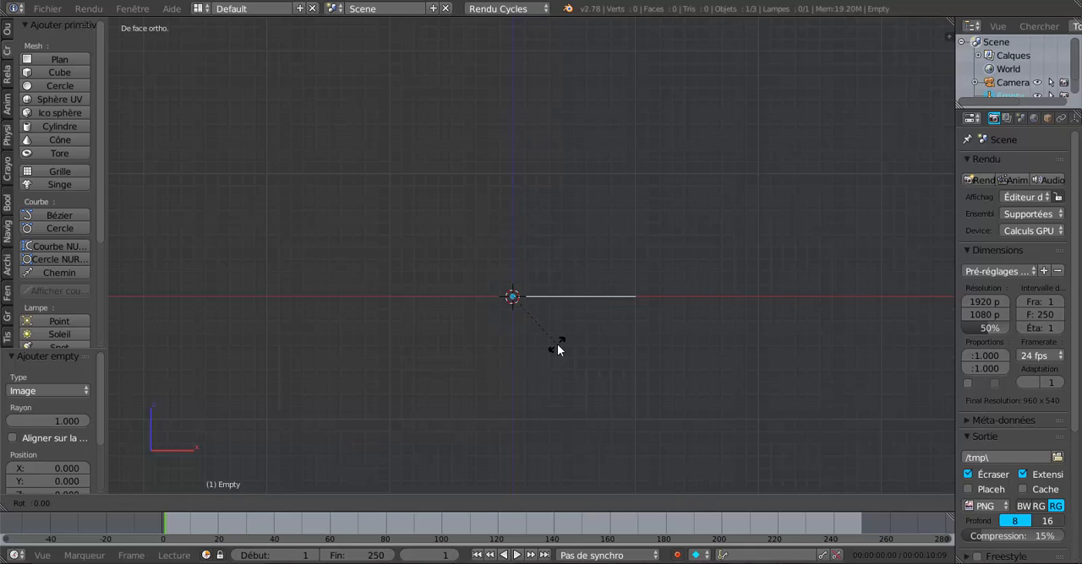
pyautogui.write('x')
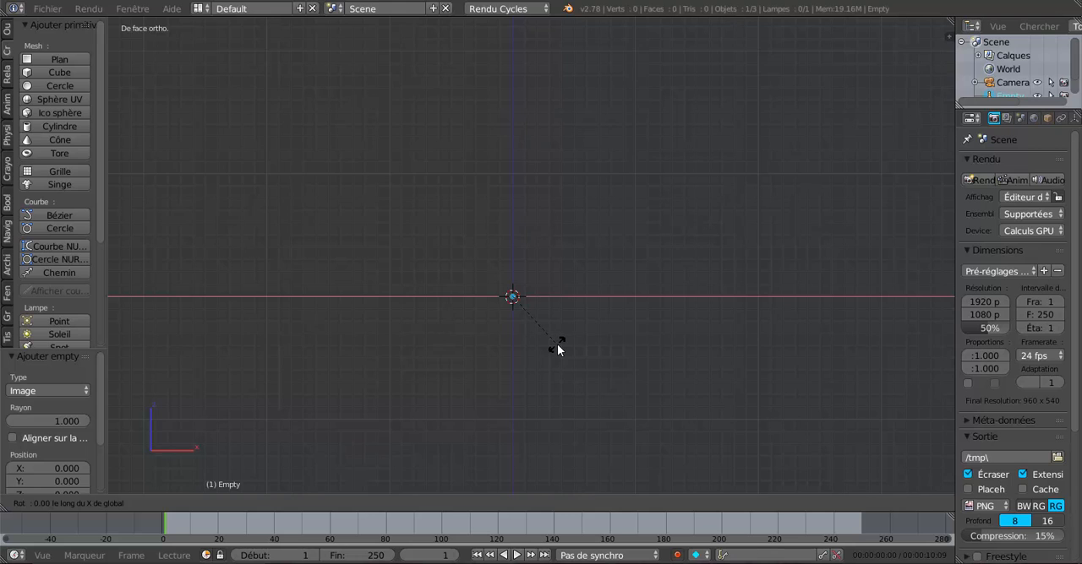
pyautogui.write('90')
pyautogui.press('Return')
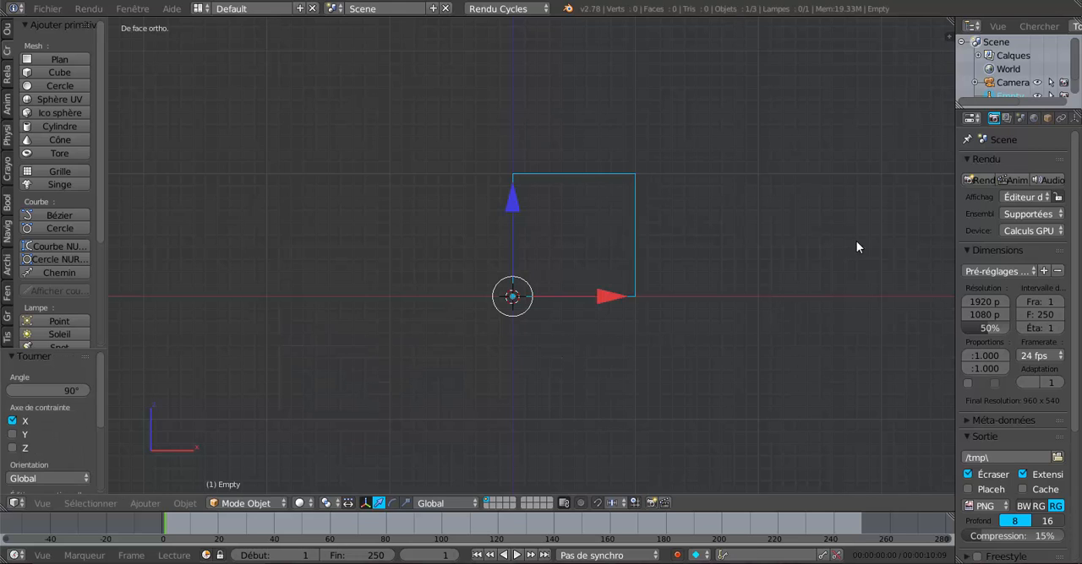
# Step: Load profile.png from the Mazda plan découpé folder on the desktop as the Empty's image
pyautogui.moveTo(950, 211); pyautogui.dragTo(846, 227)
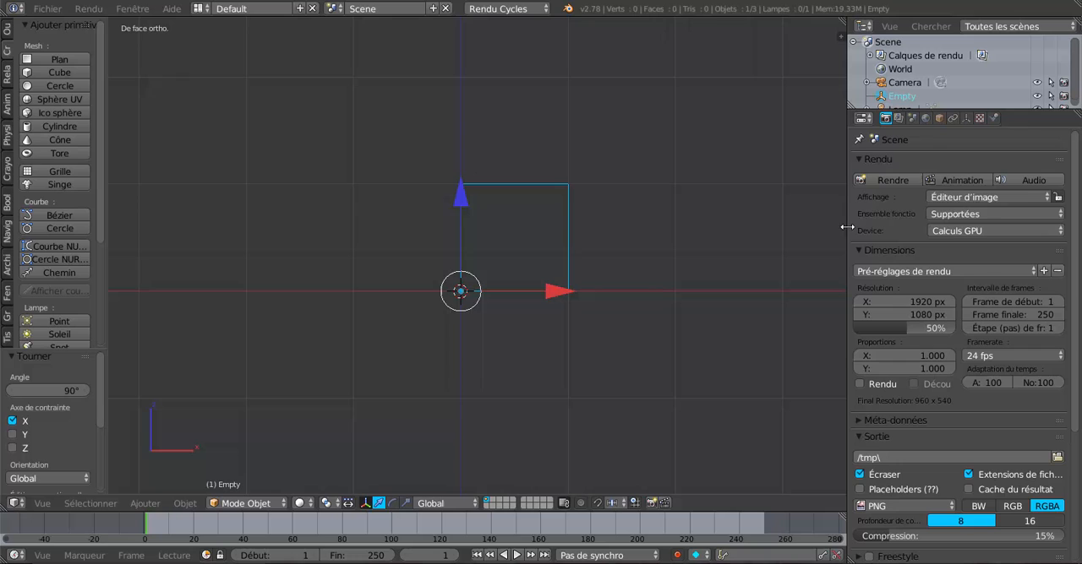
pyautogui.click(966, 119)
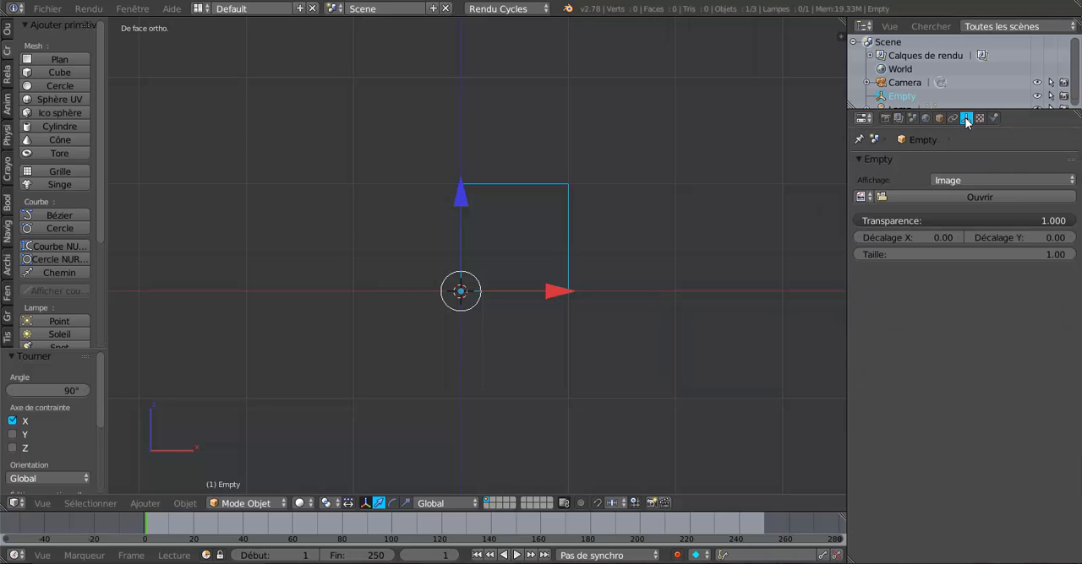
pyautogui.click(963, 197)
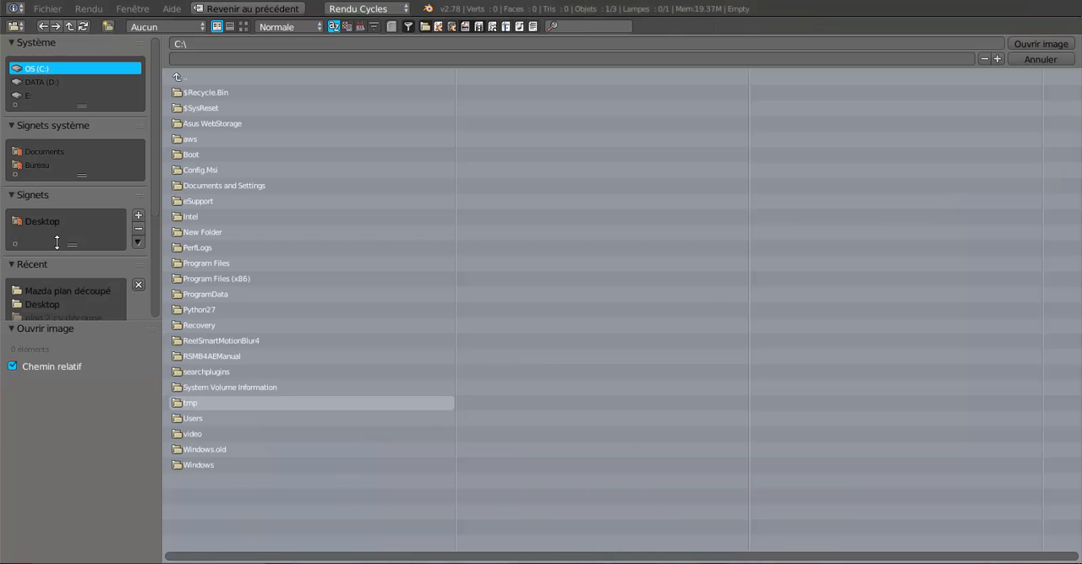
pyautogui.click(38, 166)
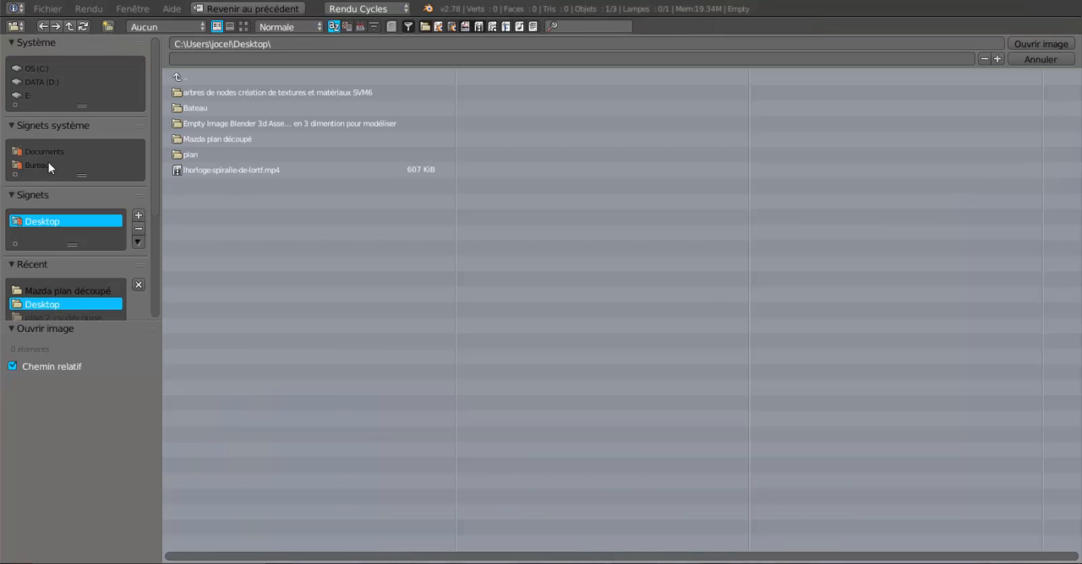
pyautogui.click(198, 142)
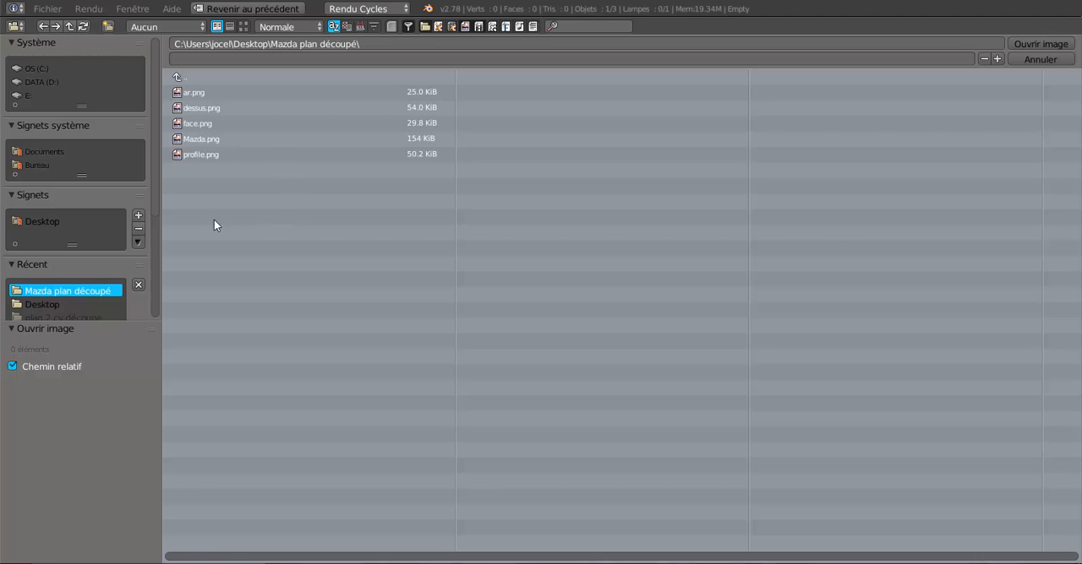
pyautogui.click(192, 155)
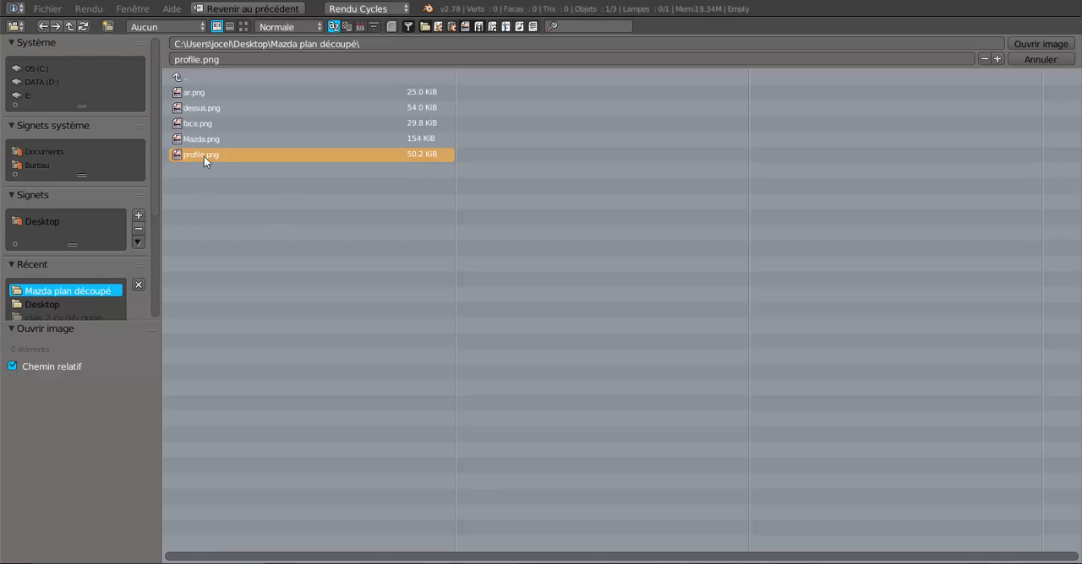
pyautogui.click(1022, 44)
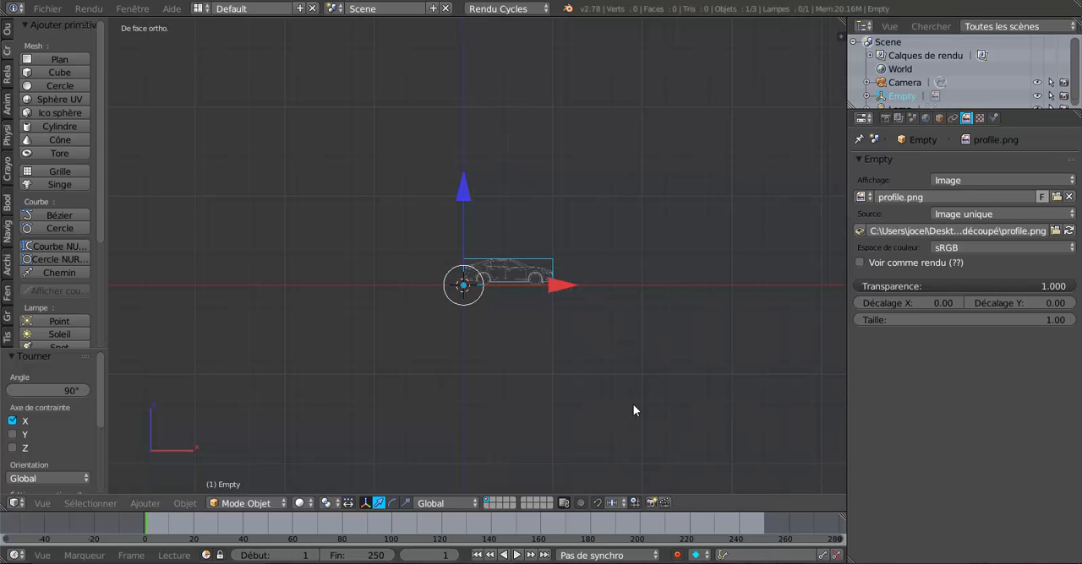
# Step: Scale the car profile image up uniformly by a factor of about 6.64
pyautogui.press('s')
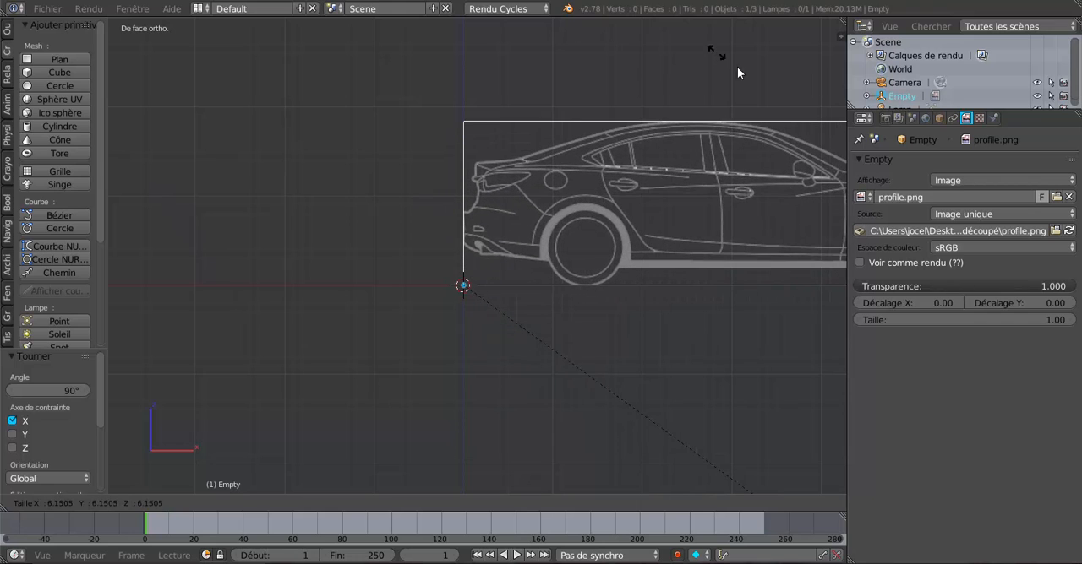
pyautogui.click(805, 98)
pyautogui.scroll(-2, 556, 291)
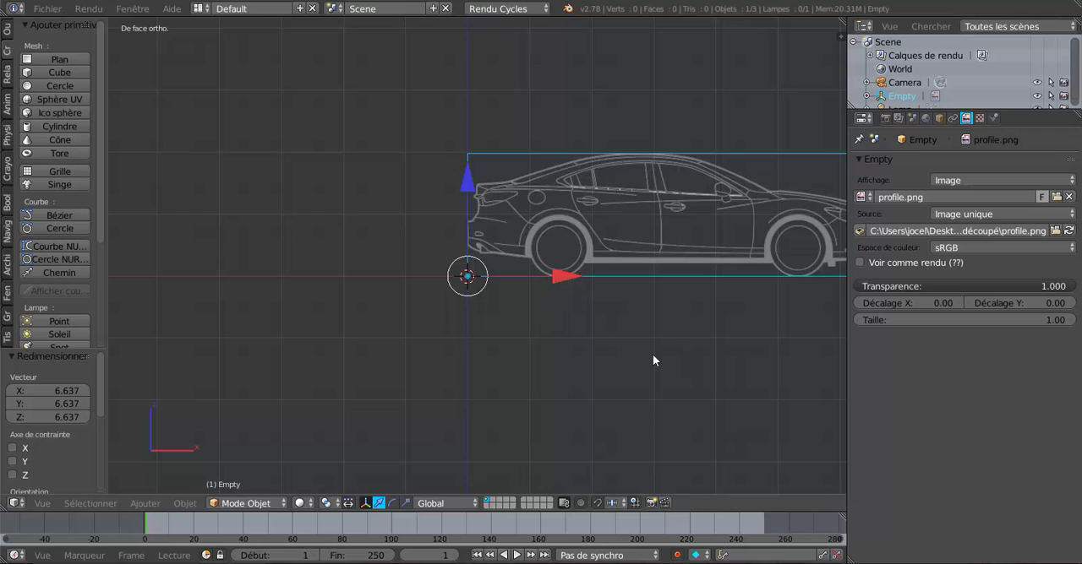
pyautogui.keyDown('shift'); pyautogui.moveTo(652, 361); pyautogui.dragTo(505, 362, button='middle'); pyautogui.keyUp('shift')
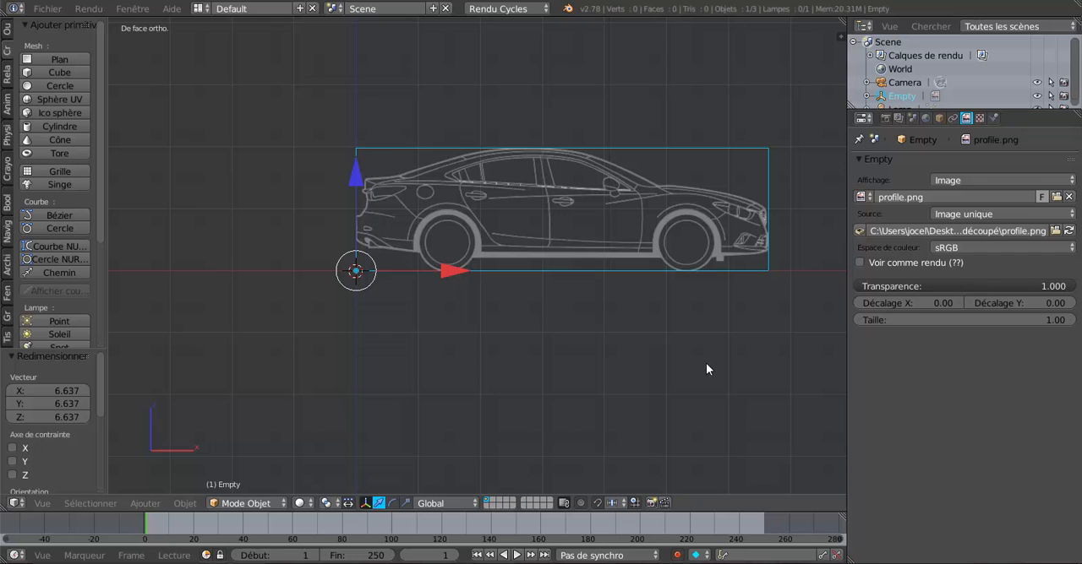
# Step: Rotate the car profile image 180° about the global Z axis
pyautogui.moveTo(601, 358); pyautogui.dragTo(723, 348, button='middle')
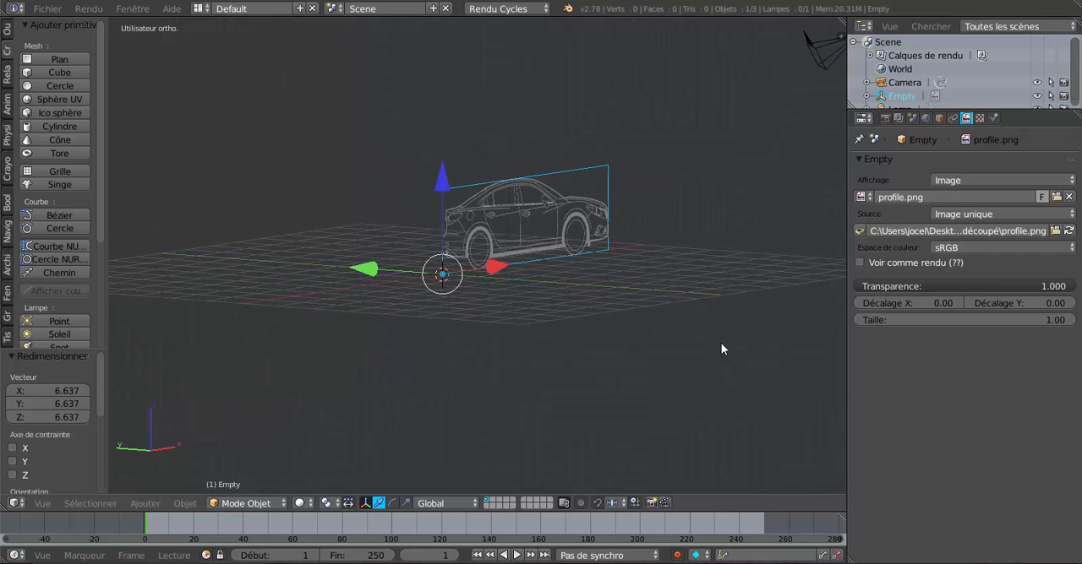
pyautogui.press('KP_1')
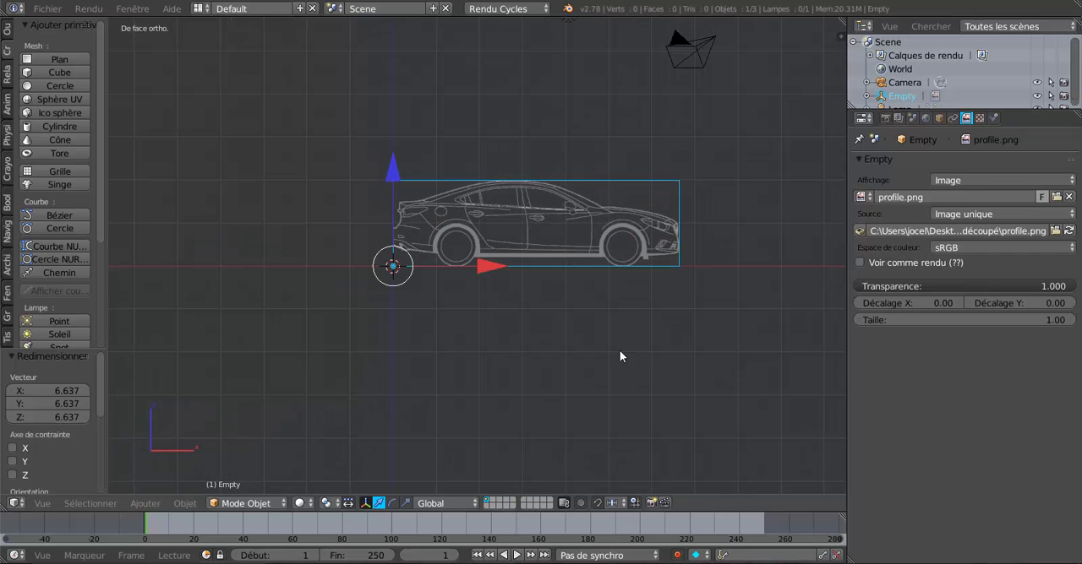
pyautogui.moveTo(632, 360); pyautogui.dragTo(701, 377, button='middle')
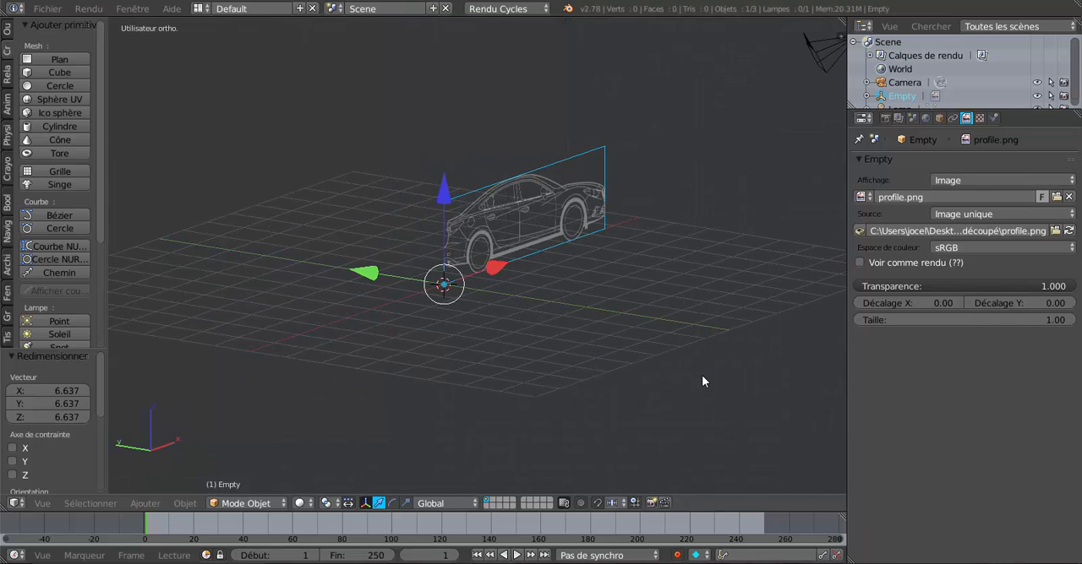
pyautogui.press('KP_1')
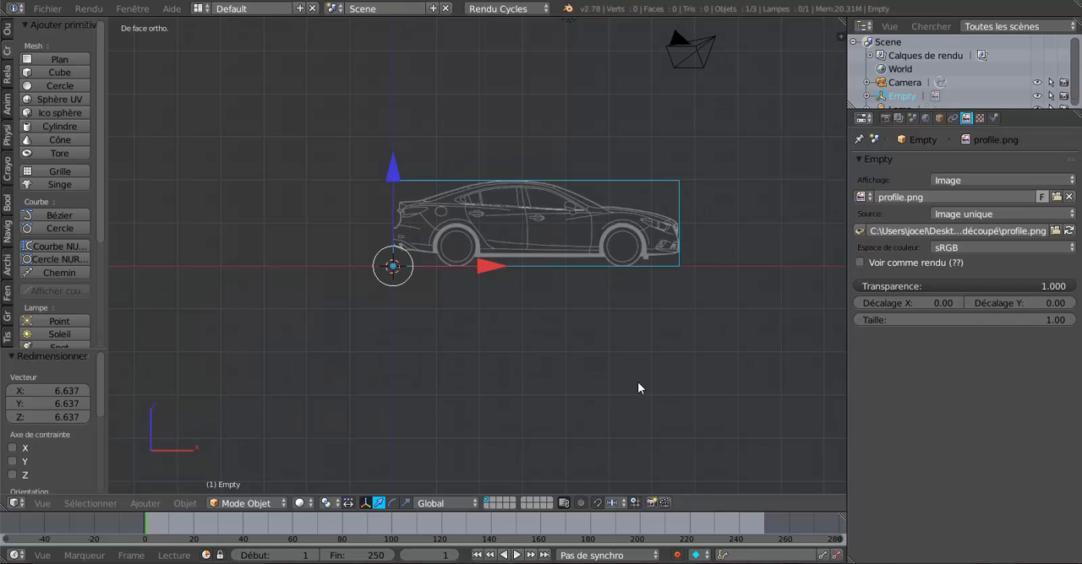
pyautogui.press('r')
pyautogui.write('z')
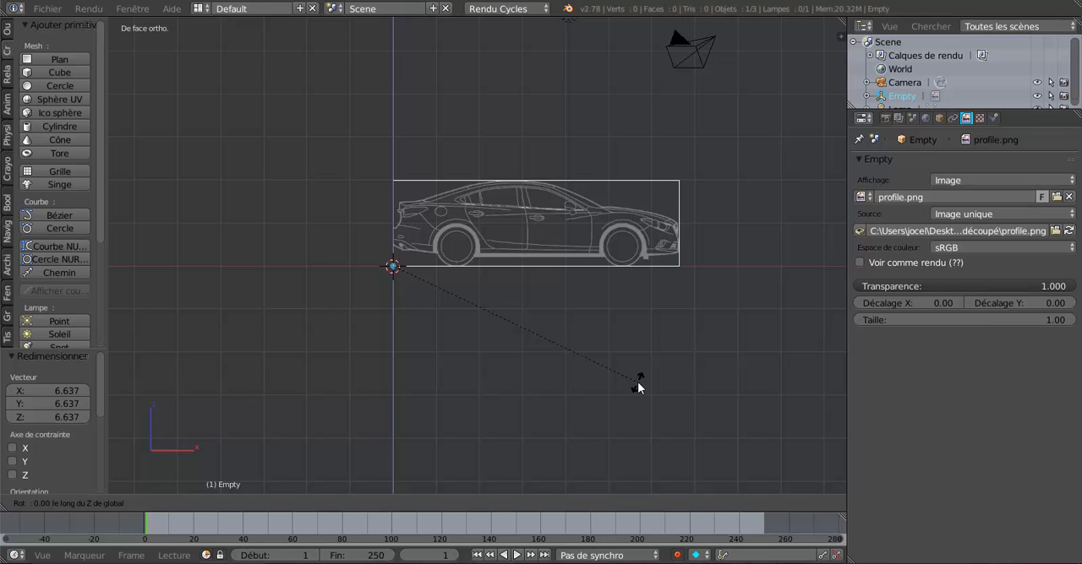
pyautogui.write('180')
pyautogui.press('Return')
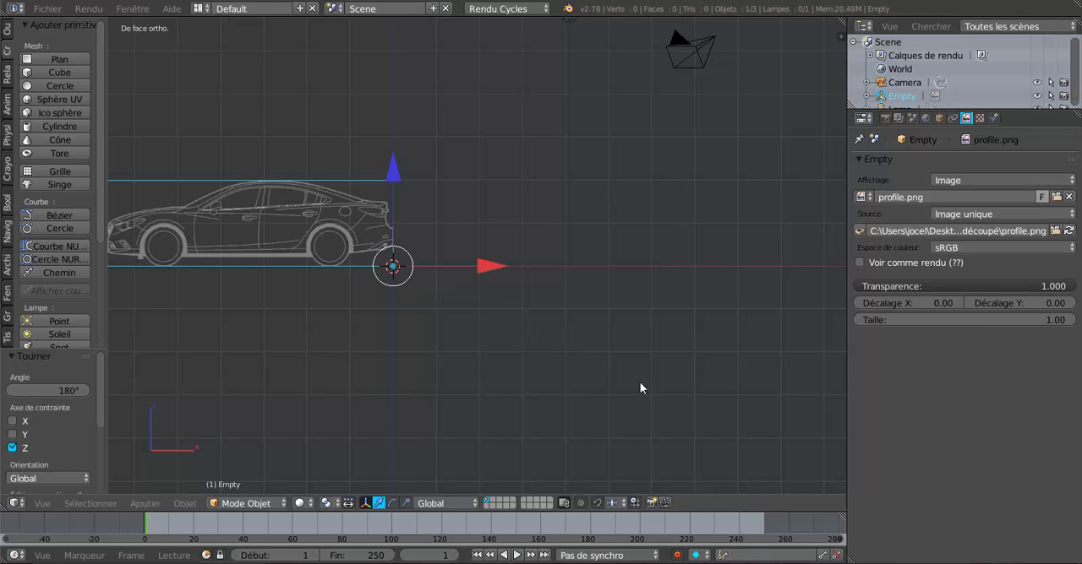
pyautogui.moveTo(639, 388); pyautogui.dragTo(713, 394, button='middle')
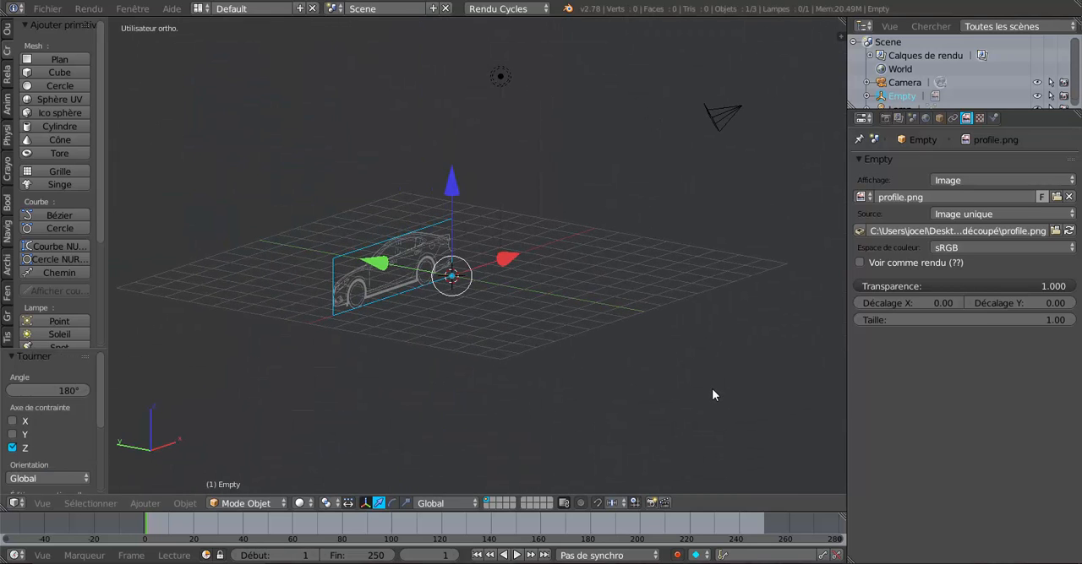
# Step: Add a second image Empty at the origin and rotate it 90° about the global X axis so it stands upright
pyautogui.press('KP_1')
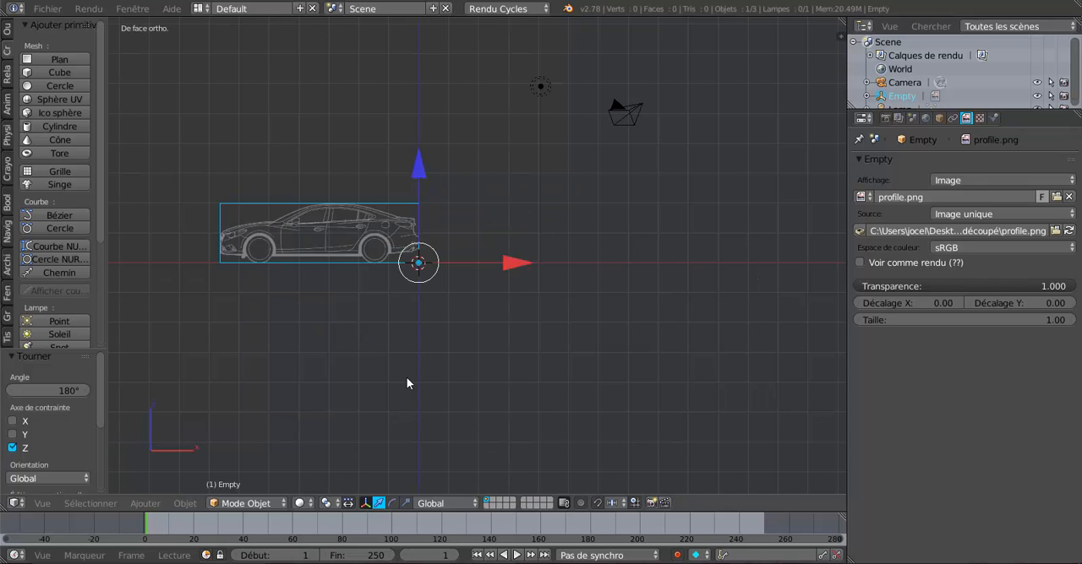
pyautogui.click(155, 504)
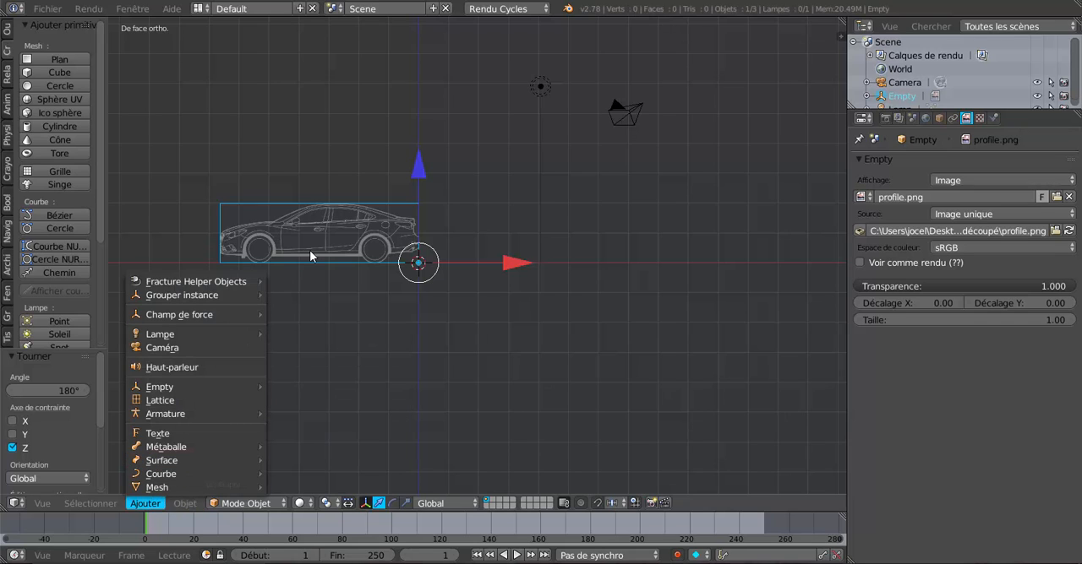
pyautogui.click(145, 505)
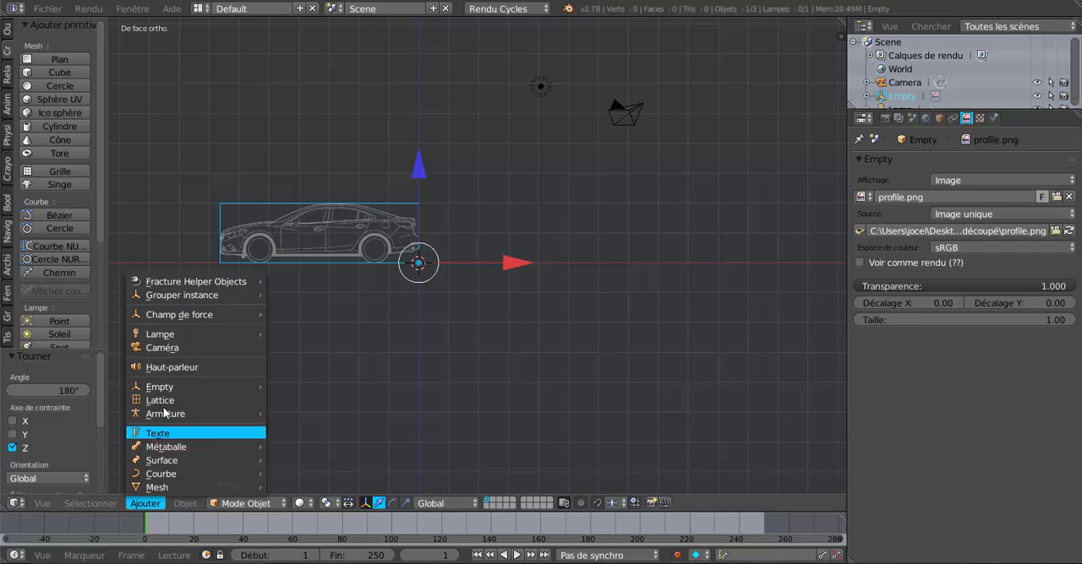
pyautogui.moveTo(163, 389)
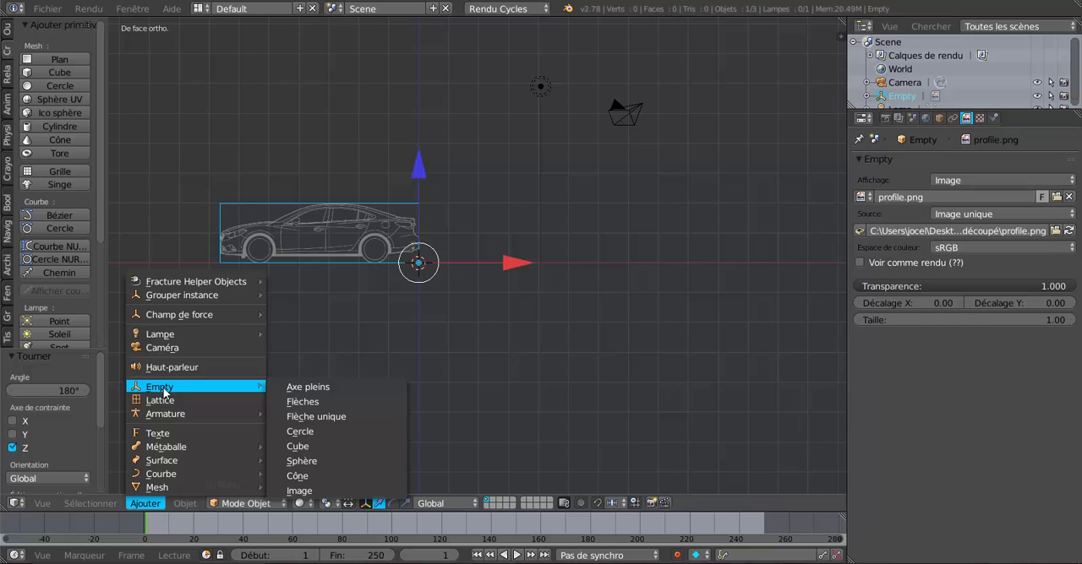
pyautogui.click(297, 491)
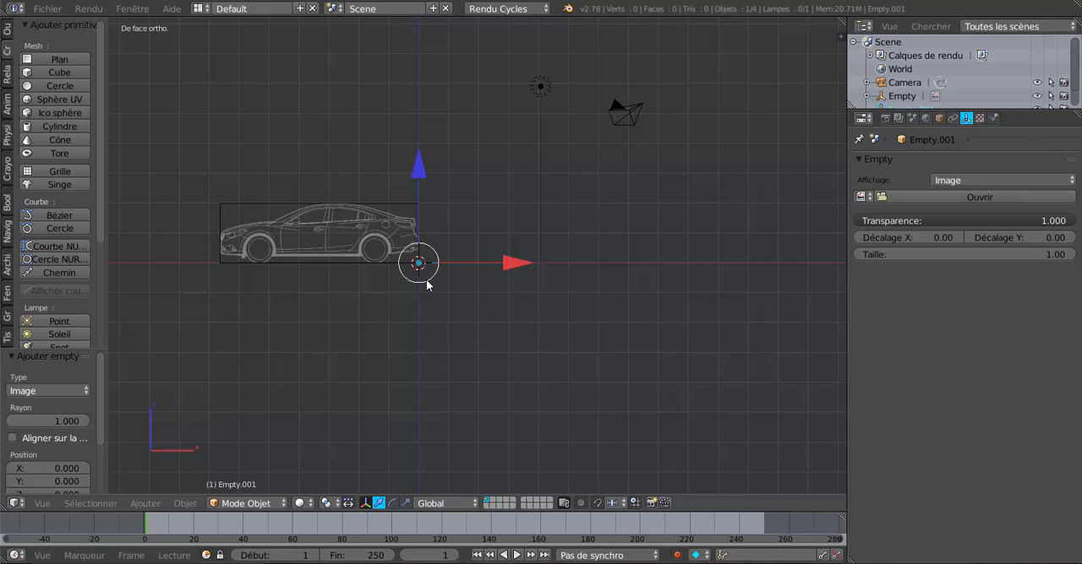
pyautogui.write('rx')
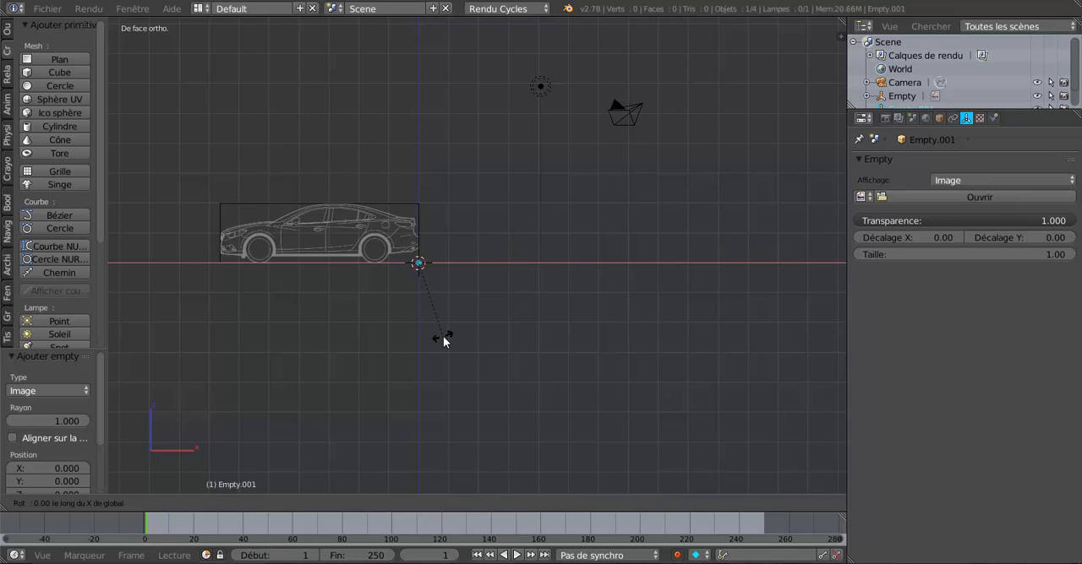
pyautogui.write('90')
pyautogui.press('Return')
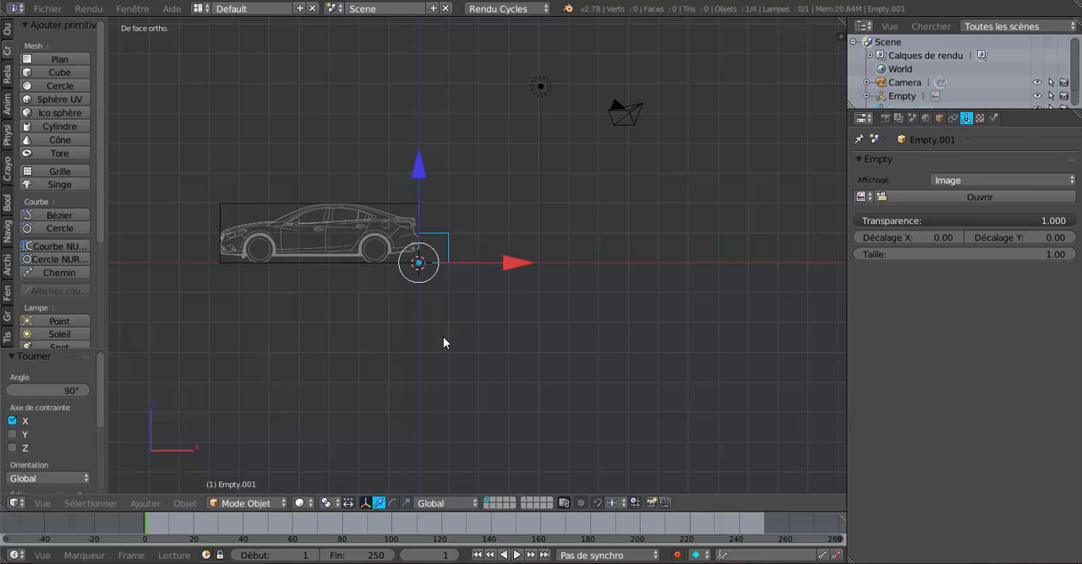
# Step: Rotate the new upright image Empty 270° about the global Z axis, perpendicular to the car profile image
pyautogui.scroll(3, 443, 337)
pyautogui.keyDown('shift'); pyautogui.moveTo(514, 357); pyautogui.dragTo(561, 229, button='middle'); pyautogui.keyUp('shift')
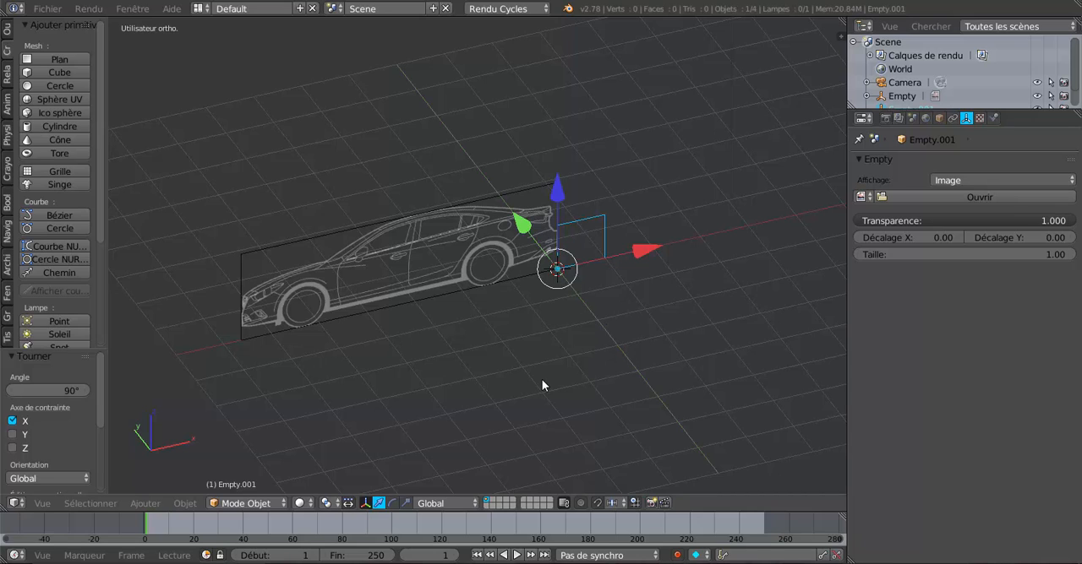
pyautogui.press('r')
pyautogui.write('z')
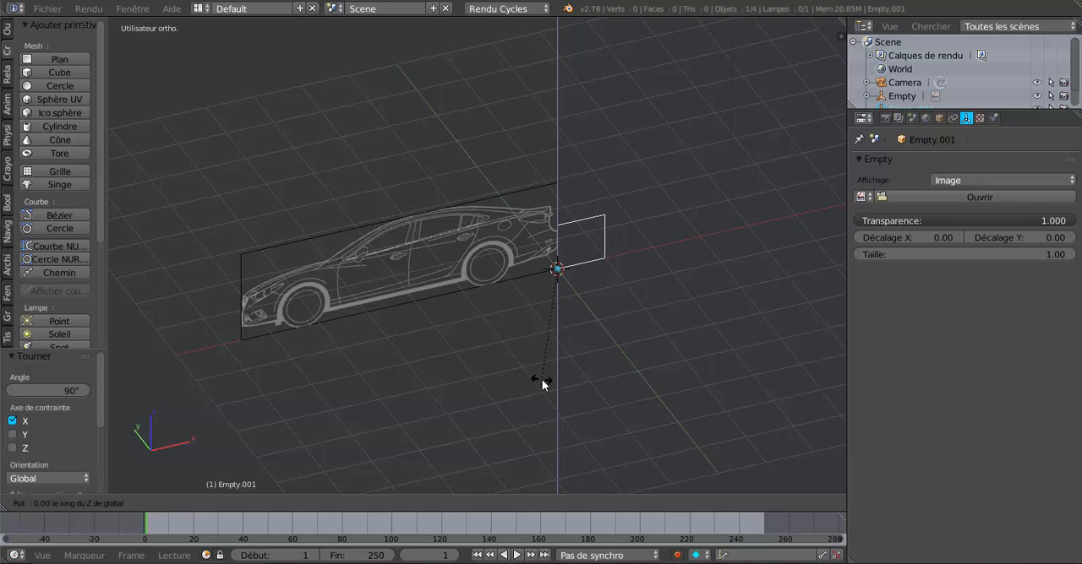
pyautogui.write('27')
pyautogui.write('0')
pyautogui.press('Return')
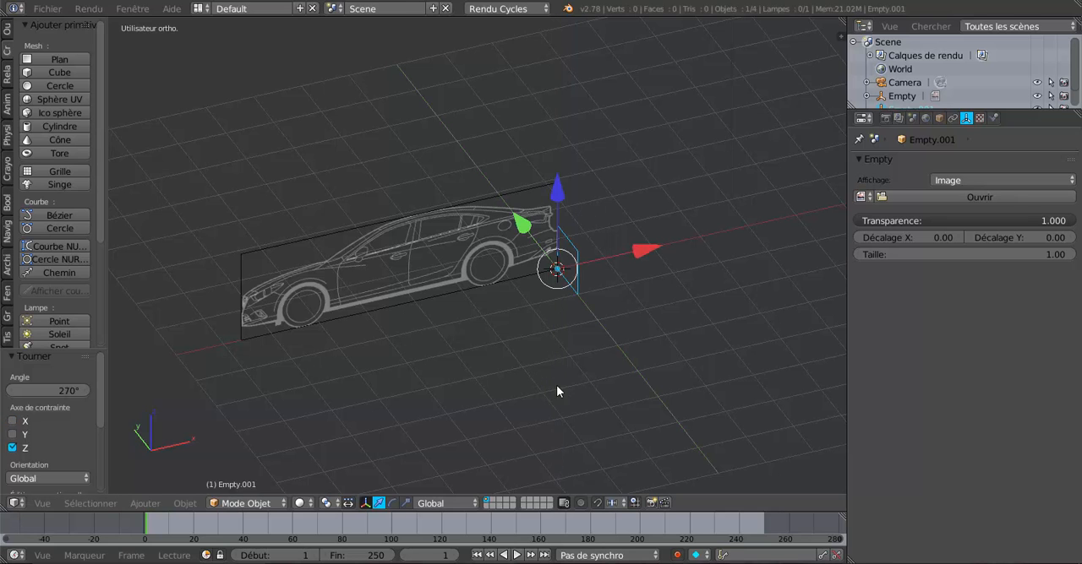
# Step: Load face.png from the Mazda plan découpé folder on the desktop as the second Empty's image
pyautogui.moveTo(556, 386); pyautogui.dragTo(616, 363, button='middle')
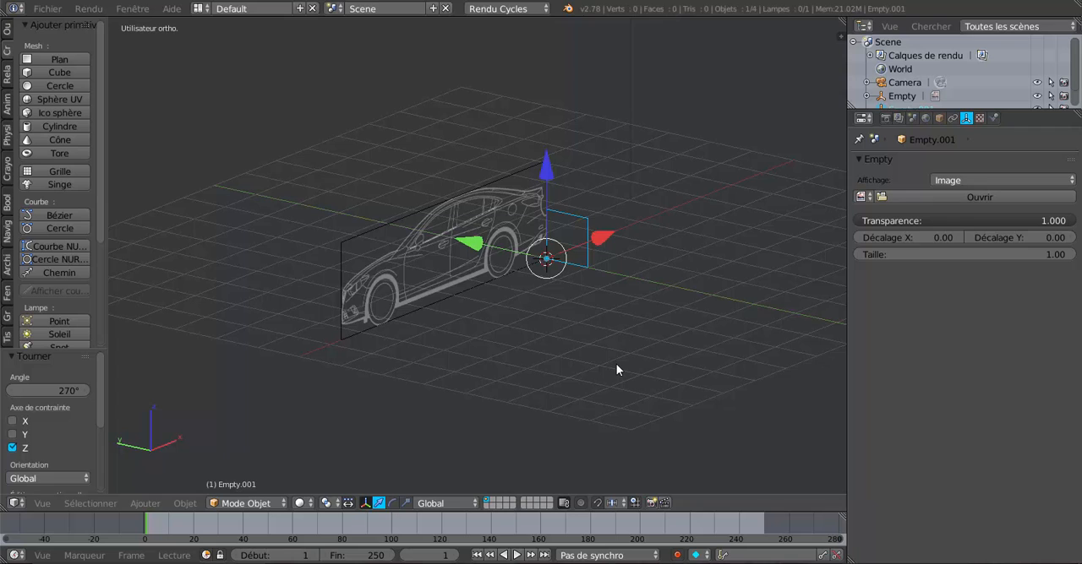
pyautogui.click(933, 196)
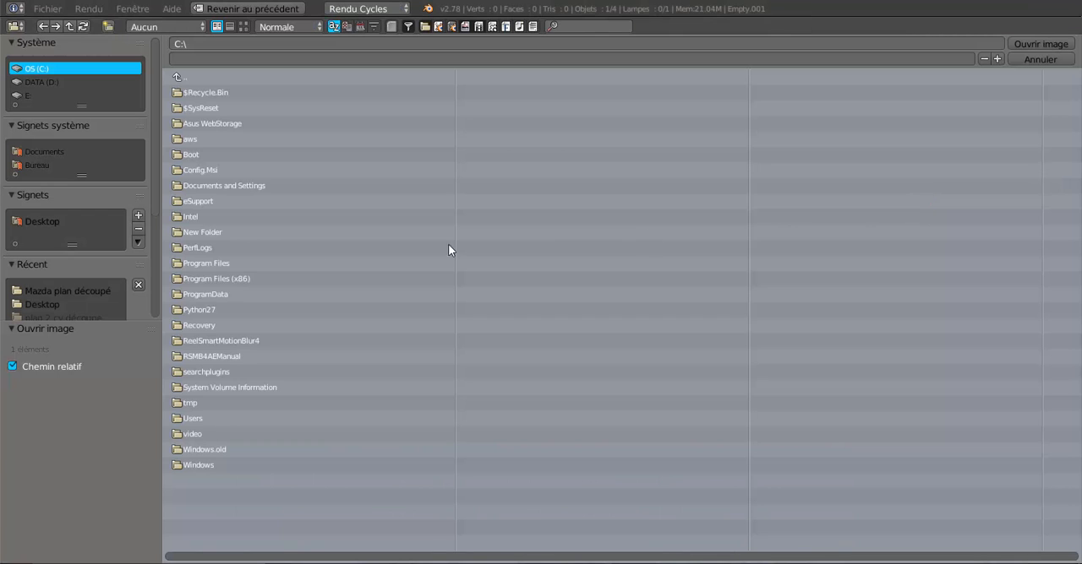
pyautogui.click(34, 168)
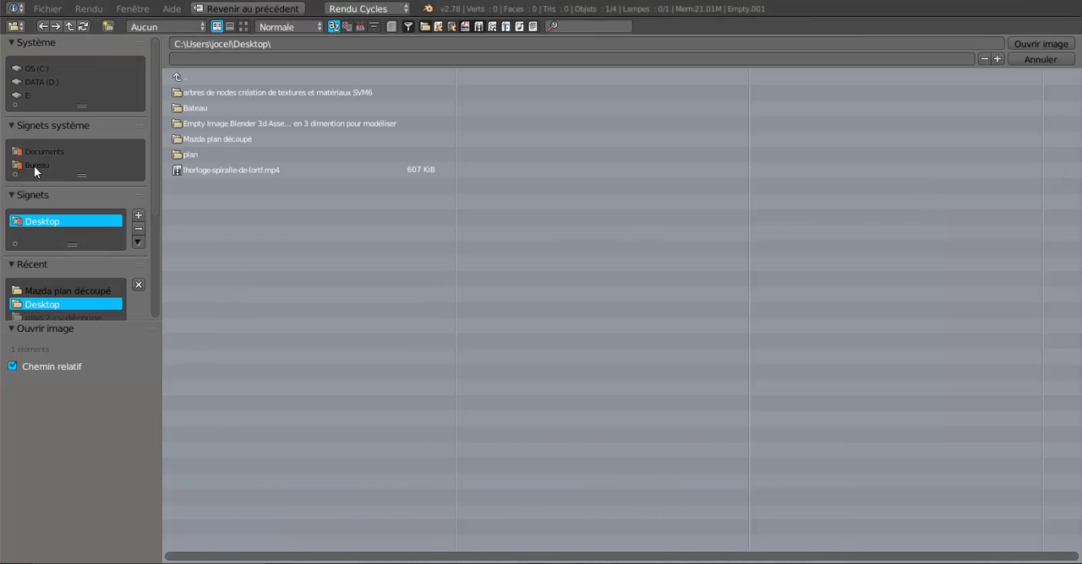
pyautogui.click(205, 138)
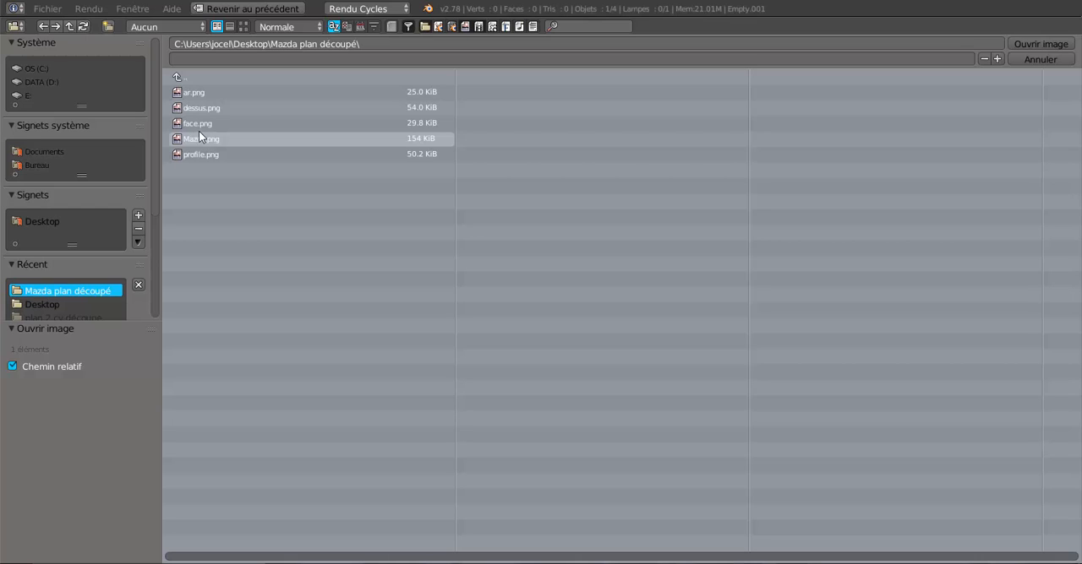
pyautogui.click(198, 125)
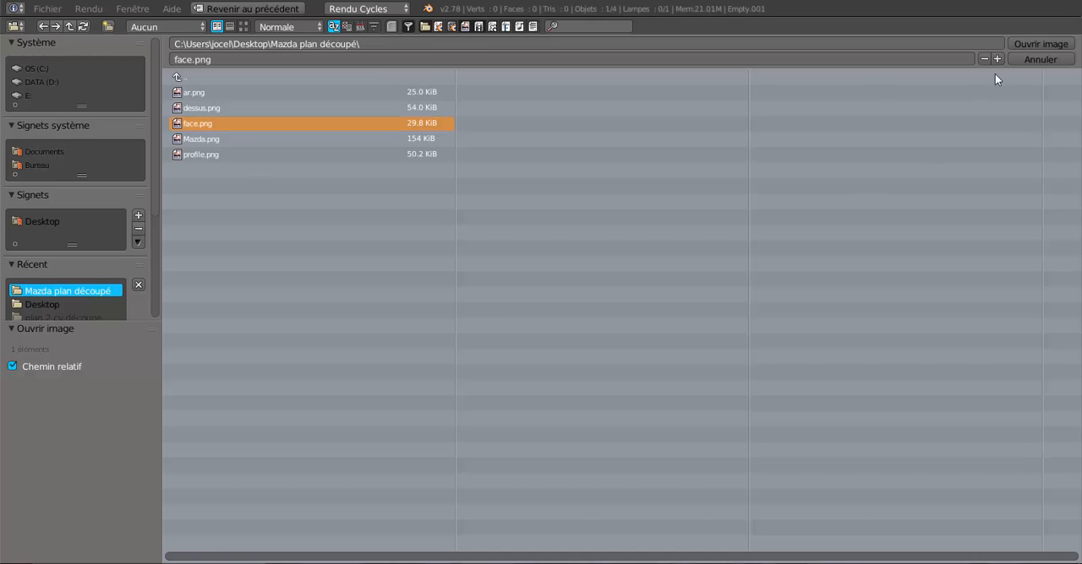
pyautogui.click(1026, 43)
# Step: Scale the car front image up uniformly by a factor of about 2.918, close to the profile image's height
pyautogui.scroll(4, 686, 291)
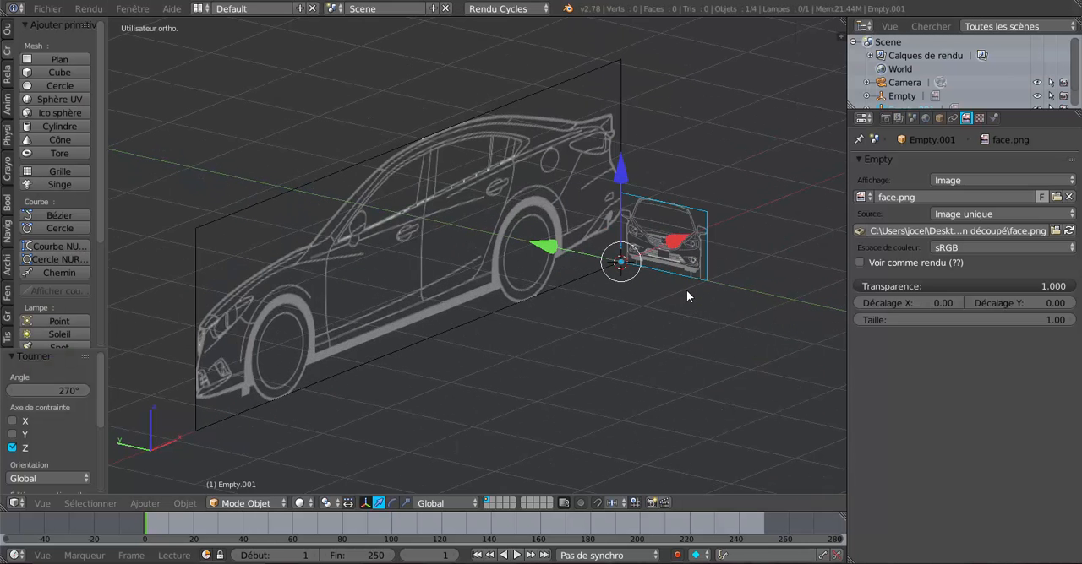
pyautogui.keyDown('shift'); pyautogui.moveTo(678, 318); pyautogui.dragTo(584, 352, button='middle'); pyautogui.keyUp('shift')
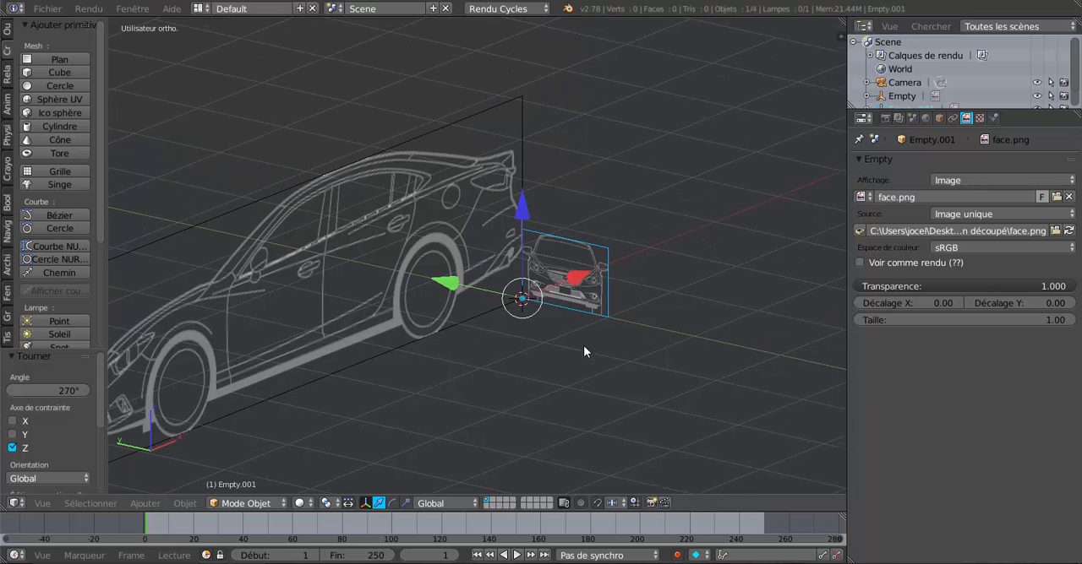
pyautogui.press('s')
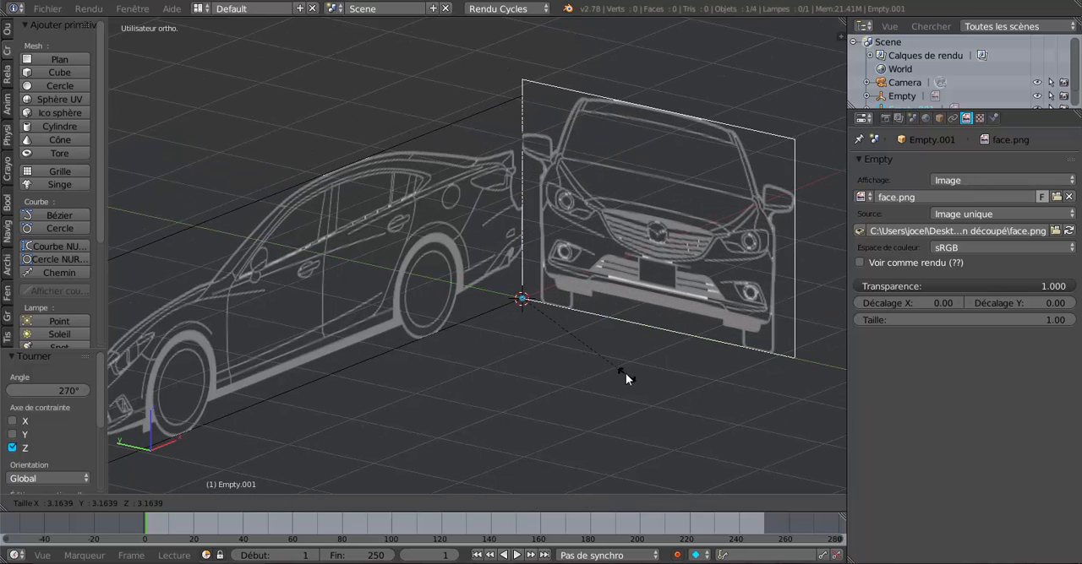
pyautogui.click(622, 364)
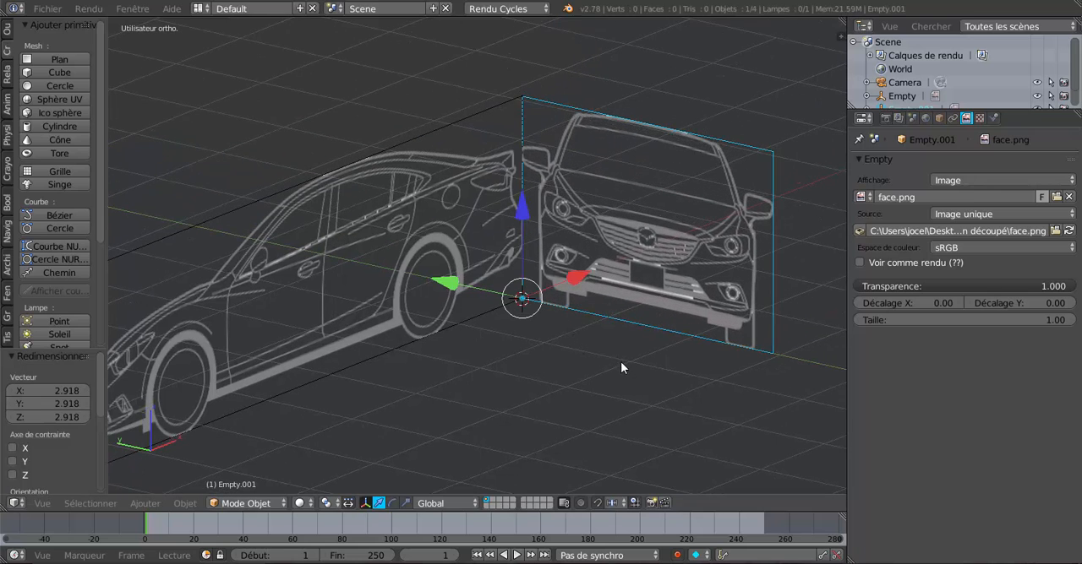
# Step: Enlarge the front image uniformly by a factor of about 1.003 to bring its top edge level with the profile image
pyautogui.keyDown('shift'); pyautogui.moveTo(592, 317); pyautogui.dragTo(587, 411, button='middle'); pyautogui.keyUp('shift')
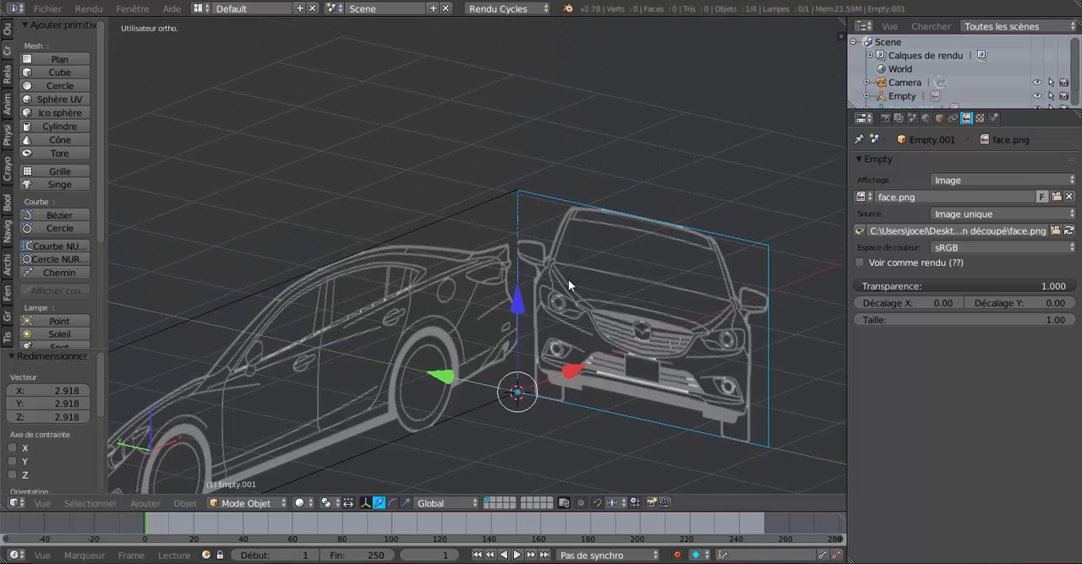
pyautogui.scroll(4, 567, 278)
pyautogui.keyDown('shift'); pyautogui.moveTo(579, 230); pyautogui.dragTo(542, 347, button='middle'); pyautogui.keyUp('shift')
pyautogui.scroll(5, 500, 346)
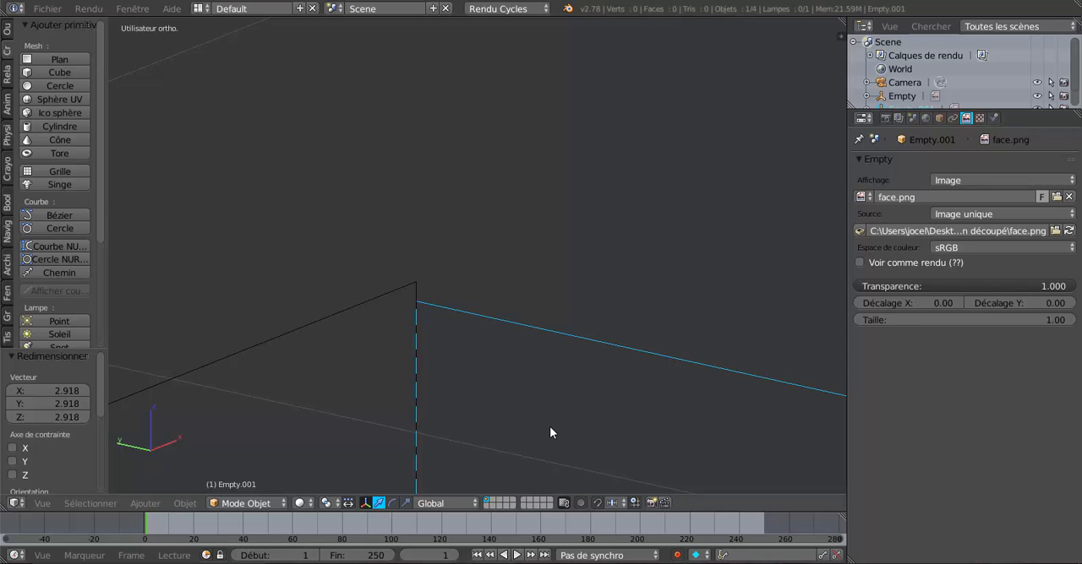
pyautogui.press('s')
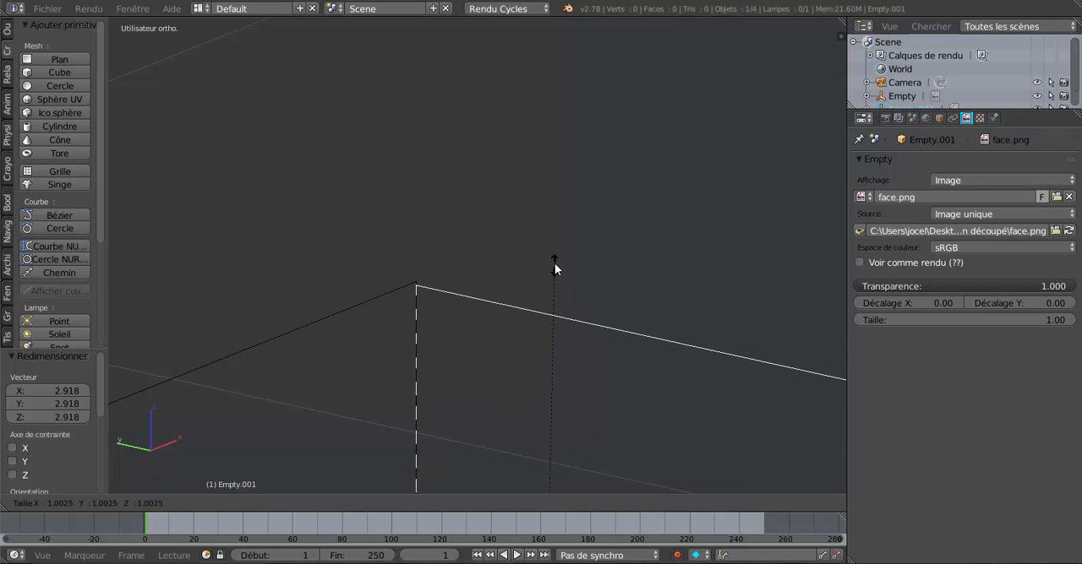
pyautogui.click(560, 240)
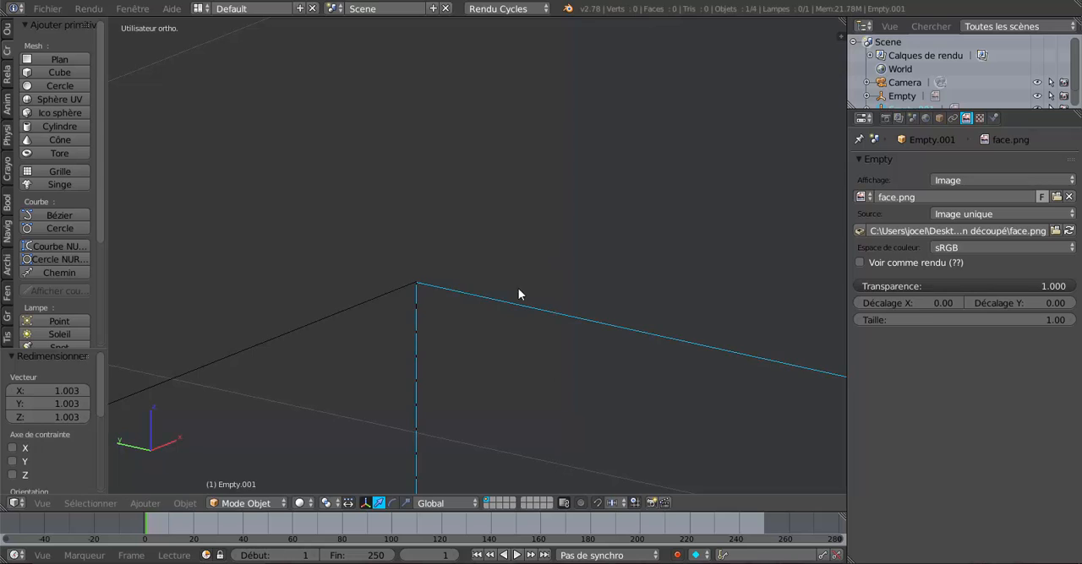
# Step: Fine-tune the front image's uniform scale in close-up until its upper corner meets the profile image's upper corner
pyautogui.scroll(6, 606, 321)
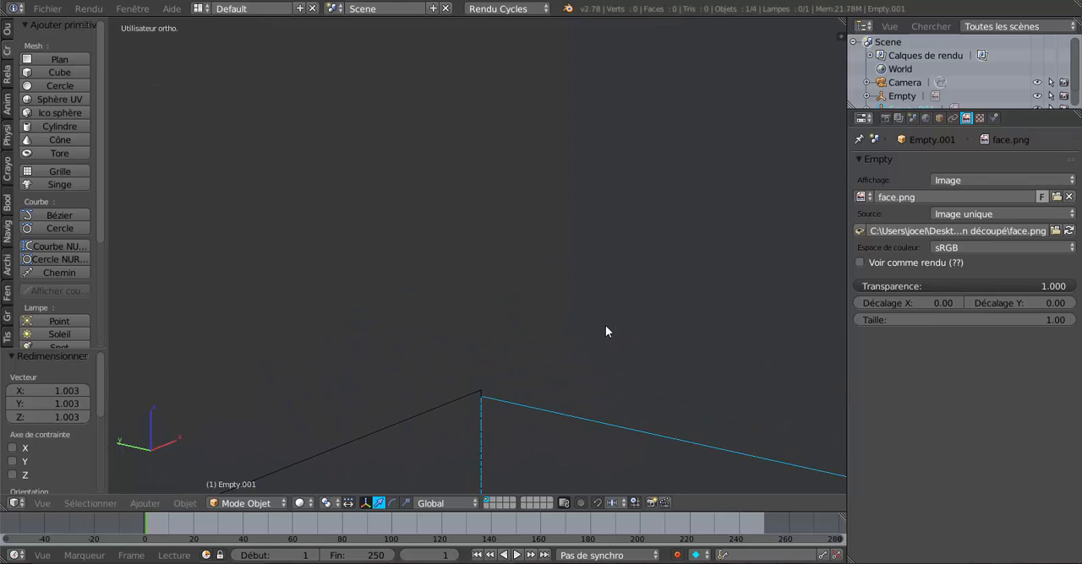
pyautogui.keyDown('shift'); pyautogui.moveTo(603, 327); pyautogui.dragTo(575, 201, button='middle'); pyautogui.keyUp('shift')
pyautogui.scroll(8, 574, 209)
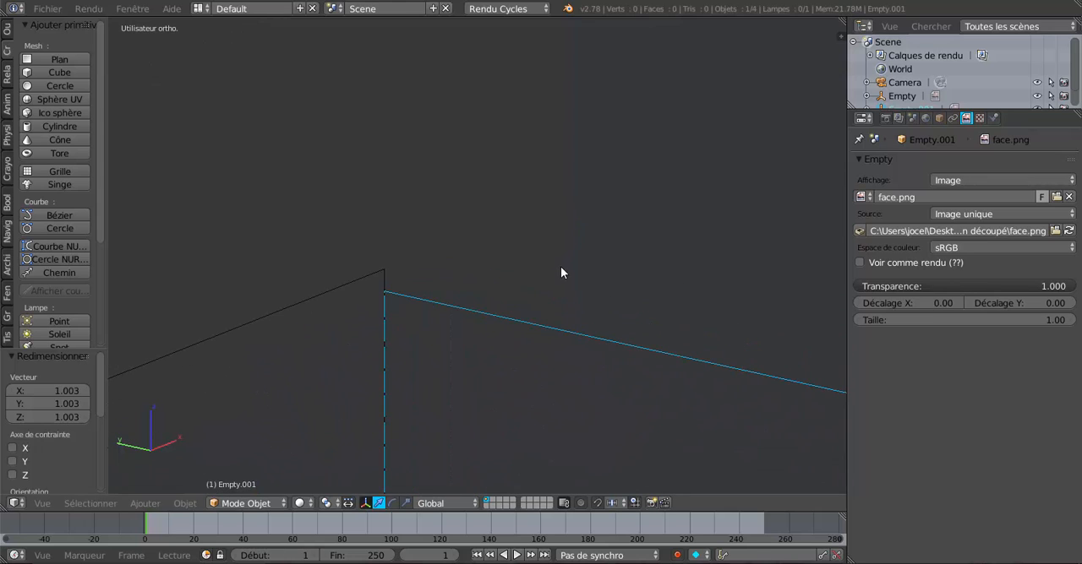
pyautogui.press('s')
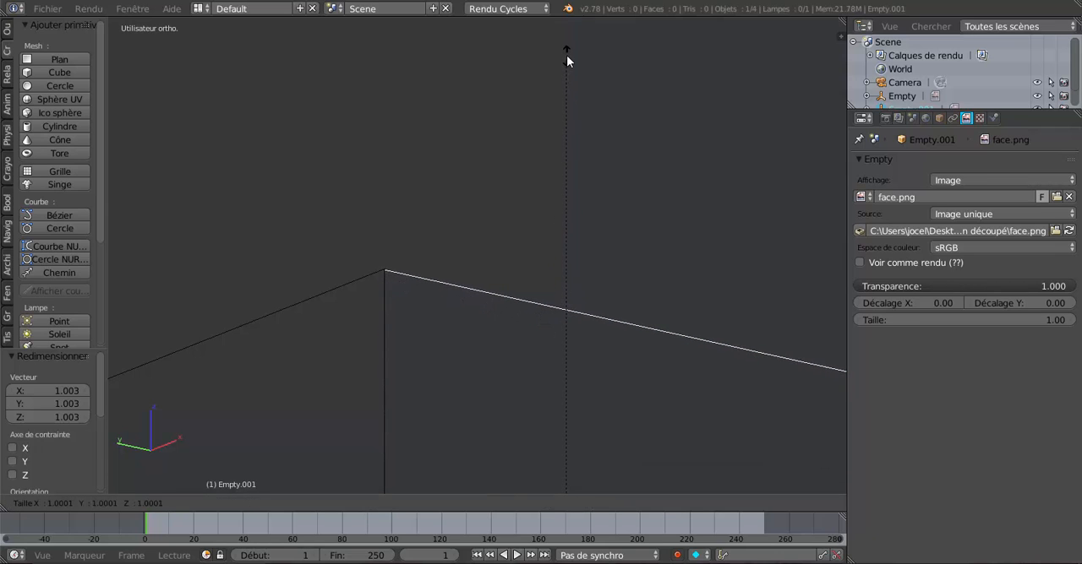
pyautogui.click(568, 60)
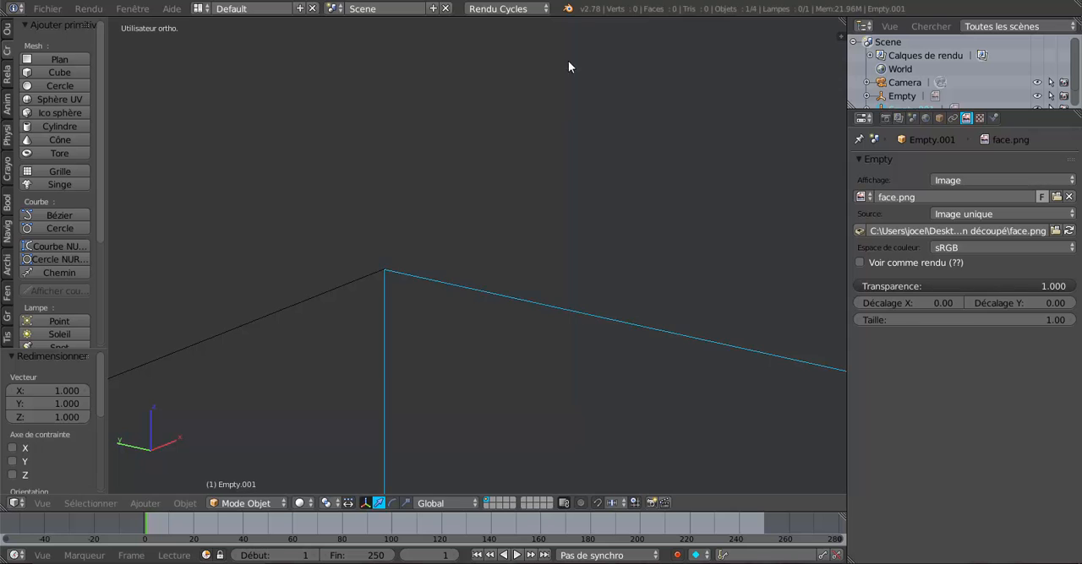
# Step: Add a third image Empty at the origin, where the profile and front images meet
pyautogui.scroll(-12, 552, 291)
pyautogui.scroll(-10, 552, 314)
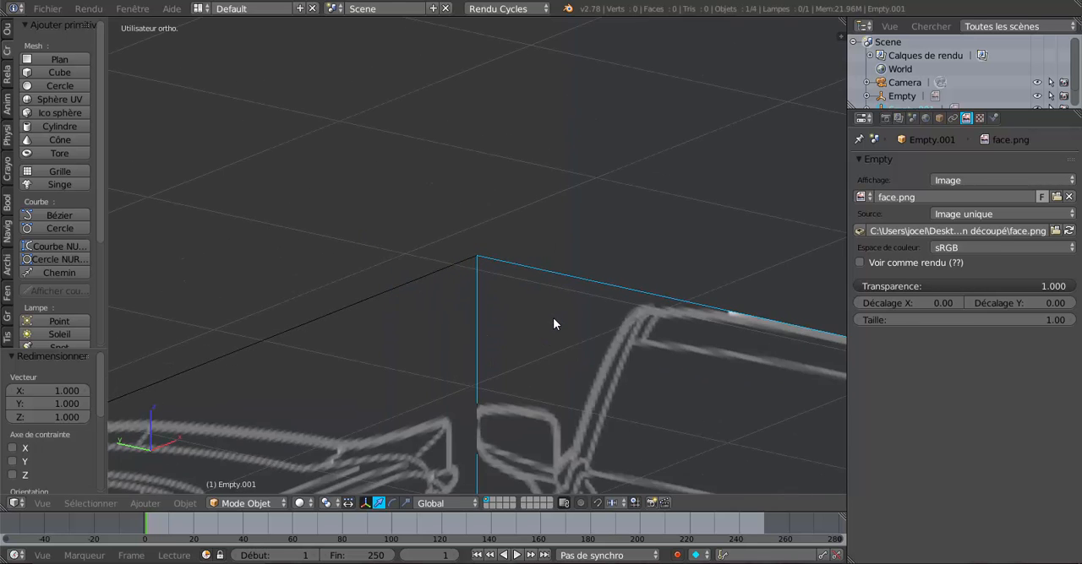
pyautogui.moveTo(496, 389); pyautogui.dragTo(532, 376, button='middle')
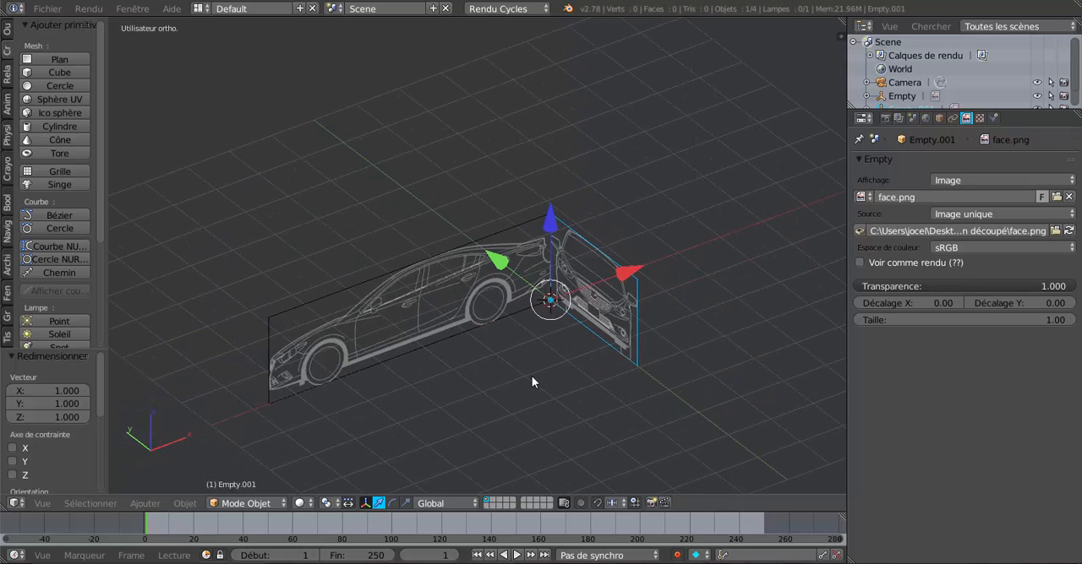
pyautogui.scroll(2, 532, 376)
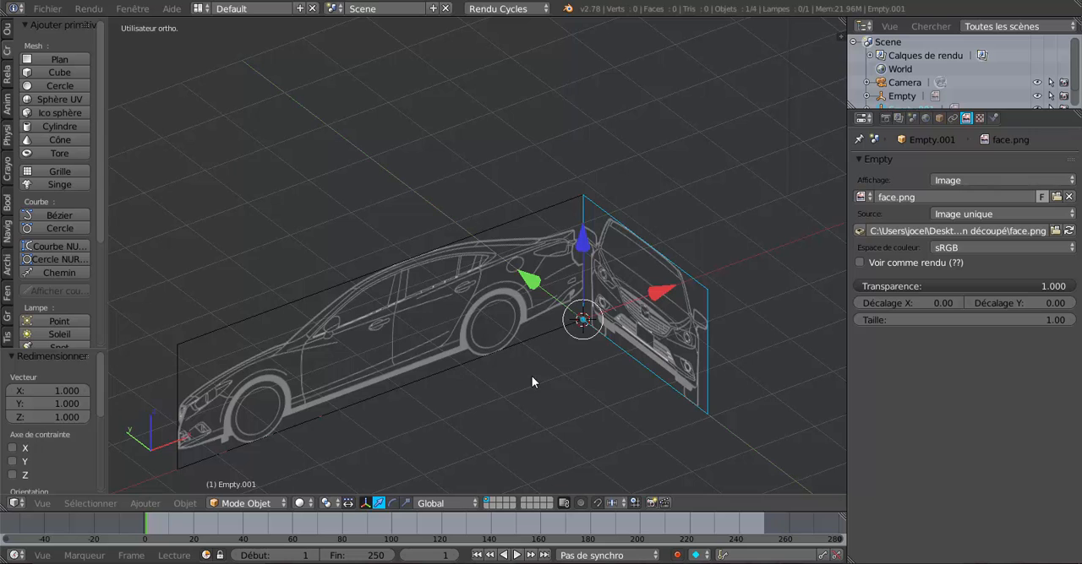
pyautogui.moveTo(532, 376); pyautogui.dragTo(563, 357, button='middle')
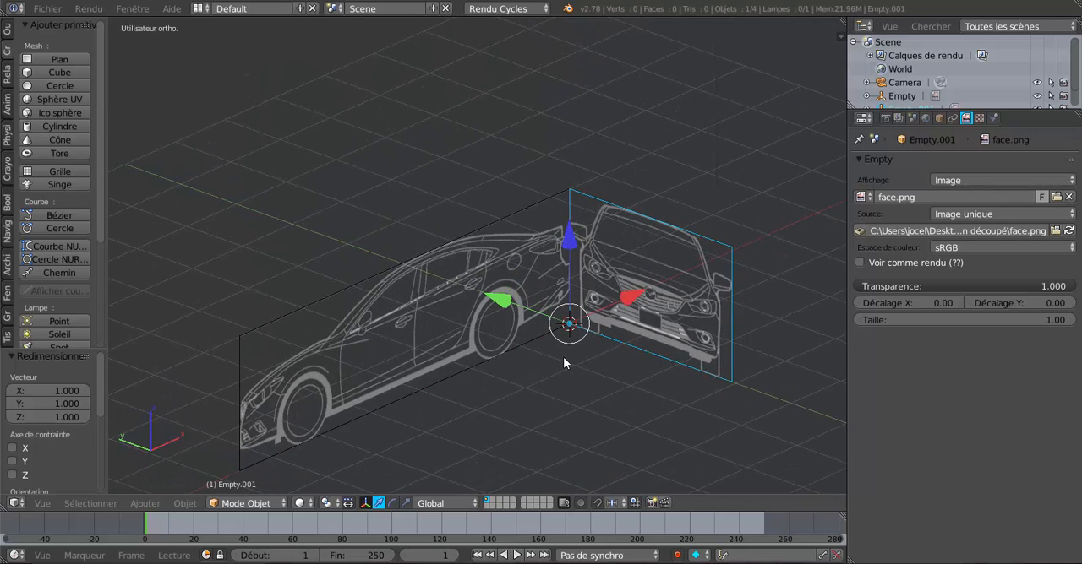
pyautogui.click(182, 503)
pyautogui.moveTo(152, 505)
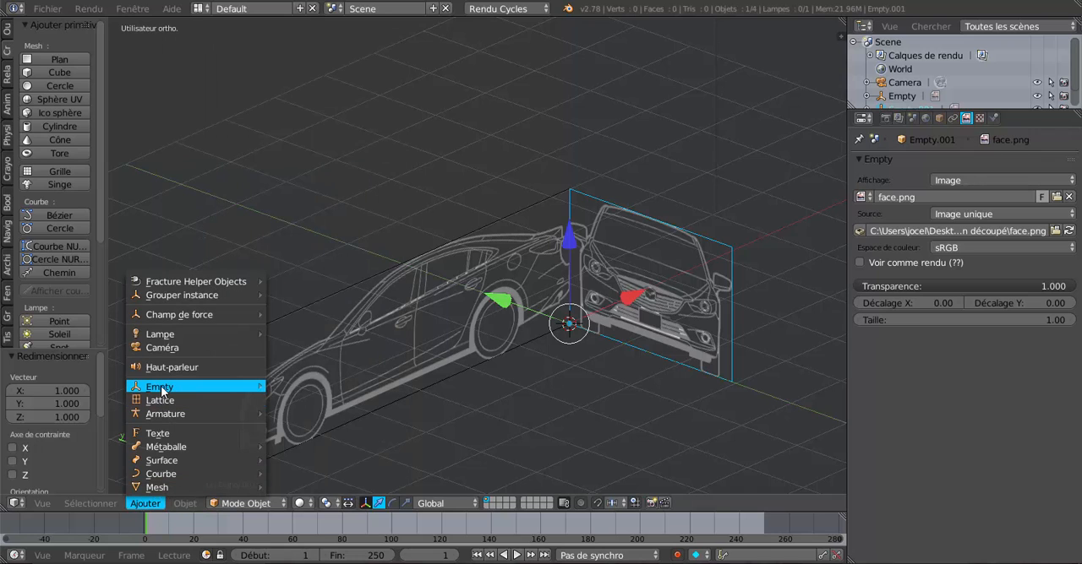
pyautogui.moveTo(163, 391)
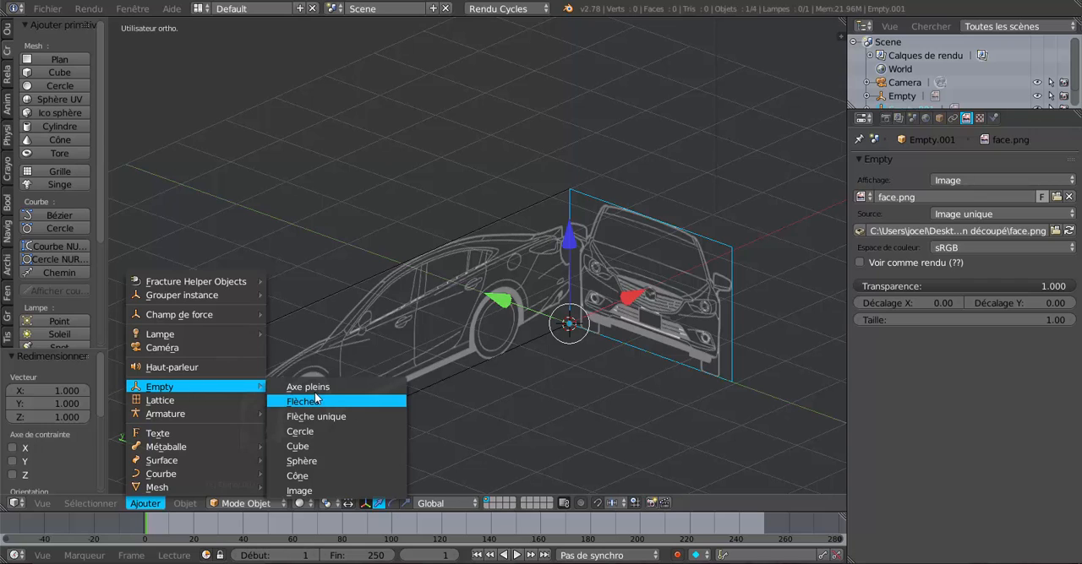
pyautogui.click(310, 491)
# Step: Load dessus.png from the desktop folder "Mazda plan découpé" into the new image Empty
pyautogui.moveTo(573, 404); pyautogui.dragTo(578, 447, button='middle')
pyautogui.click(943, 196)
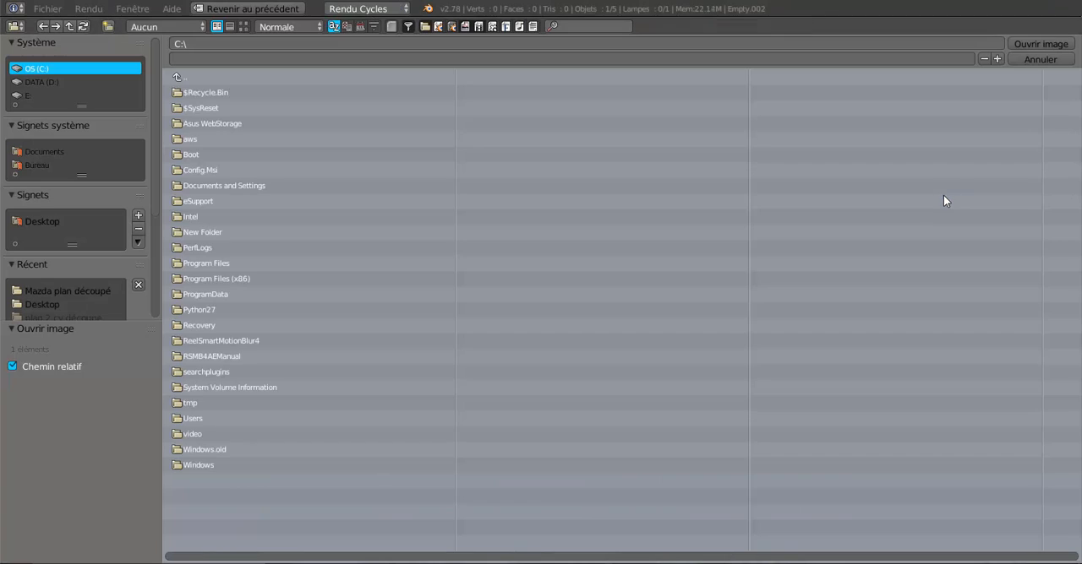
pyautogui.click(35, 164)
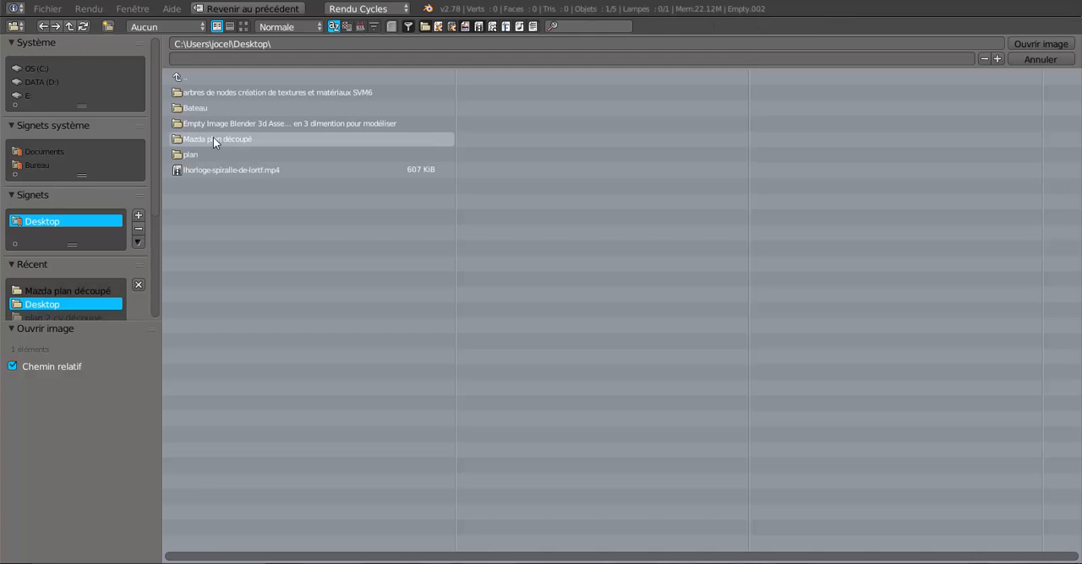
pyautogui.click(213, 138)
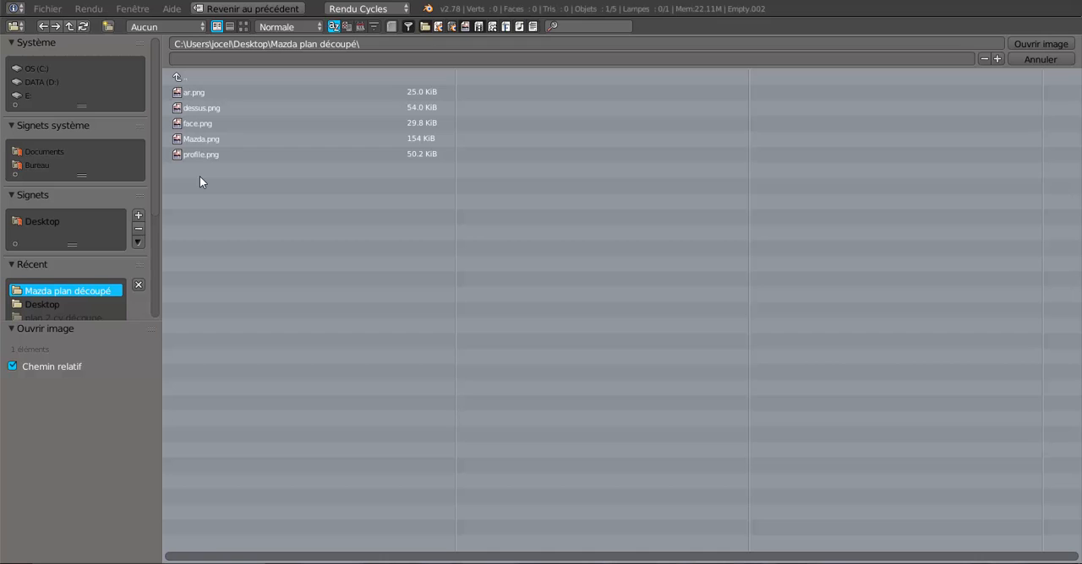
pyautogui.click(203, 108)
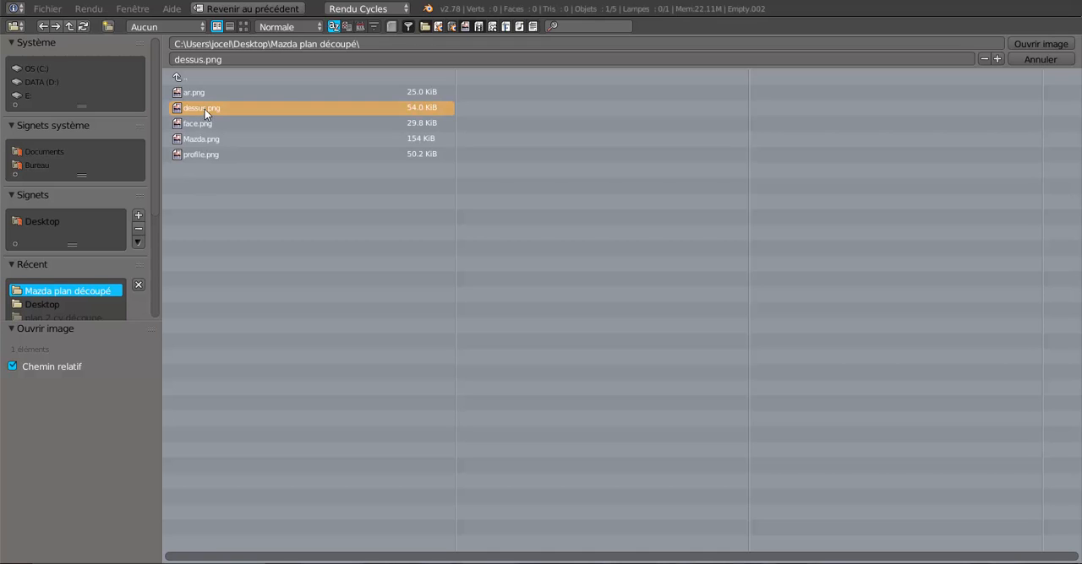
pyautogui.click(1023, 43)
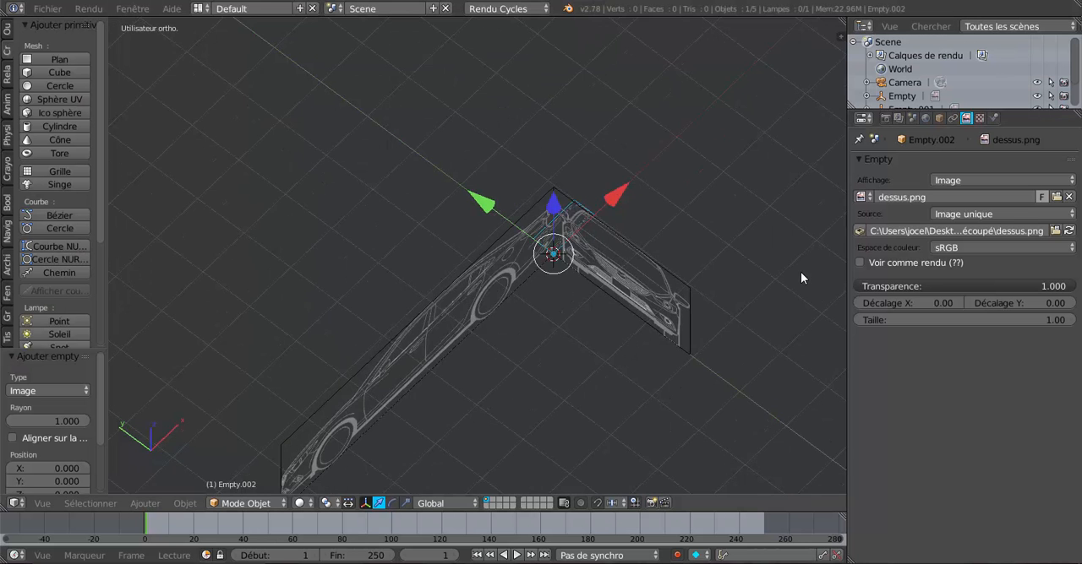
# Step: Scale the top-view image up uniformly by a factor of about 3.72
pyautogui.moveTo(744, 301); pyautogui.dragTo(717, 316, button='middle')
pyautogui.scroll(5, 717, 316)
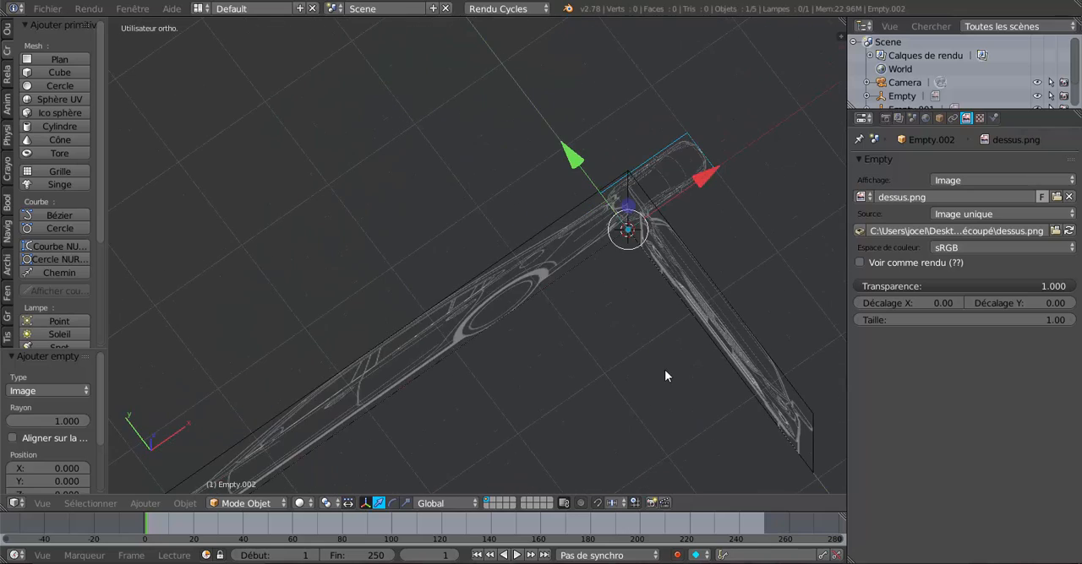
pyautogui.press('s')
pyautogui.click(803, 273)
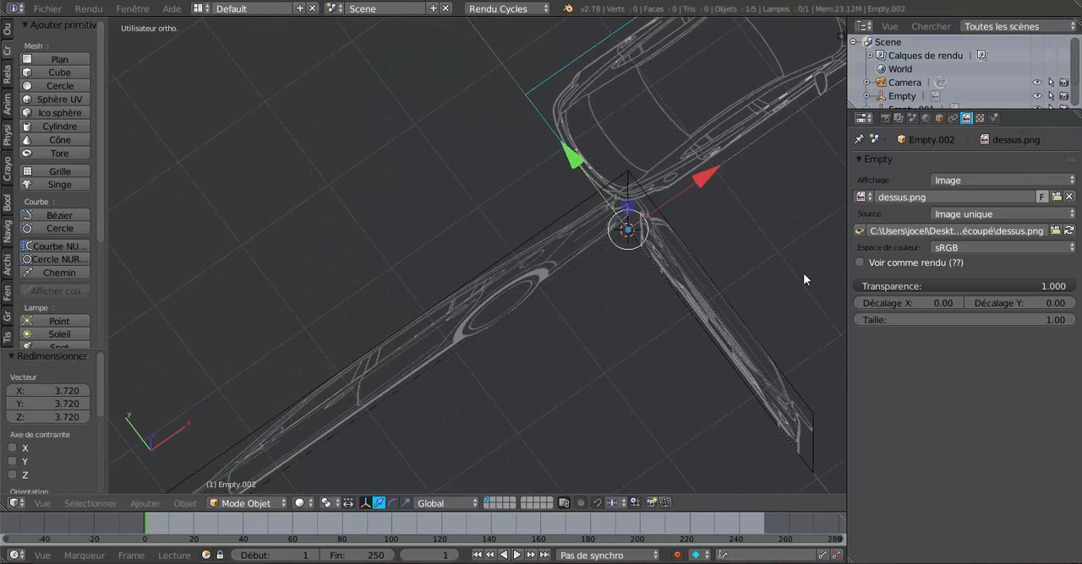
# Step: Rotate the top-view image 180° about the global X axis
pyautogui.scroll(-4, 768, 274)
pyautogui.moveTo(737, 282); pyautogui.dragTo(735, 228, button='middle')
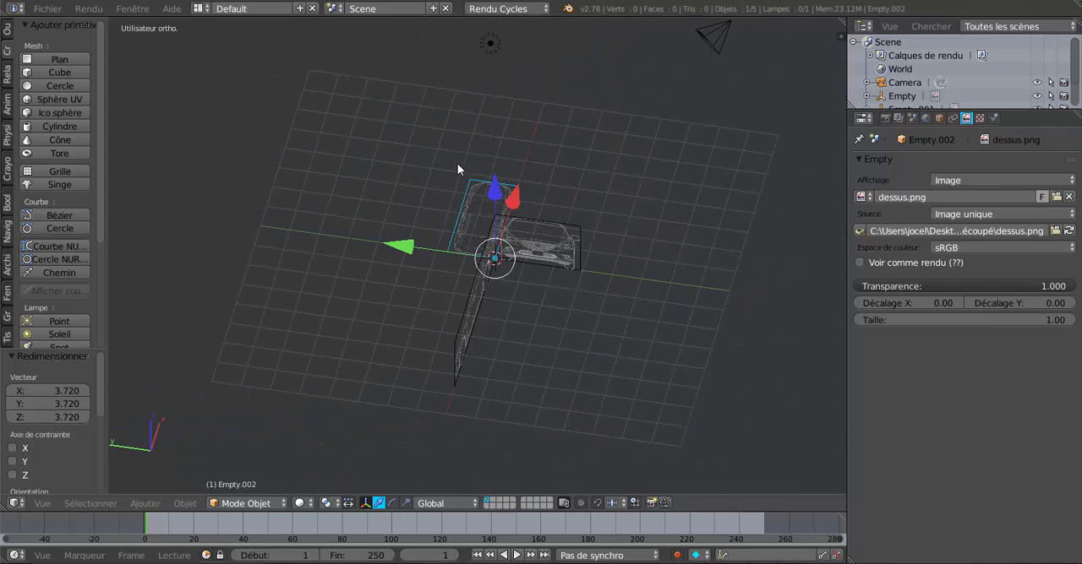
pyautogui.scroll(4, 585, 178)
pyautogui.moveTo(585, 178); pyautogui.dragTo(577, 54, button='middle')
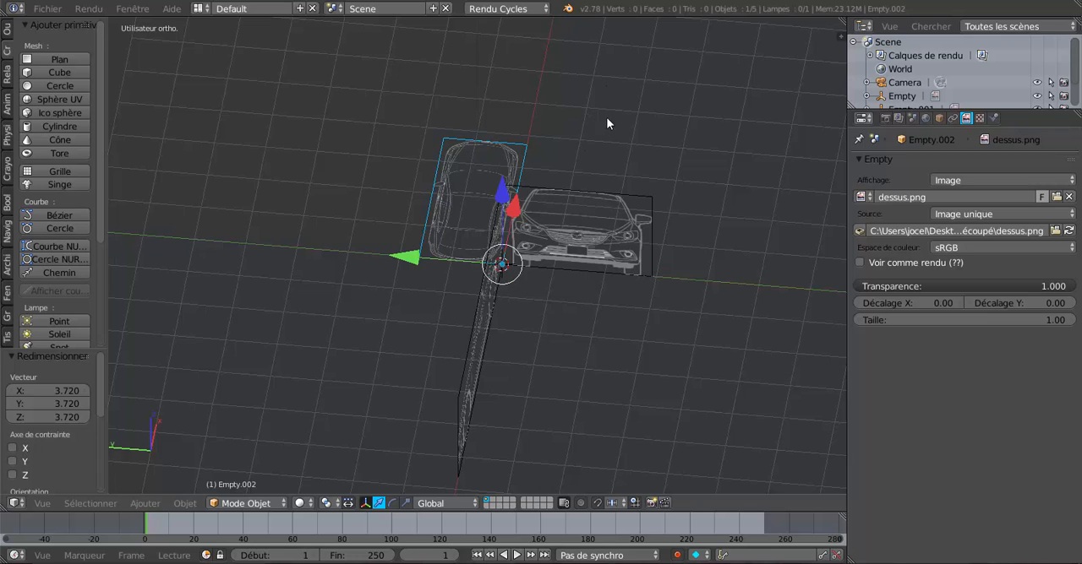
pyautogui.press('r')
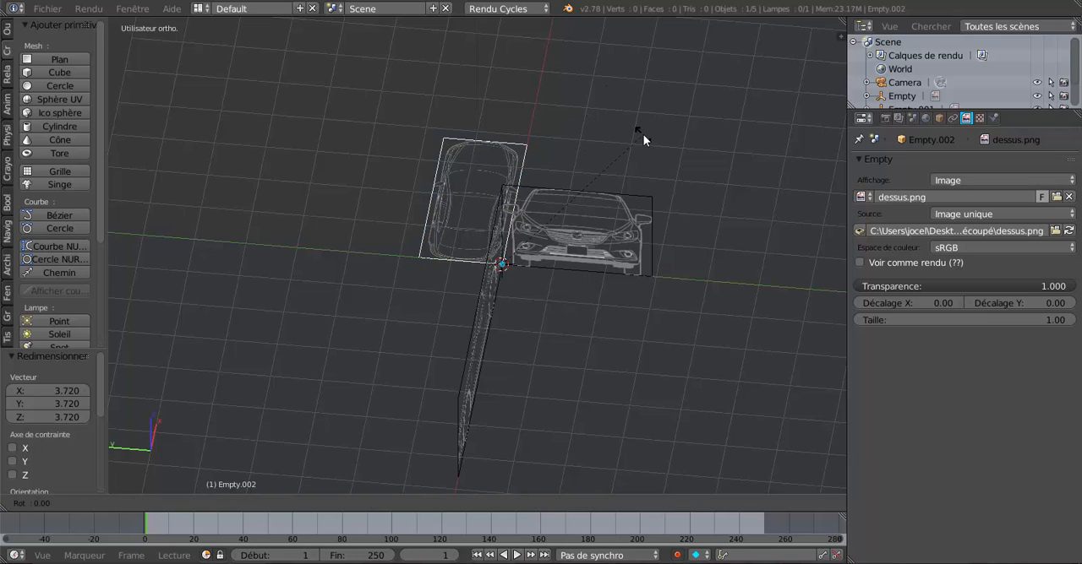
pyautogui.write('x')
pyautogui.write('18')
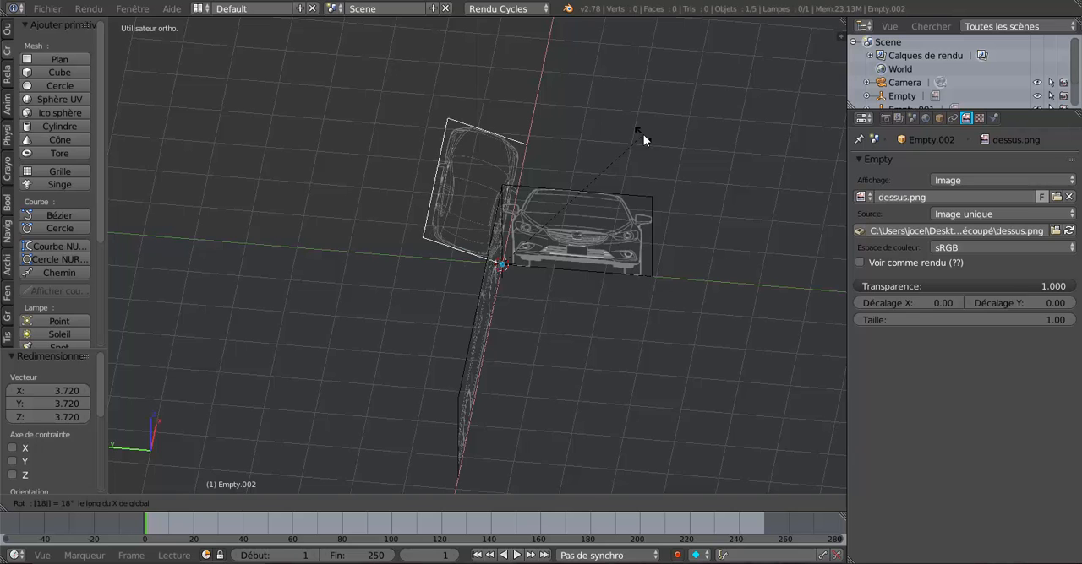
pyautogui.write('0')
pyautogui.press('Return')
# Step: Rotate the top-view image 180° about the global Y axis so it lies alongside the profile image
pyautogui.moveTo(643, 135); pyautogui.dragTo(625, 180, button='middle')
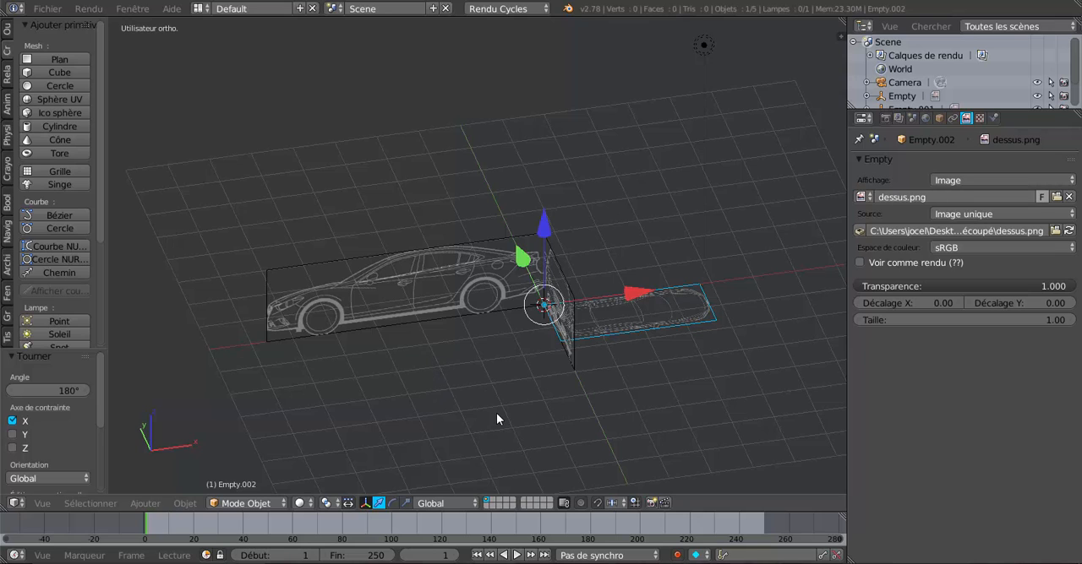
pyautogui.write('ry1')
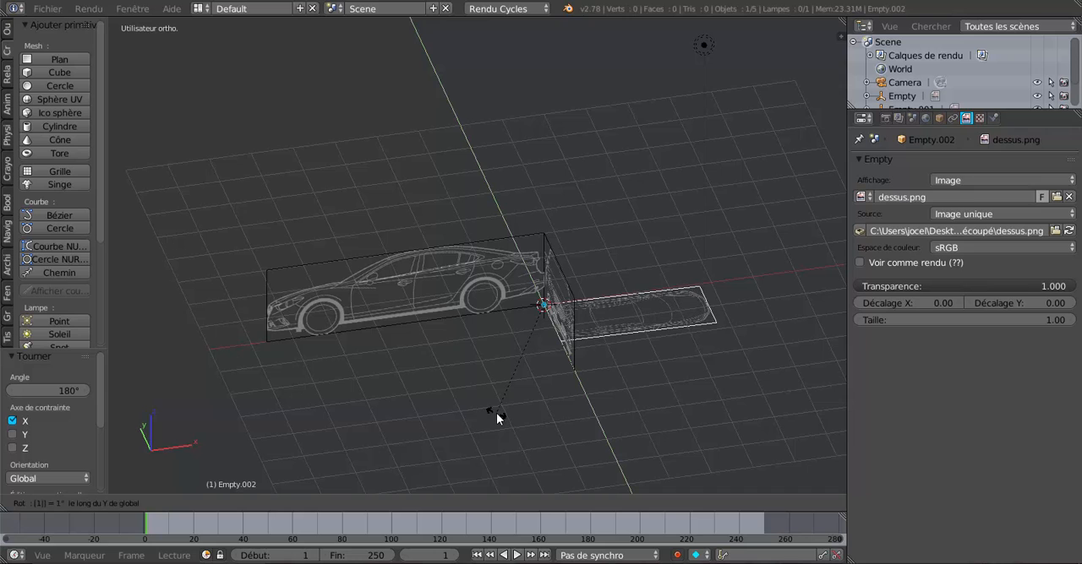
pyautogui.write('80')
pyautogui.press('Return')
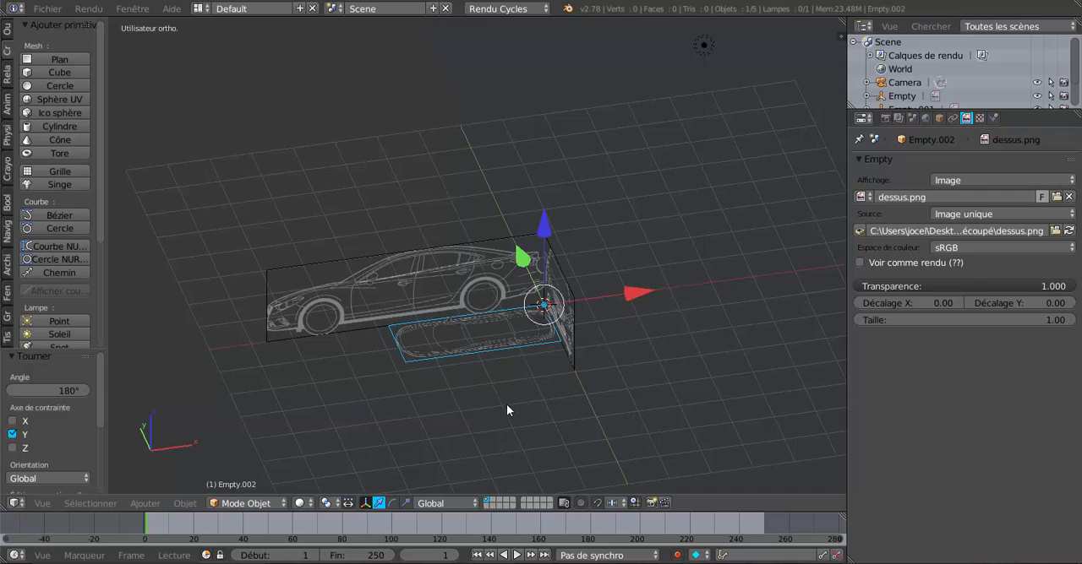
# Step: Enlarge the top-view image uniformly by a factor of about 1.797 to approach the front image's width
pyautogui.moveTo(506, 404); pyautogui.dragTo(617, 402, button='middle')
pyautogui.scroll(3, 615, 401)
pyautogui.scroll(5, 594, 351)
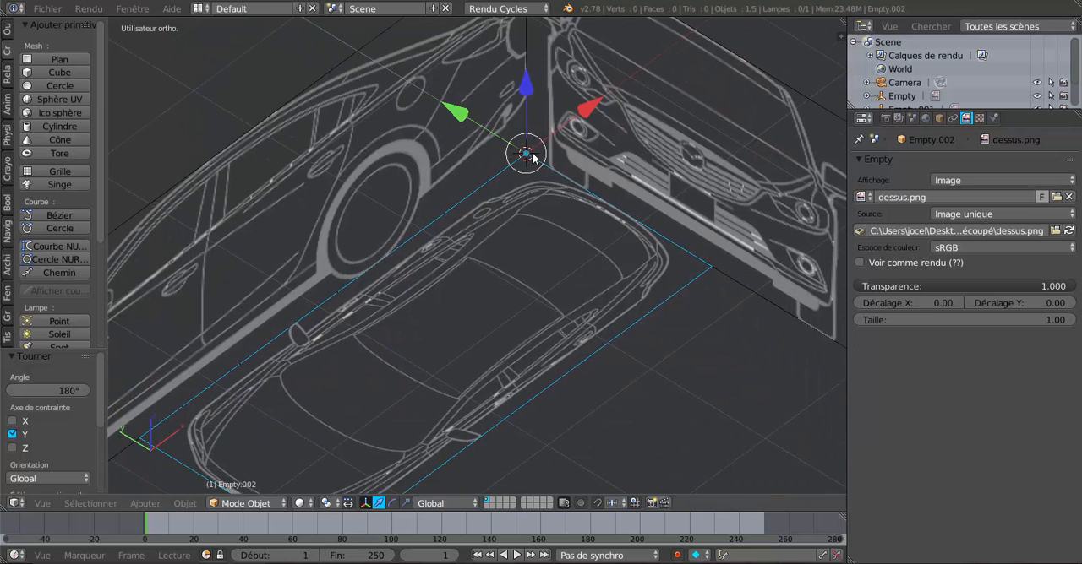
pyautogui.scroll(-3, 512, 240)
pyautogui.keyDown('shift'); pyautogui.moveTo(547, 323); pyautogui.dragTo(595, 323, button='middle'); pyautogui.keyUp('shift')
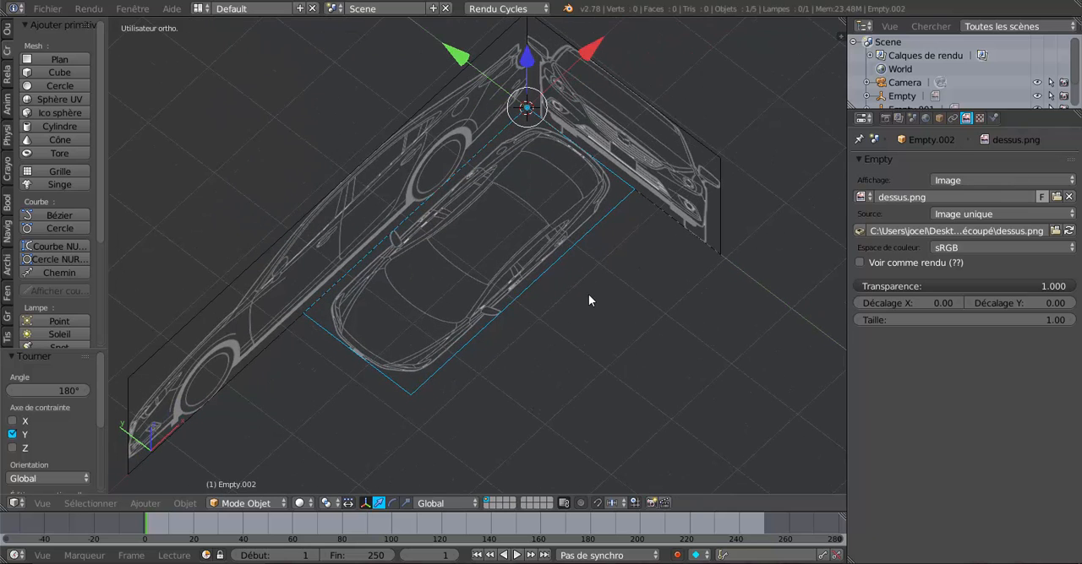
pyautogui.press('s')
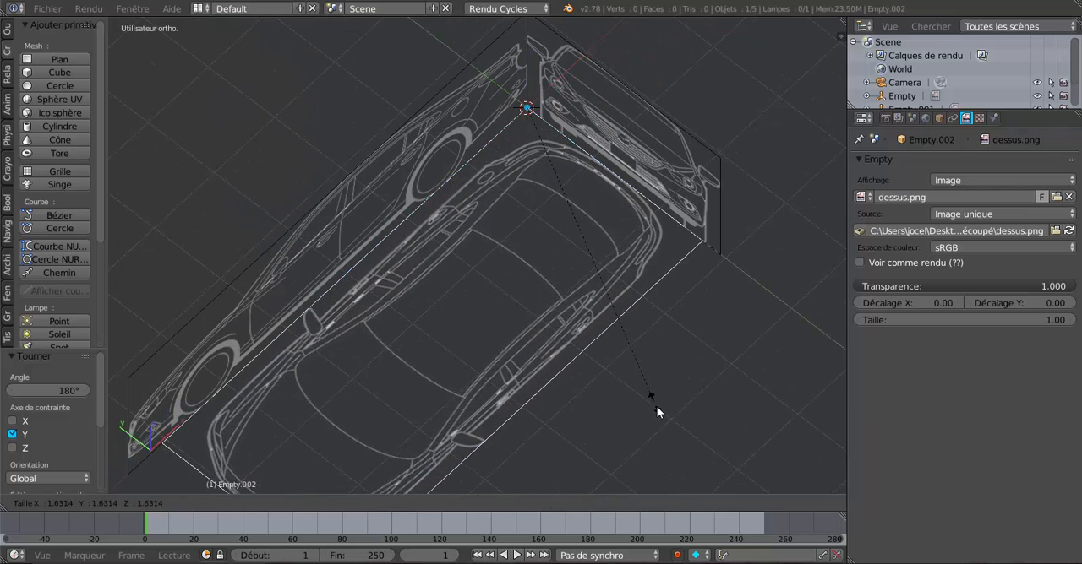
pyautogui.click(667, 431)
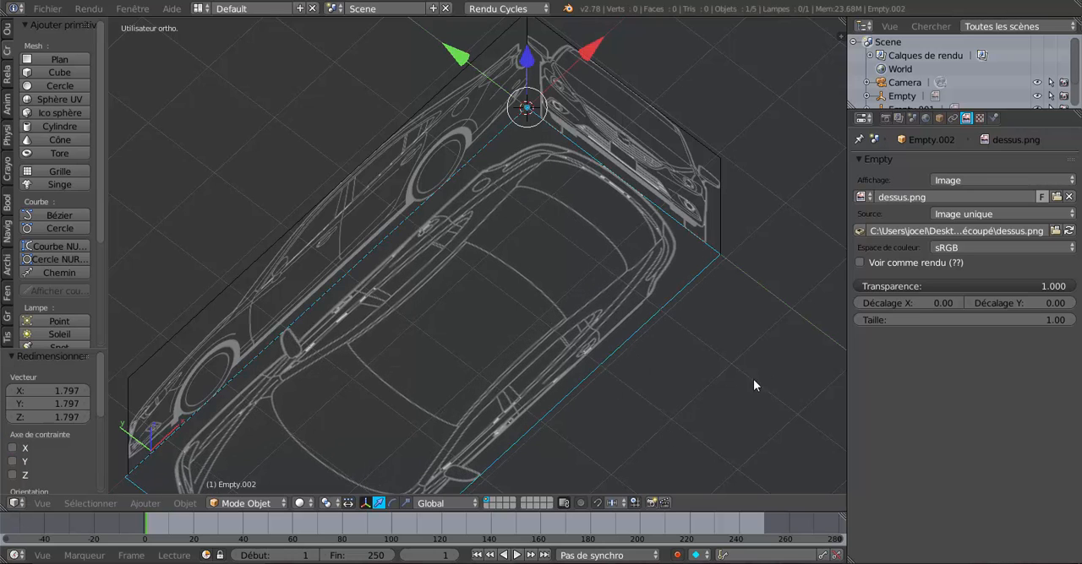
# Step: Scale the top-view image uniformly by a factor of about 1.002, bringing its outer corner to the front image's lower corner
pyautogui.scroll(6, 752, 380)
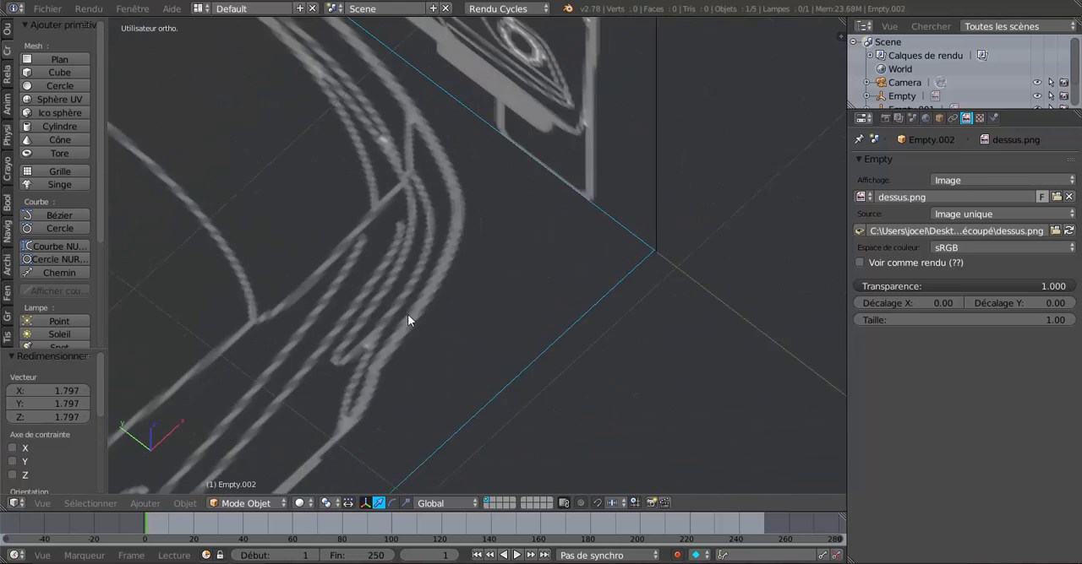
pyautogui.keyDown('shift'); pyautogui.moveTo(407, 314); pyautogui.dragTo(404, 312, button='middle'); pyautogui.keyUp('shift')
pyautogui.scroll(6, 591, 288)
pyautogui.keyDown('shift'); pyautogui.moveTo(592, 287); pyautogui.dragTo(430, 302, button='middle'); pyautogui.keyUp('shift')
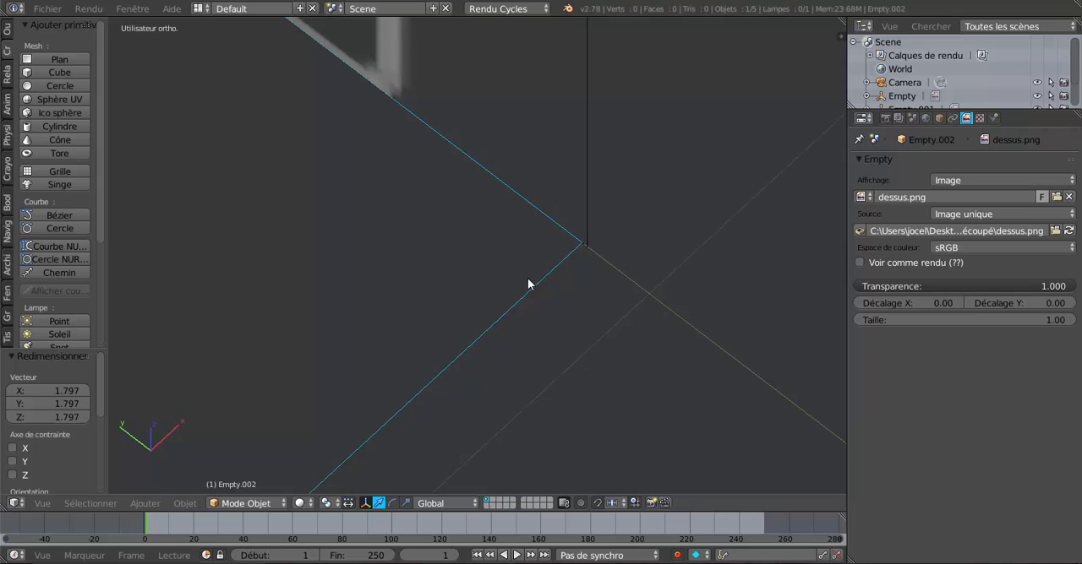
pyautogui.scroll(3, 534, 274)
pyautogui.keyDown('shift'); pyautogui.moveTo(575, 243); pyautogui.dragTo(429, 284, button='middle'); pyautogui.keyUp('shift')
pyautogui.scroll(6, 541, 300)
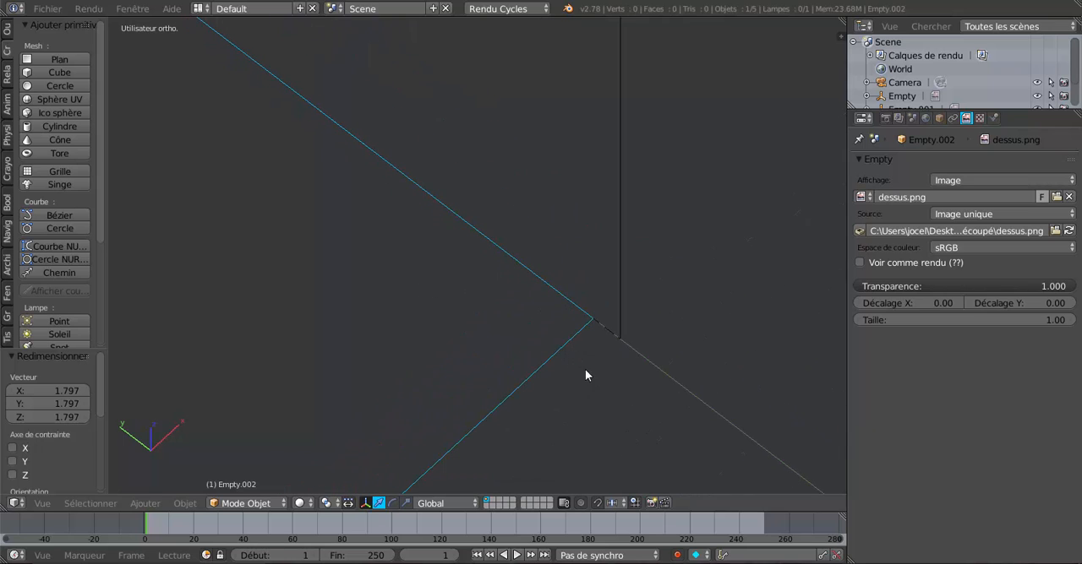
pyautogui.press('s')
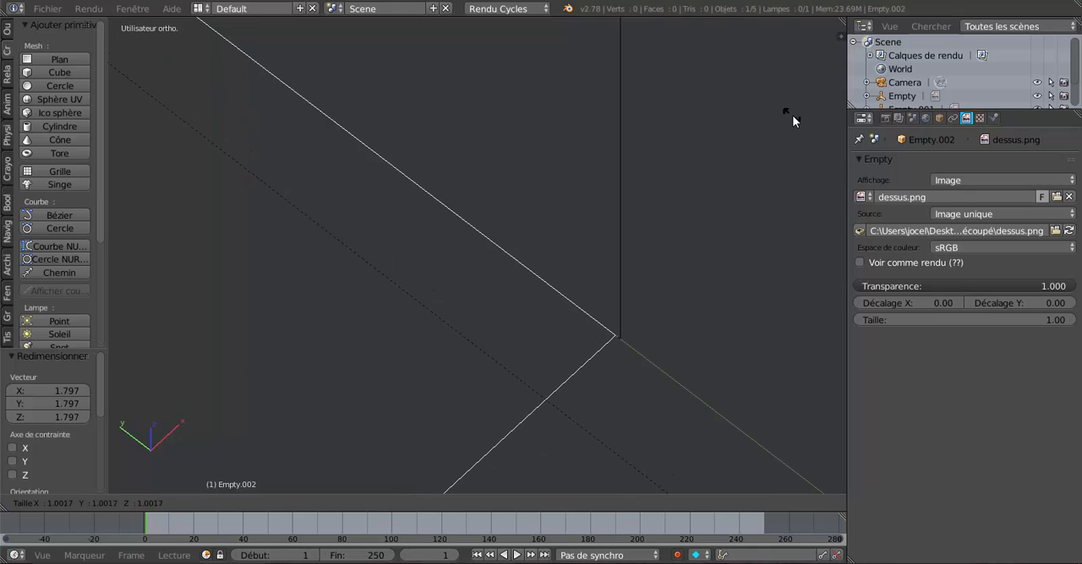
pyautogui.click(817, 157)
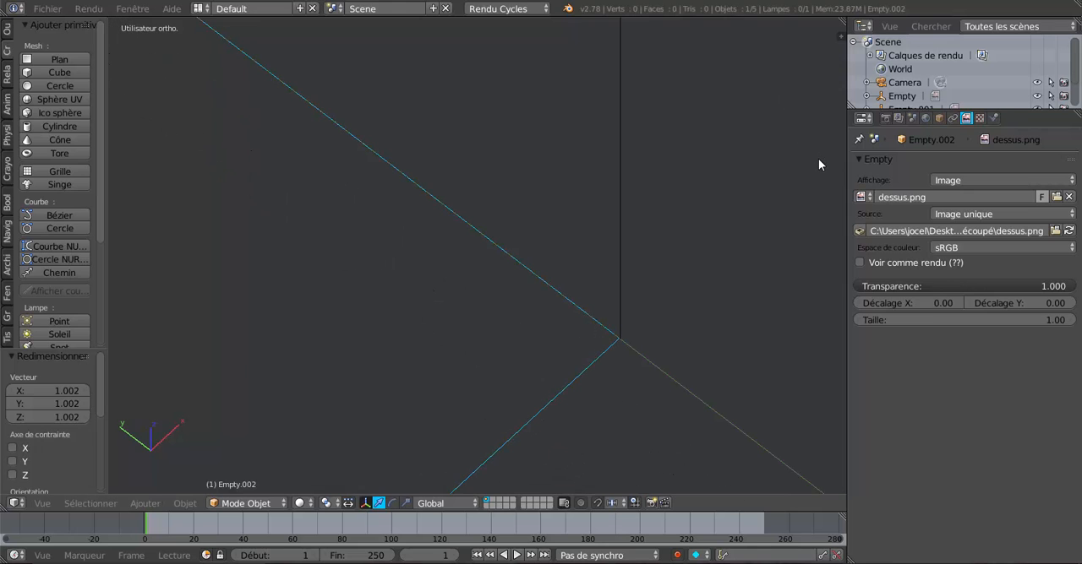
# Step: Fine-tune the top-view image's uniform scale in close-up until its corner meets the front image's lower corner
pyautogui.keyDown('shift'); pyautogui.moveTo(641, 313); pyautogui.dragTo(603, 311, button='middle'); pyautogui.keyUp('shift')
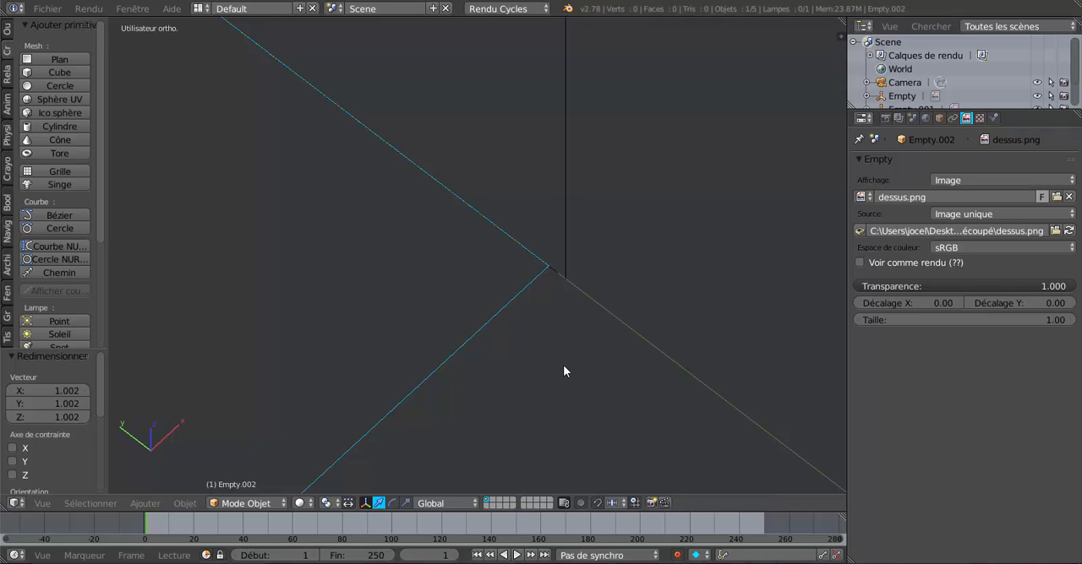
pyautogui.press('s')
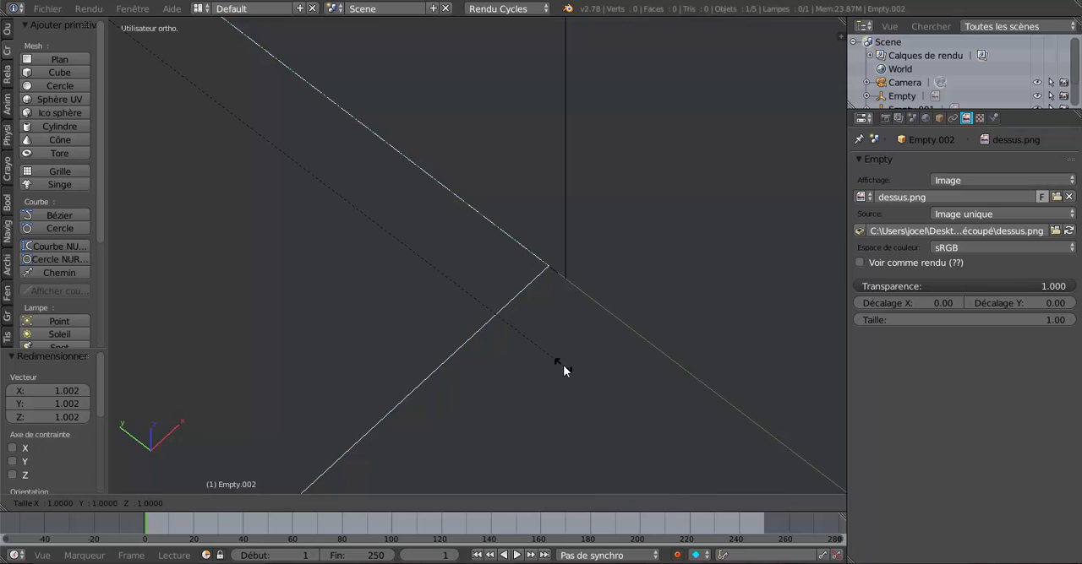
pyautogui.click(742, 483)
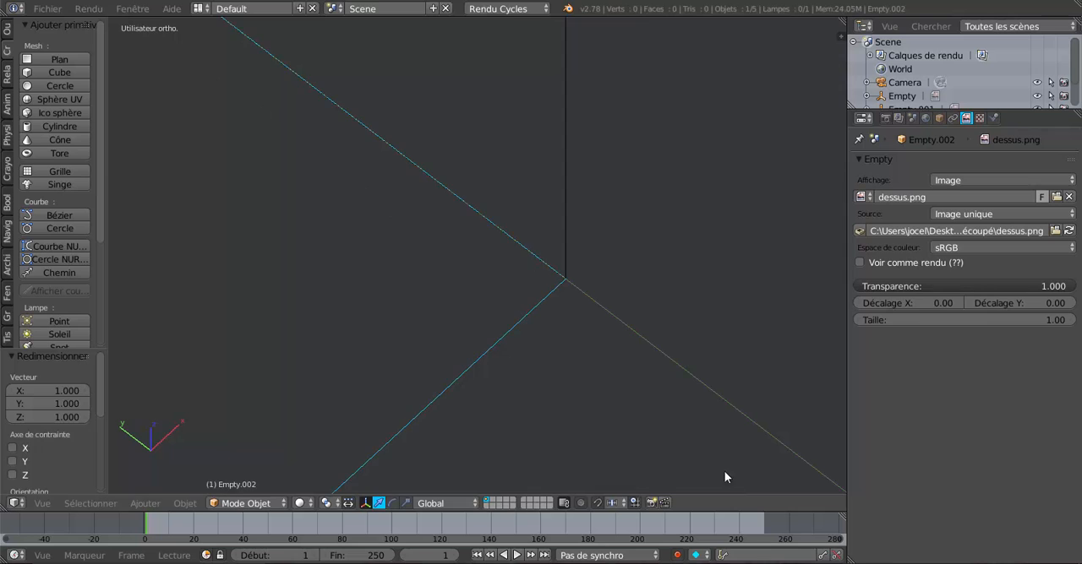
# Step: Use the scale manipulator to shrink the top-view image along X by a factor of about 0.993, close to the profile image's length
pyautogui.scroll(-18, 660, 418)
pyautogui.scroll(-8, 619, 393)
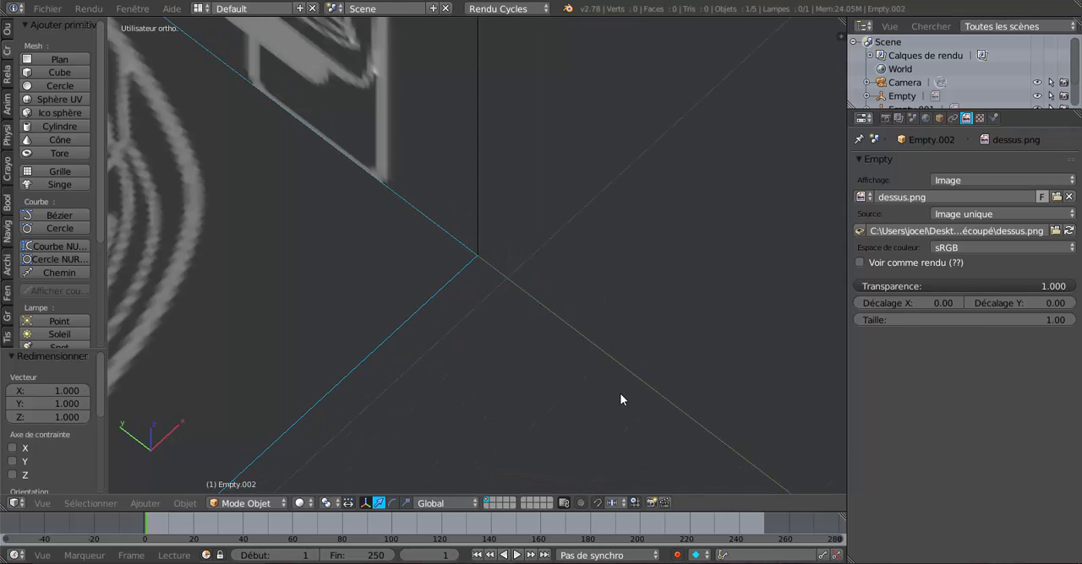
pyautogui.keyDown('shift'); pyautogui.moveTo(433, 344); pyautogui.dragTo(644, 271, button='middle'); pyautogui.keyUp('shift')
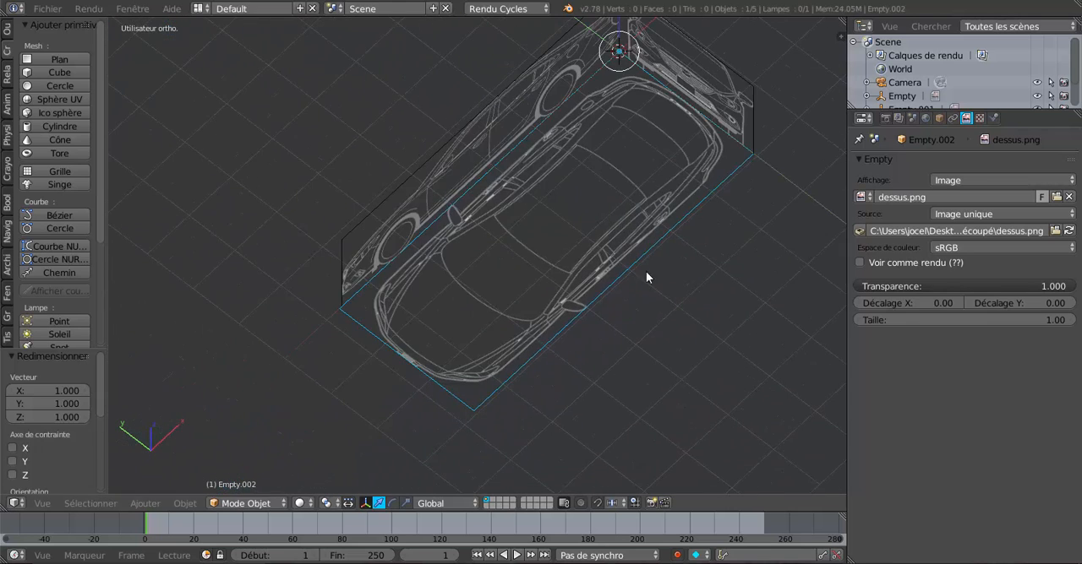
pyautogui.scroll(6, 481, 329)
pyautogui.moveTo(385, 342); pyautogui.dragTo(372, 310, button='middle')
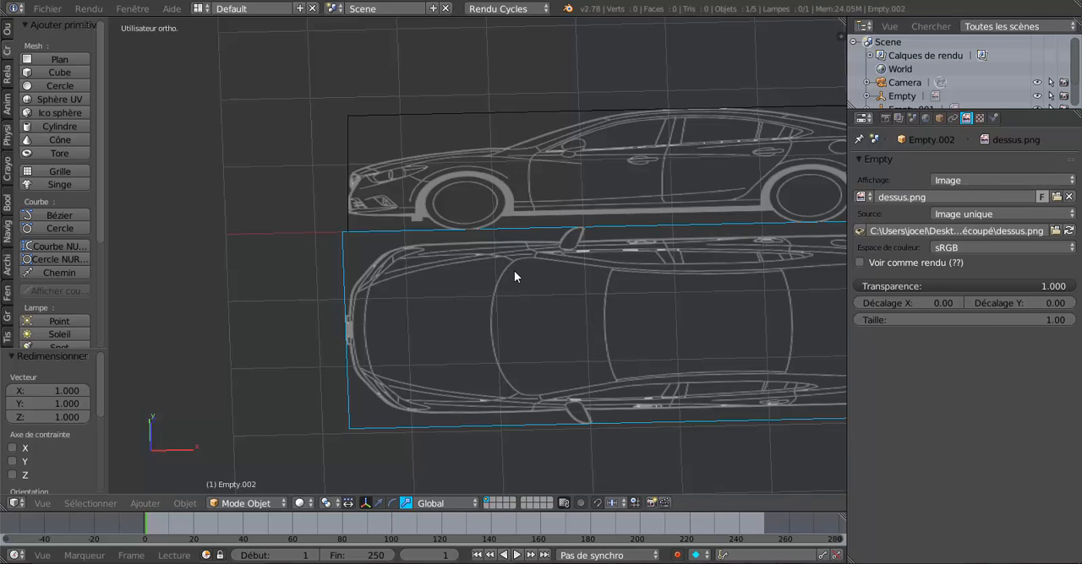
pyautogui.scroll(-2, 515, 276)
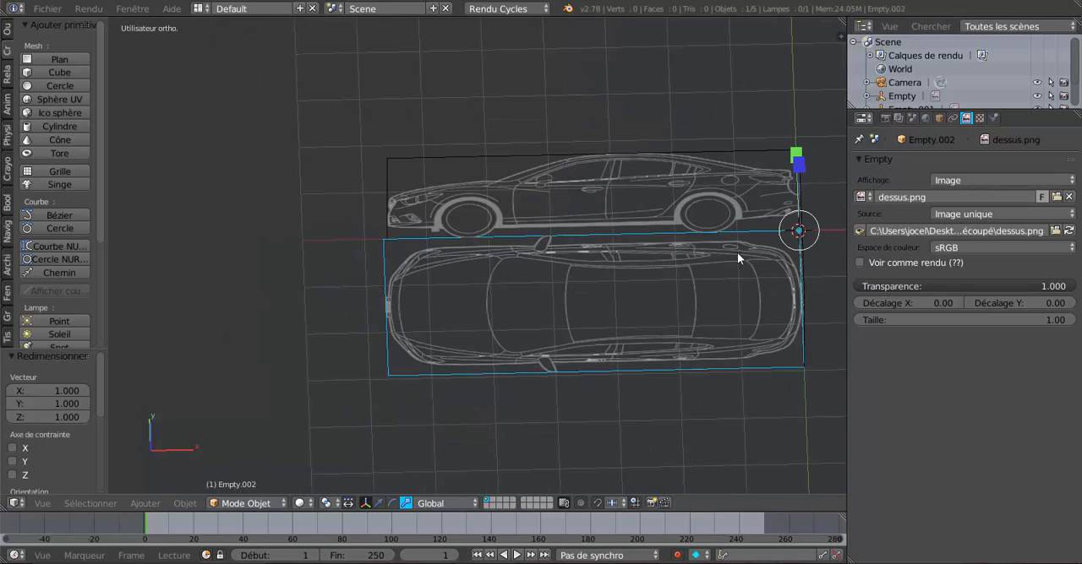
pyautogui.keyDown('shift'); pyautogui.moveTo(737, 252); pyautogui.dragTo(725, 254, button='middle'); pyautogui.keyUp('shift')
pyautogui.keyDown('shift'); pyautogui.moveTo(611, 369); pyautogui.dragTo(551, 358, button='middle'); pyautogui.keyUp('shift')
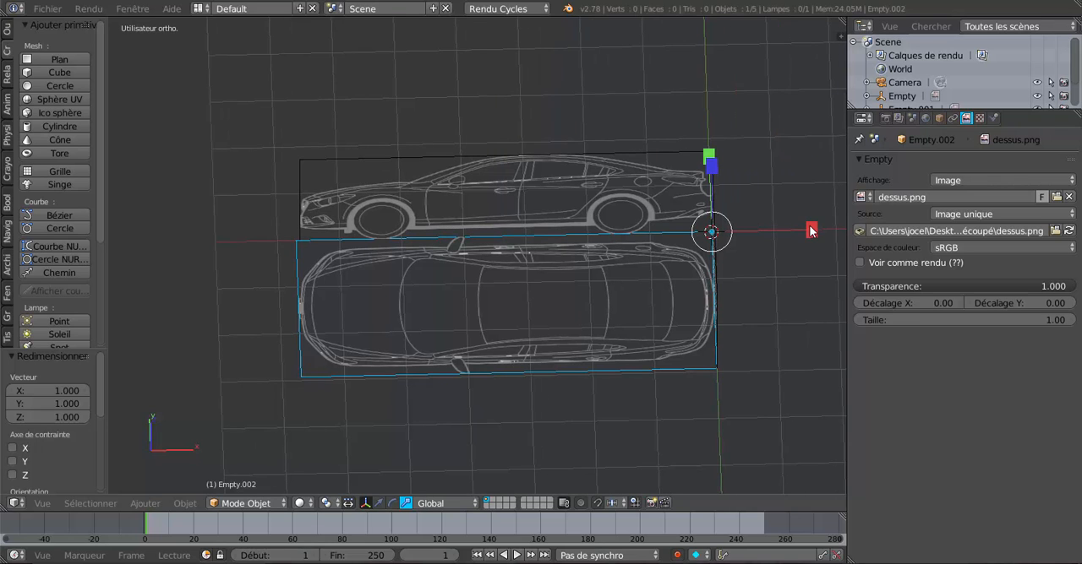
pyautogui.moveTo(809, 228); pyautogui.dragTo(785, 234)
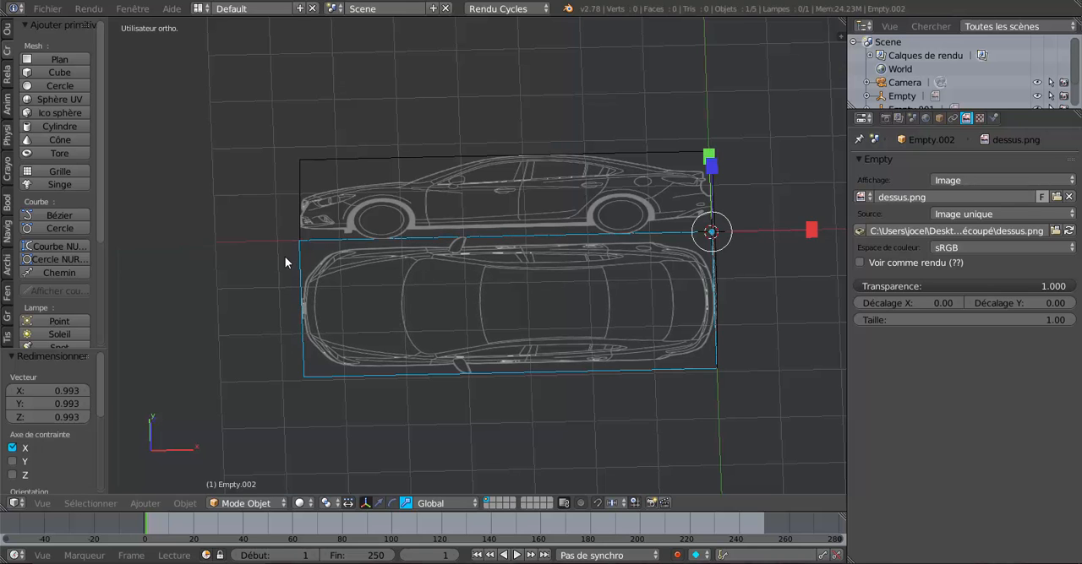
# Step: Use the 3D cursor as pivot point and place it near the top-view image's front corner beside the profile image
pyautogui.scroll(4, 284, 256)
pyautogui.scroll(2, 524, 276)
pyautogui.scroll(3, 417, 272)
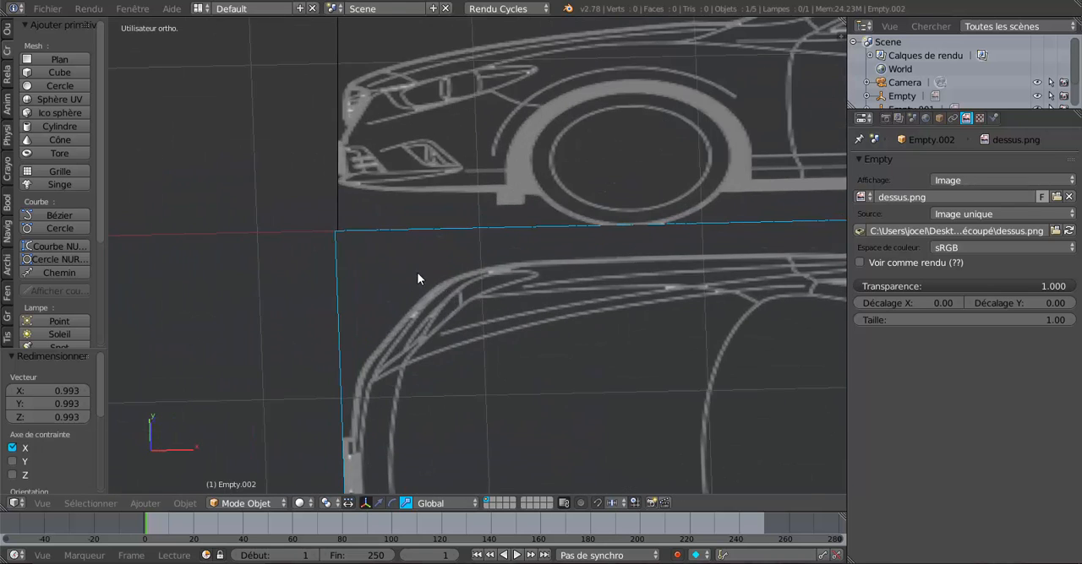
pyautogui.scroll(2, 417, 272)
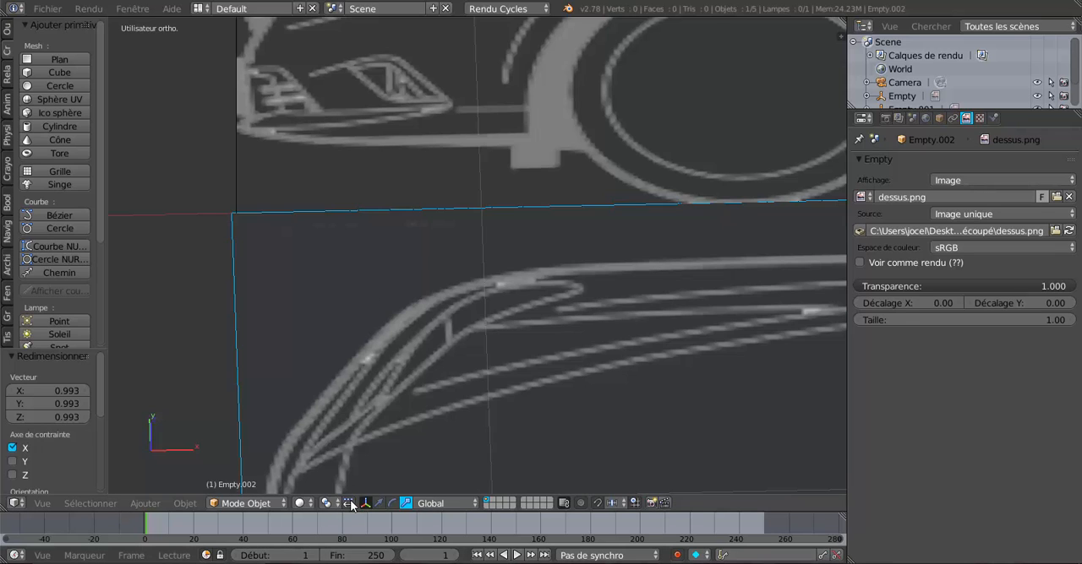
pyautogui.click(300, 504)
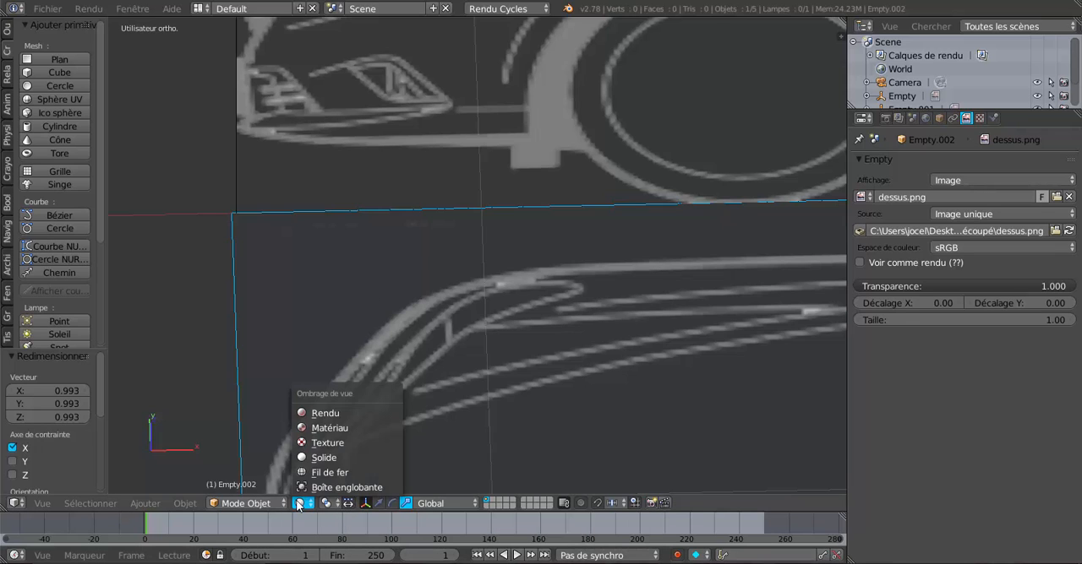
pyautogui.click(323, 457)
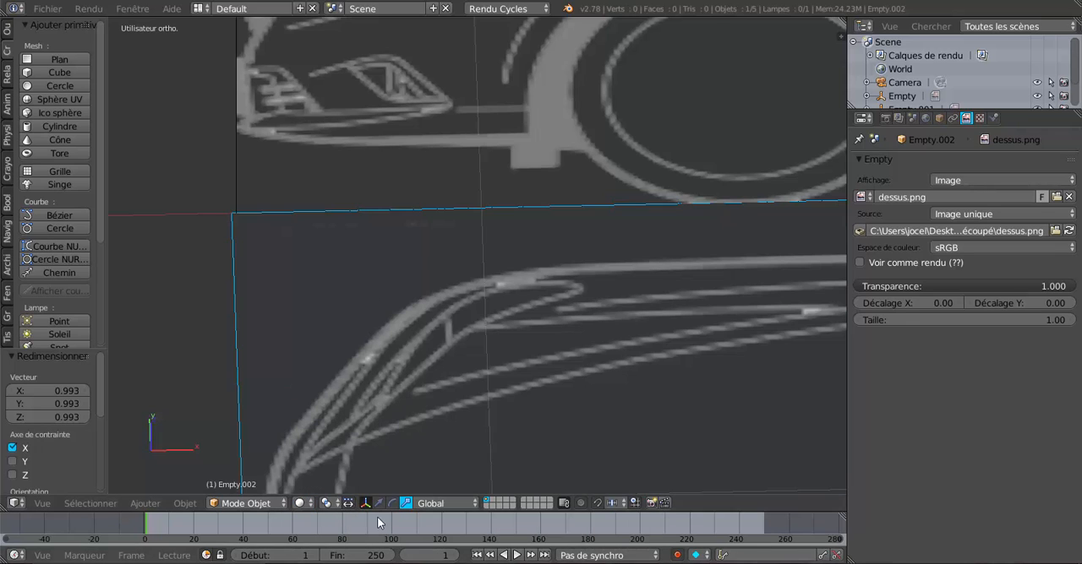
pyautogui.click(329, 504)
pyautogui.click(331, 467)
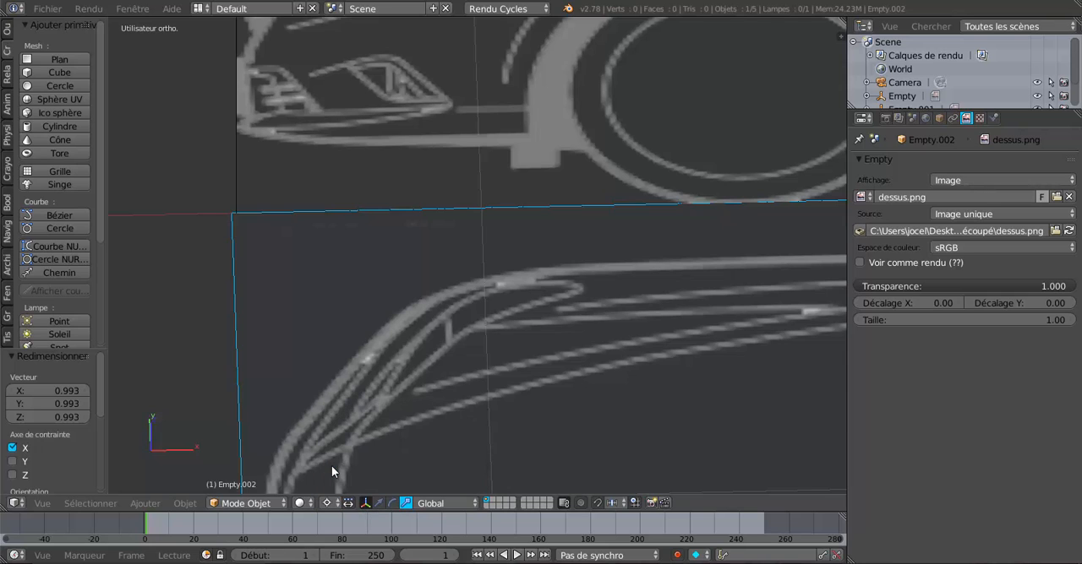
pyautogui.click(380, 313)
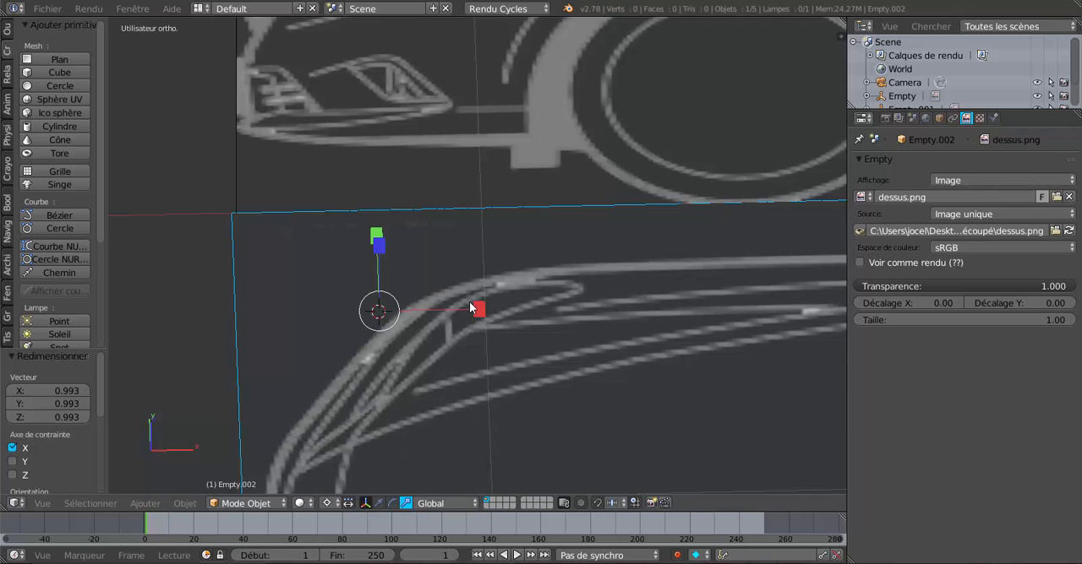
# Step: Try to shrink the top-view image along X by a factor of about 0.979 around the cursor, and restore the Barycentre pivot
pyautogui.moveTo(470, 308)
pyautogui.mouseDown()
pyautogui.moveTo(480, 310)
pyautogui.moveTo(457, 310)
pyautogui.mouseUp()
pyautogui.scroll(-6, 523, 315)
pyautogui.keyDown('shift'); pyautogui.moveTo(665, 329); pyautogui.dragTo(170, 325, button='middle'); pyautogui.keyUp('shift')
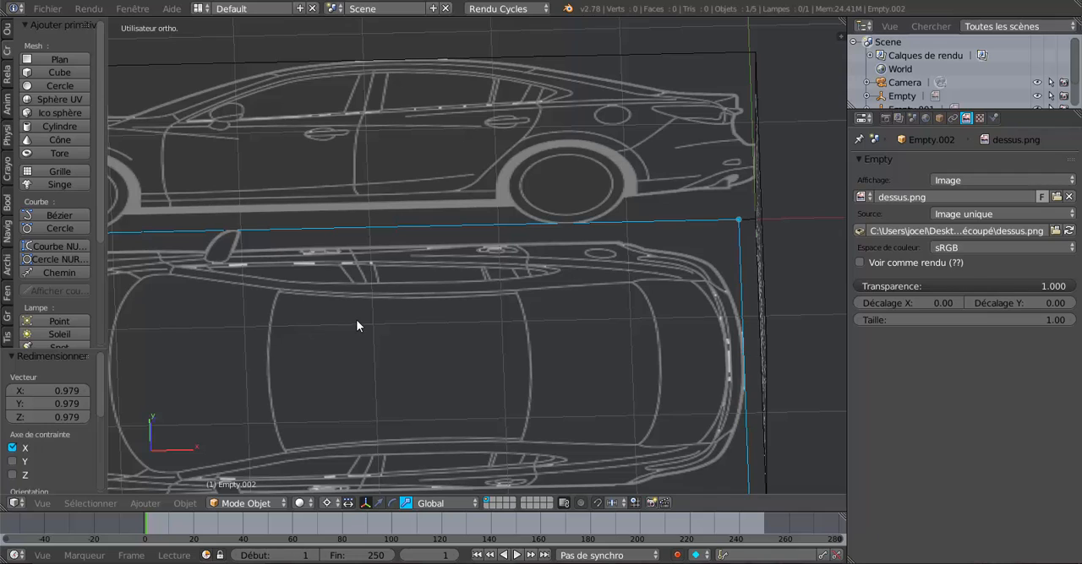
pyautogui.hotkey('ctrl', 'z')
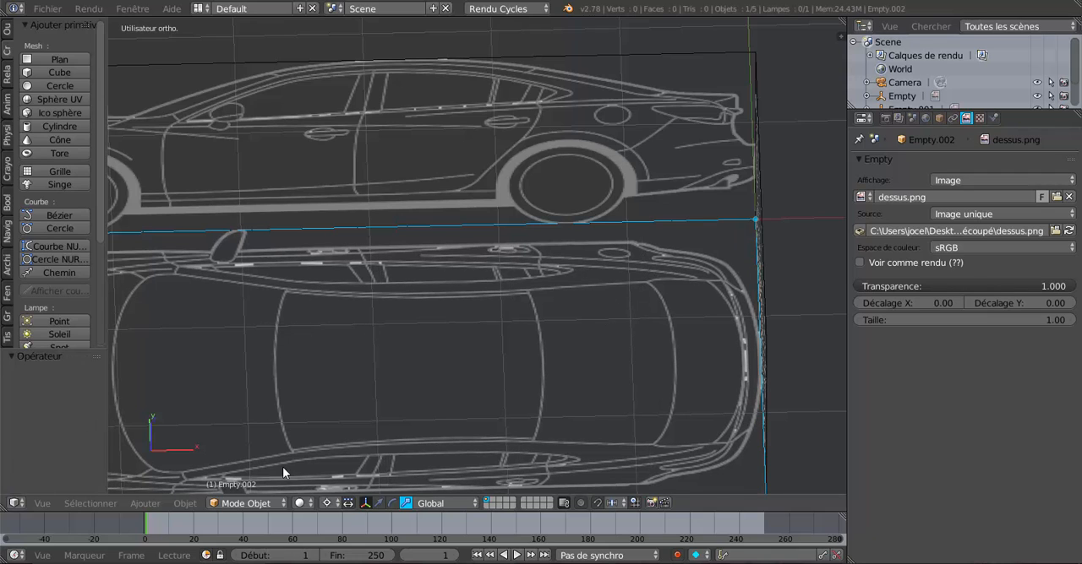
pyautogui.click(329, 503)
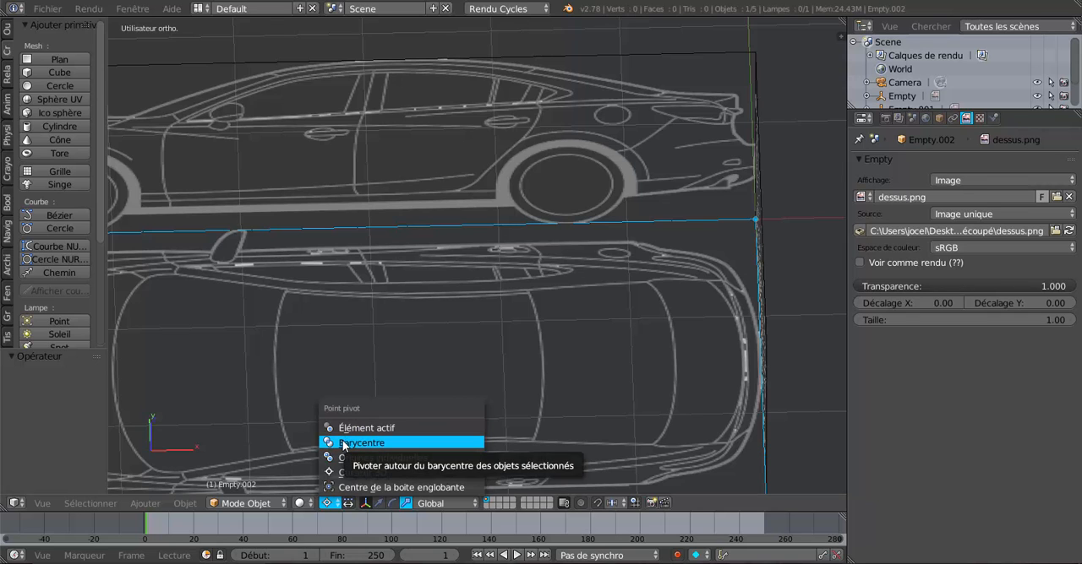
pyautogui.click(344, 443)
# Step: Widen the 3D view and shrink the top-view image along X by a factor of about 0.999 towards the profile image's front edge
pyautogui.scroll(-4, 533, 350)
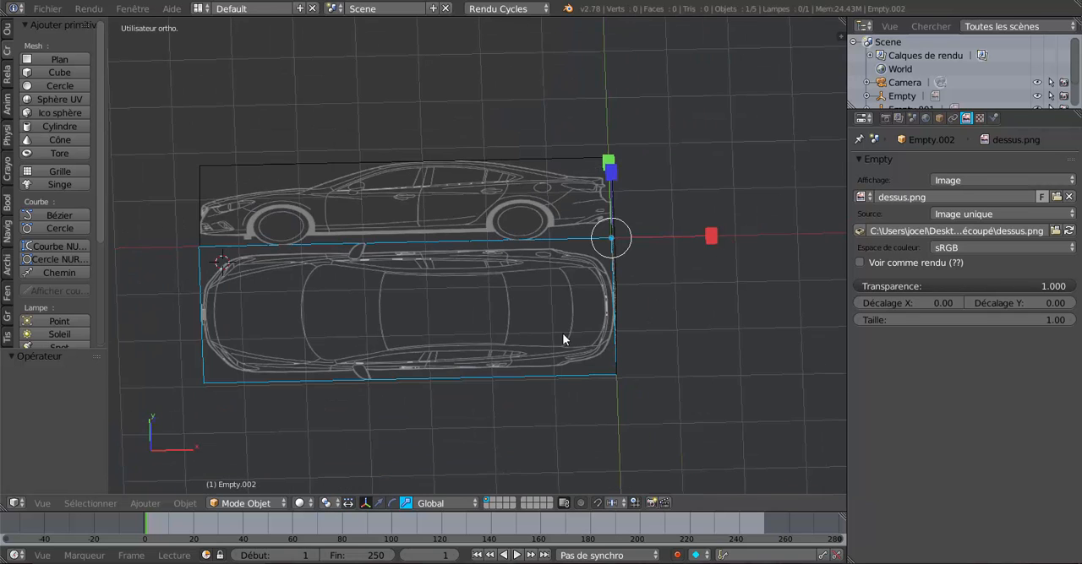
pyautogui.moveTo(710, 243); pyautogui.dragTo(740, 302, button='middle')
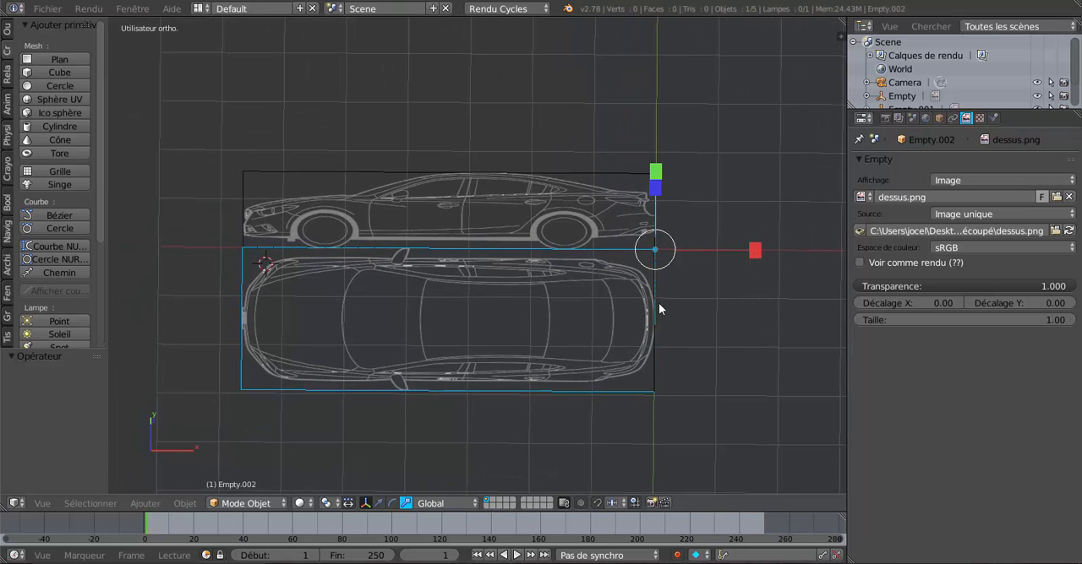
pyautogui.scroll(2, 658, 303)
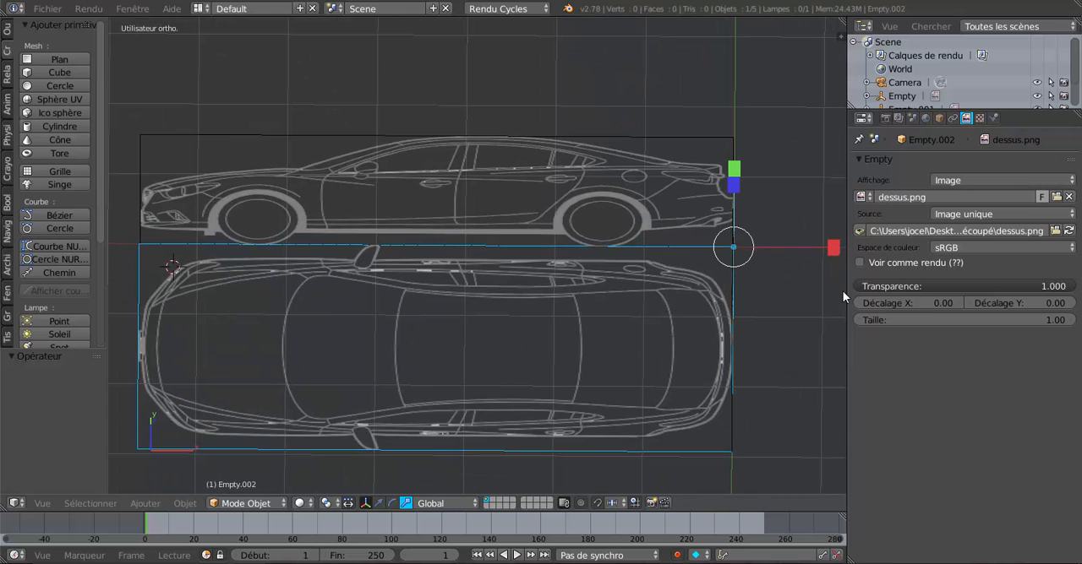
pyautogui.moveTo(846, 291); pyautogui.dragTo(1029, 288)
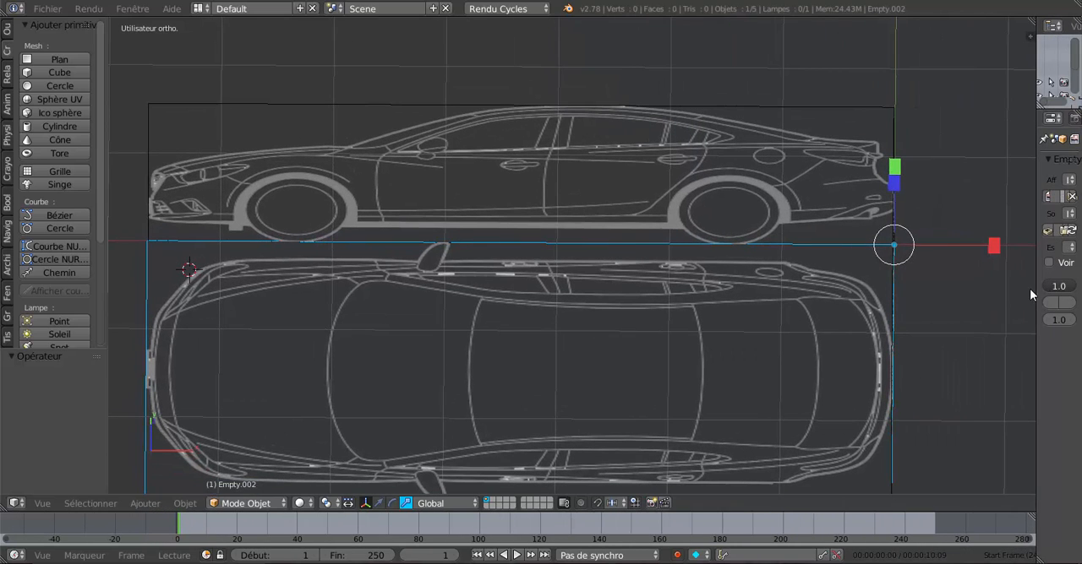
pyautogui.moveTo(997, 247); pyautogui.dragTo(995, 249)
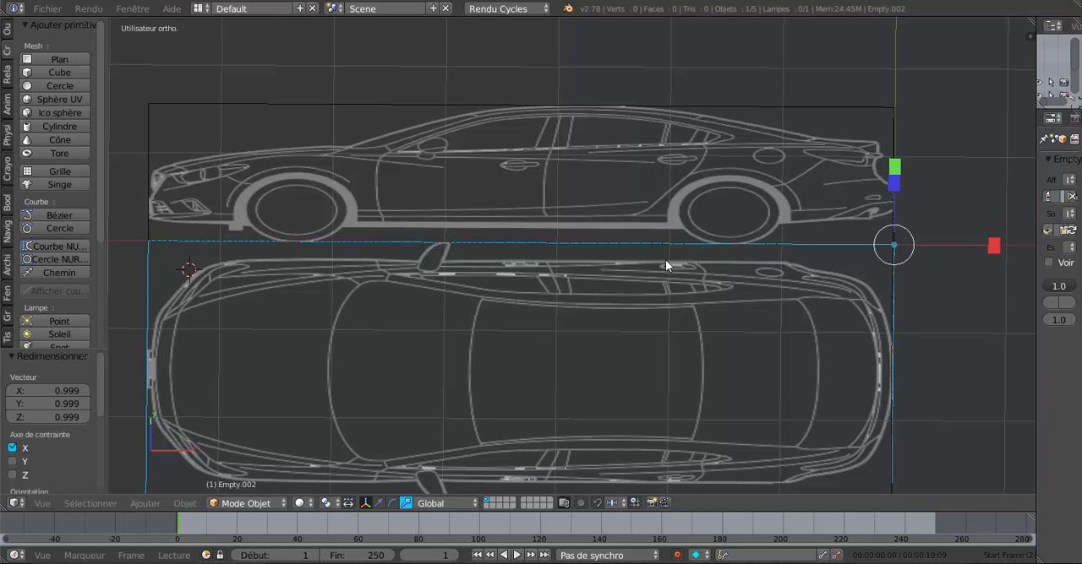
# Step: Examine in close-up how the top-view image's corners line up with the front and profile images
pyautogui.scroll(-3, 676, 270)
pyautogui.moveTo(676, 270); pyautogui.dragTo(608, 369, button='middle')
pyautogui.scroll(6, 668, 323)
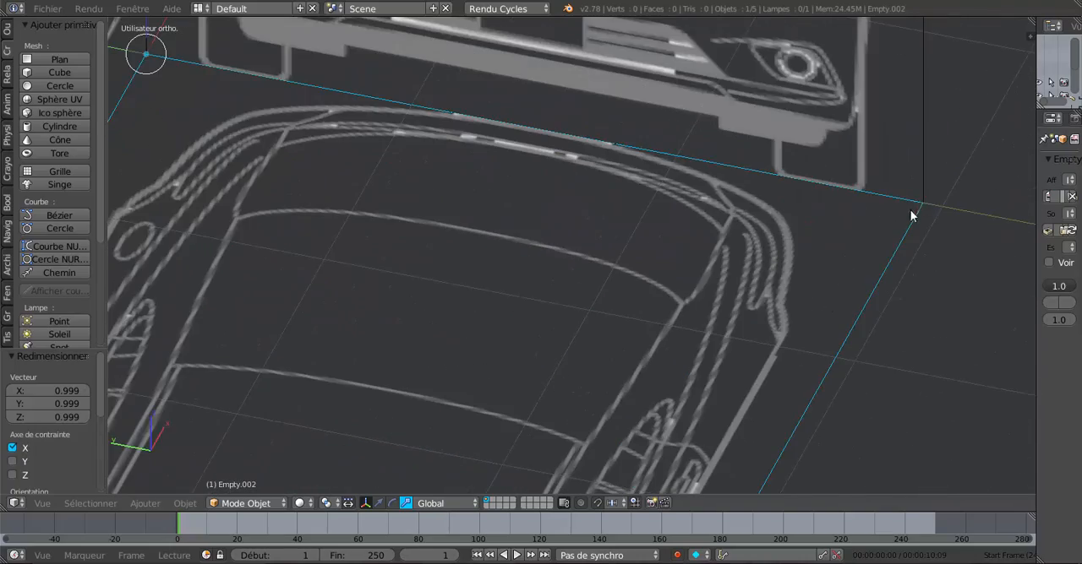
pyautogui.scroll(-5, 910, 209)
pyautogui.keyDown('shift'); pyautogui.moveTo(454, 395); pyautogui.dragTo(649, 232, button='middle'); pyautogui.keyUp('shift')
pyautogui.scroll(5, 650, 233)
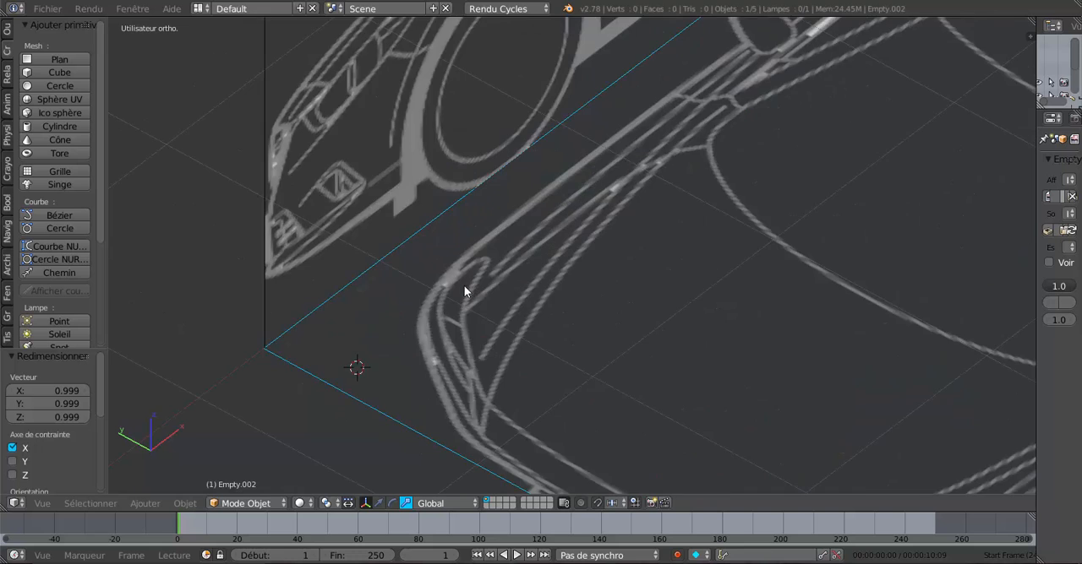
pyautogui.scroll(3, 319, 326)
pyautogui.keyDown('shift'); pyautogui.moveTo(319, 325); pyautogui.dragTo(779, 137, button='middle'); pyautogui.keyUp('shift')
pyautogui.scroll(4, 648, 184)
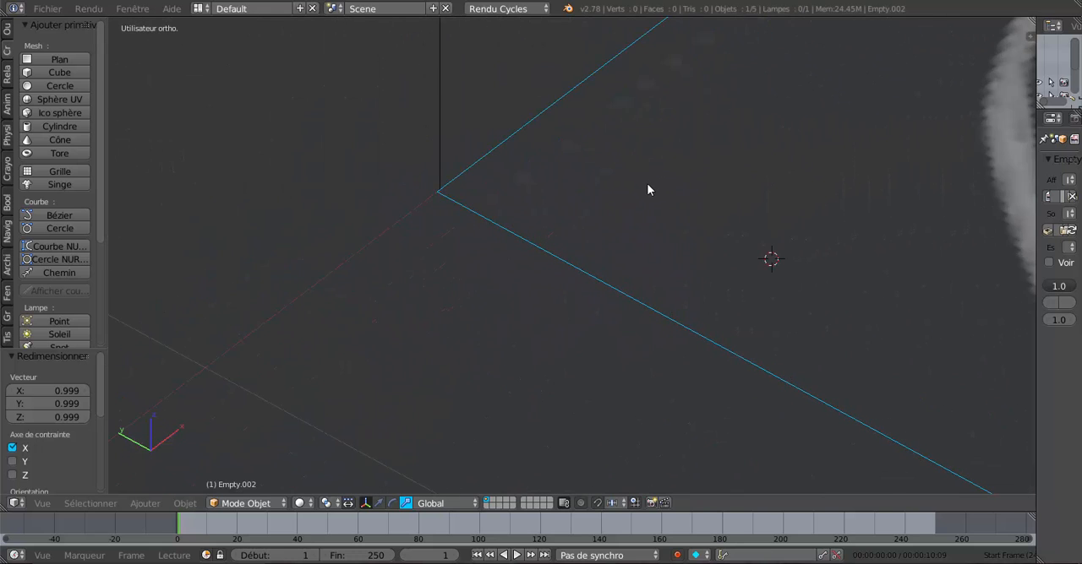
pyautogui.scroll(4, 648, 187)
pyautogui.keyDown('shift'); pyautogui.moveTo(623, 188); pyautogui.dragTo(567, 292, button='middle'); pyautogui.keyUp('shift')
pyautogui.scroll(3, 422, 248)
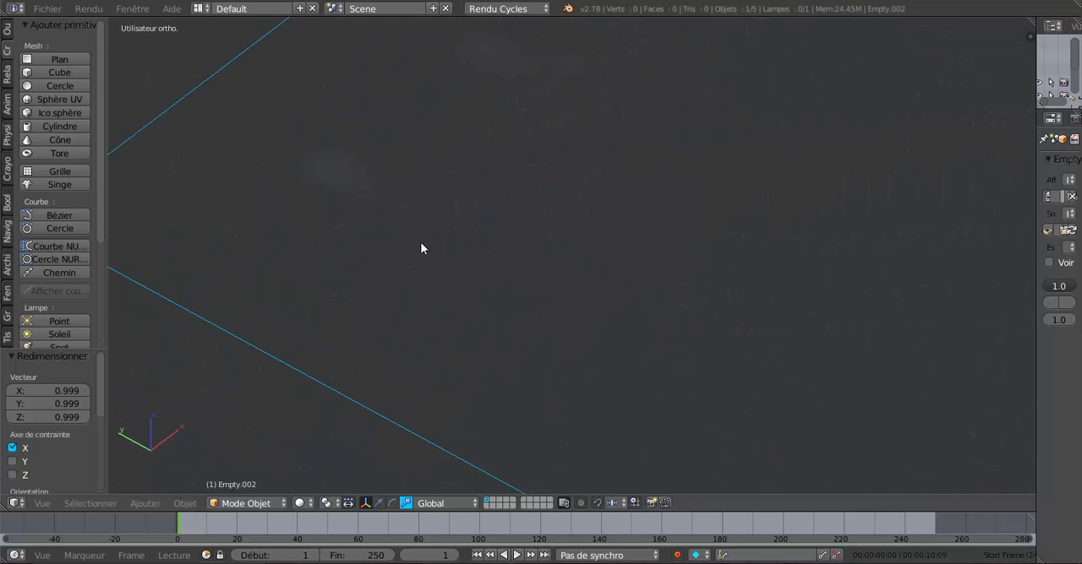
pyautogui.keyDown('shift'); pyautogui.moveTo(507, 245); pyautogui.dragTo(749, 311, button='middle'); pyautogui.keyUp('shift')
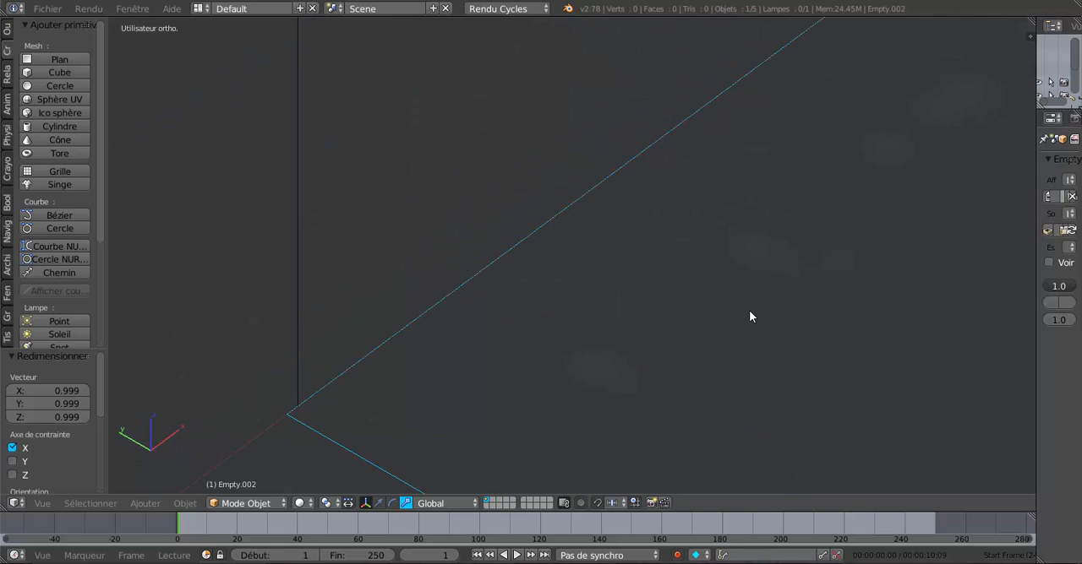
pyautogui.scroll(-6, 748, 317)
pyautogui.keyDown('shift'); pyautogui.moveTo(490, 367); pyautogui.dragTo(229, 405, button='middle'); pyautogui.keyUp('shift')
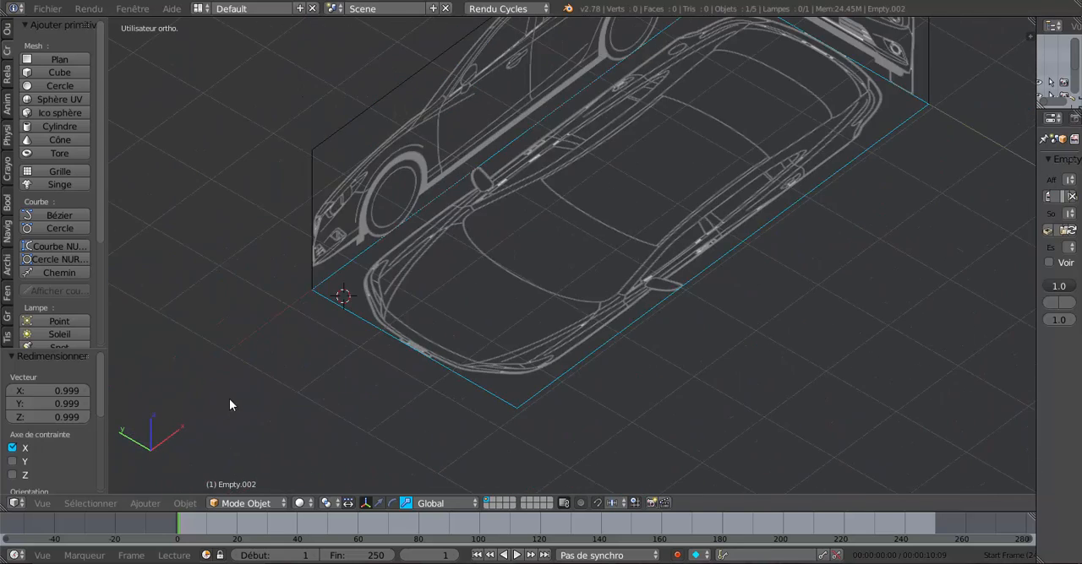
# Step: Shrink the top-view image again along X by a factor of about 0.999 and inspect its shared edge with the profile image
pyautogui.moveTo(537, 310); pyautogui.dragTo(541, 381, button='middle')
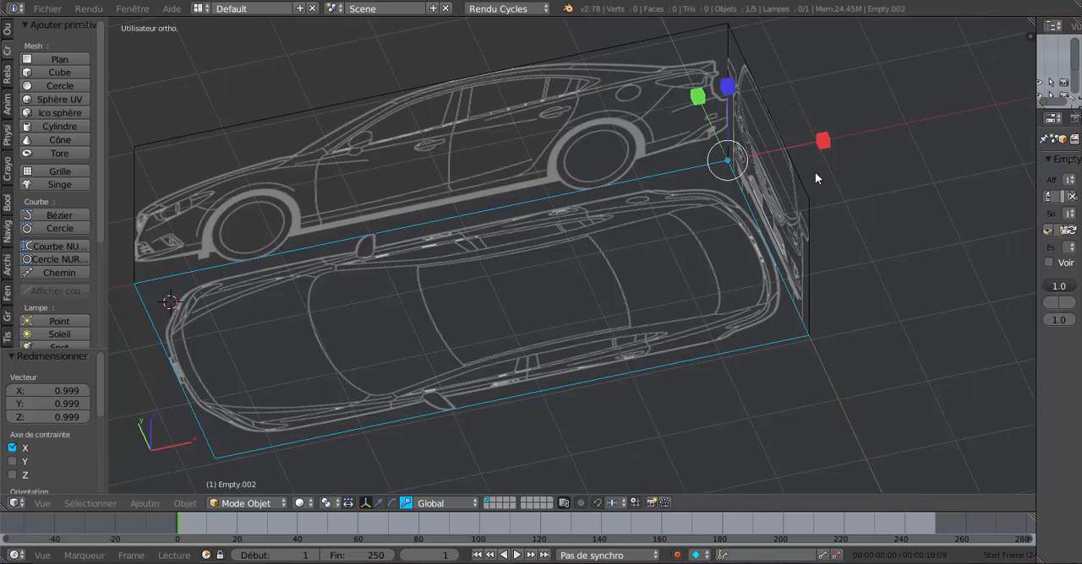
pyautogui.moveTo(822, 141); pyautogui.dragTo(819, 141)
pyautogui.keyDown('shift'); pyautogui.moveTo(353, 294); pyautogui.dragTo(733, 282, button='middle'); pyautogui.keyUp('shift')
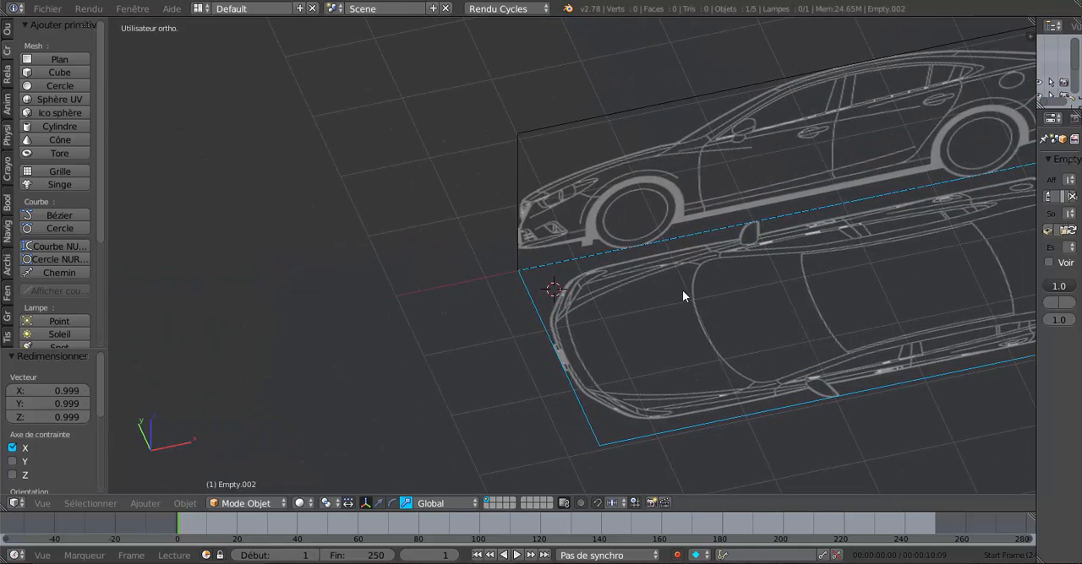
pyautogui.scroll(10, 614, 233)
pyautogui.scroll(3, 624, 184)
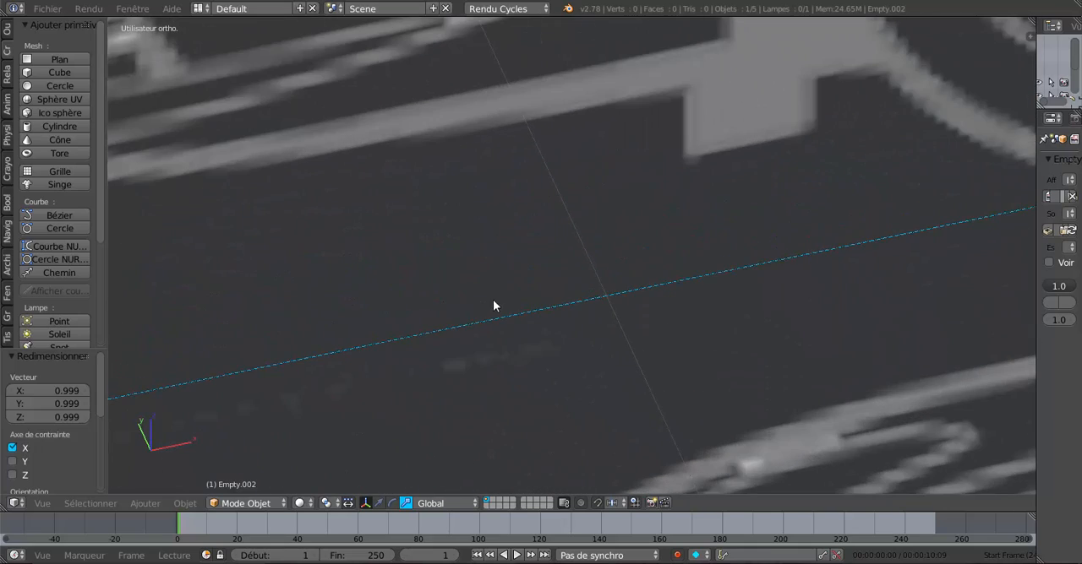
pyautogui.keyDown('shift'); pyautogui.moveTo(494, 301); pyautogui.dragTo(332, 370, button='middle'); pyautogui.keyUp('shift')
pyautogui.scroll(-7, 812, 238)
pyautogui.scroll(-4, 812, 238)
pyautogui.keyDown('shift'); pyautogui.moveTo(414, 351); pyautogui.dragTo(190, 388, button='middle'); pyautogui.keyUp('shift')
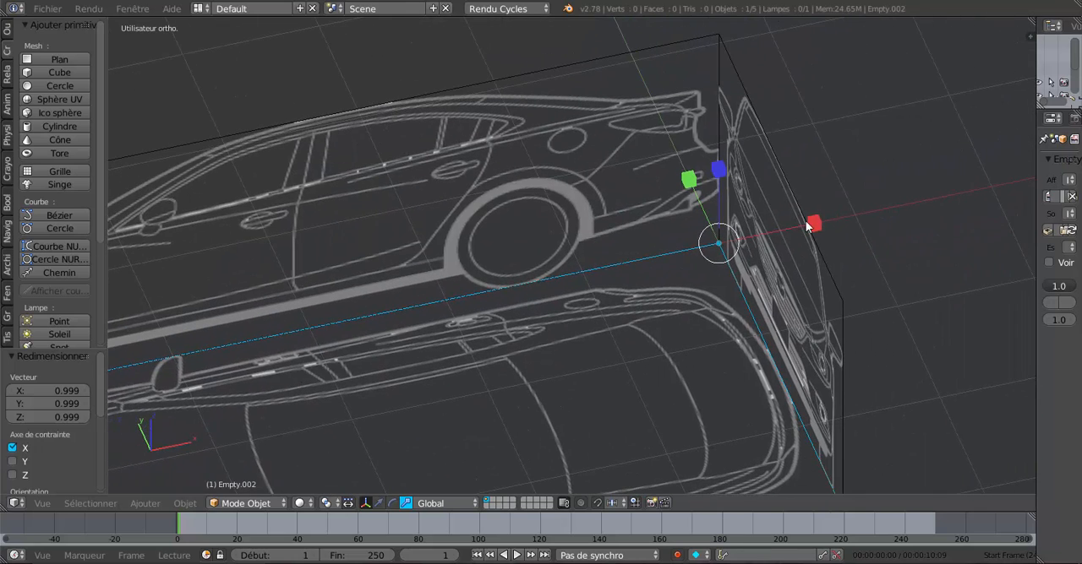
# Step: Try to scale the top-view image along Y and Z by a factor of about 0.910, and undo that scaling
pyautogui.scroll(-4, 738, 267)
pyautogui.click(737, 228)
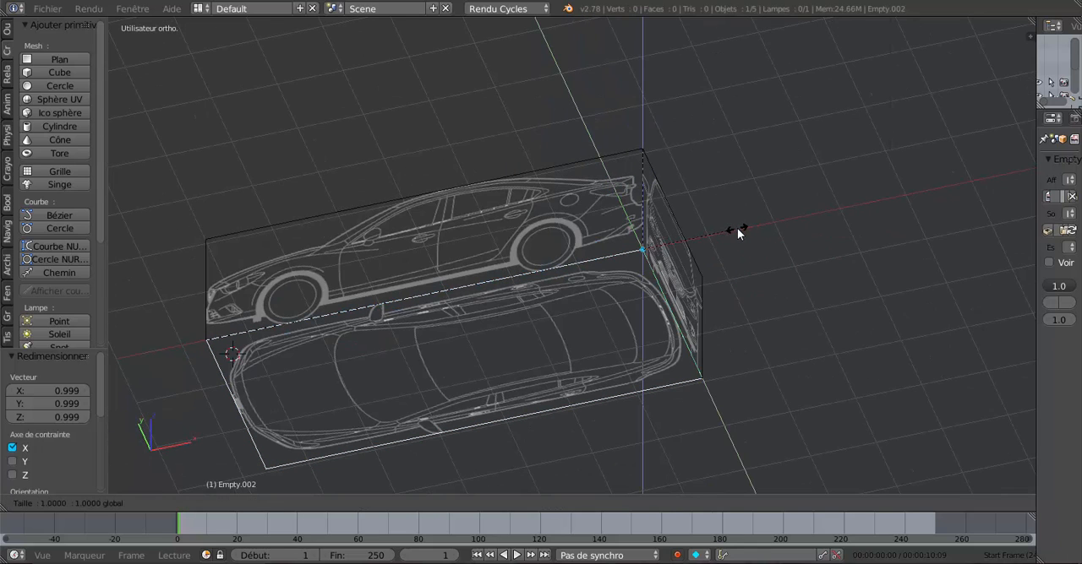
pyautogui.moveTo(736, 231); pyautogui.dragTo(730, 238)
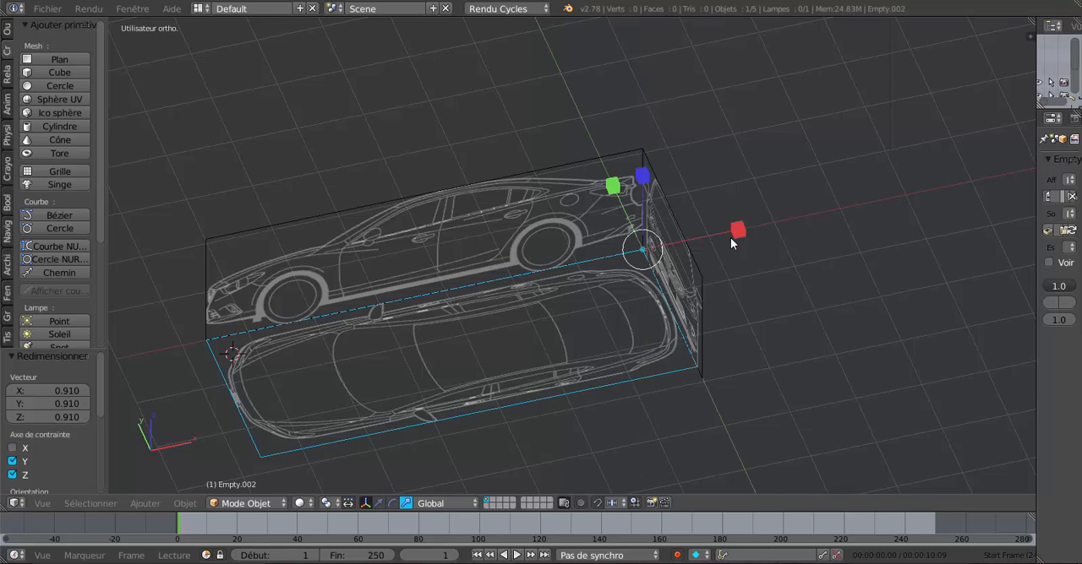
pyautogui.hotkey('ctrl', 'z')
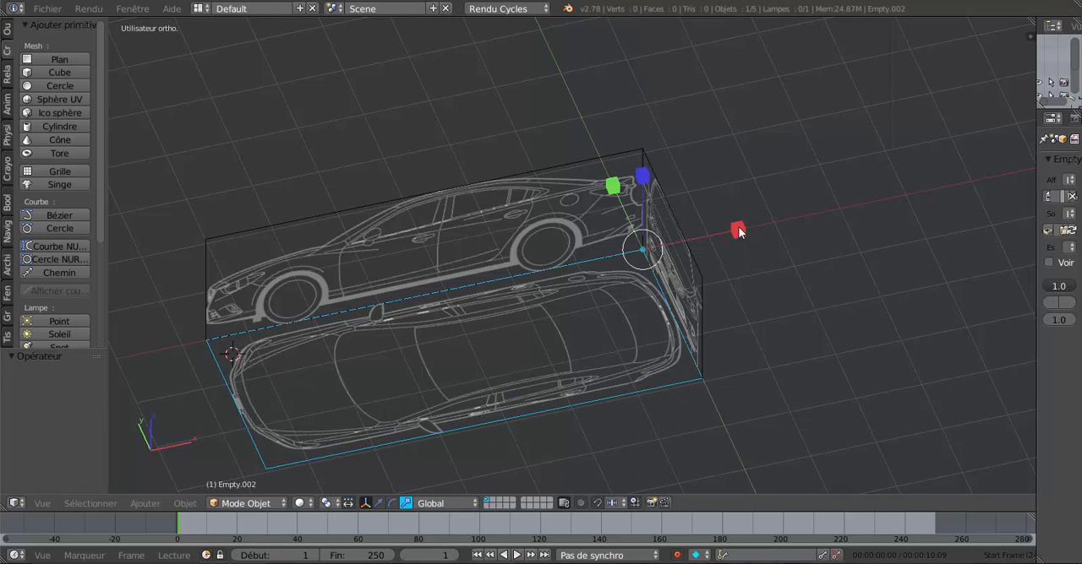
# Step: Enlarge the top-view image along X by a factor of about 1.001 to match the profile image's length
pyautogui.click(738, 230)
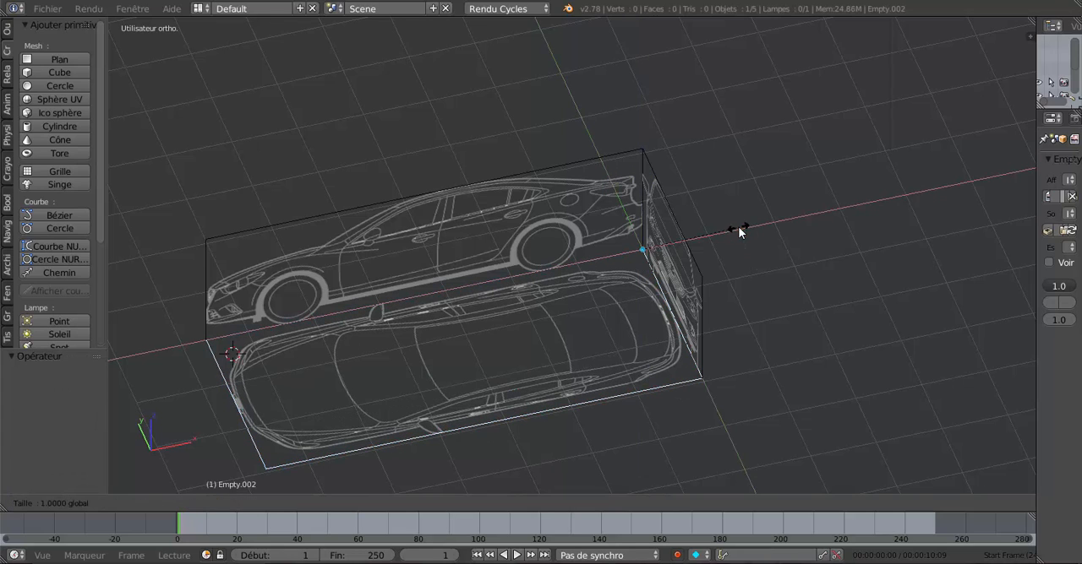
pyautogui.moveTo(737, 227); pyautogui.dragTo(739, 227)
pyautogui.scroll(4, 629, 267)
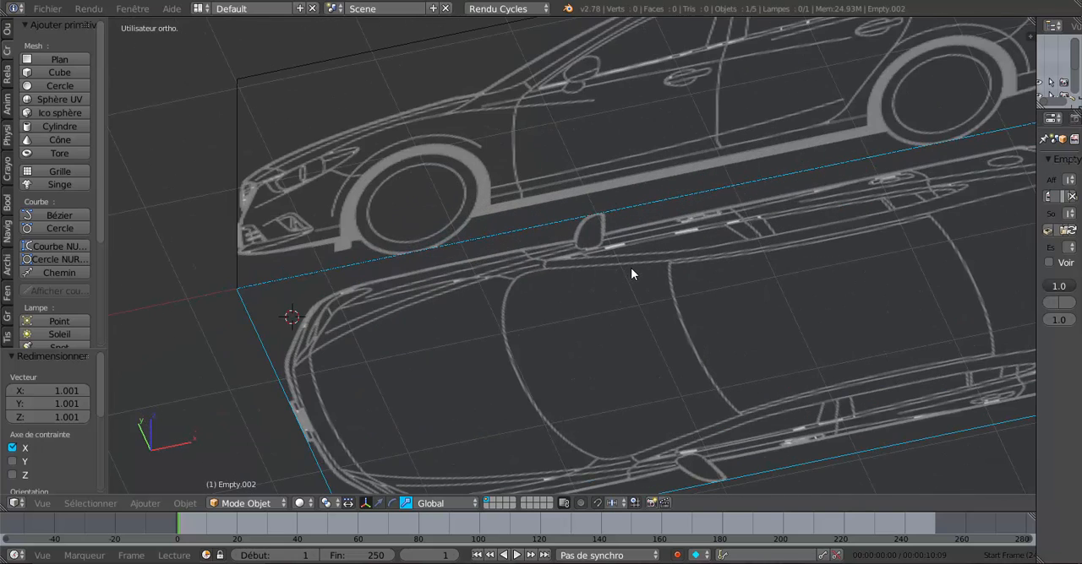
pyautogui.scroll(-2, 614, 282)
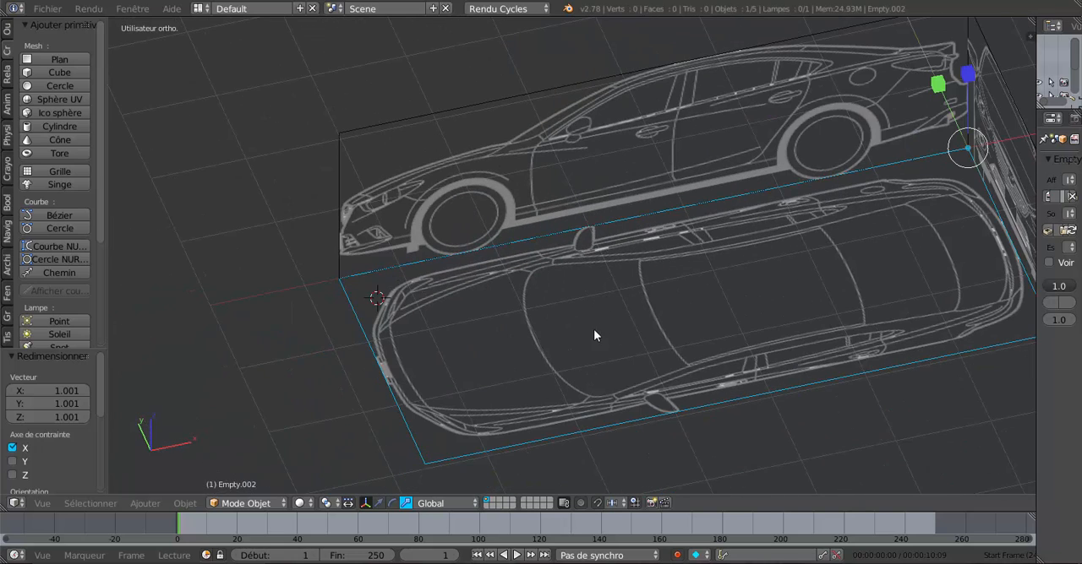
pyautogui.moveTo(594, 335); pyautogui.dragTo(486, 353, button='middle')
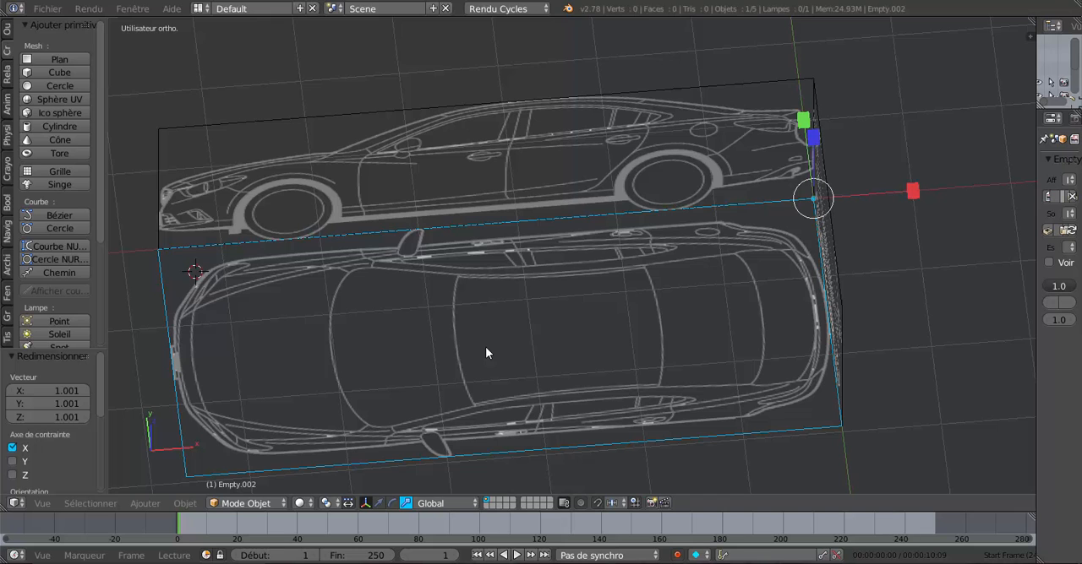
# Step: In the orthographic top view, place the 3D cursor over the middle of the car's hood and add a cube there
pyautogui.press('KP_7')
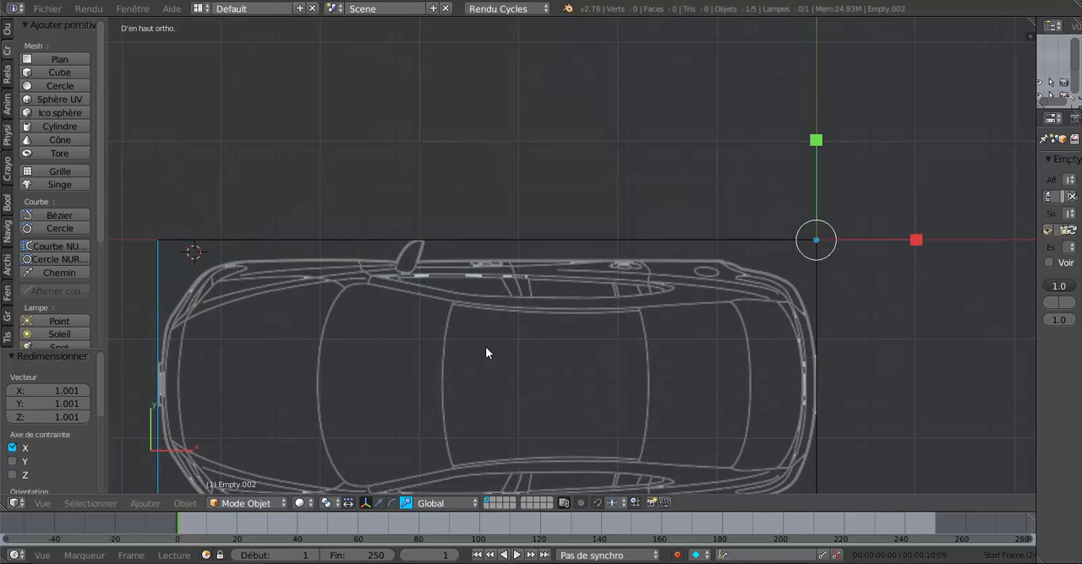
pyautogui.scroll(-3, 485, 353)
pyautogui.keyDown('shift'); pyautogui.moveTo(471, 345); pyautogui.dragTo(578, 269, button='middle'); pyautogui.keyUp('shift')
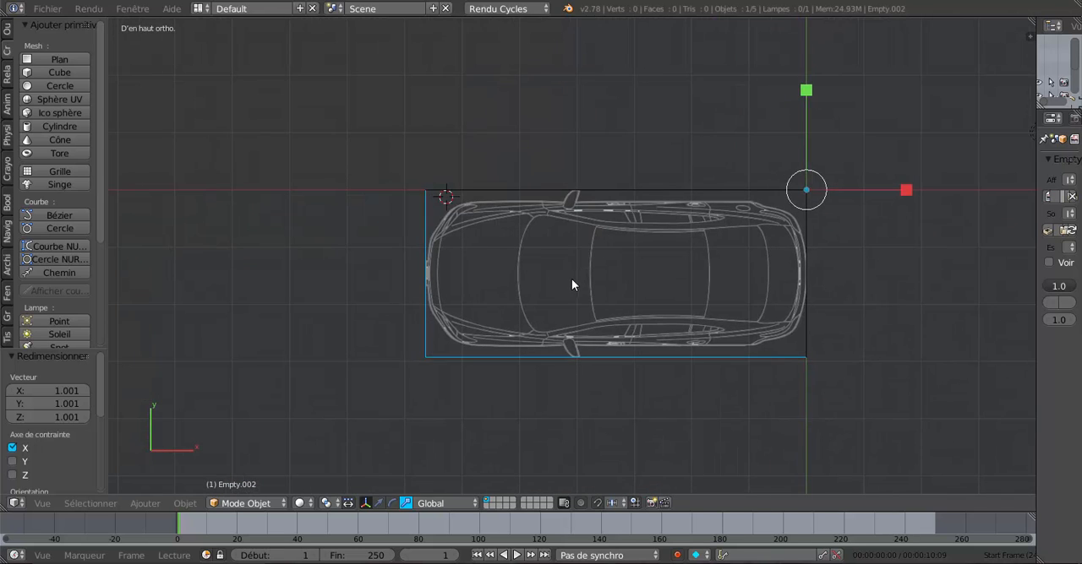
pyautogui.scroll(2, 571, 285)
pyautogui.scroll(1, 464, 313)
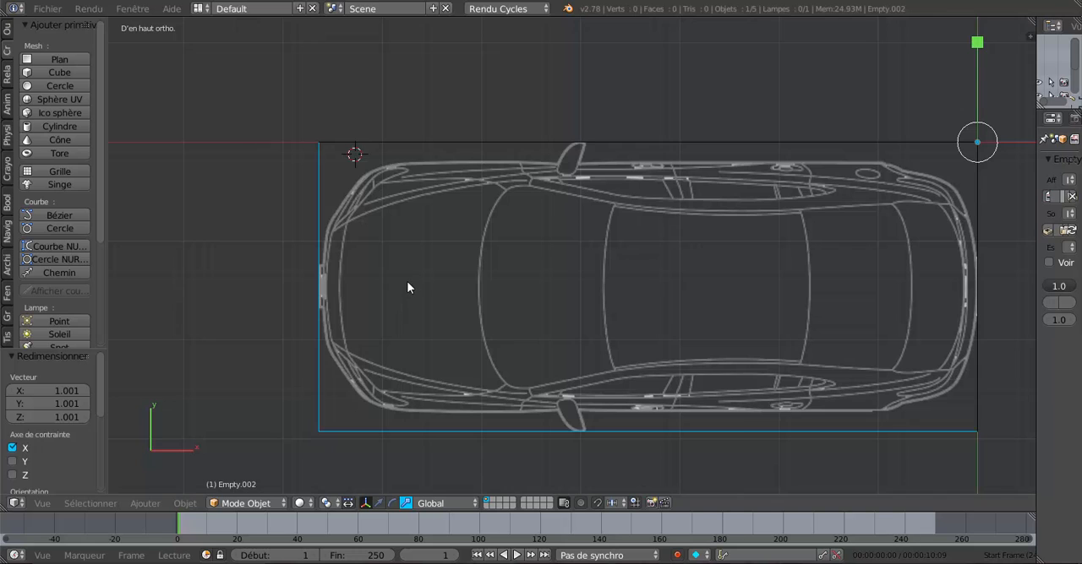
pyautogui.scroll(2, 391, 343)
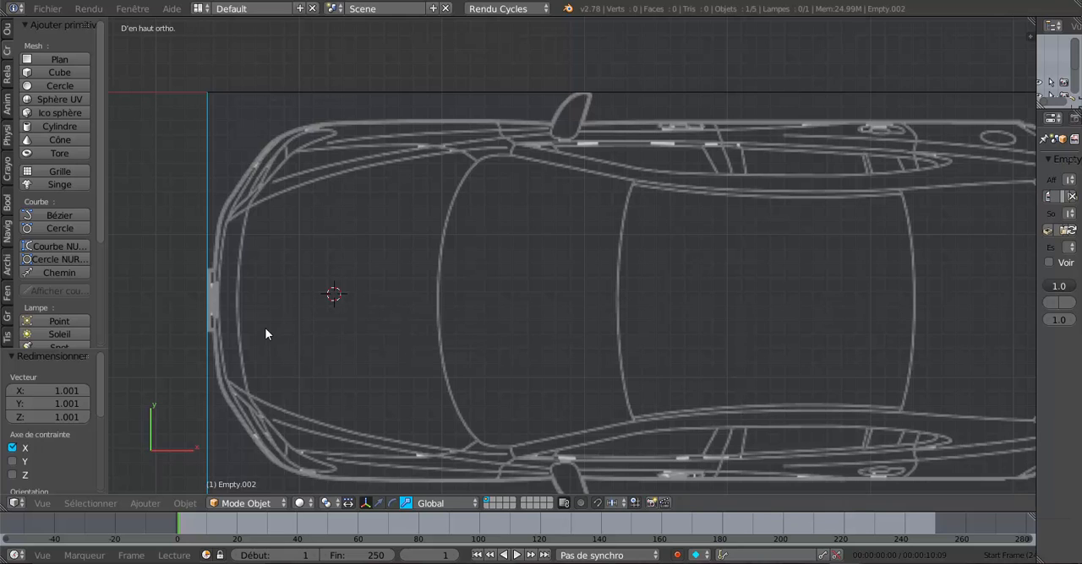
pyautogui.click(36, 73)
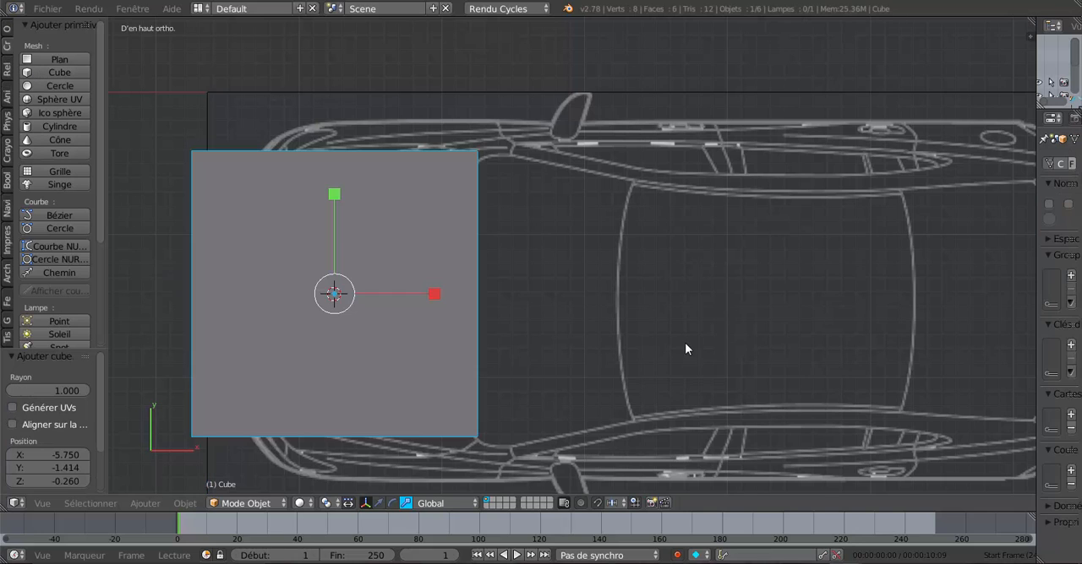
# Step: Shrink the cube uniformly by a factor of about 0.074, and again by a factor of about 0.550
pyautogui.press('s')
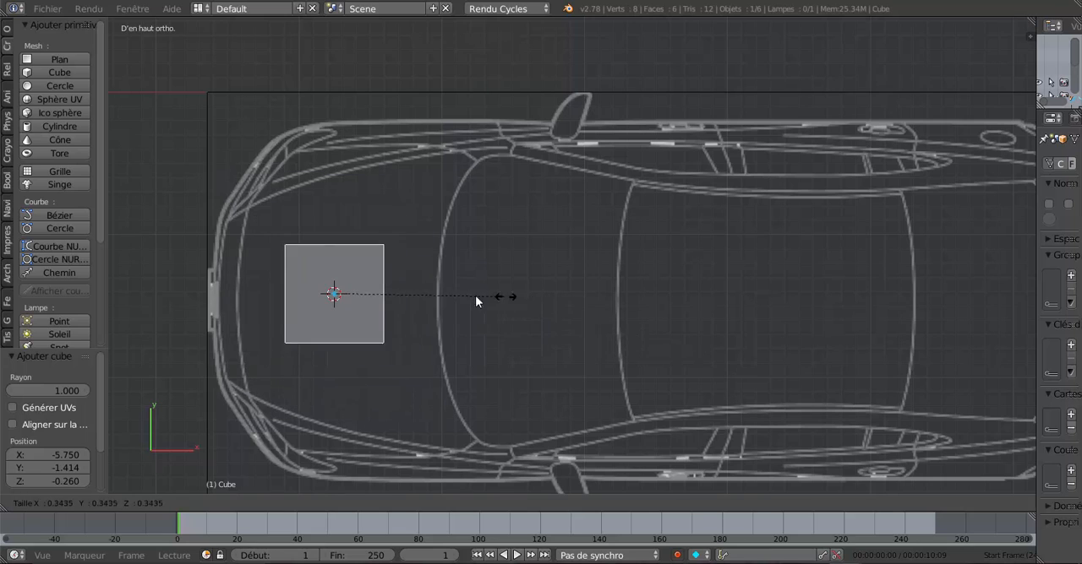
pyautogui.click(371, 289)
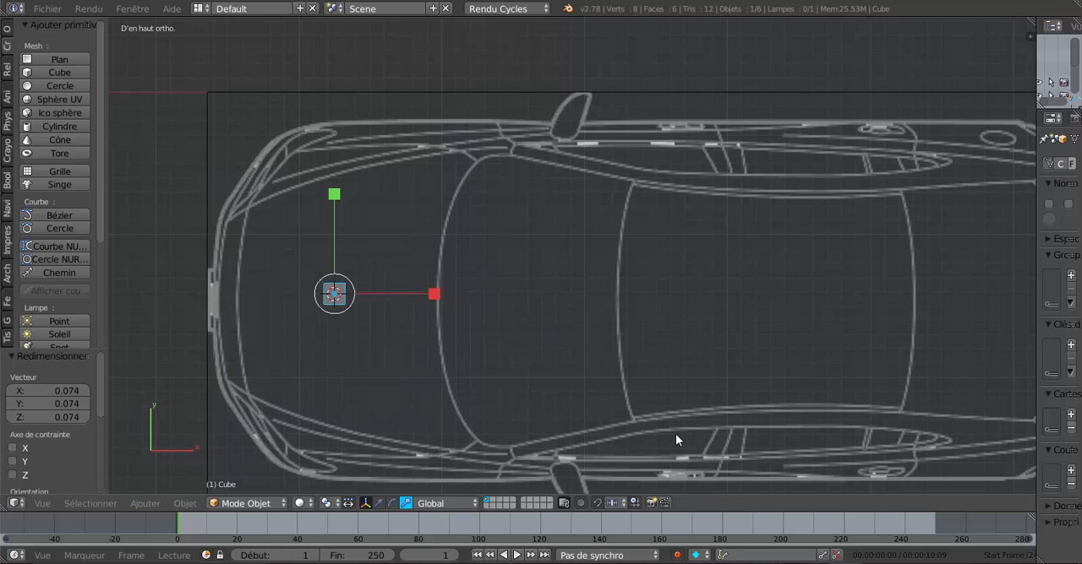
pyautogui.press('s')
pyautogui.click(509, 352)
# Step: Move the cube about -1.160 along Y and 0.388 along X, and lower it onto the car's side outline near the front wheel
pyautogui.click(379, 504)
pyautogui.moveTo(337, 206); pyautogui.dragTo(359, 371)
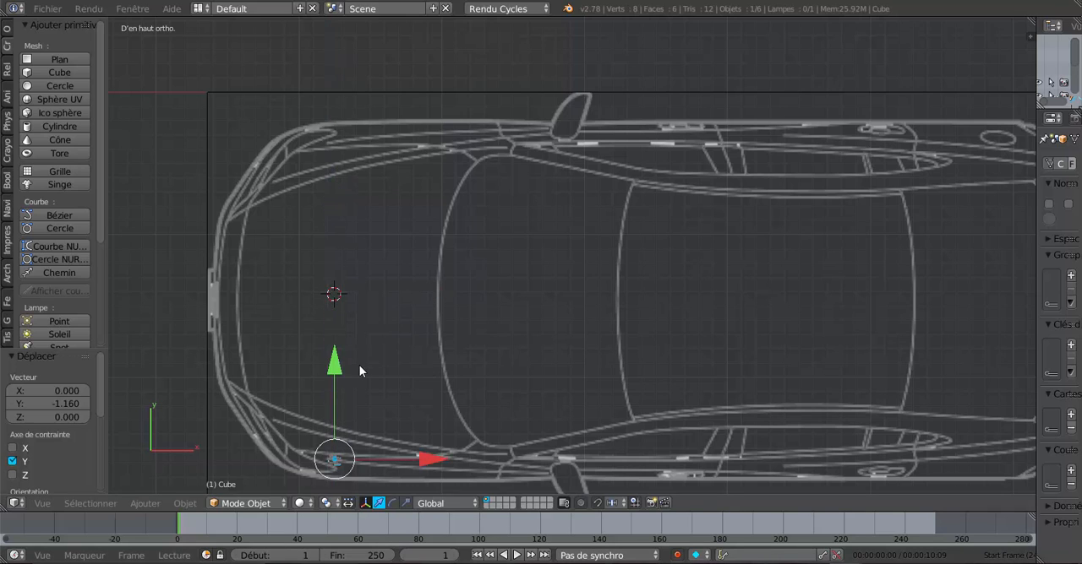
pyautogui.moveTo(427, 459); pyautogui.dragTo(477, 455)
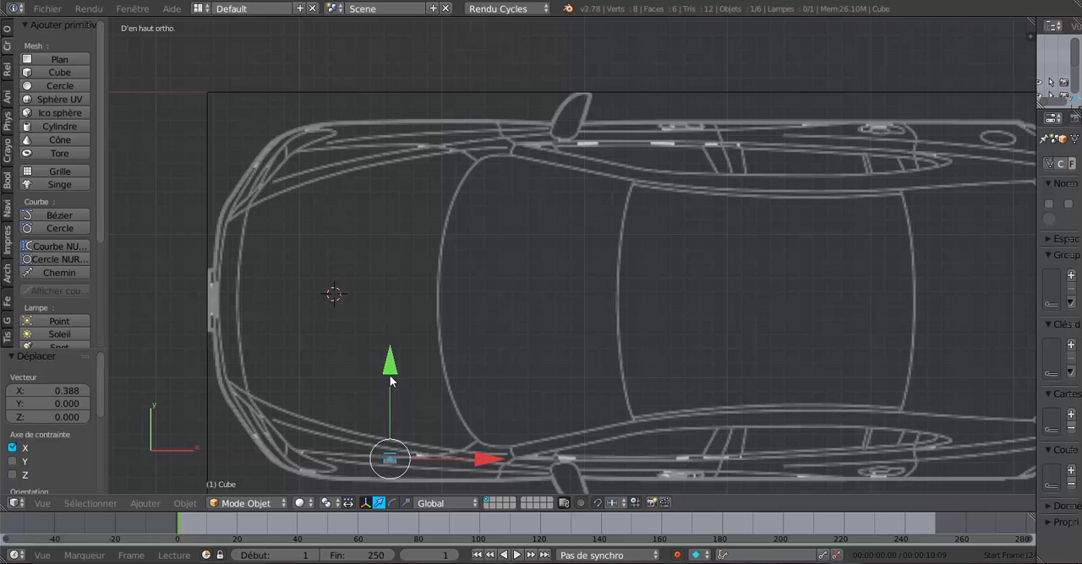
pyautogui.moveTo(389, 381); pyautogui.dragTo(394, 391)
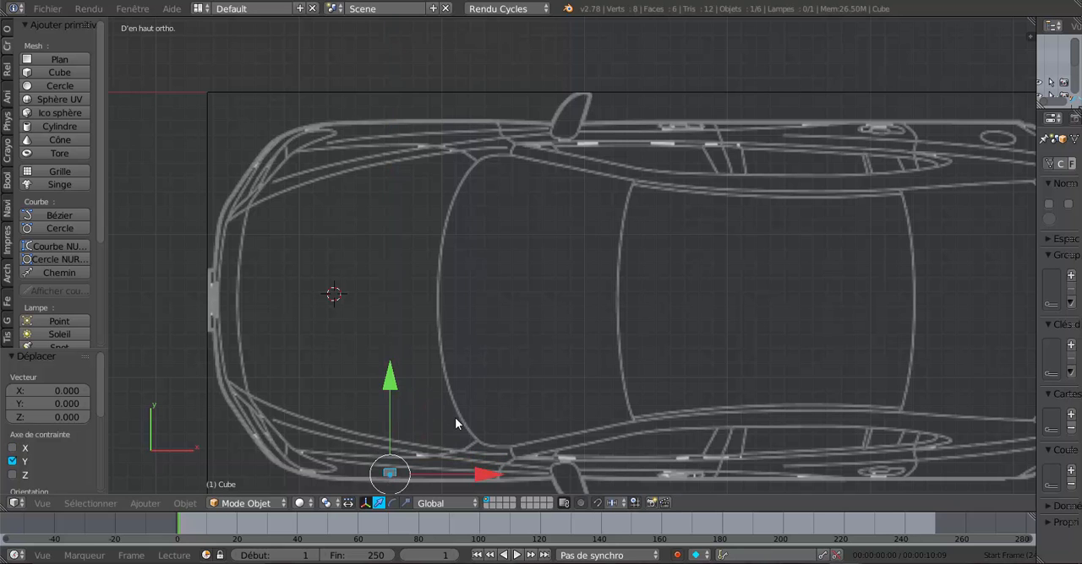
# Step: In the orthographic front view, raise the cube about 0.616 along Z to the middle of the front wheel
pyautogui.keyDown('shift'); pyautogui.moveTo(455, 419); pyautogui.dragTo(474, 267, button='middle'); pyautogui.keyUp('shift')
pyautogui.scroll(3, 458, 287)
pyautogui.scroll(-4, 454, 304)
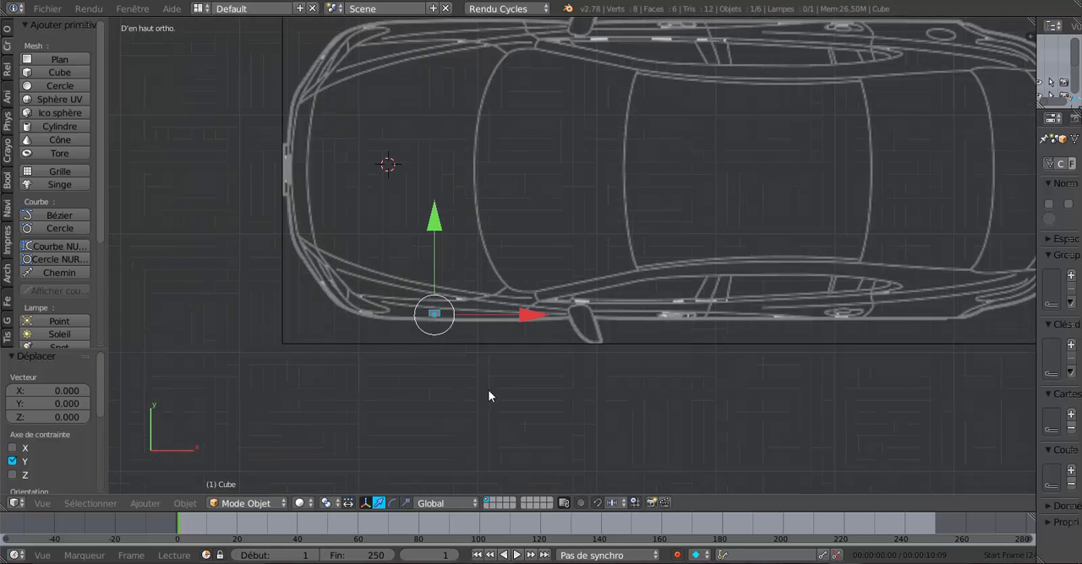
pyautogui.moveTo(488, 391); pyautogui.dragTo(487, 290, button='middle')
pyautogui.moveTo(430, 181); pyautogui.dragTo(436, 111)
pyautogui.press('KP_1')
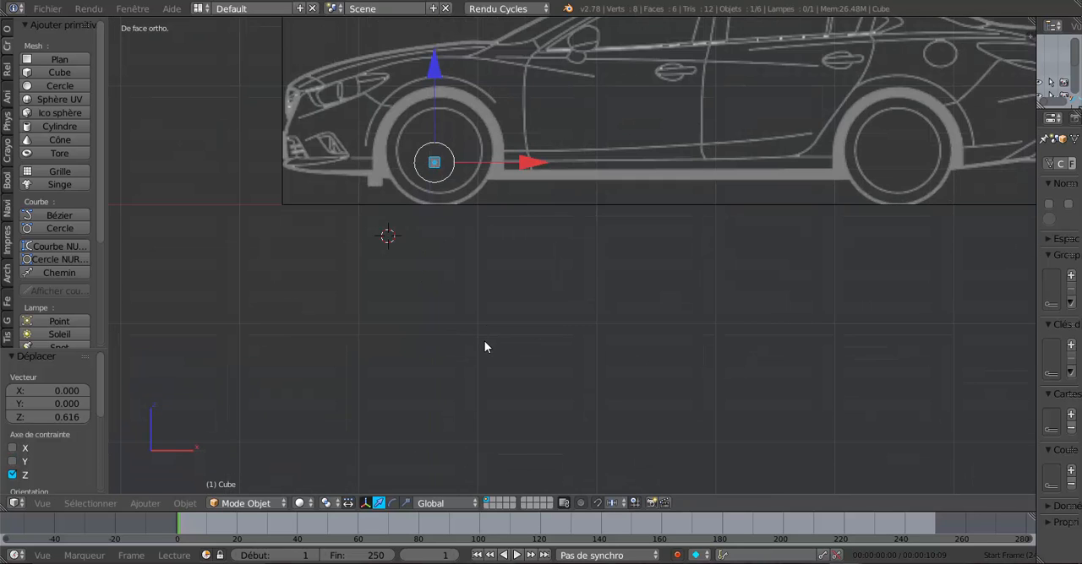
# Step: In the orthographic top view, nudge the cube about -0.005 and -0.008 along Y to meet the car's side outline
pyautogui.press('KP_7')
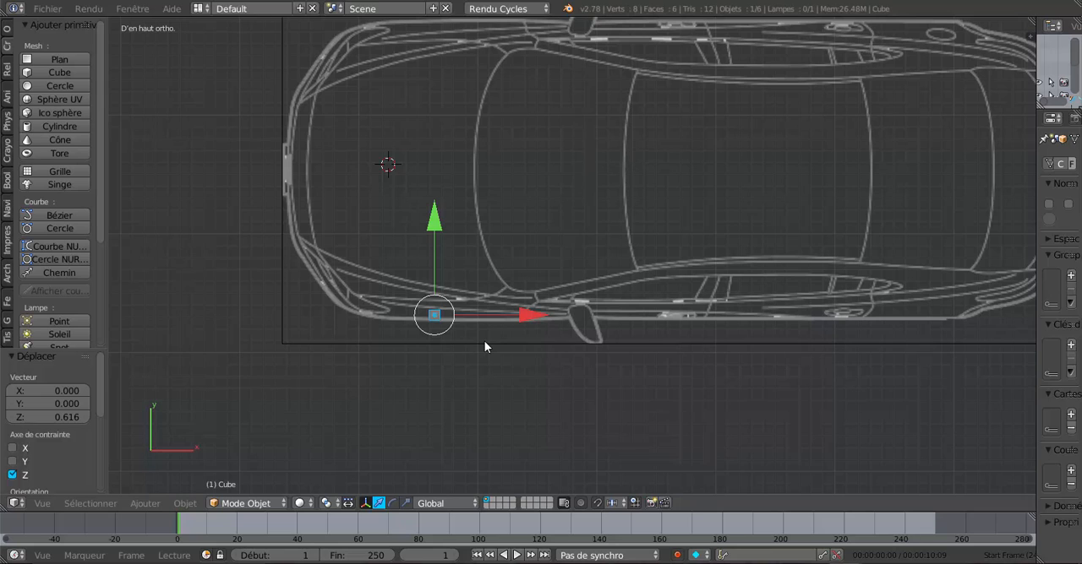
pyautogui.scroll(1, 270, 267)
pyautogui.keyDown('shift'); pyautogui.moveTo(371, 317); pyautogui.dragTo(437, 262, button='middle'); pyautogui.keyUp('shift')
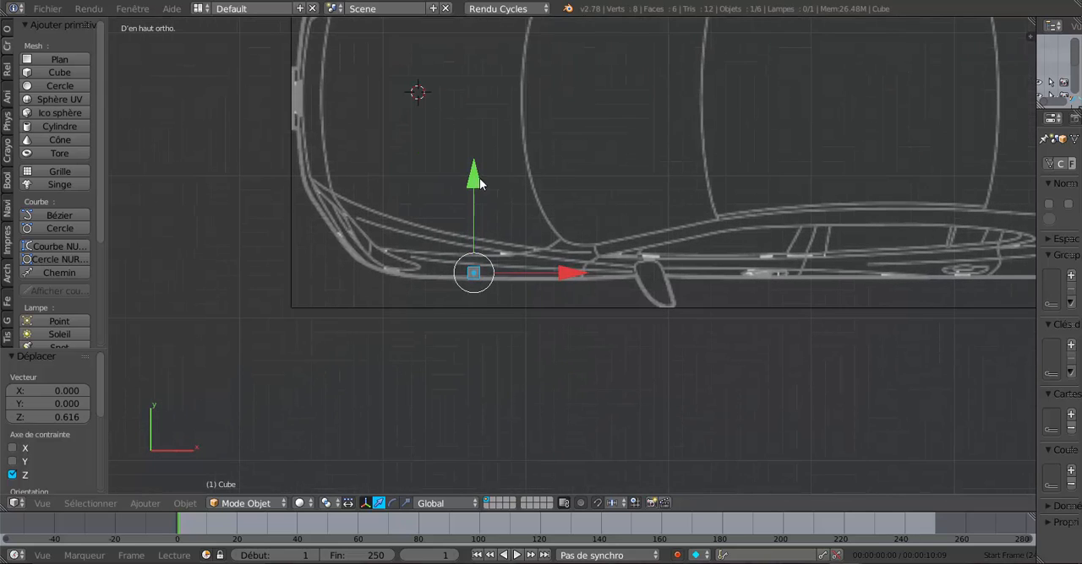
pyautogui.moveTo(472, 177); pyautogui.dragTo(477, 173)
pyautogui.scroll(3, 454, 223)
pyautogui.scroll(2, 454, 223)
pyautogui.keyDown('shift'); pyautogui.moveTo(448, 231); pyautogui.dragTo(670, 207, button='middle'); pyautogui.keyUp('shift')
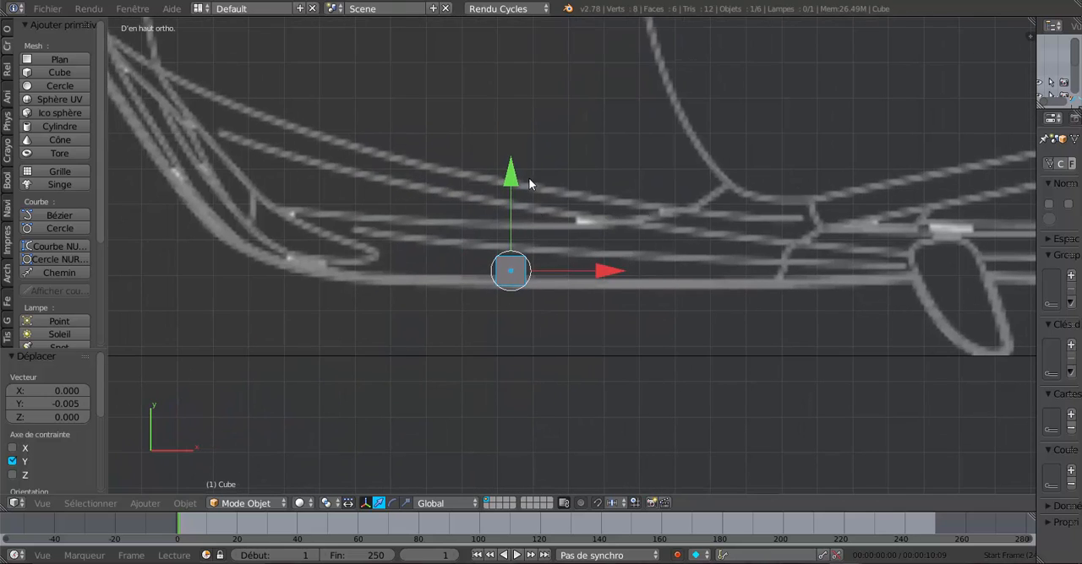
pyautogui.scroll(3, 503, 182)
pyautogui.click(476, 181)
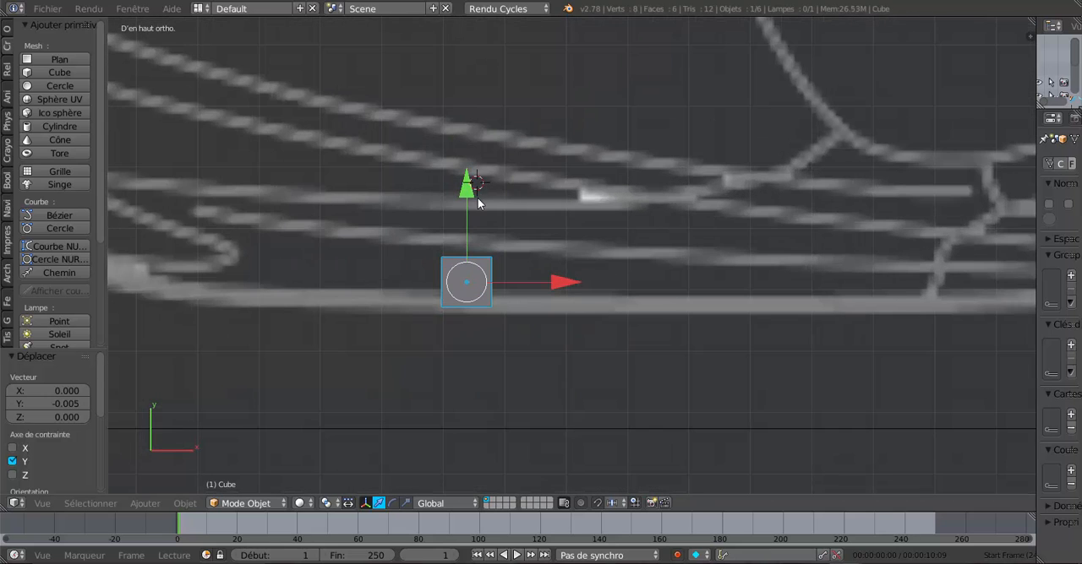
pyautogui.moveTo(467, 190); pyautogui.dragTo(473, 193)
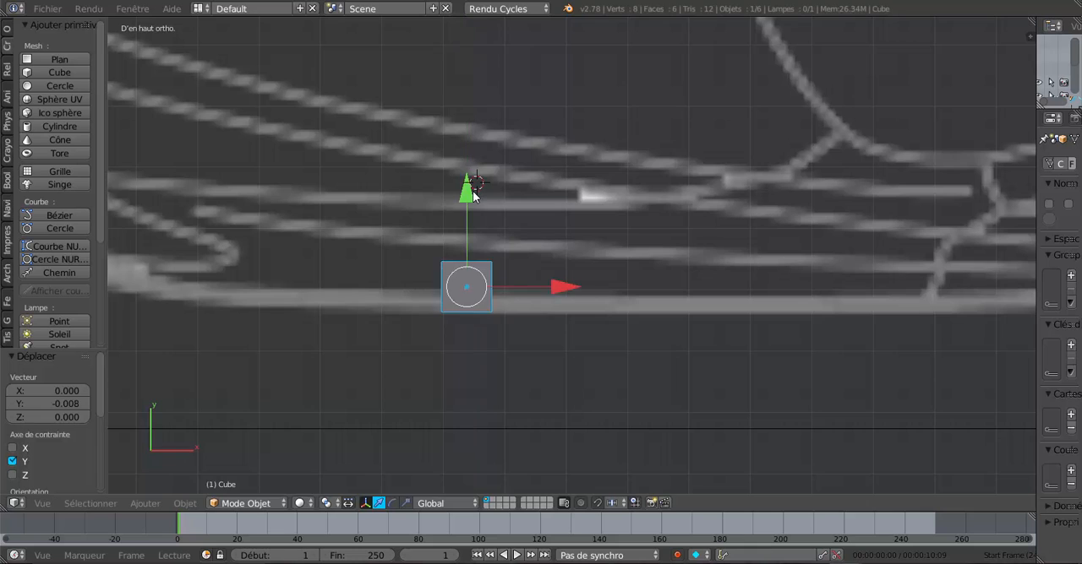
# Step: Examine the cube's position against the car's side outline in the top view, both close up and over the whole car
pyautogui.scroll(-1, 383, 364)
pyautogui.scroll(-3, 384, 359)
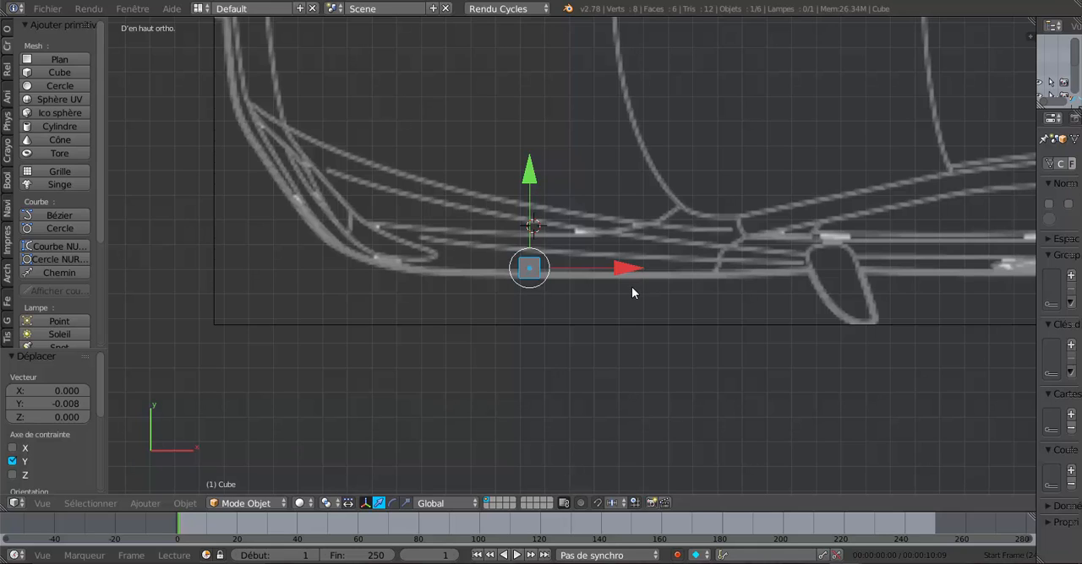
pyautogui.scroll(-3, 631, 292)
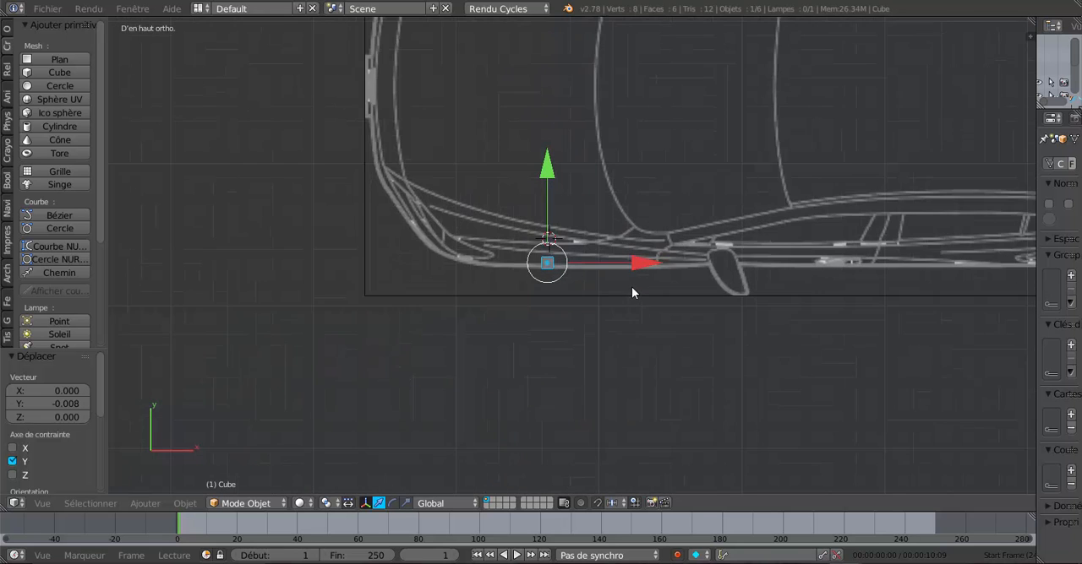
pyautogui.scroll(4, 632, 293)
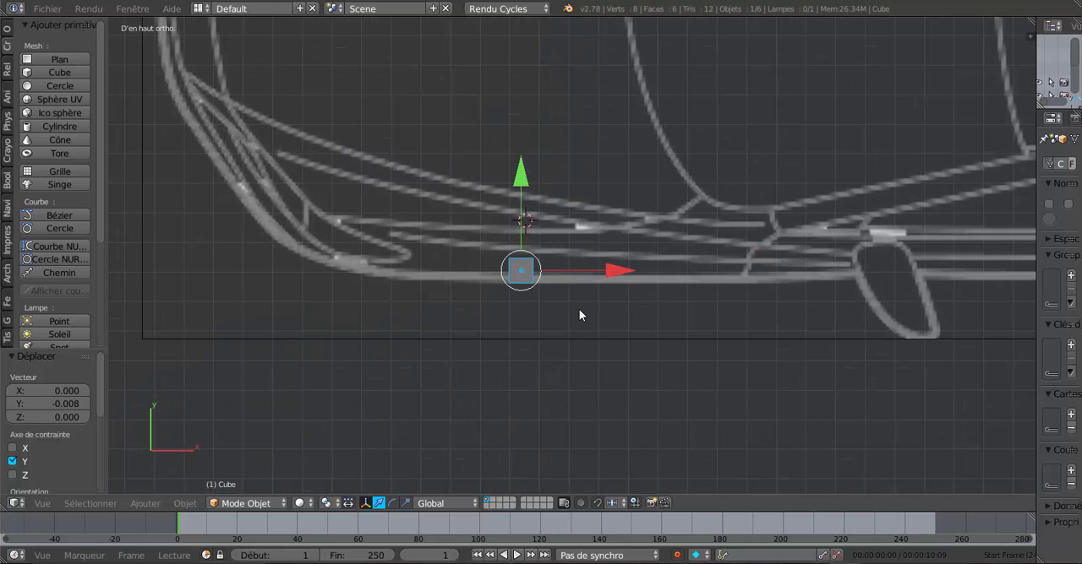
pyautogui.scroll(-5, 580, 314)
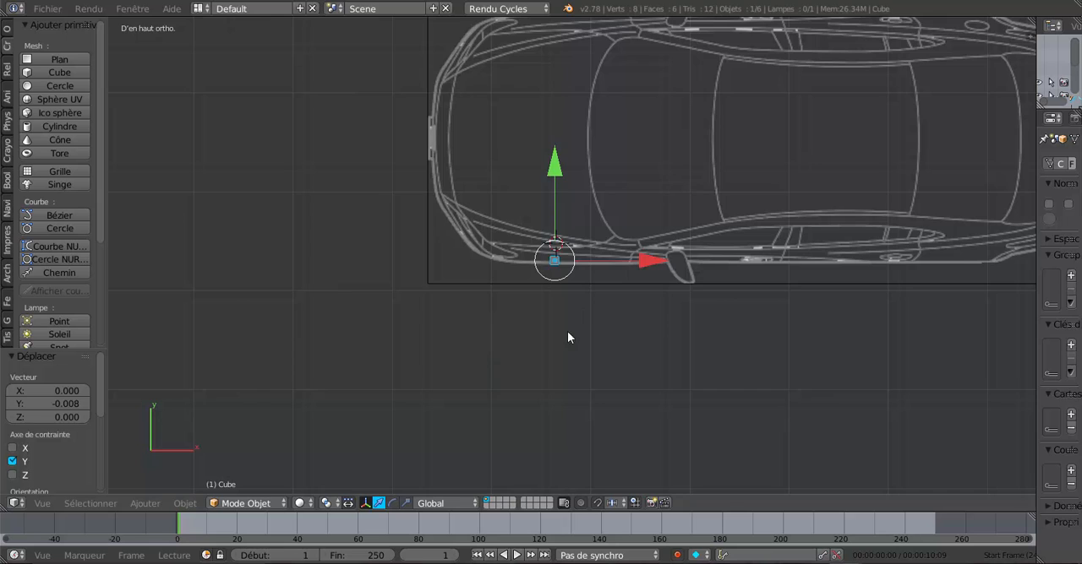
pyautogui.scroll(-1, 567, 331)
pyautogui.scroll(4, 548, 356)
pyautogui.scroll(1, 528, 375)
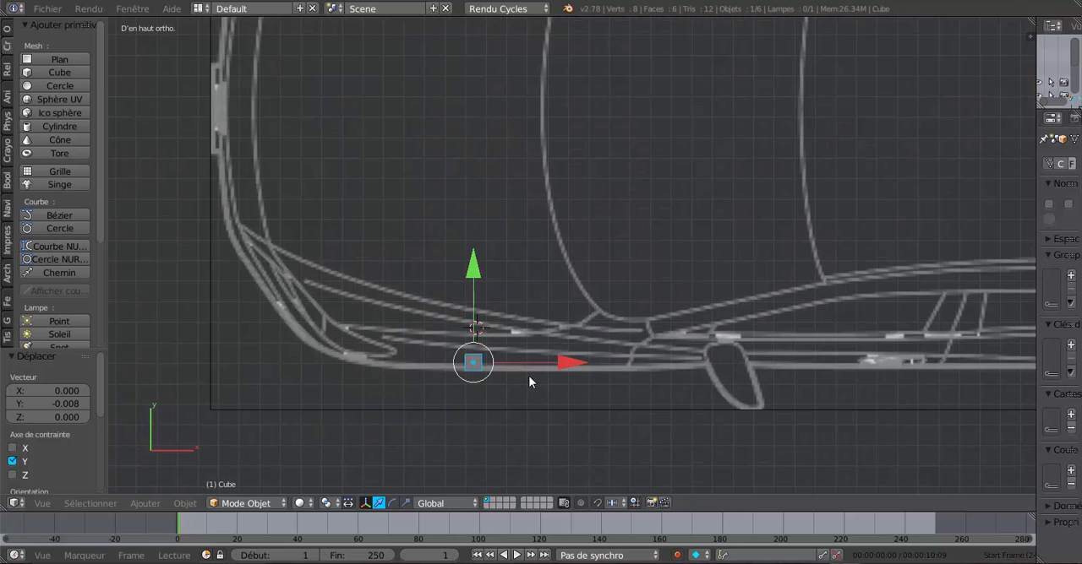
pyautogui.scroll(2, 528, 365)
pyautogui.scroll(1, 538, 353)
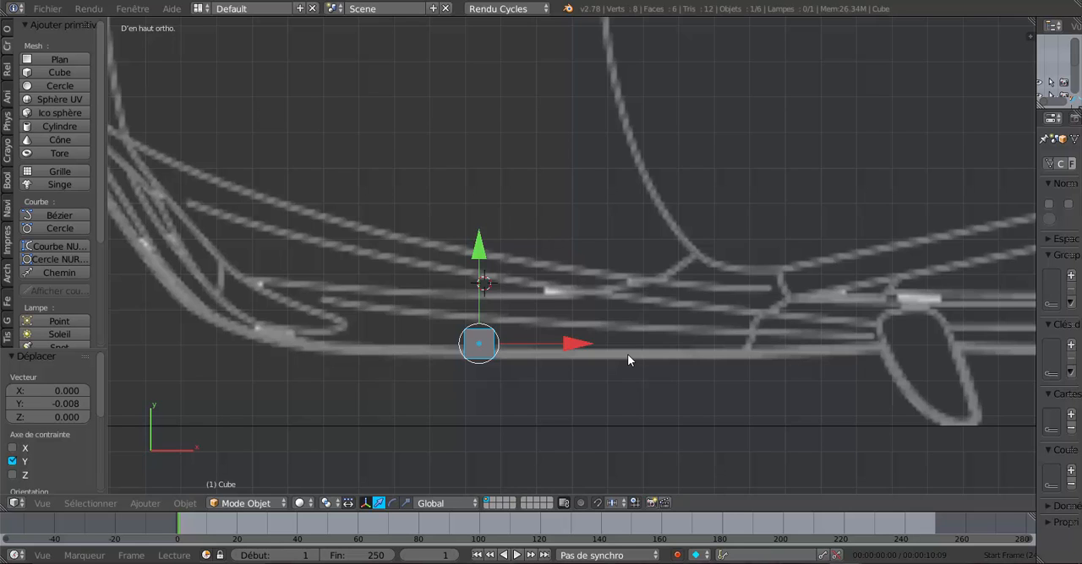
pyautogui.scroll(-3, 574, 389)
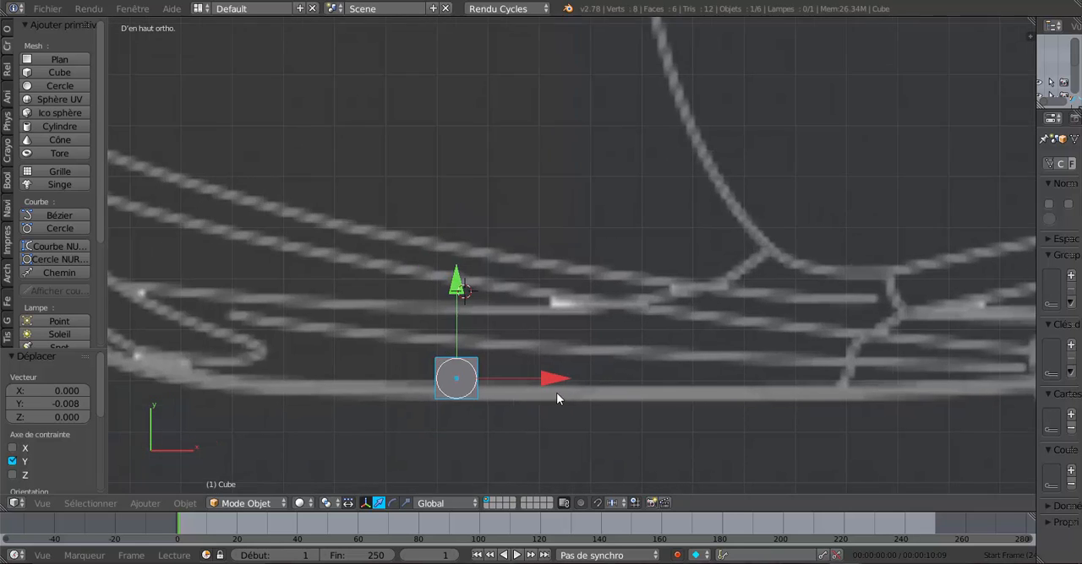
pyautogui.scroll(-4, 564, 398)
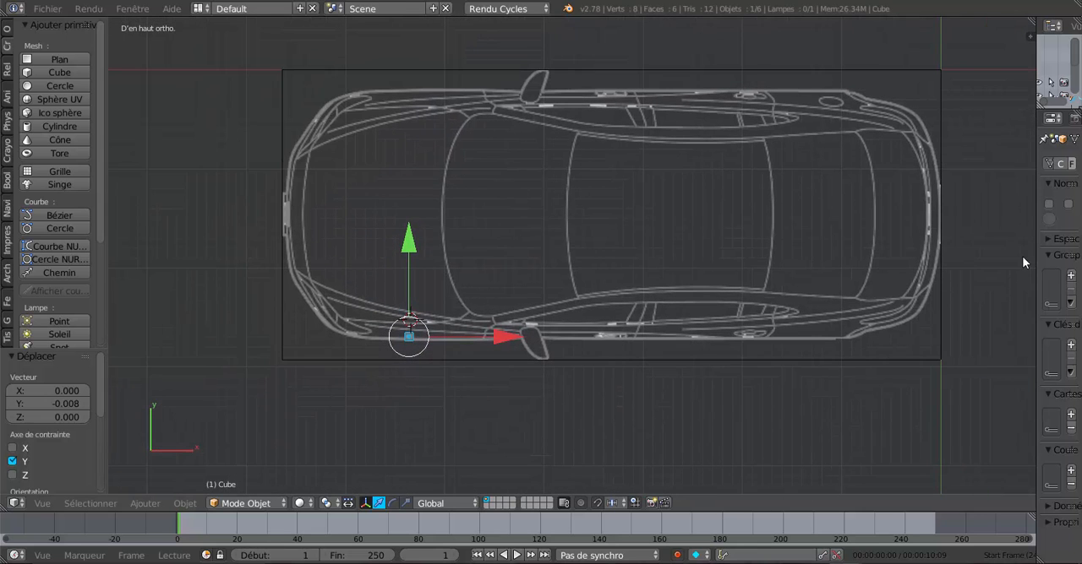
pyautogui.scroll(1, 521, 338)
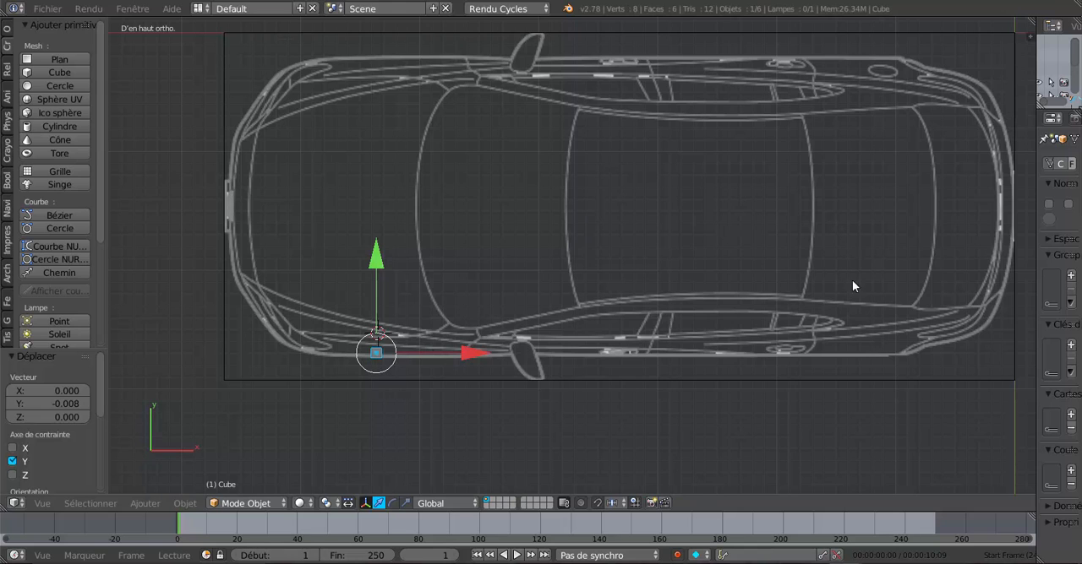
# Step: Widen the properties area and check the cube's placement in the front view and the top view
pyautogui.moveTo(1036, 237); pyautogui.dragTo(873, 249)
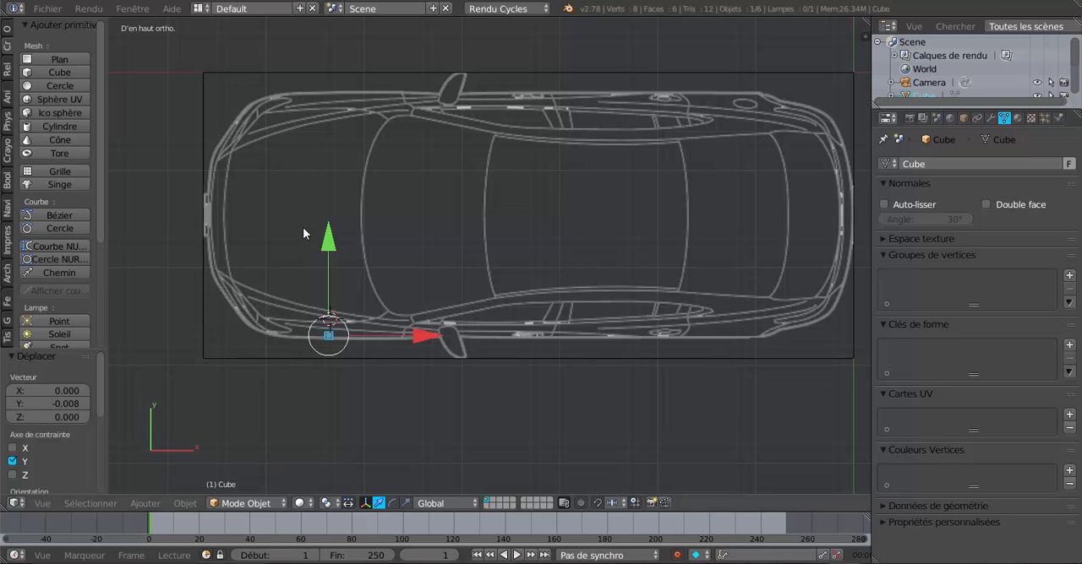
pyautogui.moveTo(314, 234); pyautogui.dragTo(359, 212, button='middle')
pyautogui.press('KP_1')
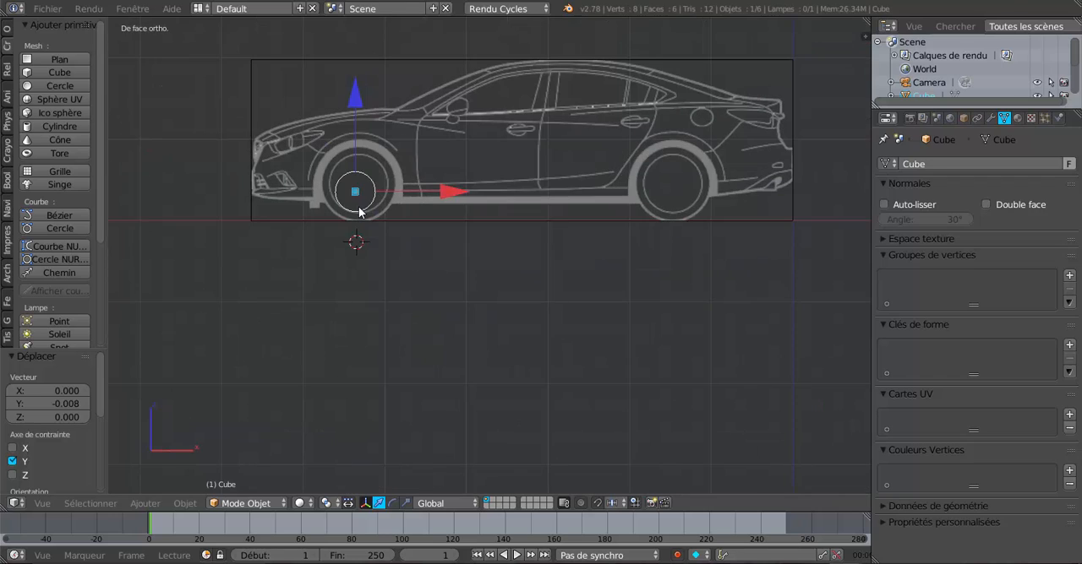
pyautogui.press('KP_7')
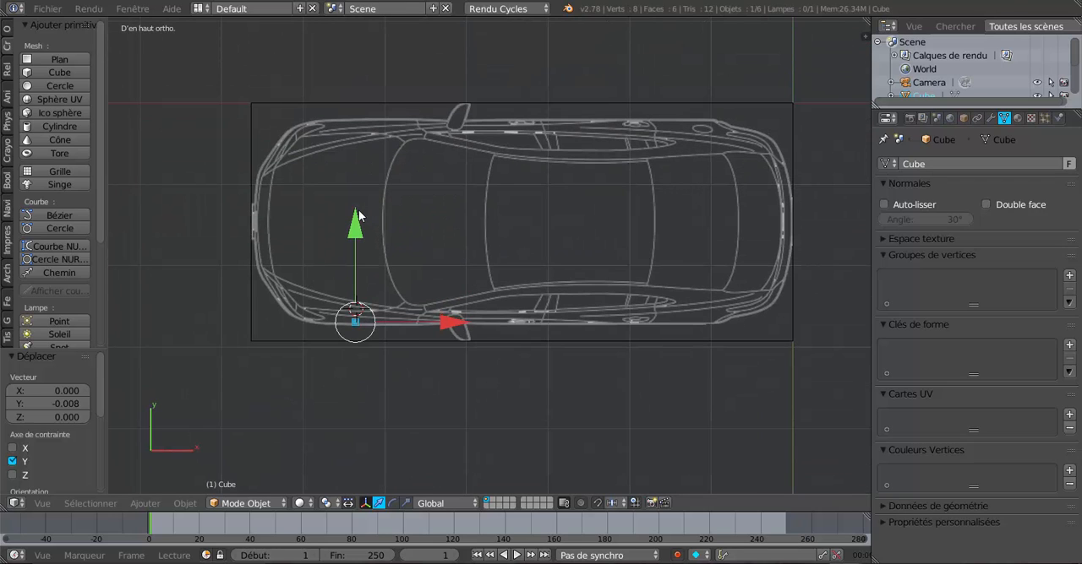
# Step: Place the 3D cursor on the car's lengthwise centre line at the hood and add a plain axes empty there
pyautogui.click(328, 220)
pyautogui.click(145, 503)
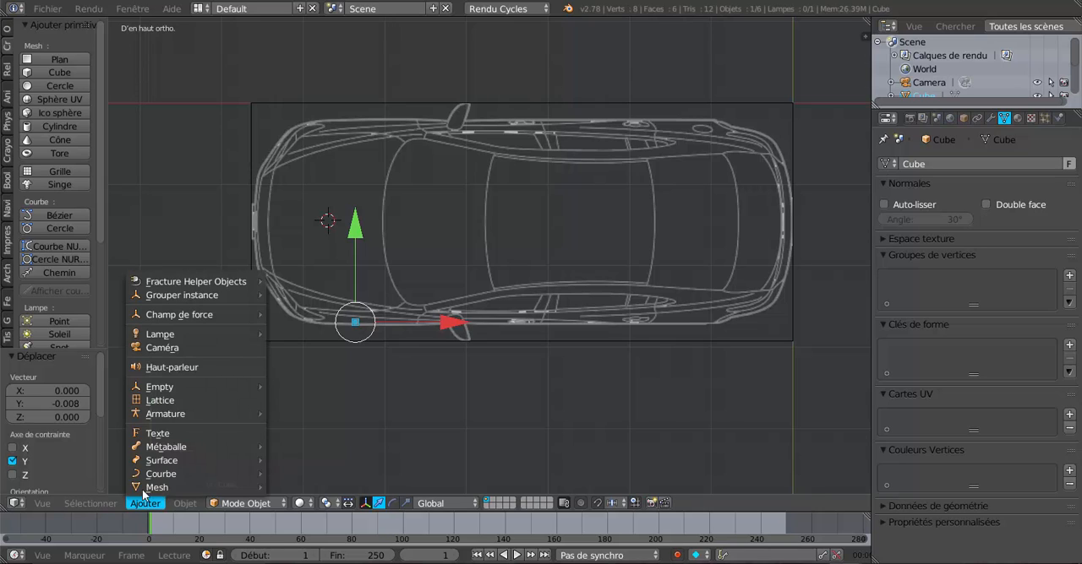
pyautogui.moveTo(156, 387)
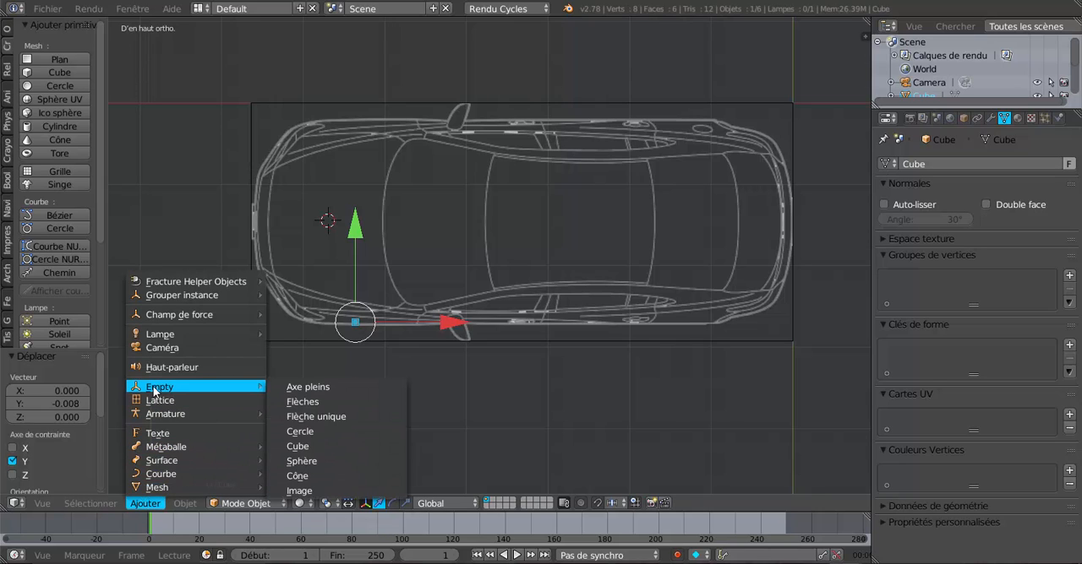
pyautogui.click(322, 386)
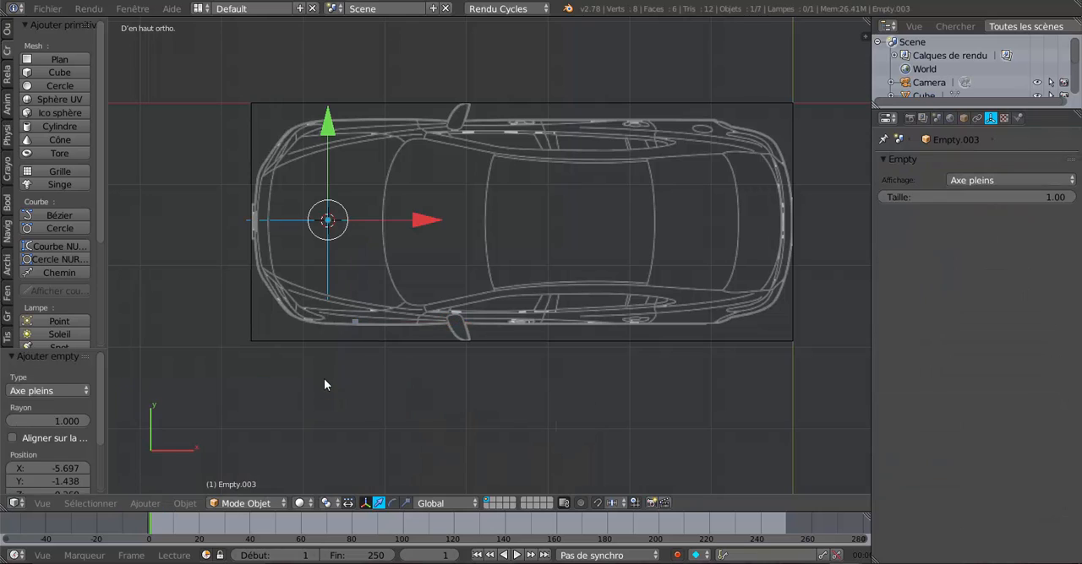
# Step: Select the small cube at the car's side and add a Mirror modifier to it
pyautogui.scroll(2, 370, 249)
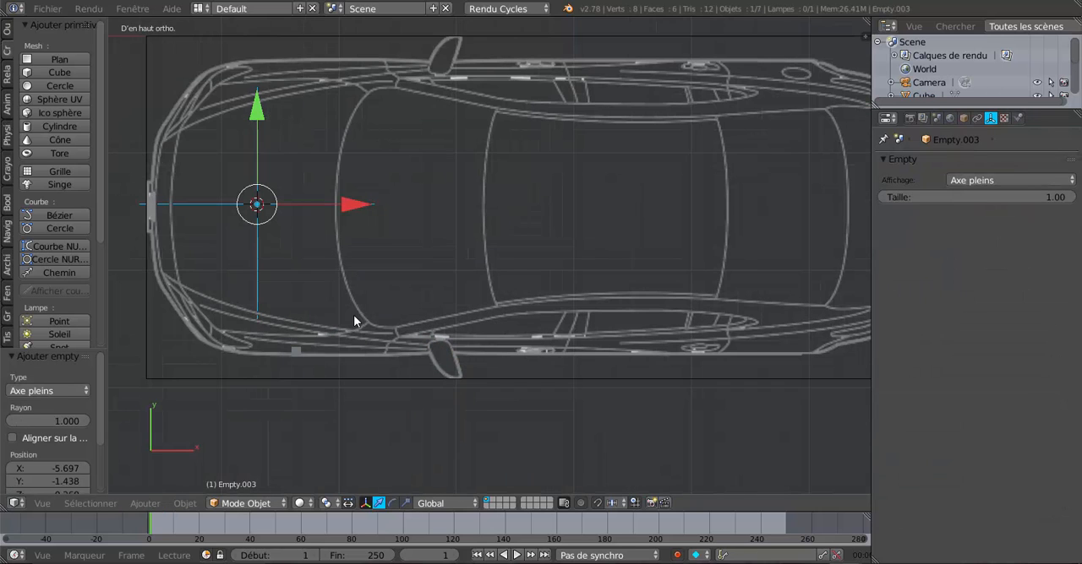
pyautogui.rightClick(295, 352)
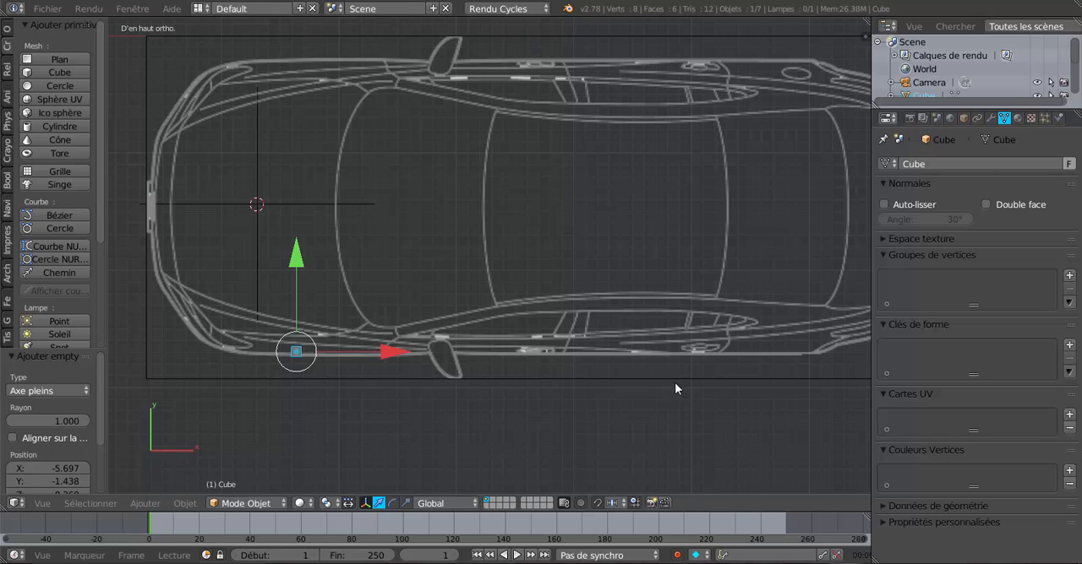
pyautogui.click(993, 119)
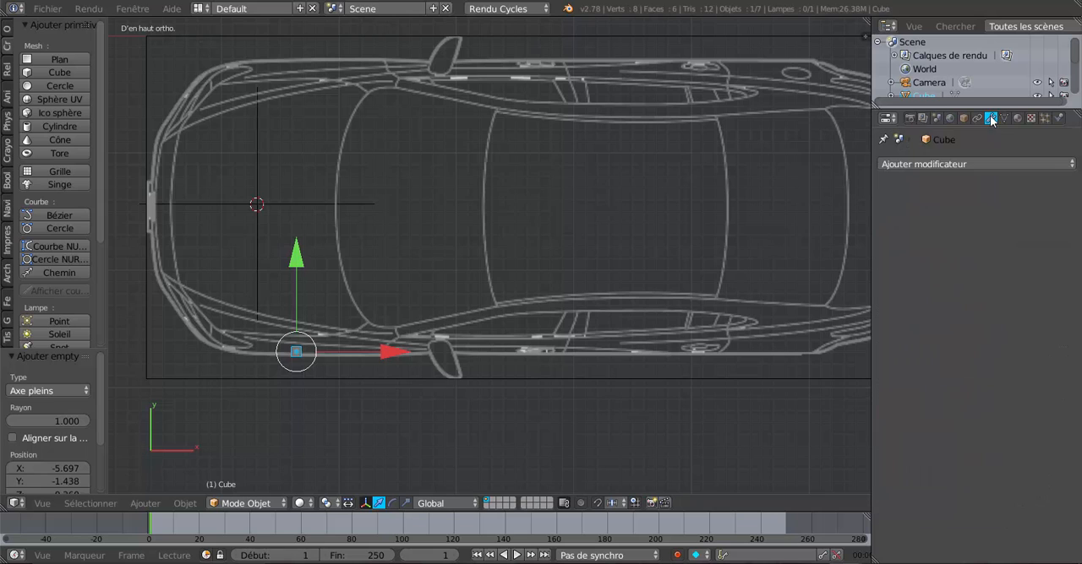
pyautogui.click(984, 163)
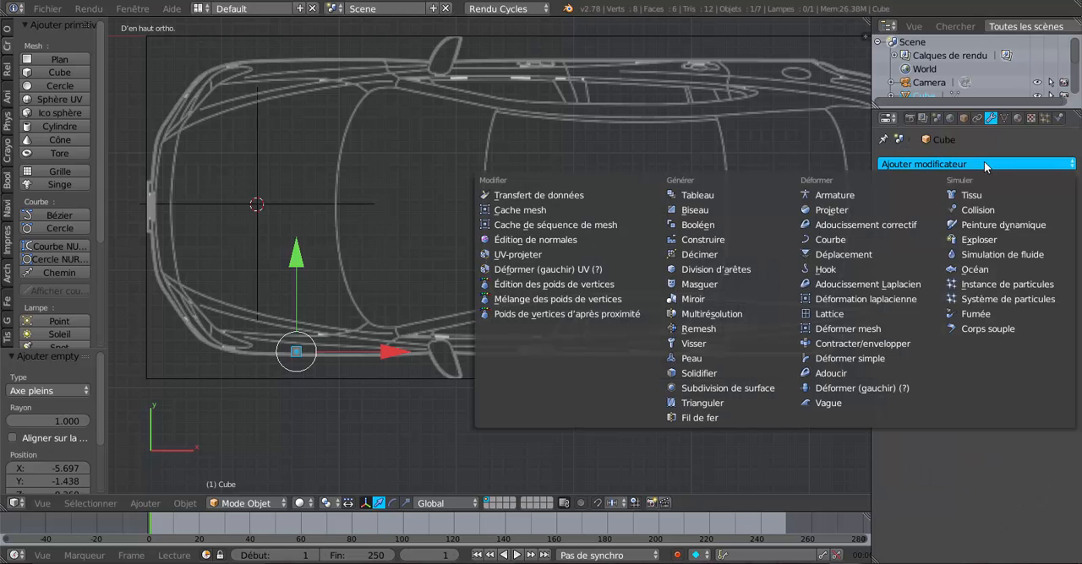
pyautogui.click(697, 300)
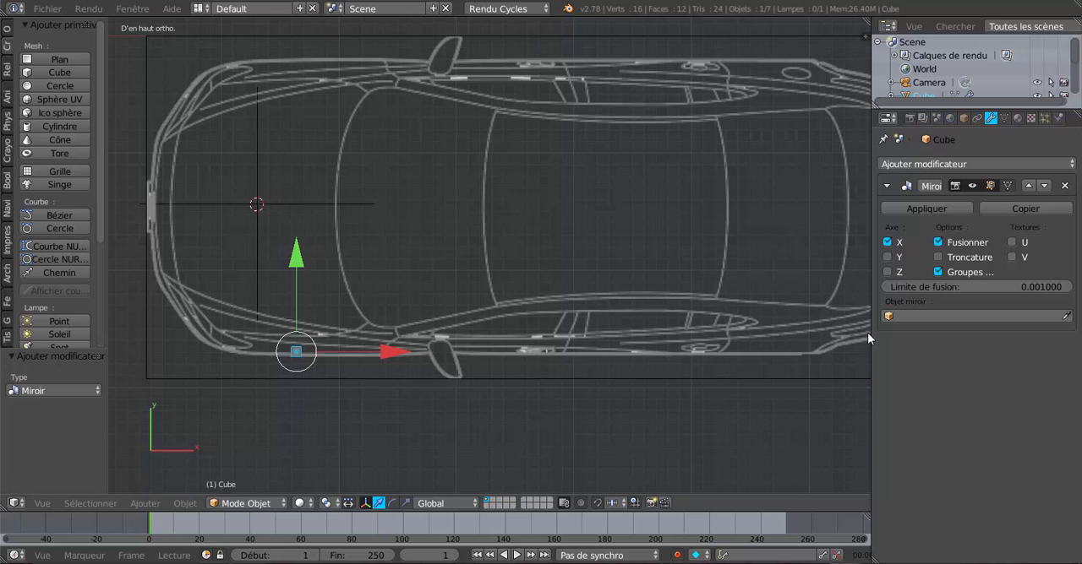
pyautogui.scroll(-2, 653, 326)
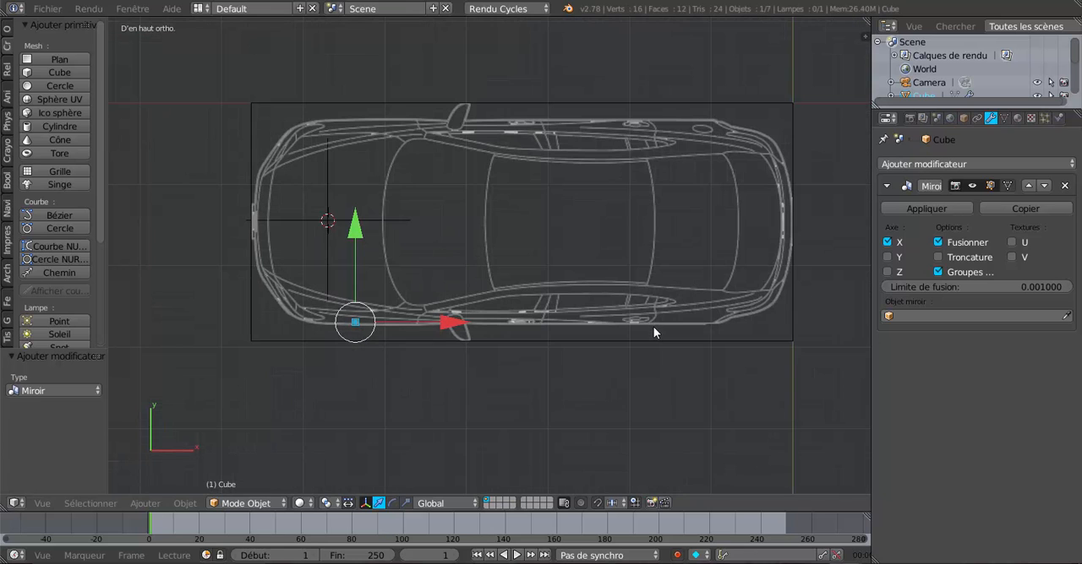
pyautogui.scroll(-2, 645, 332)
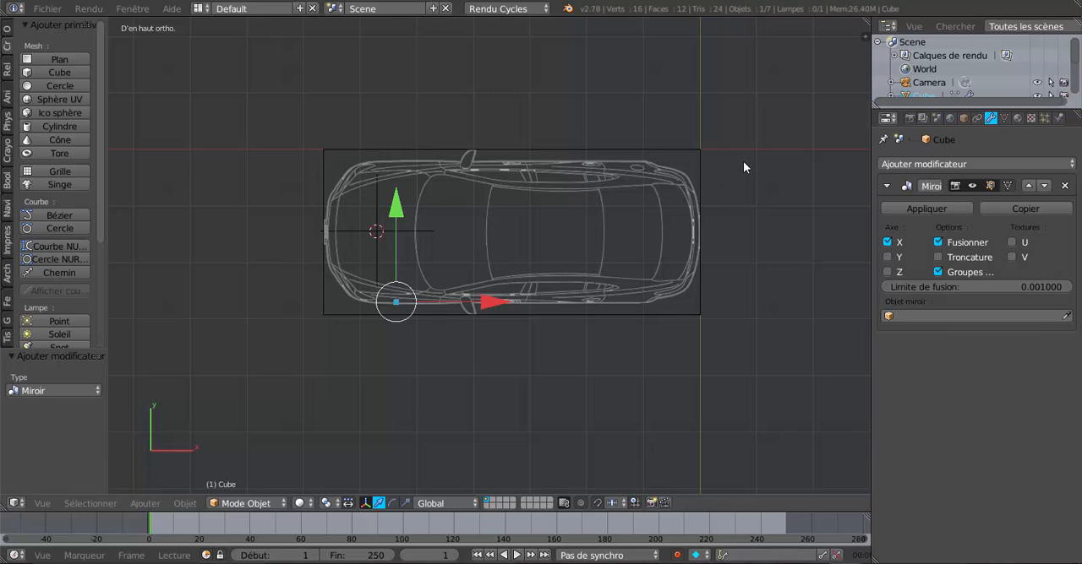
# Step: Switch the cube's Mirror modifier from the X axis to the Y axis
pyautogui.scroll(1, 742, 168)
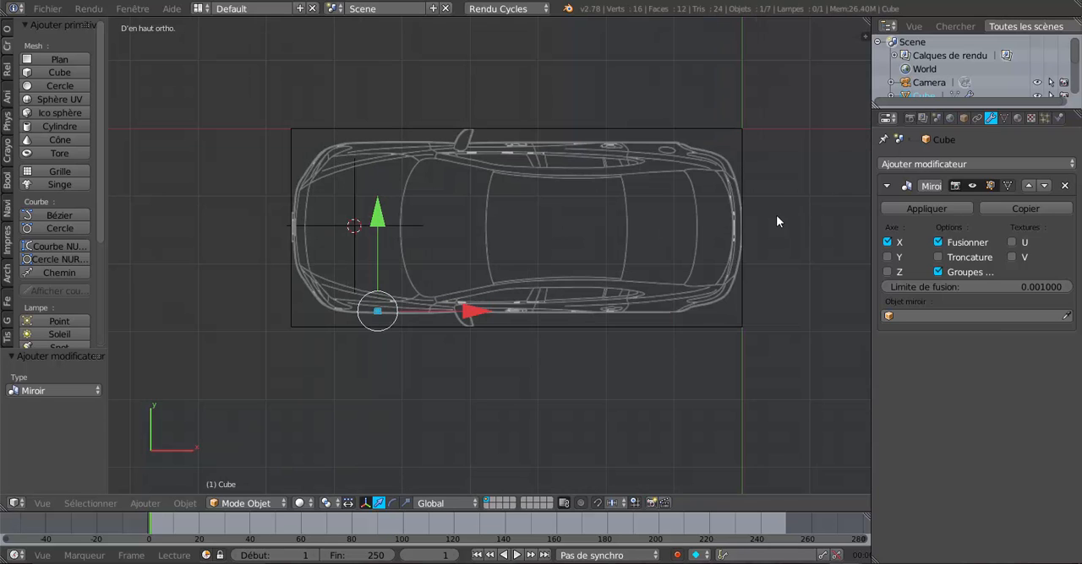
pyautogui.click(886, 243)
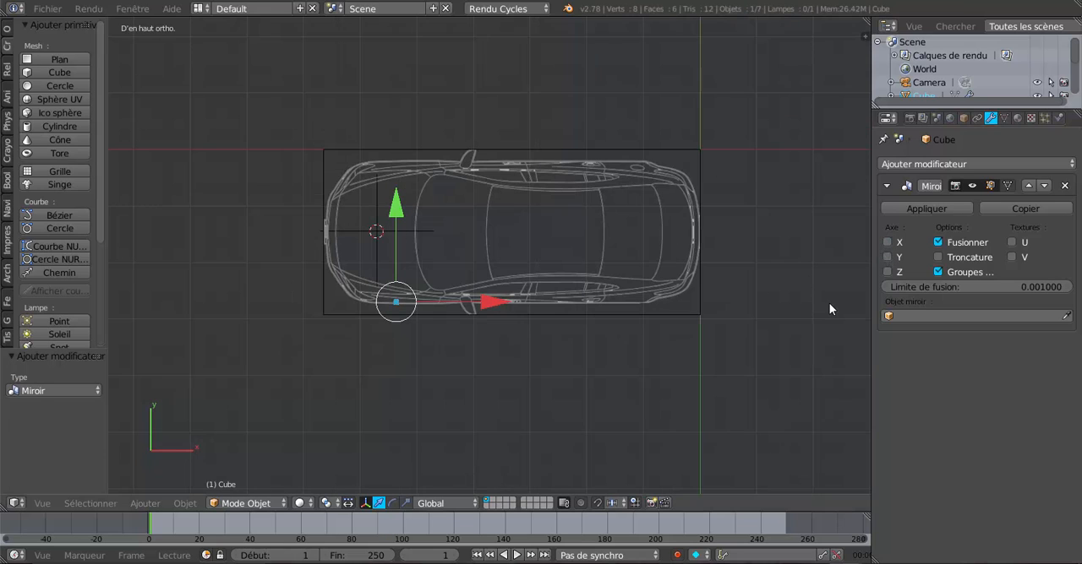
pyautogui.click(887, 257)
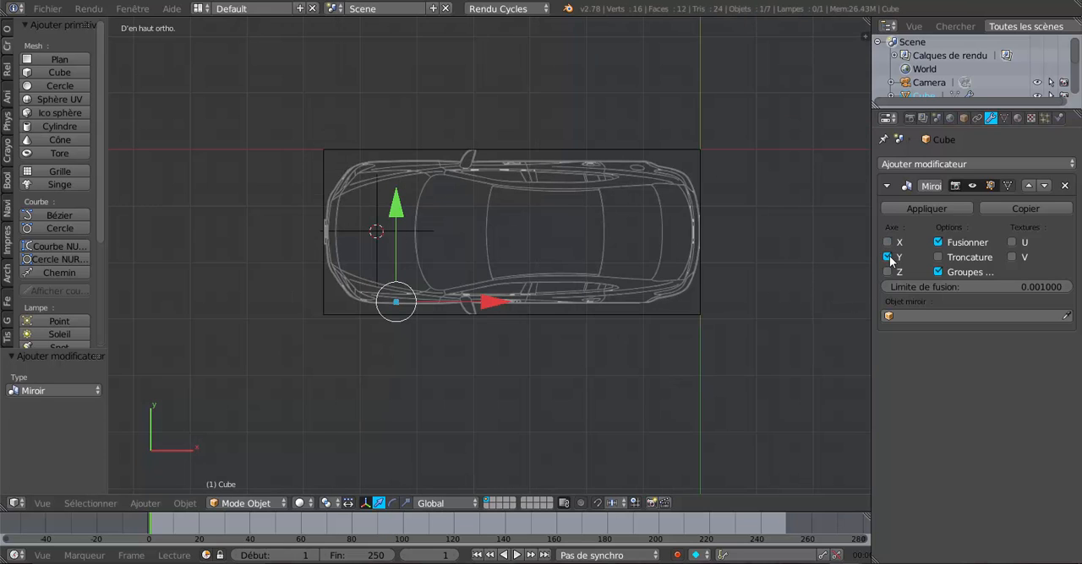
# Step: Identify the empty on the hood's centre line and assign Empty.003 as the mirror object of the cube's modifier
pyautogui.scroll(2, 525, 362)
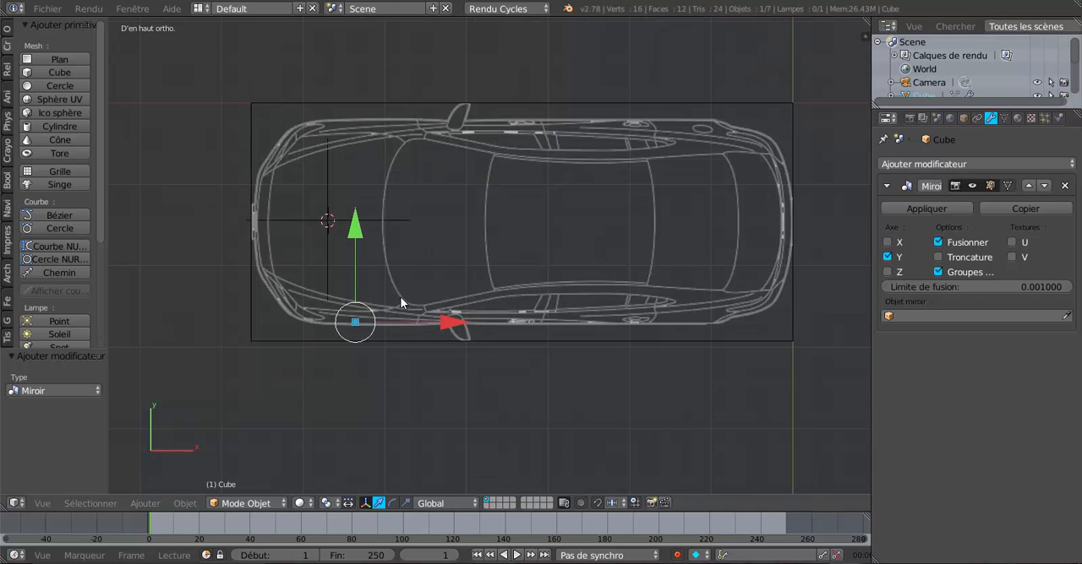
pyautogui.rightClick(314, 224)
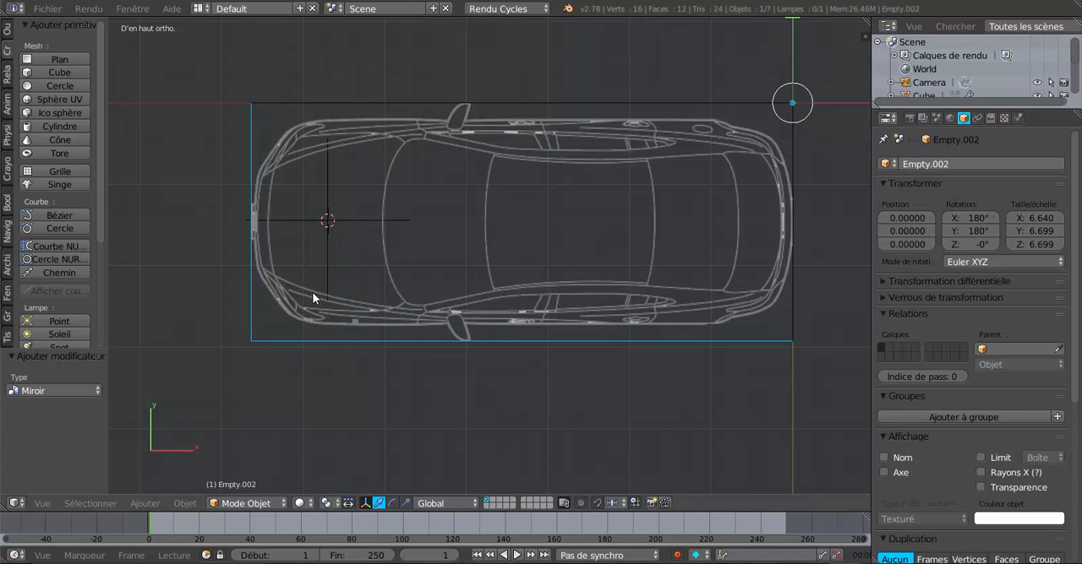
pyautogui.rightClick(312, 218)
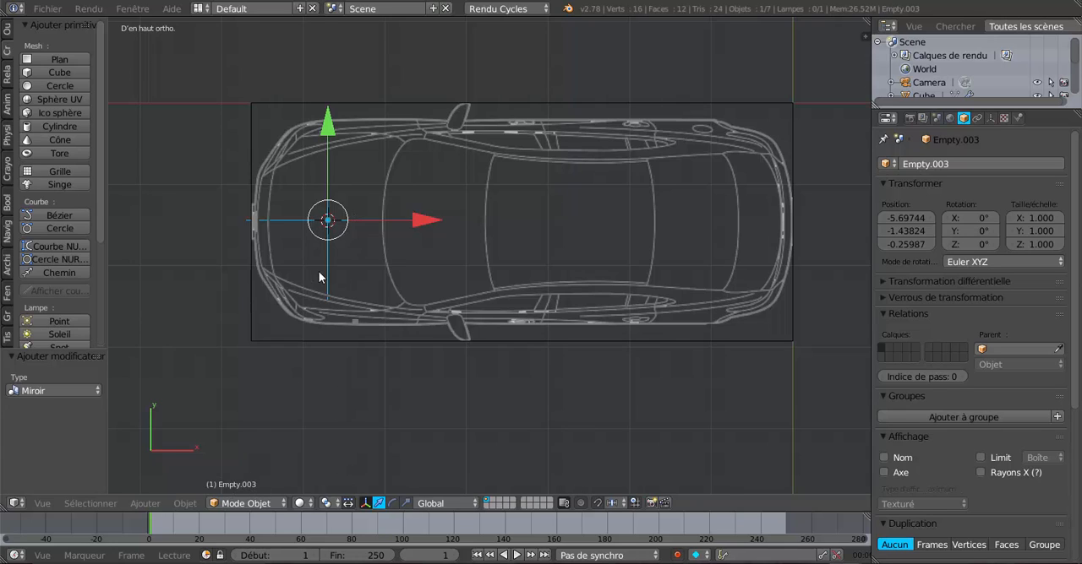
pyautogui.scroll(1, 355, 324)
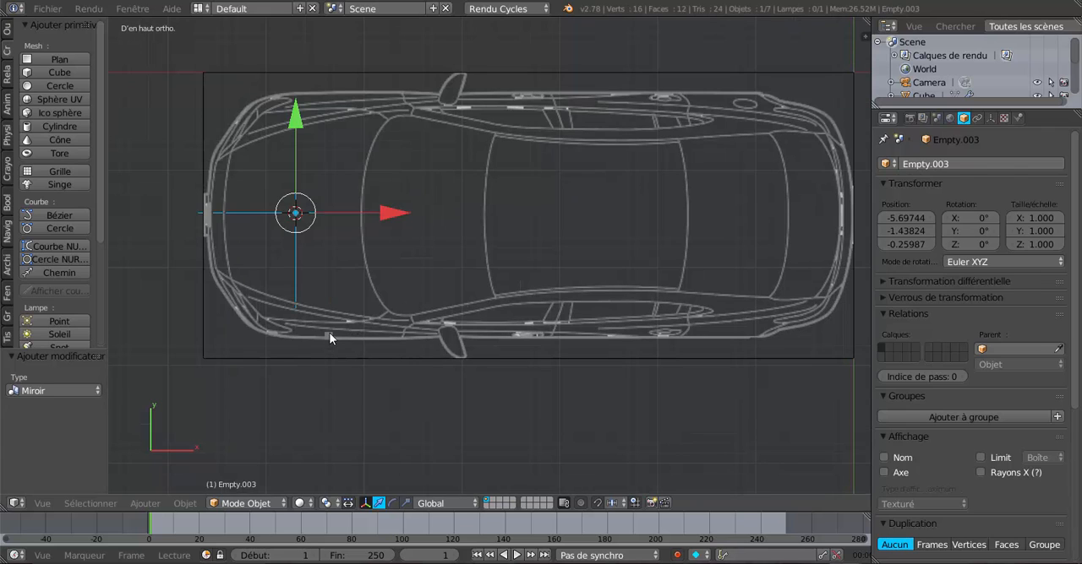
pyautogui.rightClick(330, 338)
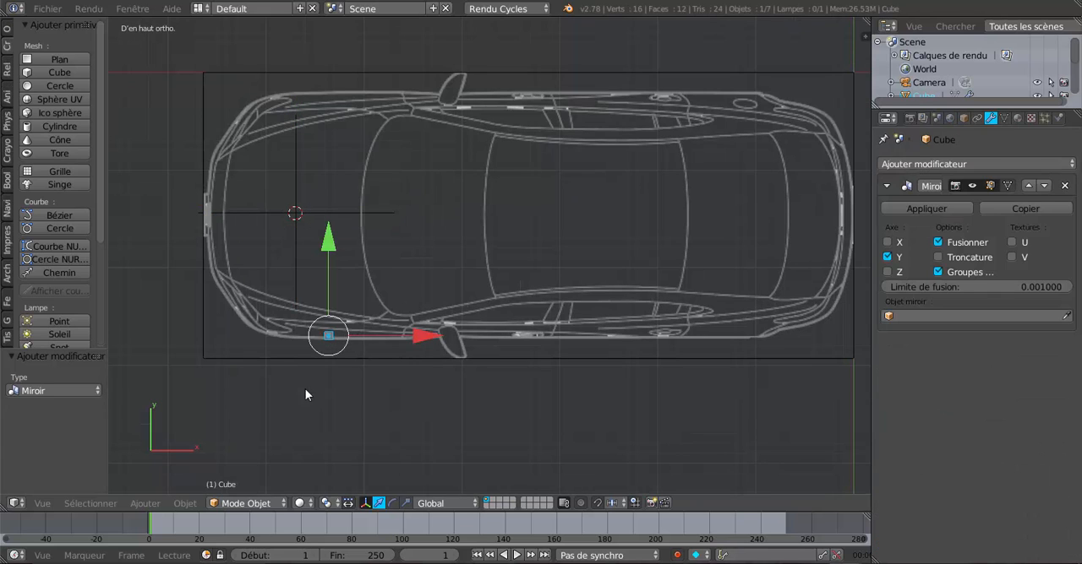
pyautogui.click(958, 315)
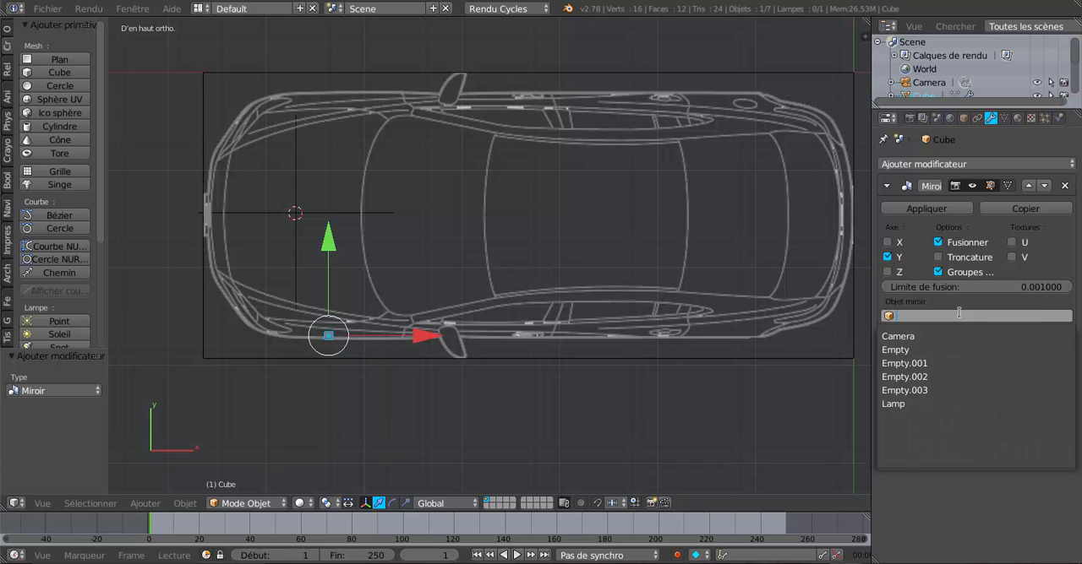
pyautogui.click(959, 390)
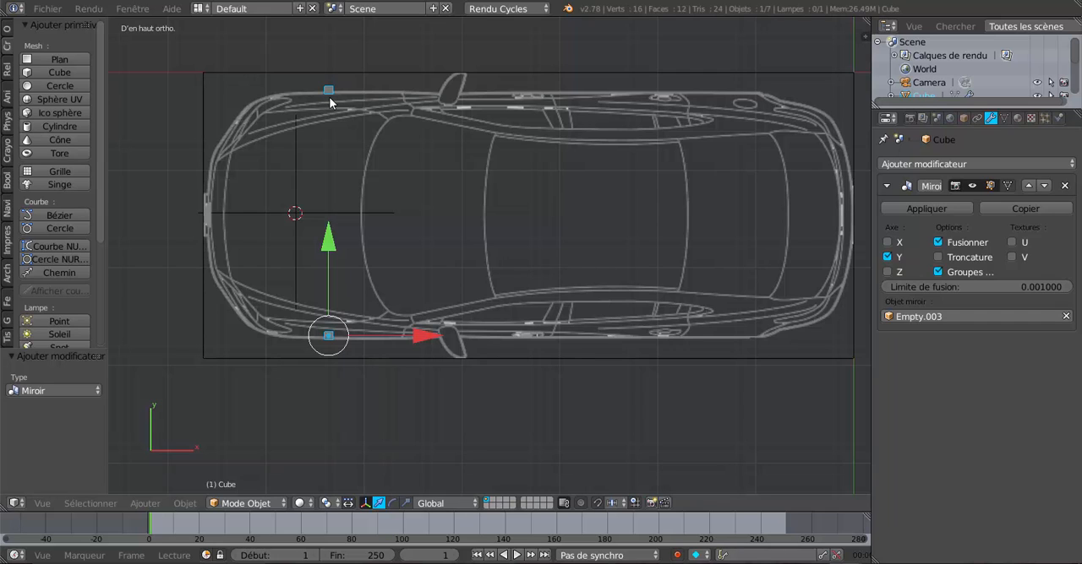
# Step: Try mirroring the cube along X instead of Y, and return the modifier to the Y axis
pyautogui.scroll(-2, 330, 100)
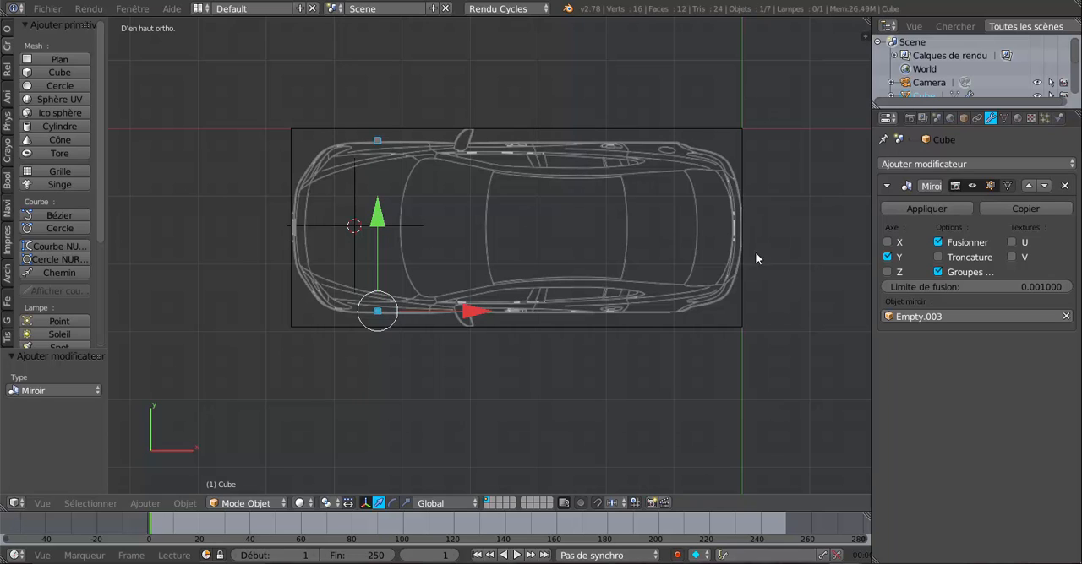
pyautogui.click(887, 257)
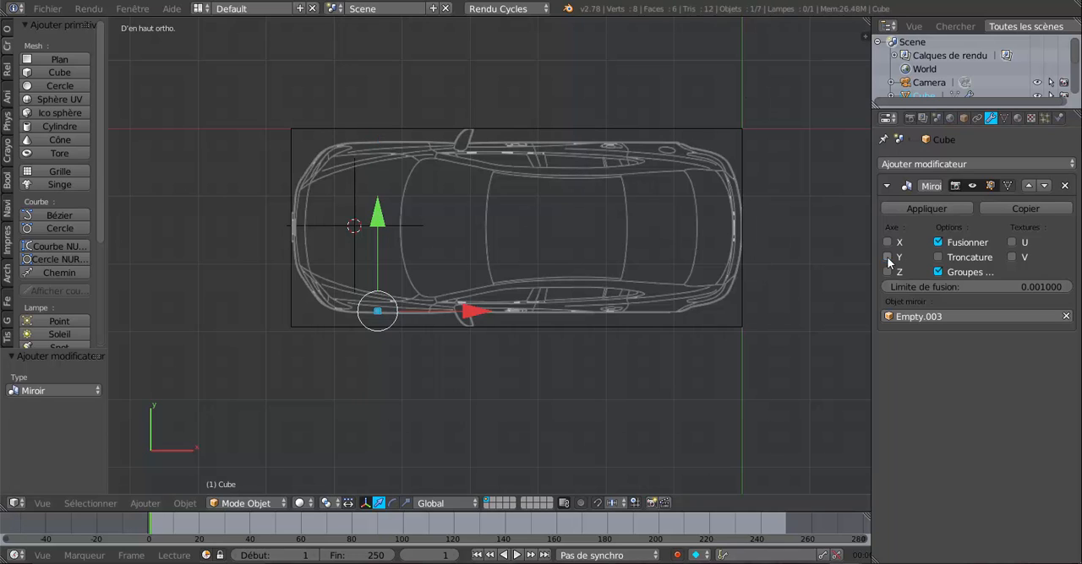
pyautogui.click(887, 243)
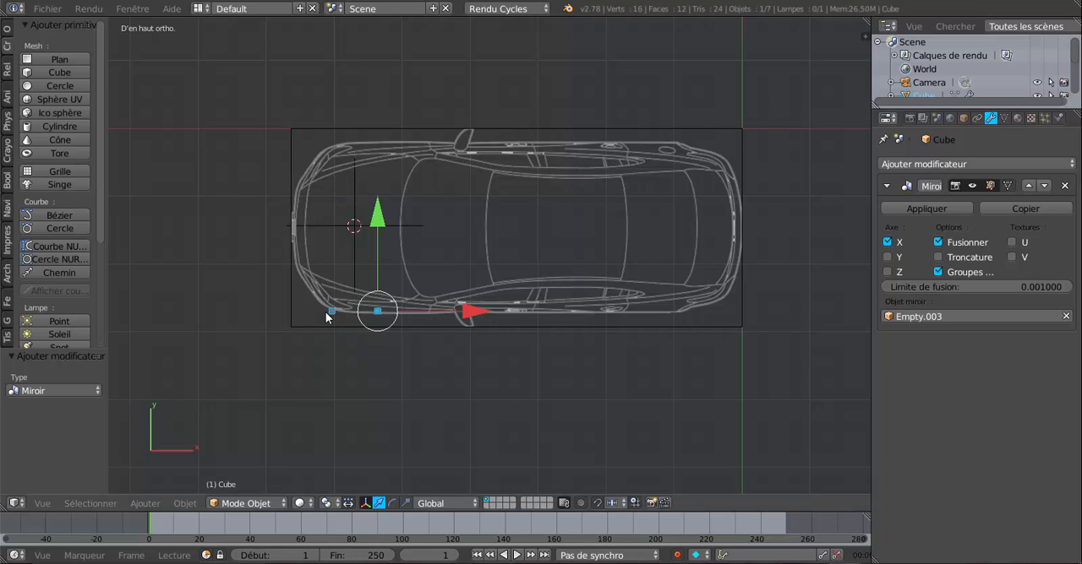
pyautogui.click(888, 242)
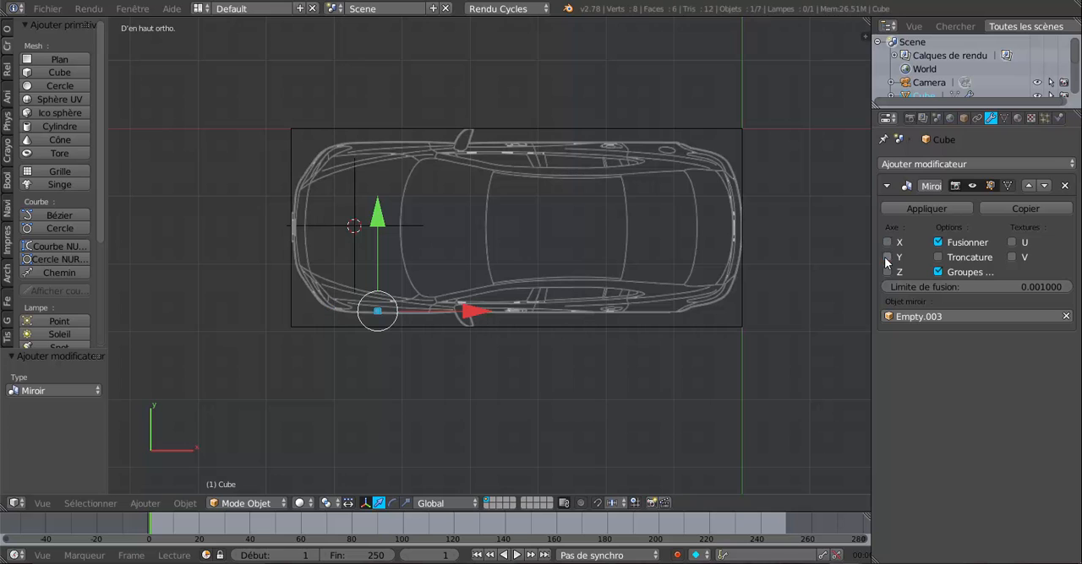
pyautogui.click(887, 257)
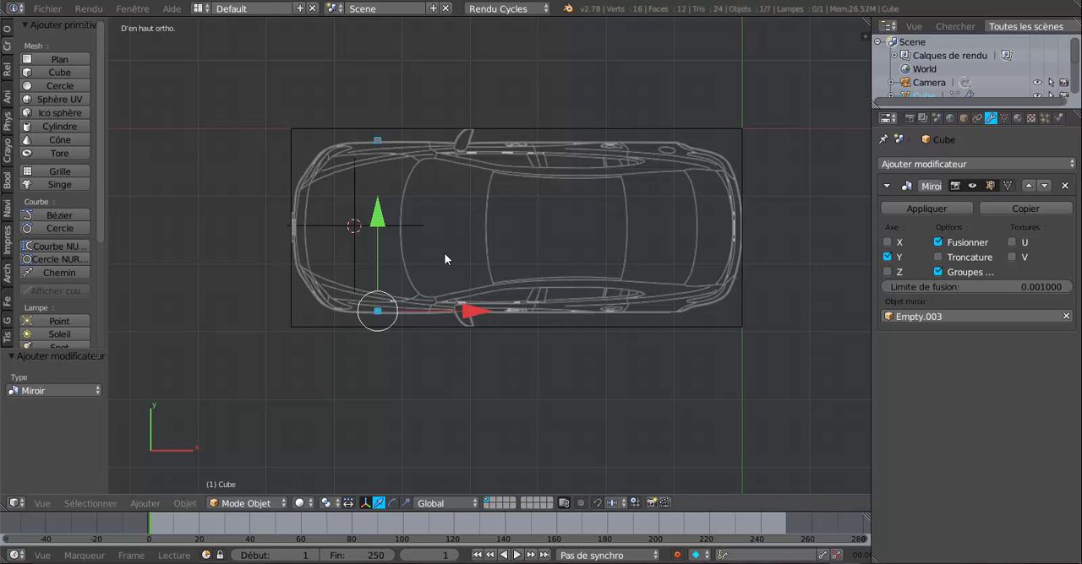
# Step: Select the central empty and move it -0.029 along Y to bring the mirrored cube closer to the car's outline
pyautogui.scroll(2, 389, 311)
pyautogui.keyDown('shift'); pyautogui.moveTo(399, 309); pyautogui.dragTo(588, 307, button='middle'); pyautogui.keyUp('shift')
pyautogui.scroll(2, 588, 308)
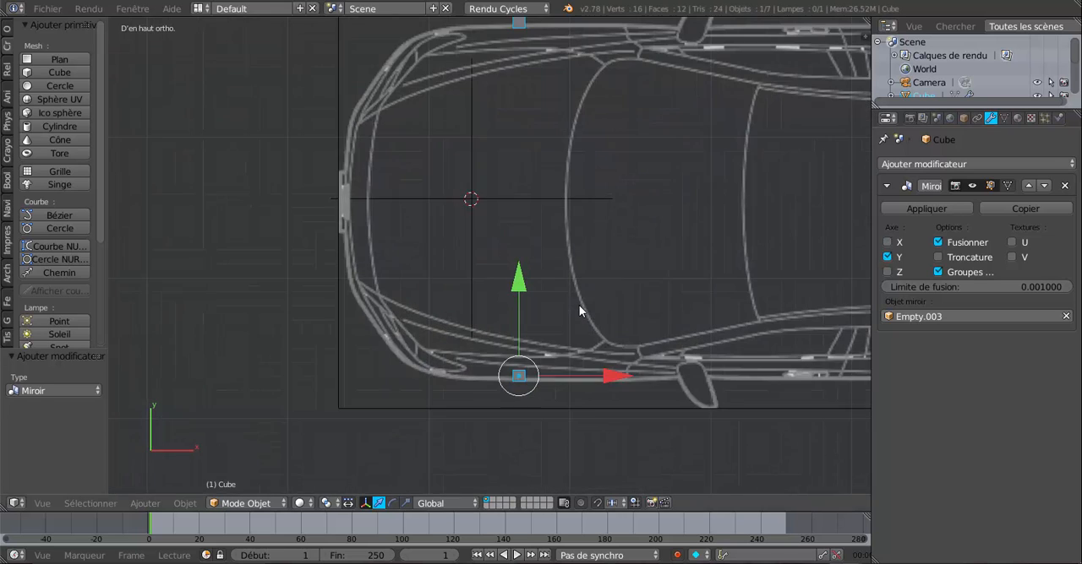
pyautogui.rightClick(518, 203)
pyautogui.rightClick(520, 205)
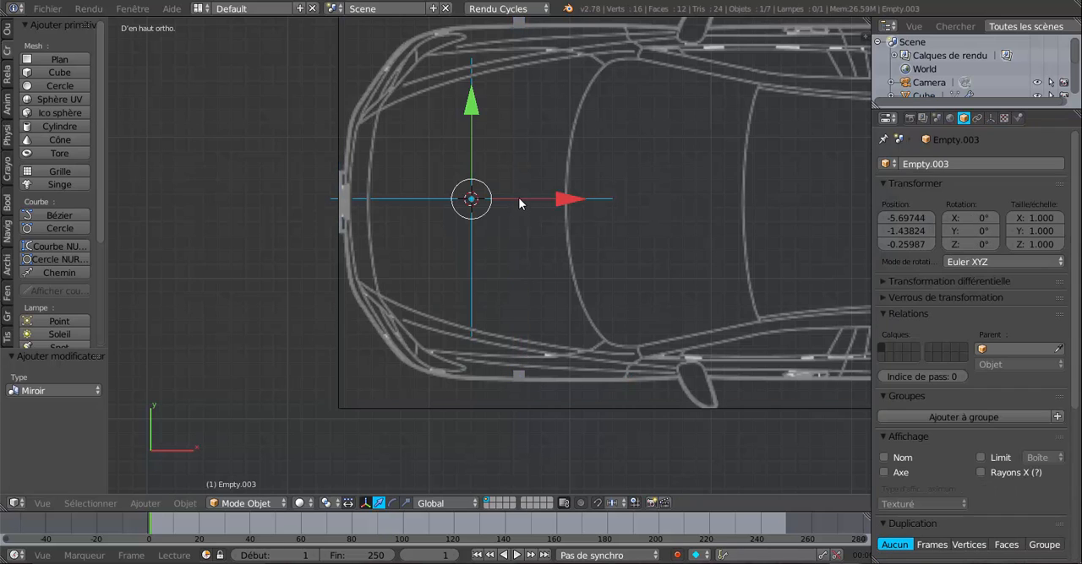
pyautogui.moveTo(471, 98); pyautogui.dragTo(475, 101)
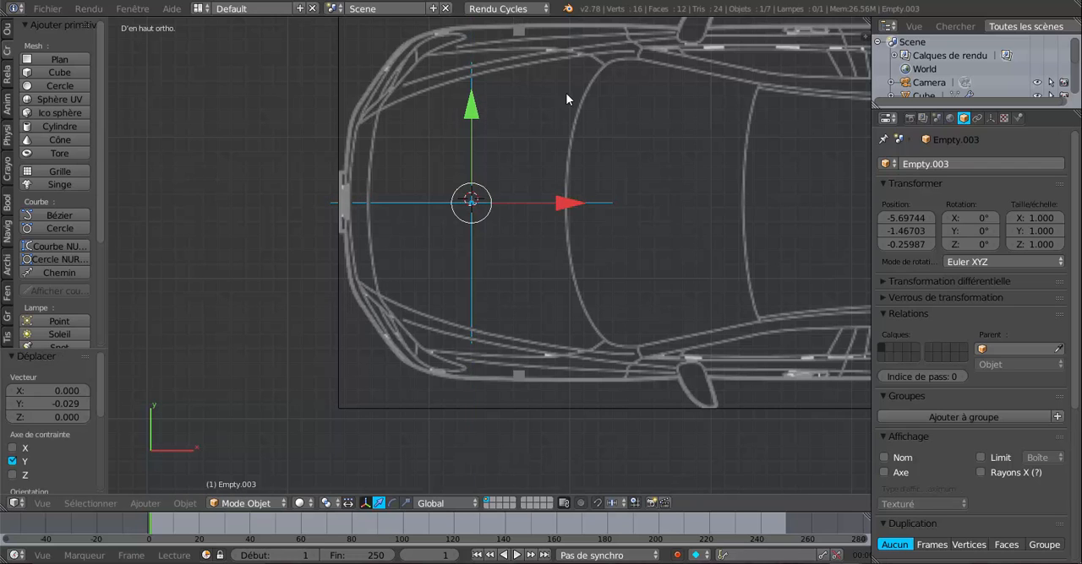
# Step: Fine-tune the empty by 0.005 along Y so the mirrored cube meets the outline on the car's far side
pyautogui.keyDown('shift'); pyautogui.moveTo(565, 93); pyautogui.dragTo(505, 225, button='middle'); pyautogui.keyUp('shift')
pyautogui.scroll(2, 479, 180)
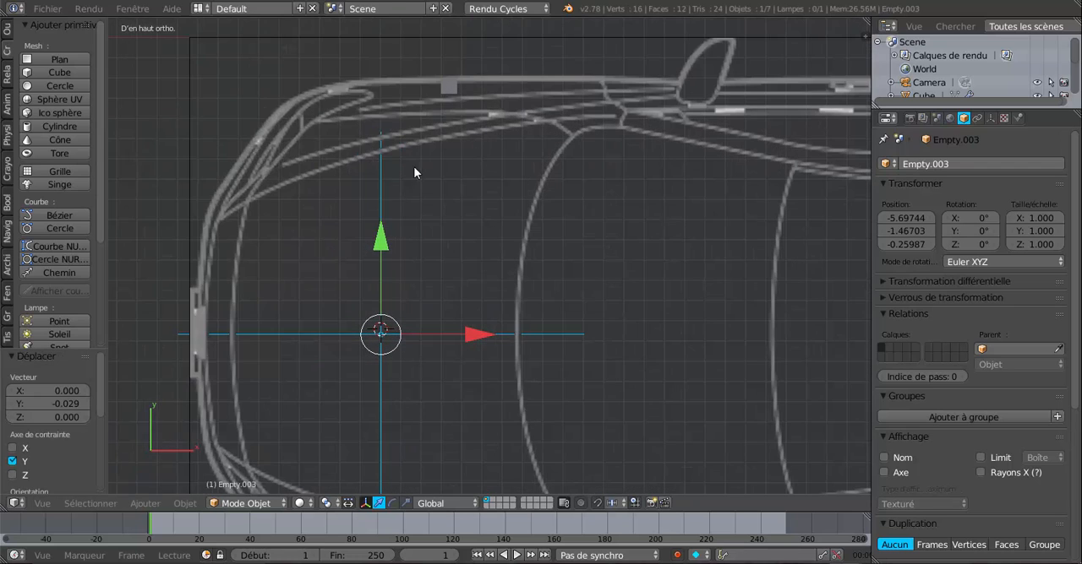
pyautogui.keyDown('shift'); pyautogui.moveTo(475, 156); pyautogui.dragTo(501, 230, button='middle'); pyautogui.keyUp('shift')
pyautogui.scroll(3, 444, 268)
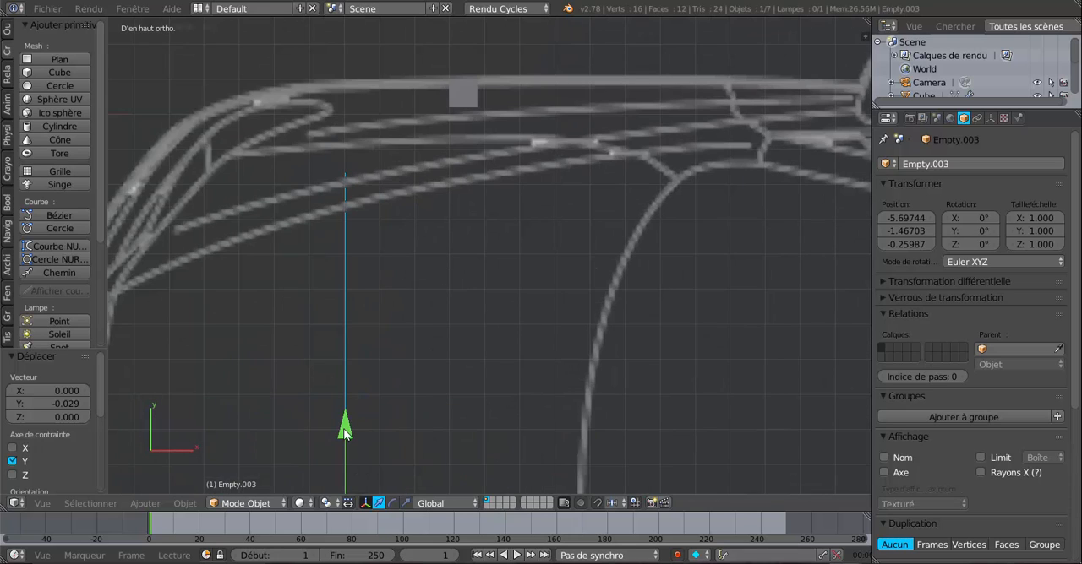
pyautogui.moveTo(344, 429); pyautogui.dragTo(346, 429)
pyautogui.scroll(-4, 346, 430)
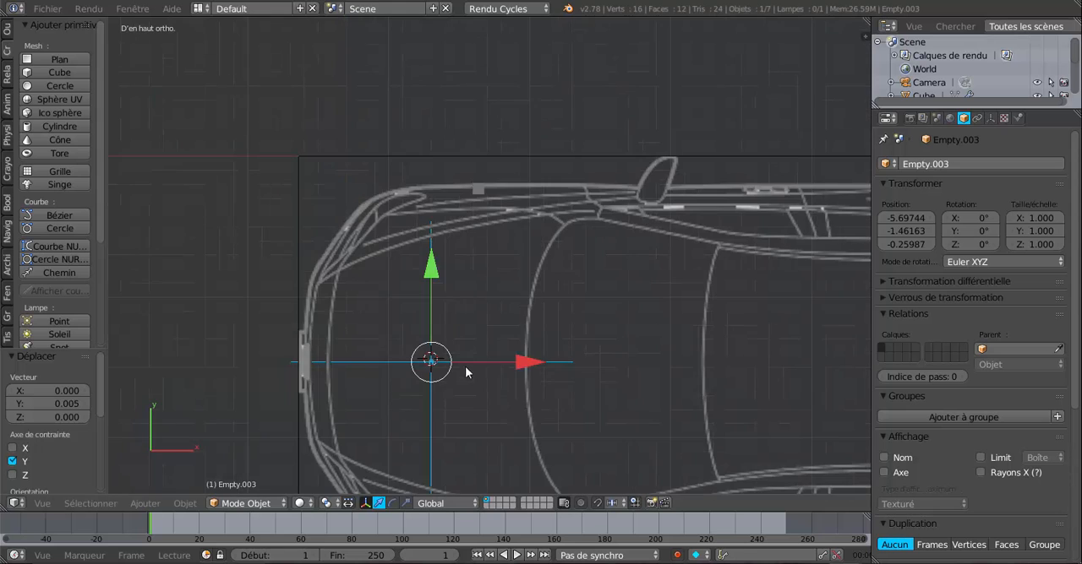
pyautogui.keyDown('shift'); pyautogui.moveTo(514, 340); pyautogui.dragTo(510, 225, button='middle'); pyautogui.keyUp('shift')
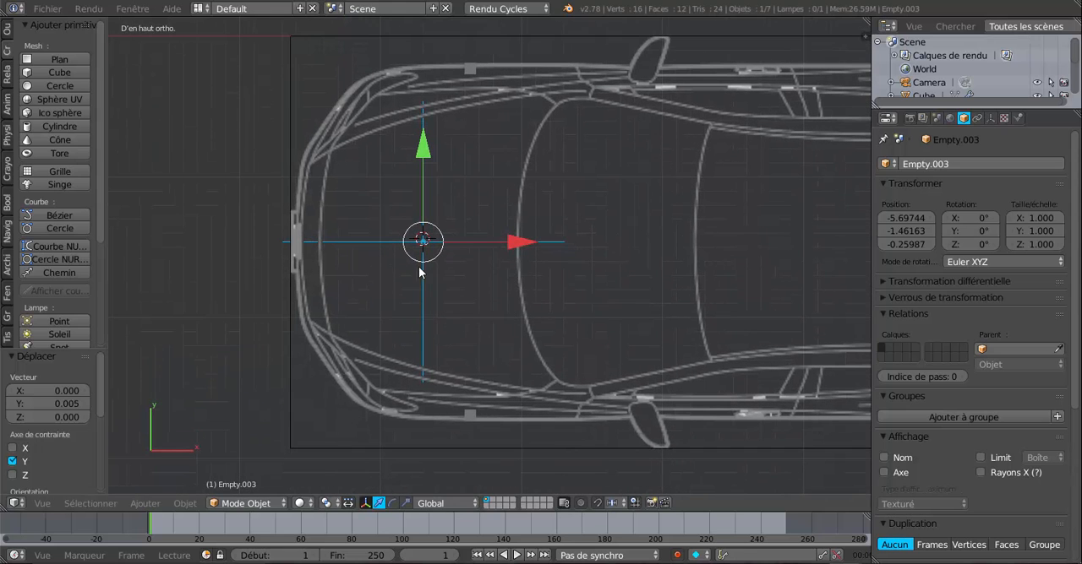
pyautogui.scroll(-3, 606, 241)
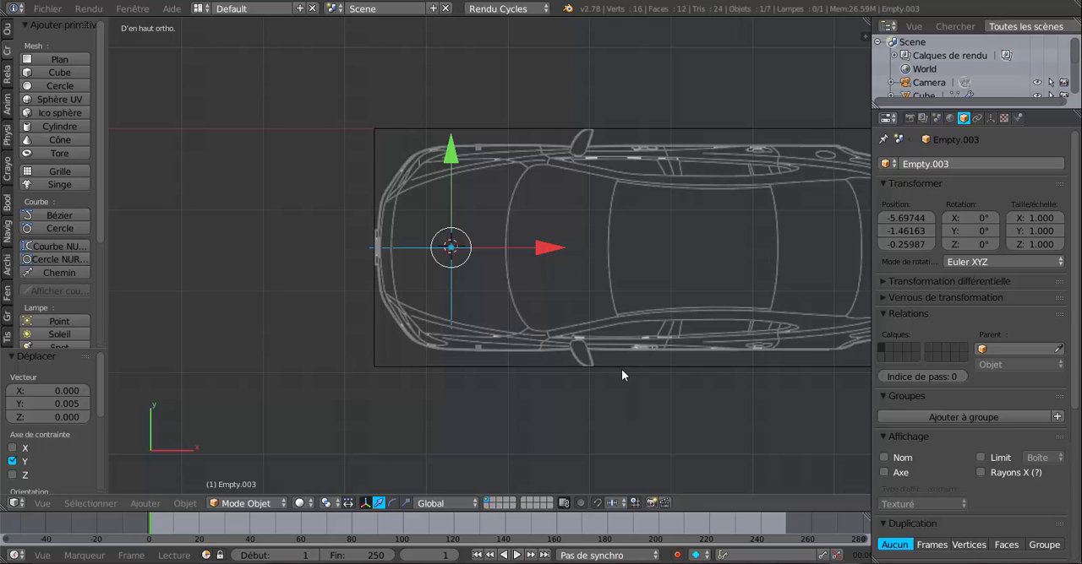
# Step: Move the small cube 1.106 along Y towards the car's centre line and narrow the properties area to enlarge the 3D view
pyautogui.rightClick(478, 345)
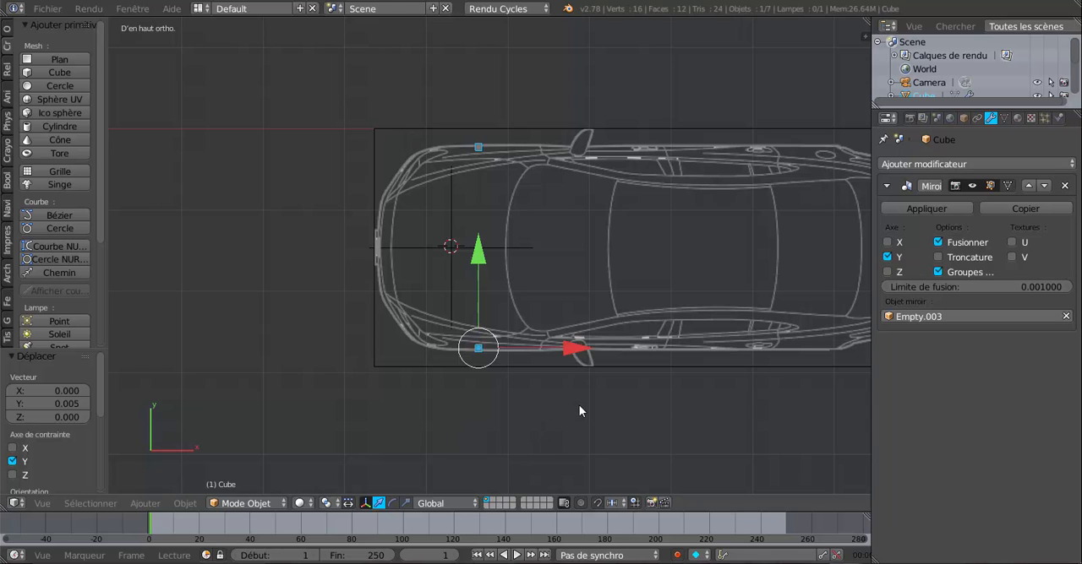
pyautogui.keyDown('shift'); pyautogui.moveTo(578, 405); pyautogui.dragTo(469, 414, button='middle'); pyautogui.keyUp('shift')
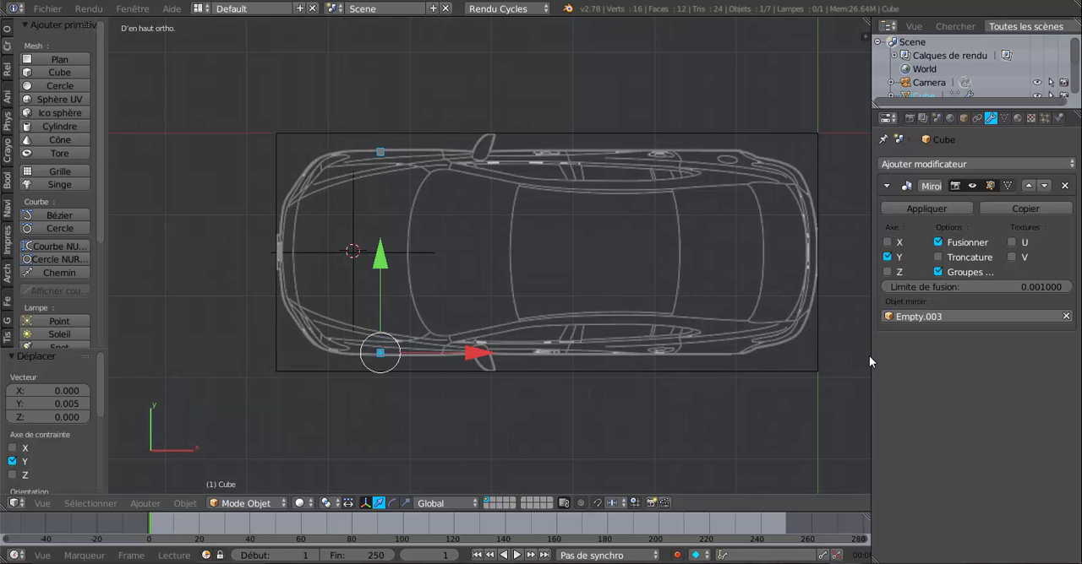
pyautogui.moveTo(870, 358); pyautogui.dragTo(965, 357)
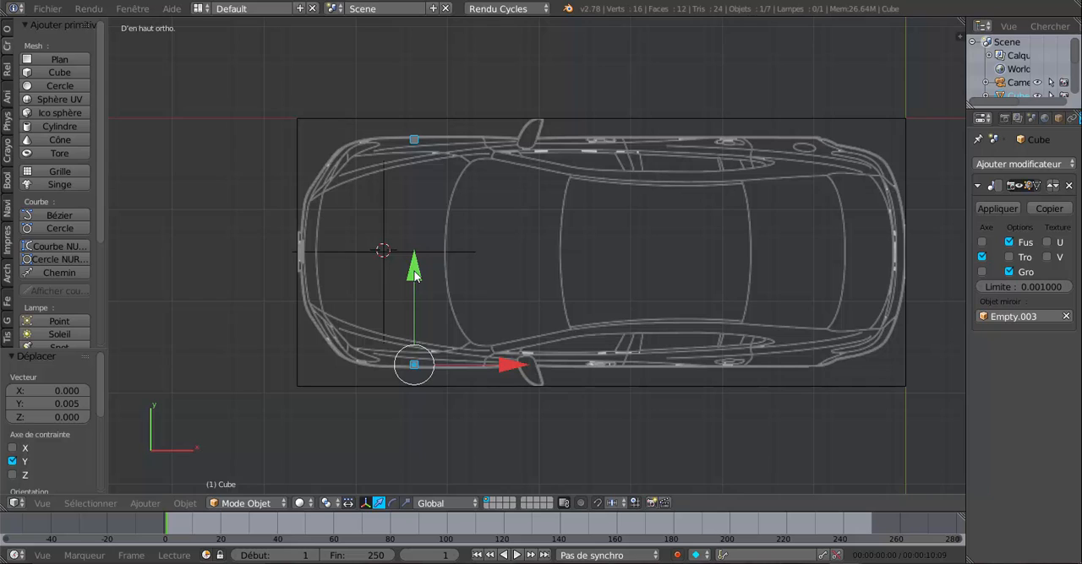
pyautogui.moveTo(415, 275); pyautogui.dragTo(435, 169)
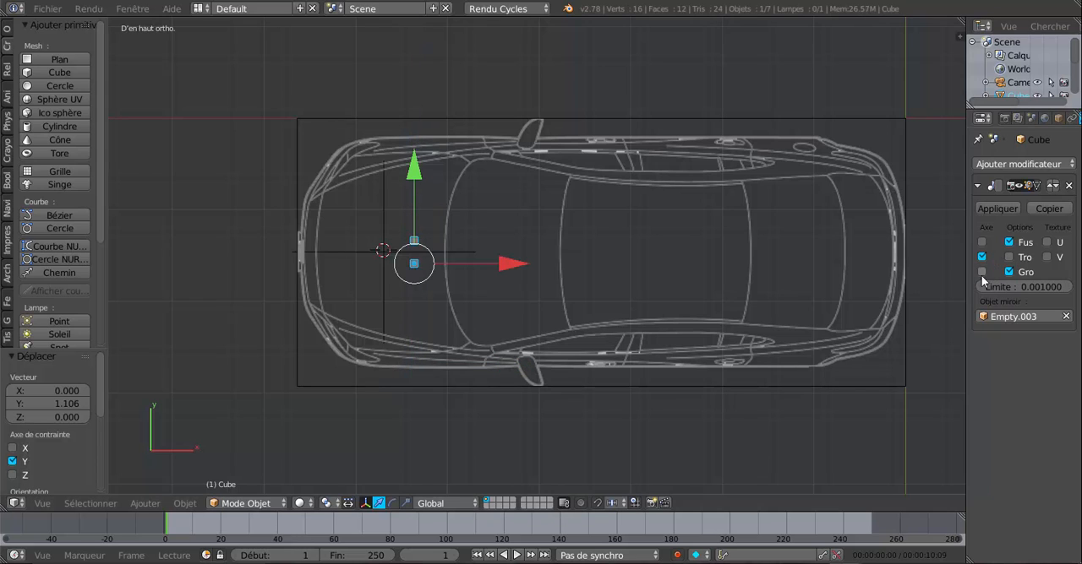
pyautogui.moveTo(967, 307); pyautogui.dragTo(913, 306)
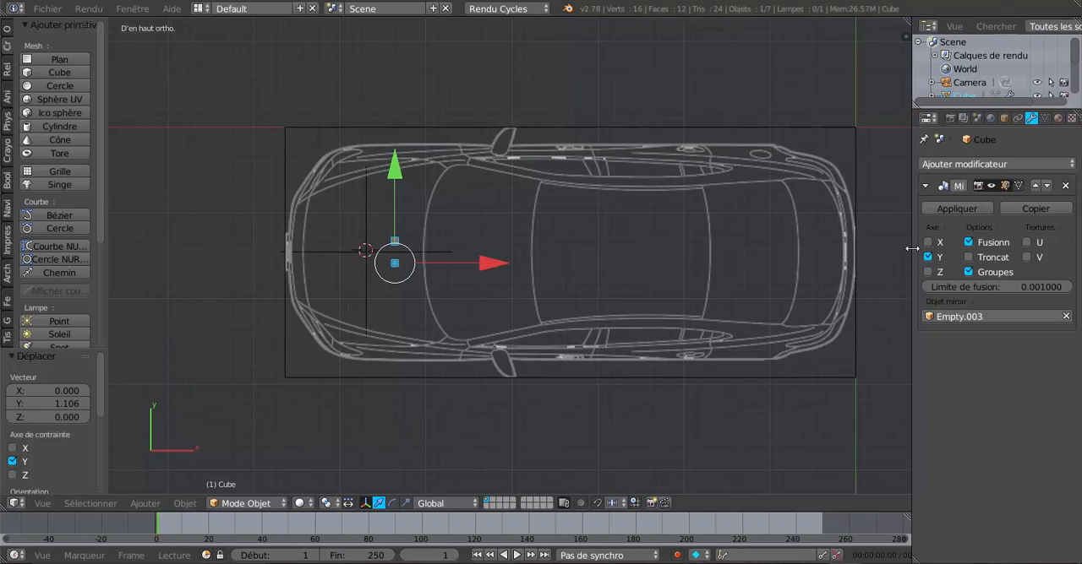
pyautogui.moveTo(912, 247); pyautogui.dragTo(970, 253)
# Step: Bring the cube closer to its mirrored copy at the centre line and move it 0.284 along X towards the windshield
pyautogui.scroll(4, 501, 287)
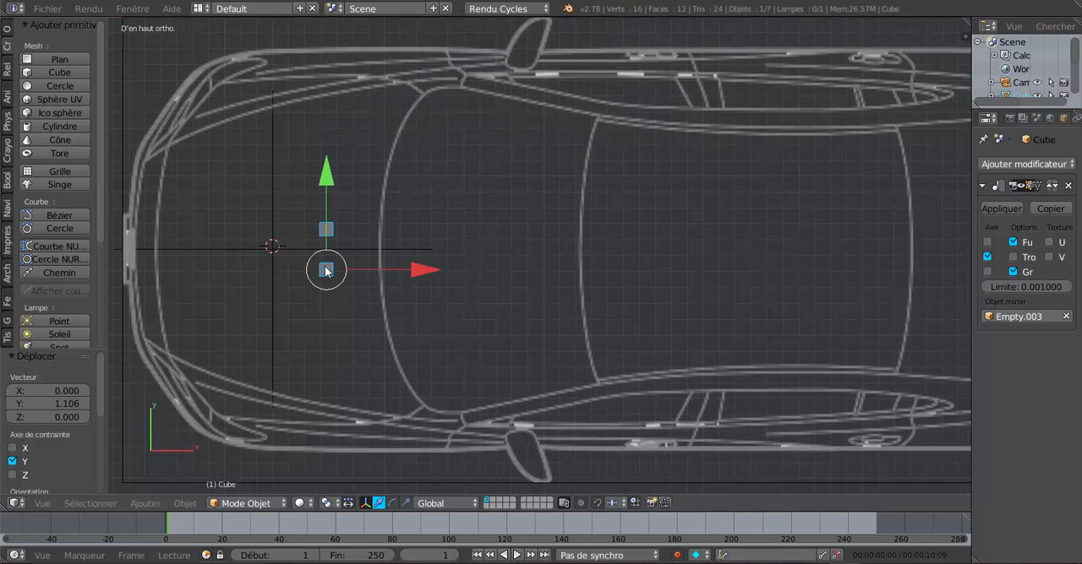
pyautogui.moveTo(328, 181); pyautogui.dragTo(335, 178)
pyautogui.moveTo(415, 254); pyautogui.dragTo(458, 257)
pyautogui.scroll(-2, 458, 257)
pyautogui.scroll(-3, 426, 282)
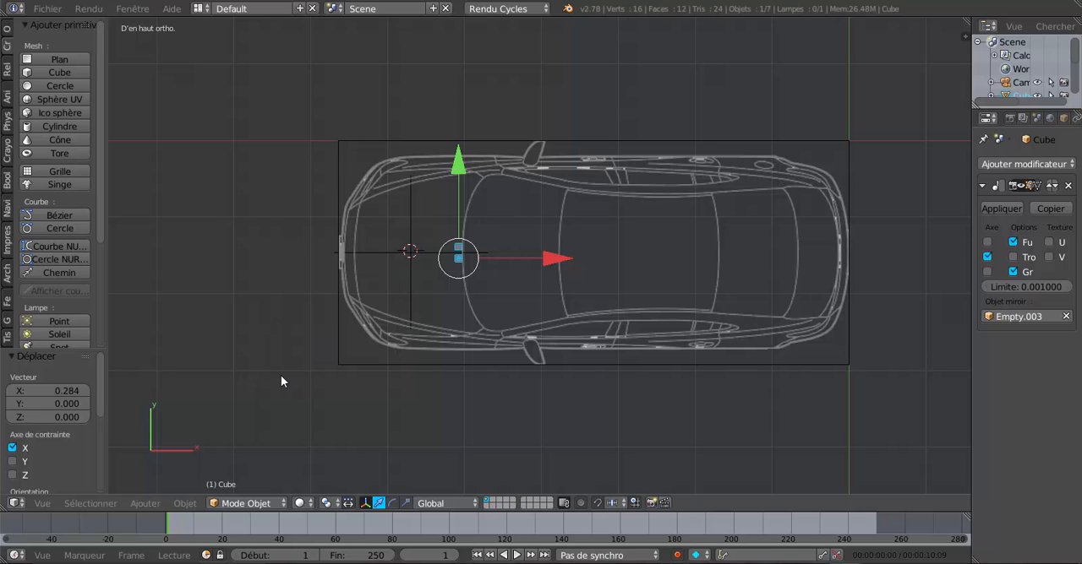
# Step: Raise the cube 1.064 along Z to the rear of the hood in the front view and check its placement in 3D
pyautogui.press('KP_1')
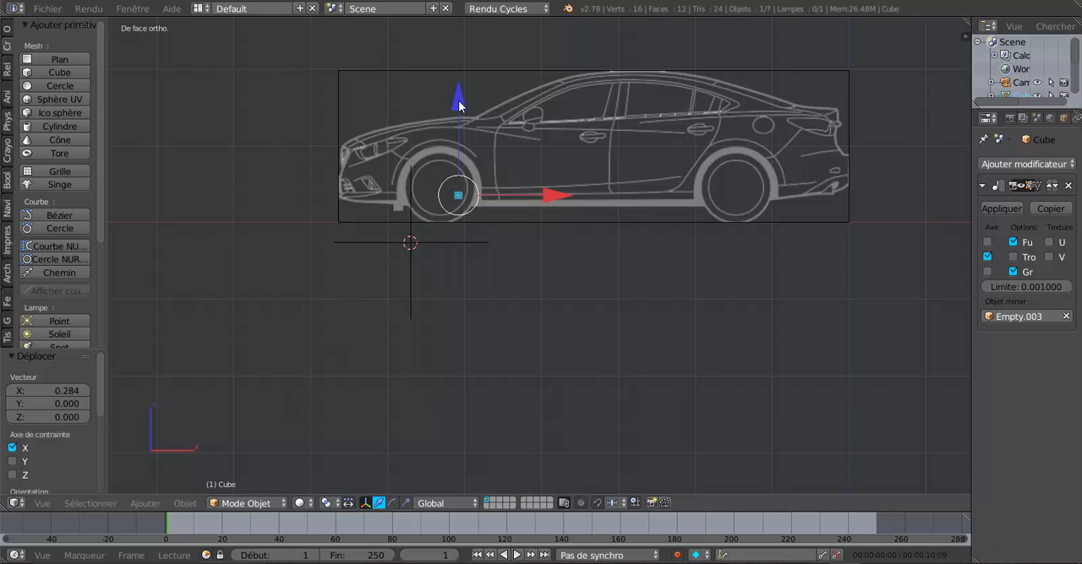
pyautogui.moveTo(459, 104); pyautogui.dragTo(473, 497)
pyautogui.scroll(3, 509, 106)
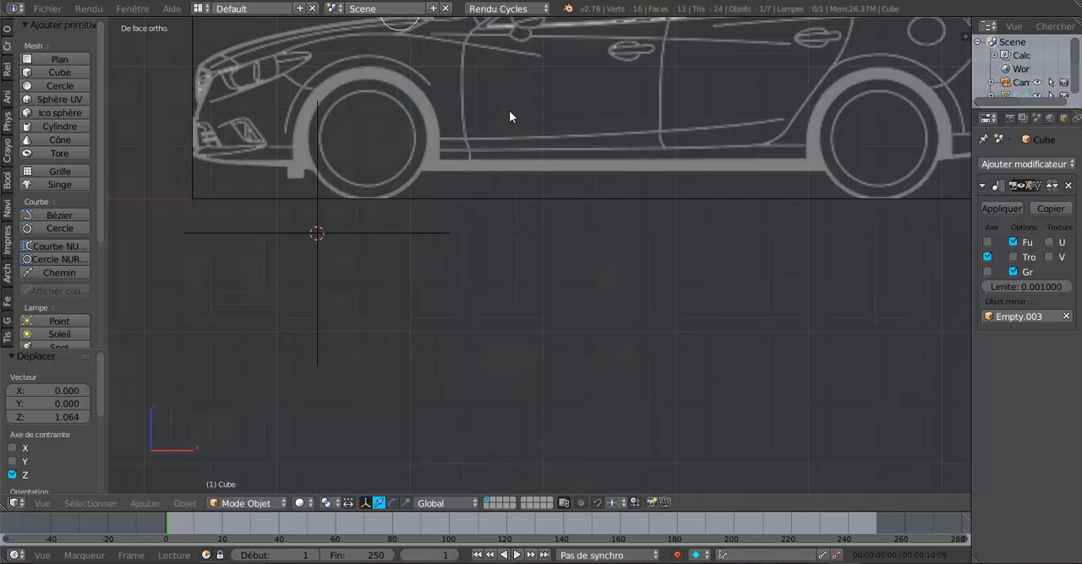
pyautogui.keyDown('shift'); pyautogui.moveTo(509, 111); pyautogui.dragTo(528, 313, button='middle'); pyautogui.keyUp('shift')
pyautogui.scroll(2, 520, 300)
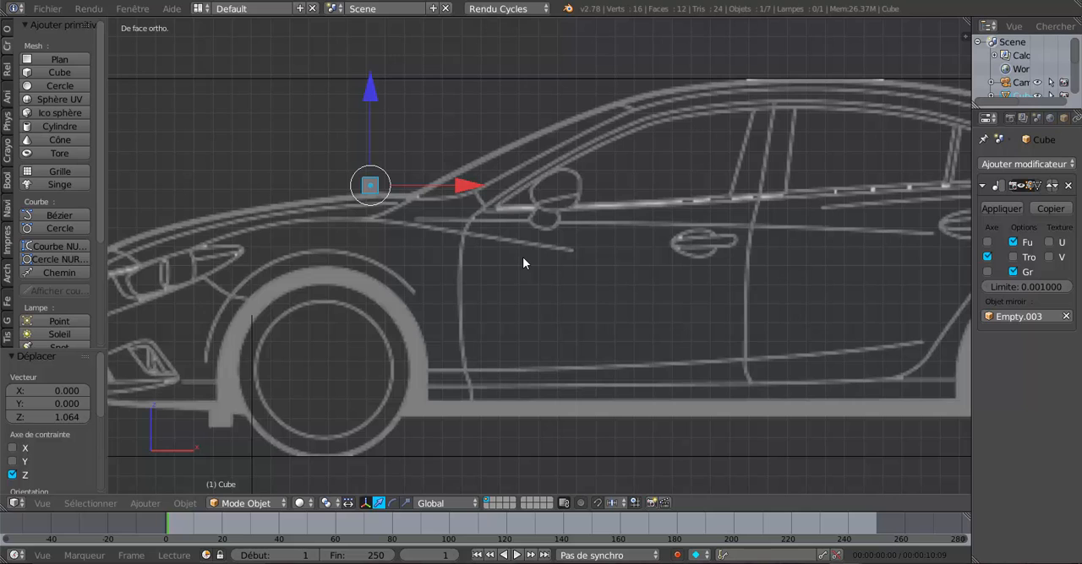
pyautogui.scroll(-2, 424, 242)
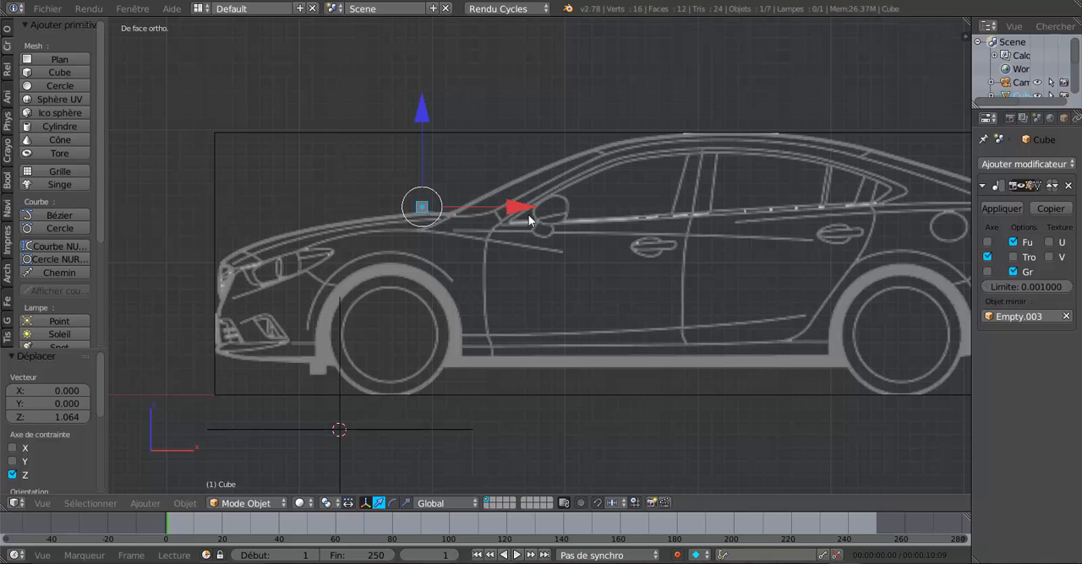
pyautogui.moveTo(531, 221); pyautogui.dragTo(551, 303, button='middle')
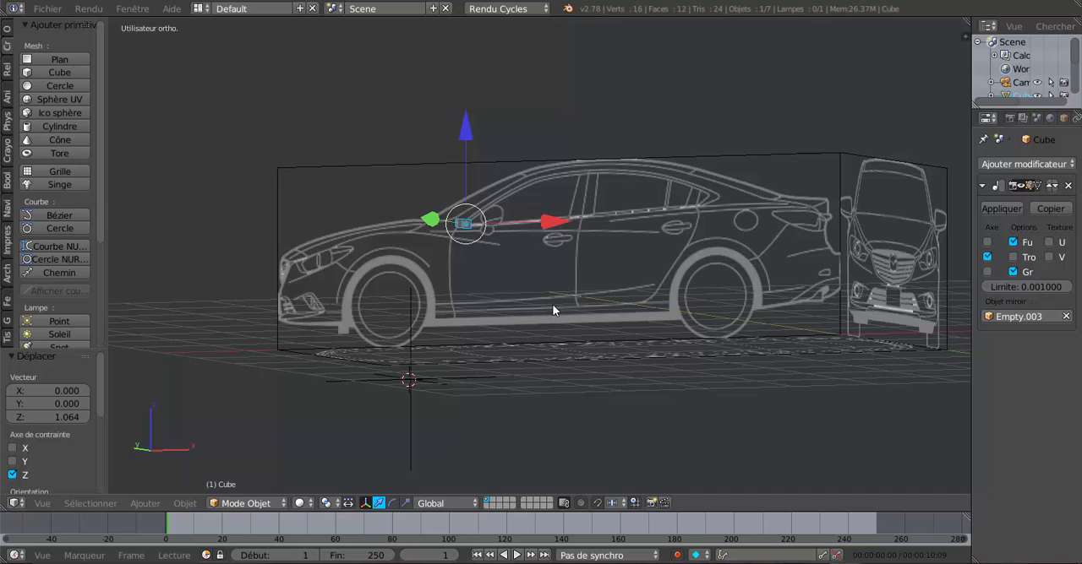
# Step: In the front view, move the cube 1.049 along X from the hood onto the door mirror
pyautogui.moveTo(552, 308); pyautogui.dragTo(572, 333, button='middle')
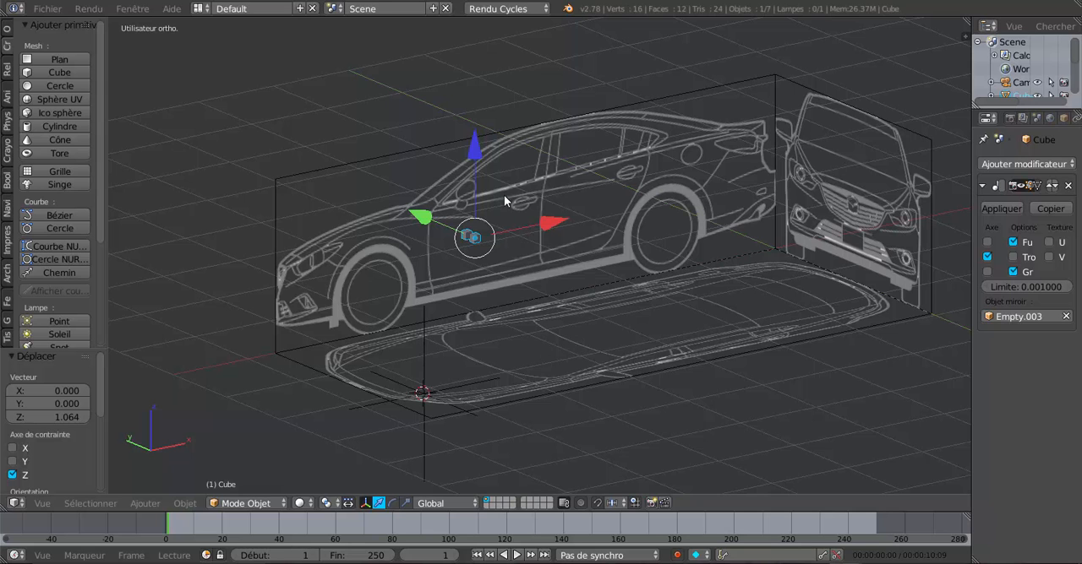
pyautogui.scroll(2, 514, 265)
pyautogui.moveTo(505, 265); pyautogui.dragTo(476, 263, button='middle')
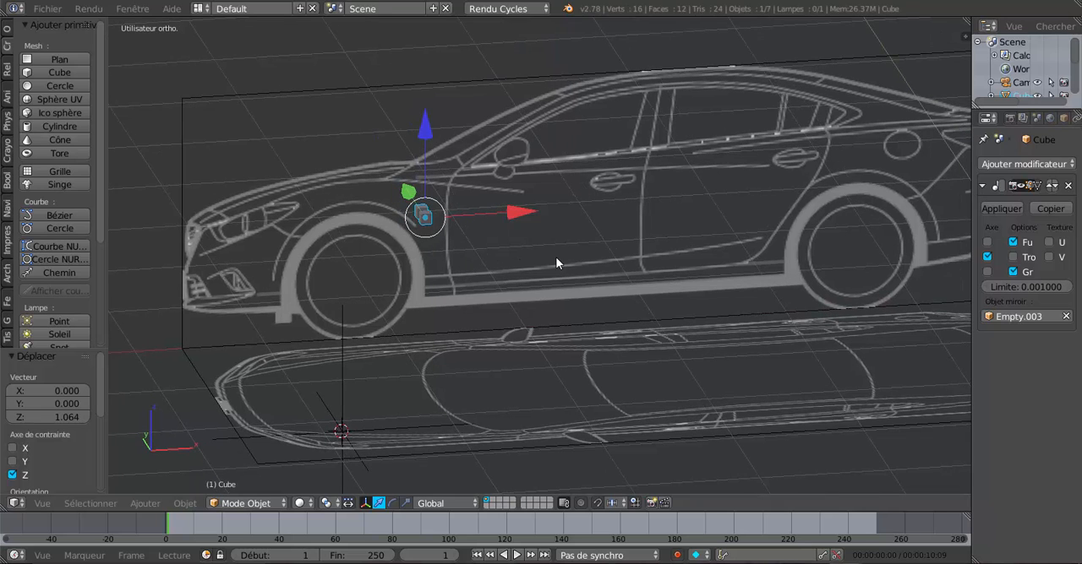
pyautogui.press('KP_1')
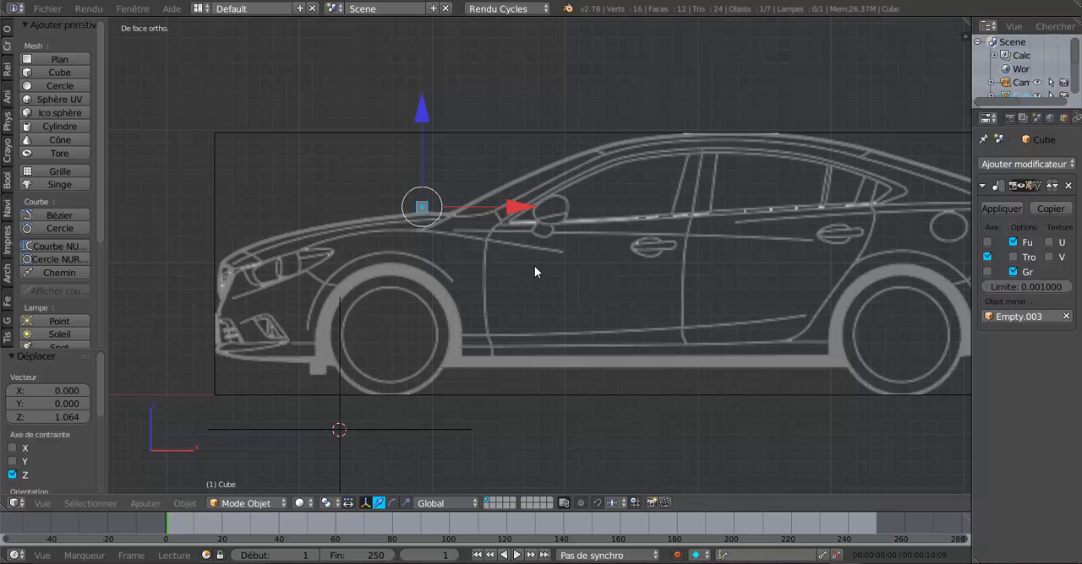
pyautogui.scroll(1, 535, 267)
pyautogui.scroll(-1, 535, 267)
pyautogui.scroll(-1, 514, 245)
pyautogui.keyDown('ctrl'); pyautogui.scroll(3, 507, 266); pyautogui.keyUp('ctrl')
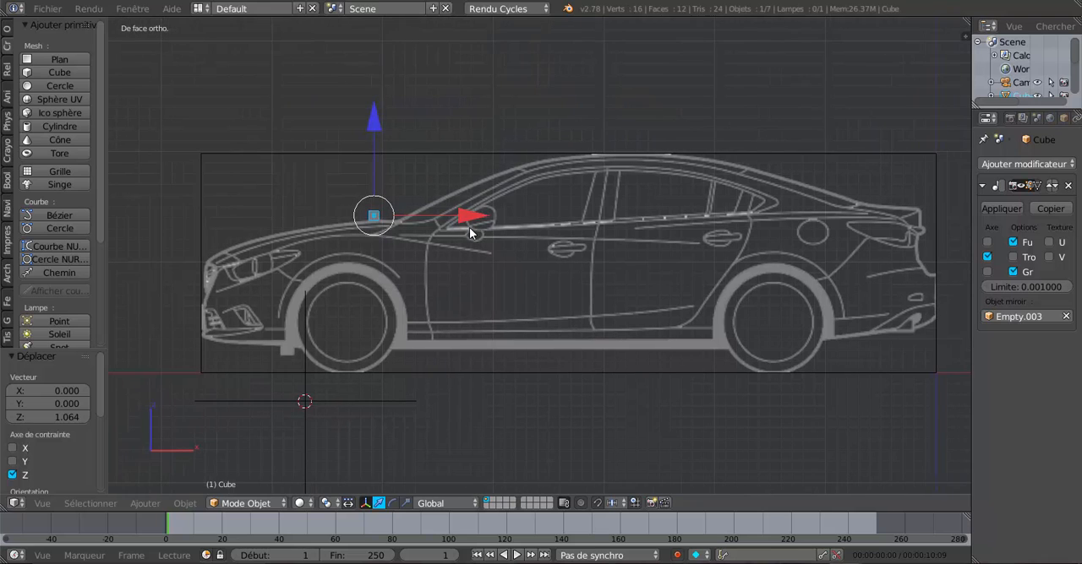
pyautogui.scroll(1, 449, 233)
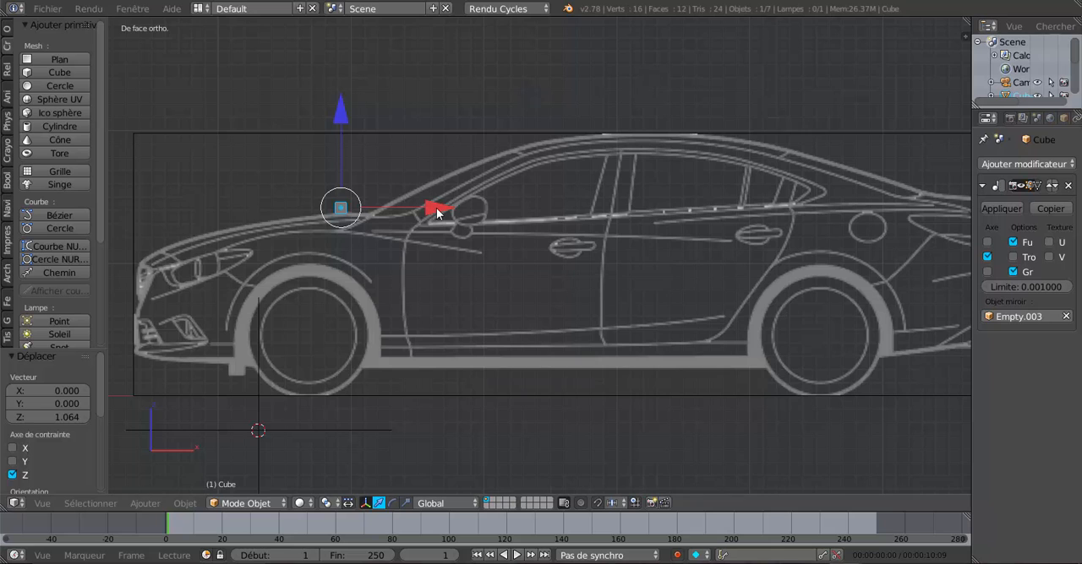
pyautogui.moveTo(437, 209); pyautogui.dragTo(575, 199)
pyautogui.scroll(2, 545, 220)
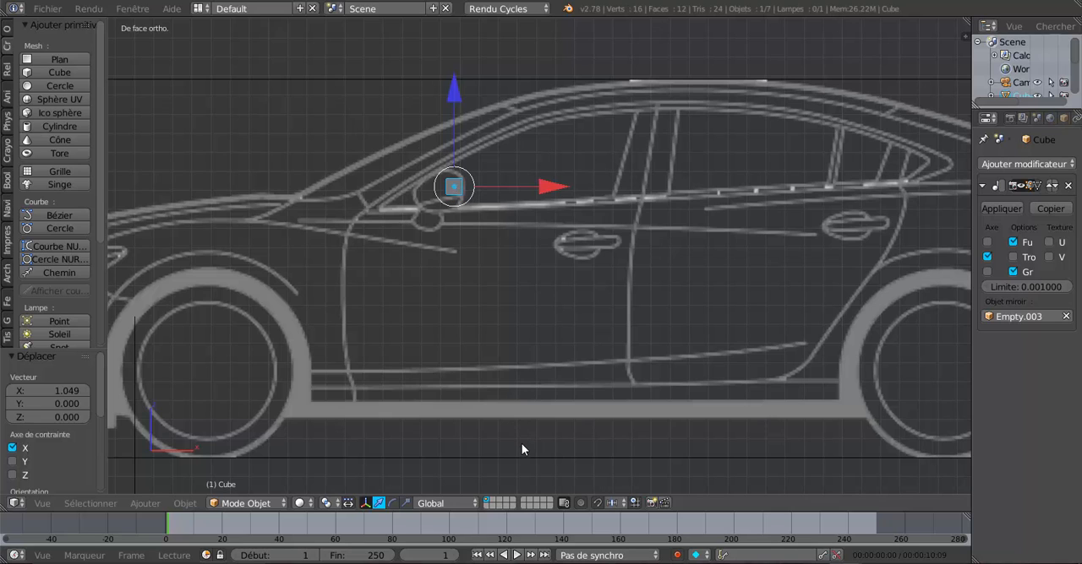
# Step: In the top view, move the cube -1.338 along Y to the door mirror's outer tip and fine-tune it by -0.010
pyautogui.press('KP_7')
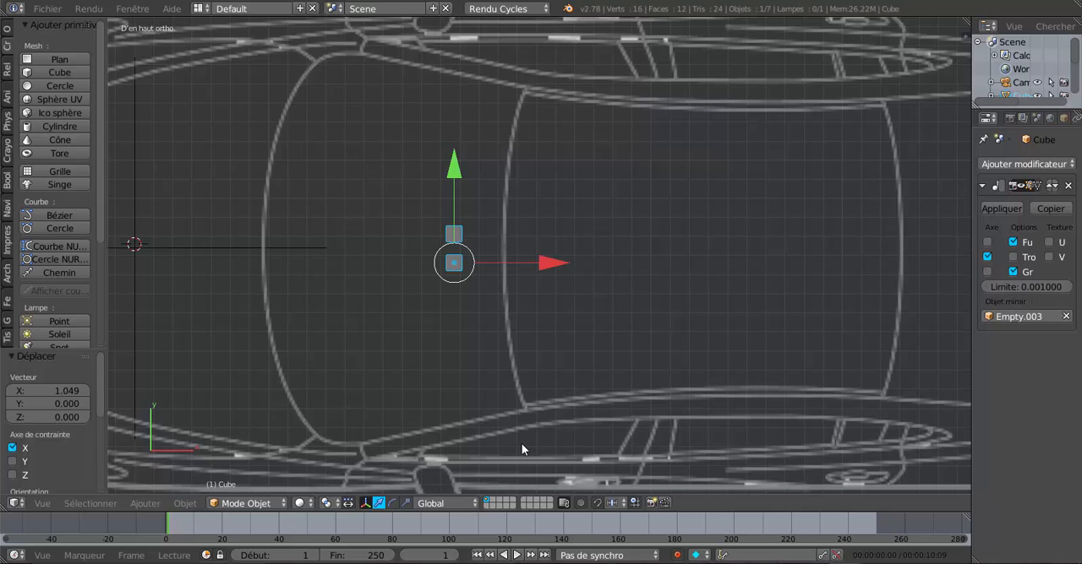
pyautogui.scroll(-3, 521, 444)
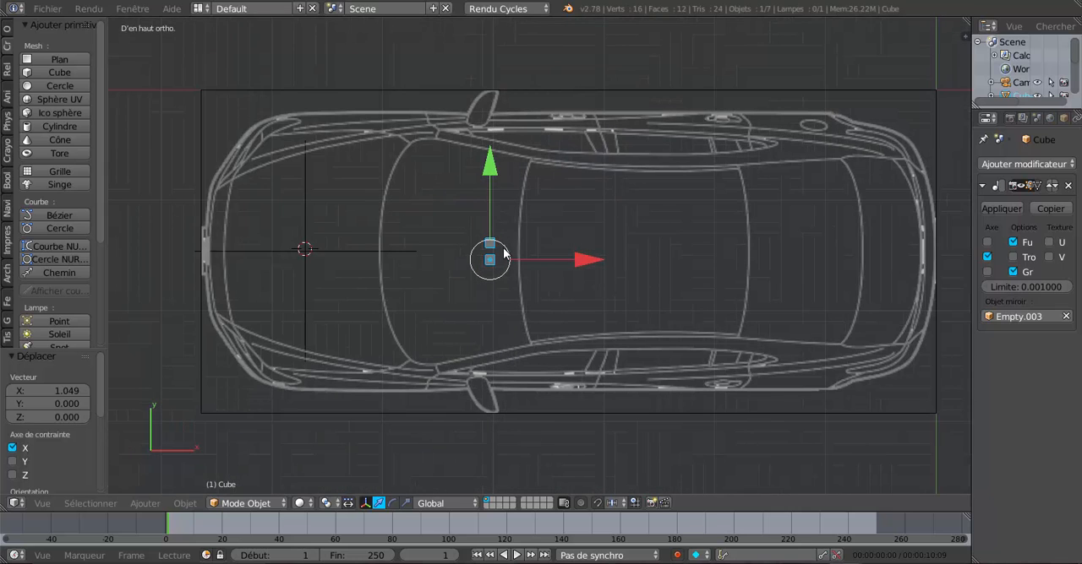
pyautogui.moveTo(490, 167); pyautogui.dragTo(517, 312)
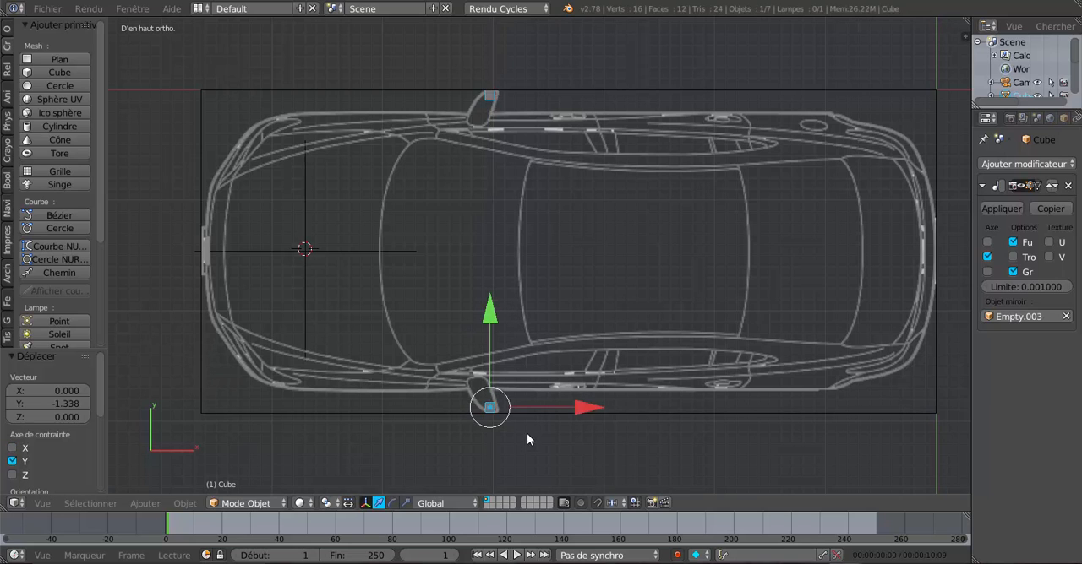
pyautogui.scroll(6, 527, 321)
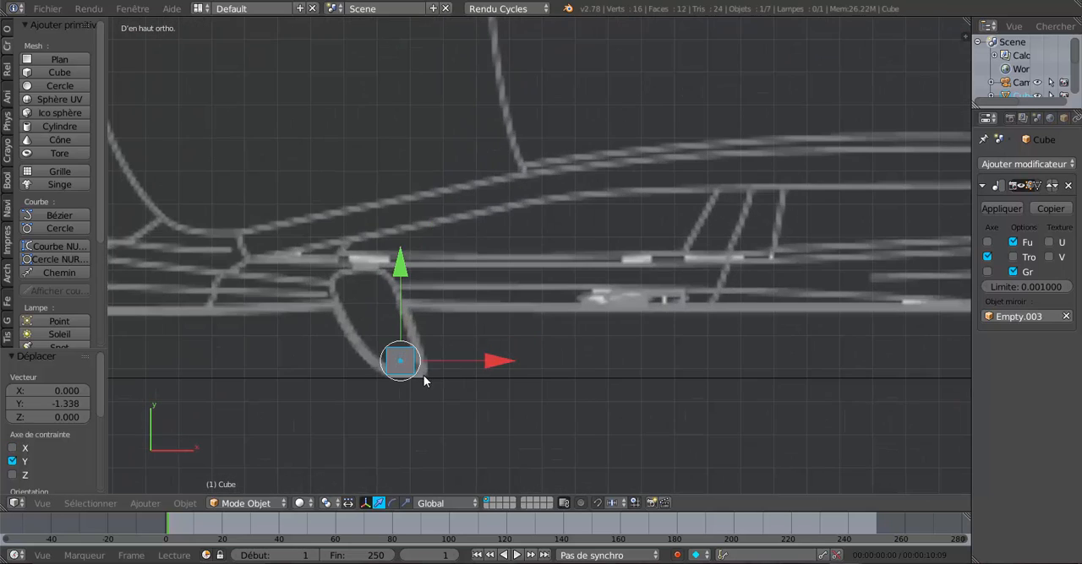
pyautogui.moveTo(401, 264); pyautogui.dragTo(401, 269)
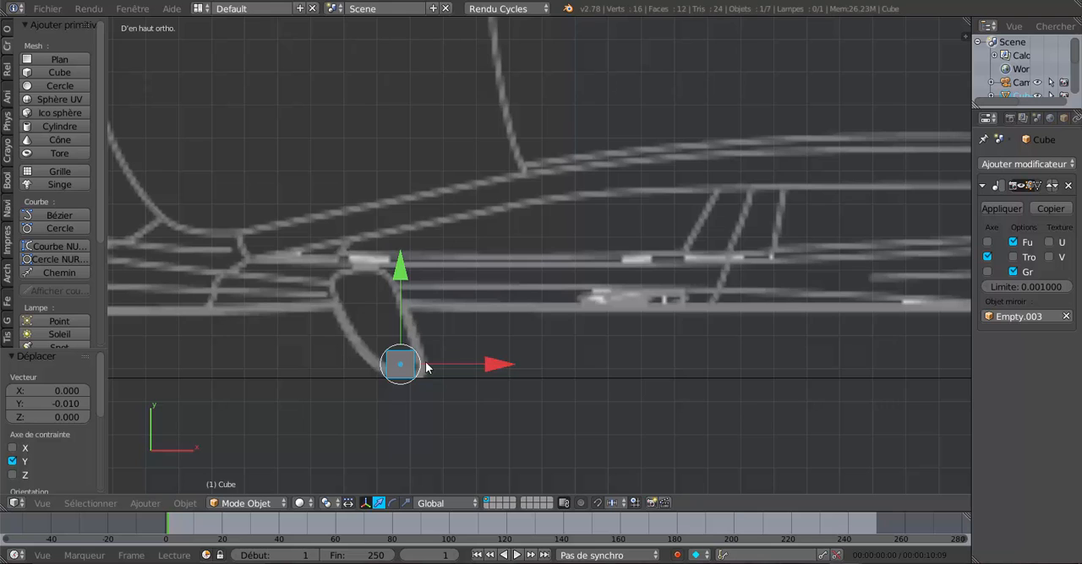
pyautogui.scroll(-3, 432, 366)
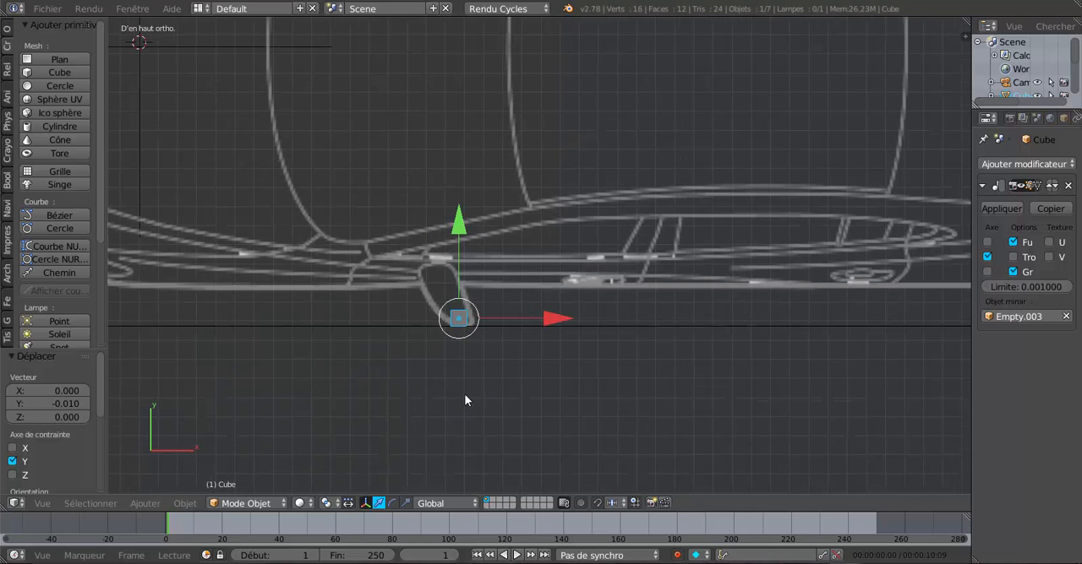
pyautogui.press('KP_1')
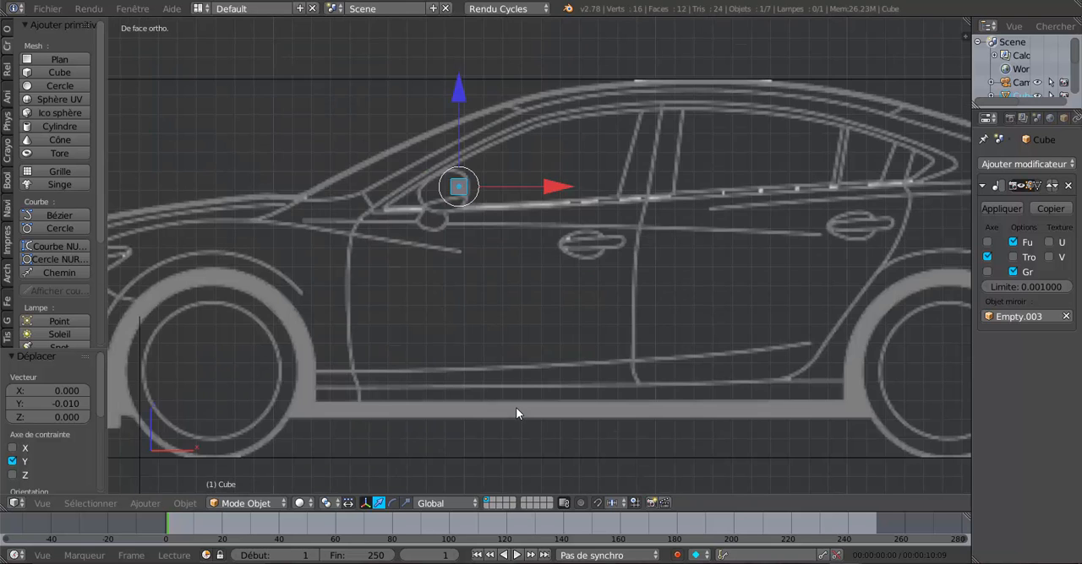
pyautogui.press('KP_7')
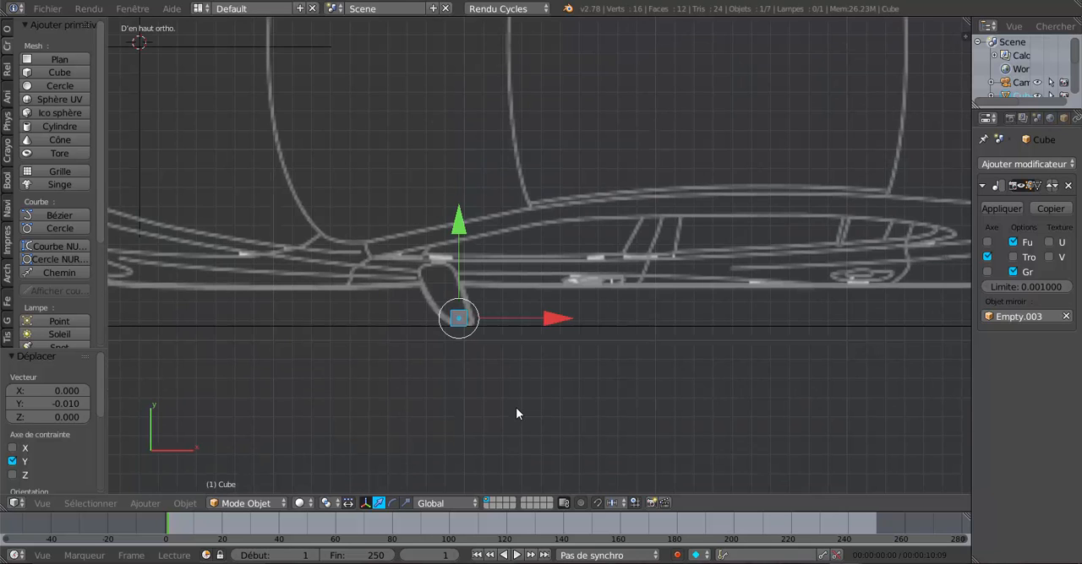
# Step: In the front view, shift the cube along X to the front door handle's rear end and lower it 0.286 along Z
pyautogui.press('KP_1')
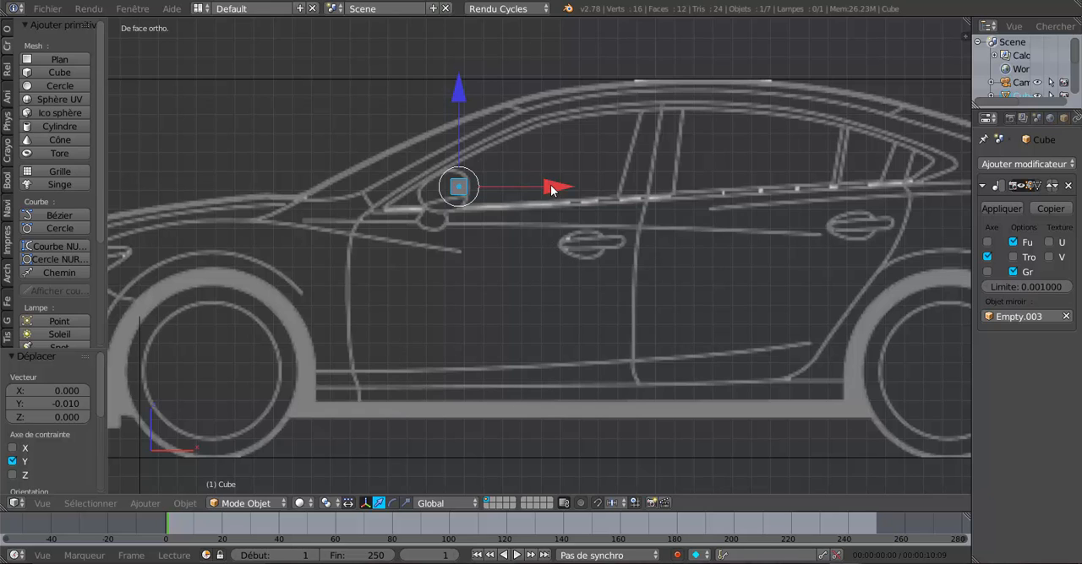
pyautogui.moveTo(551, 190); pyautogui.dragTo(706, 184)
pyautogui.moveTo(613, 93); pyautogui.dragTo(621, 148)
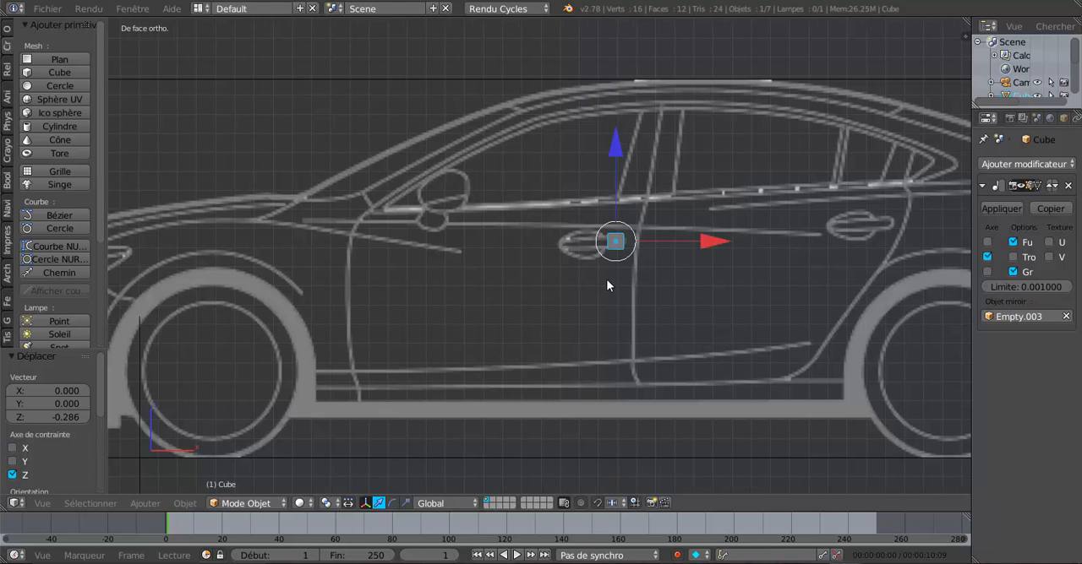
pyautogui.scroll(1, 591, 271)
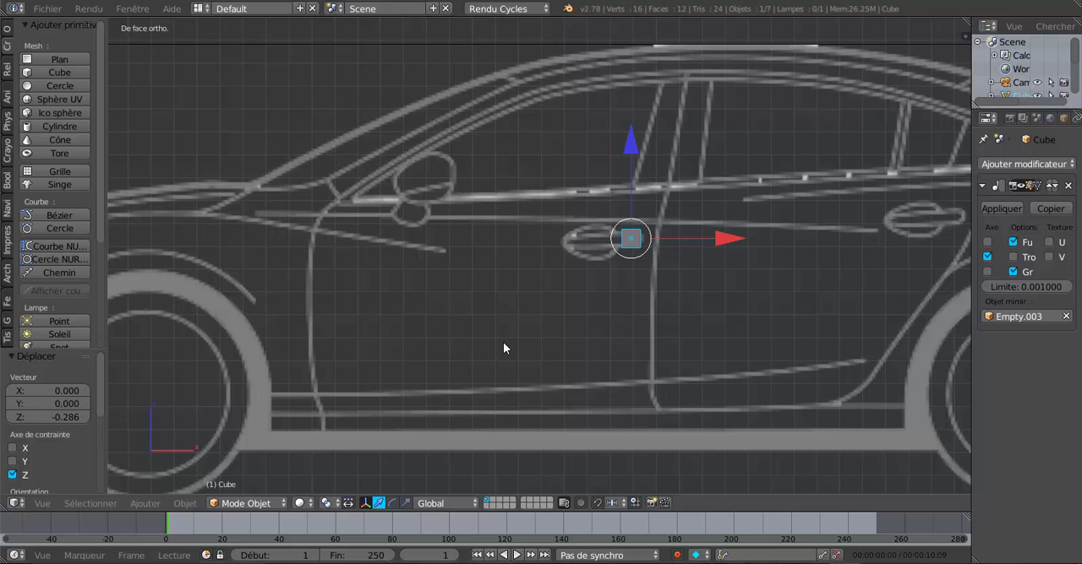
# Step: In the top view, move the cube 0.197 along Y to bring it onto the car's side at the front door handle
pyautogui.press('KP_7')
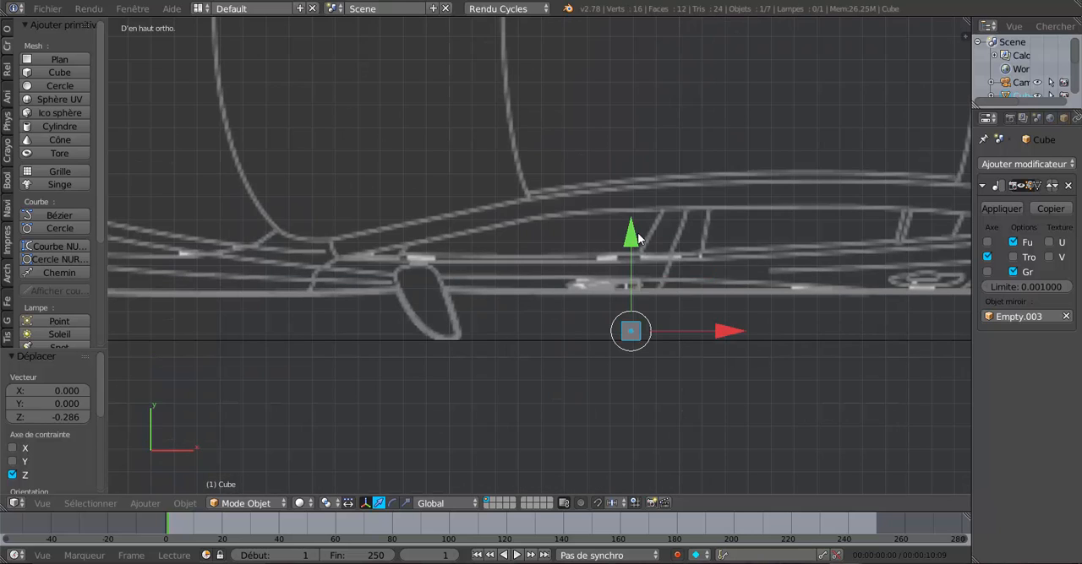
pyautogui.moveTo(633, 239); pyautogui.dragTo(646, 192)
pyautogui.scroll(1, 656, 311)
pyautogui.scroll(1, 654, 311)
pyautogui.keyDown('shift'); pyautogui.moveTo(655, 311); pyautogui.dragTo(496, 305, button='middle'); pyautogui.keyUp('shift')
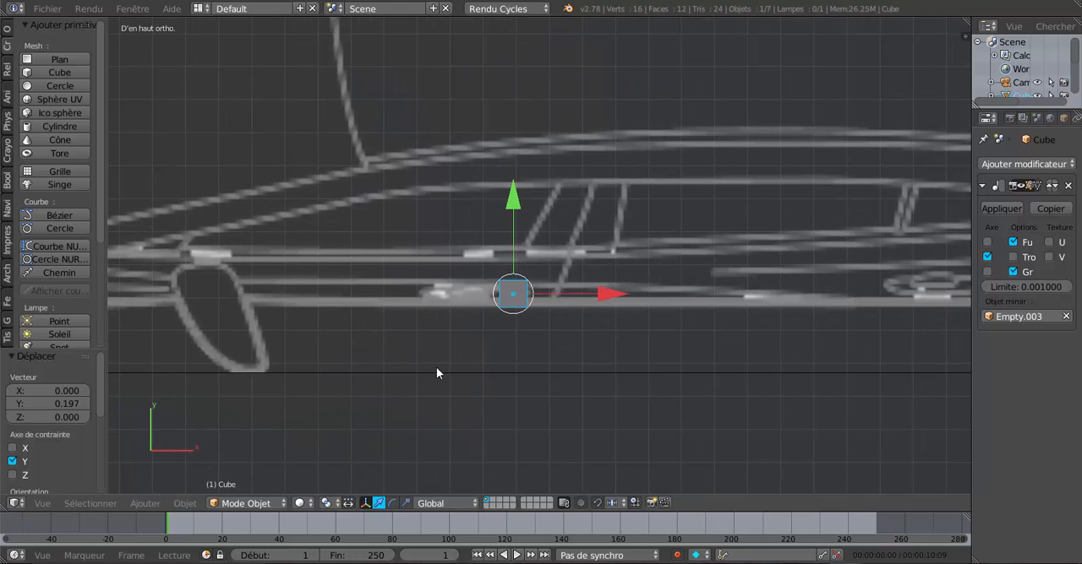
pyautogui.scroll(-3, 438, 366)
pyautogui.keyDown('shift'); pyautogui.moveTo(549, 349); pyautogui.dragTo(450, 358, button='middle'); pyautogui.keyUp('shift')
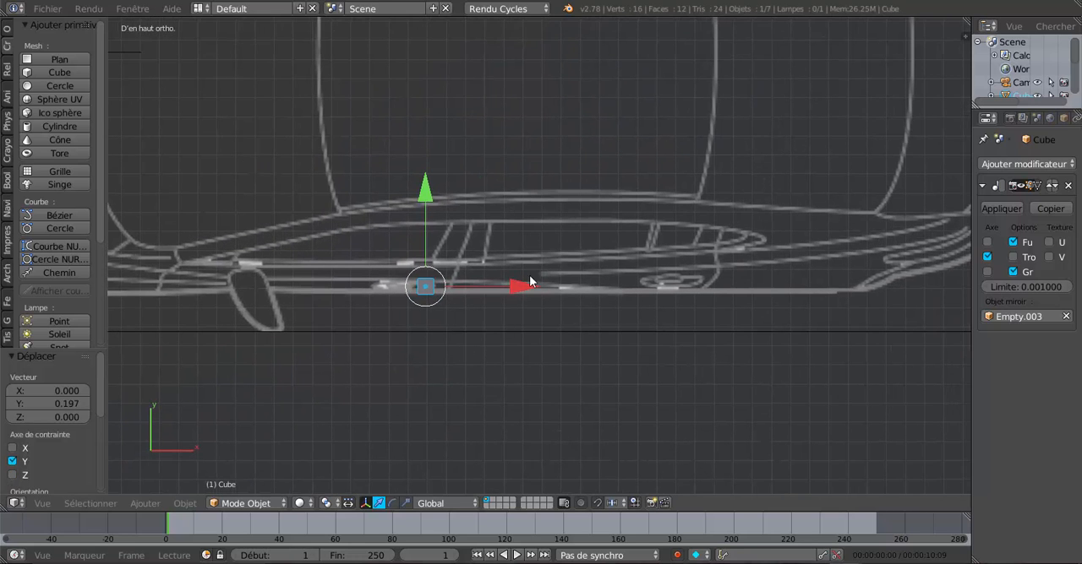
# Step: Move the cube inward along Y to the upper window line and 0.240 along X to the pillar between the doors
pyautogui.moveTo(425, 209); pyautogui.dragTo(434, 127)
pyautogui.moveTo(517, 223); pyautogui.dragTo(563, 218)
pyautogui.scroll(4, 507, 254)
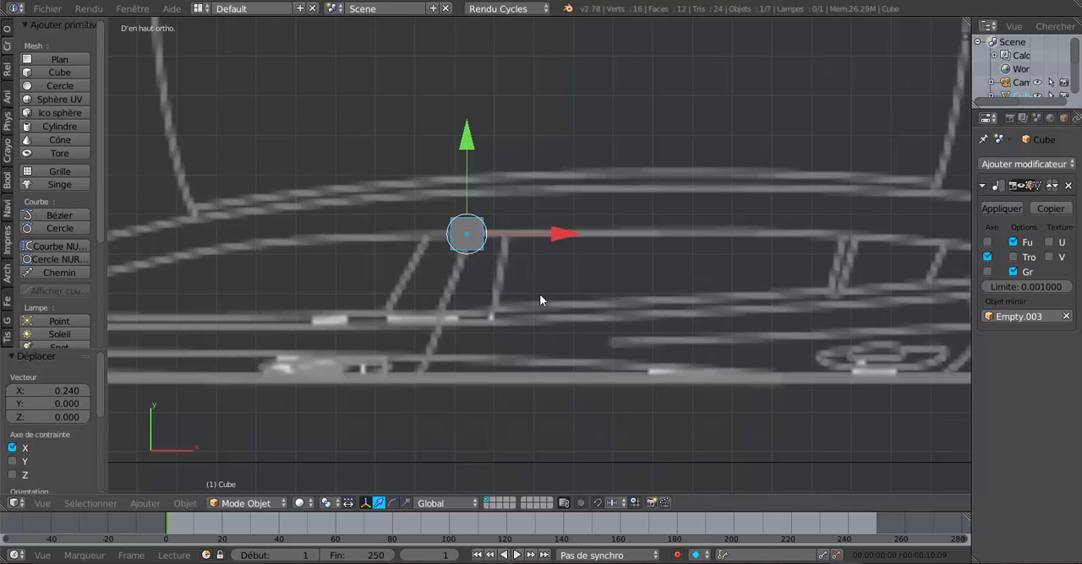
# Step: Scale the cube uniformly by 2.258 and move it 0.084 along Y to the roof edge
pyautogui.press('s')
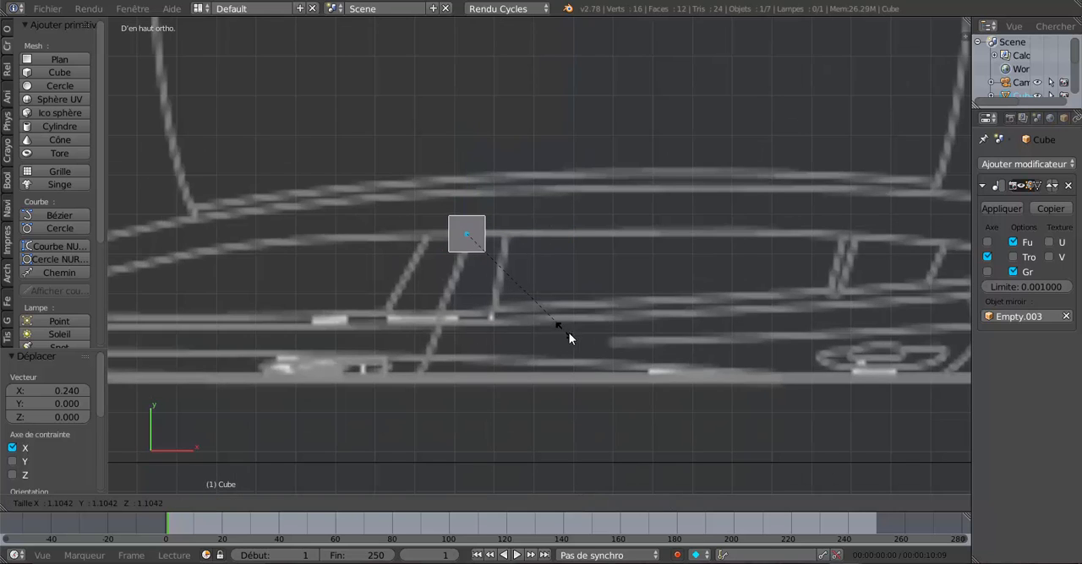
pyautogui.click(692, 398)
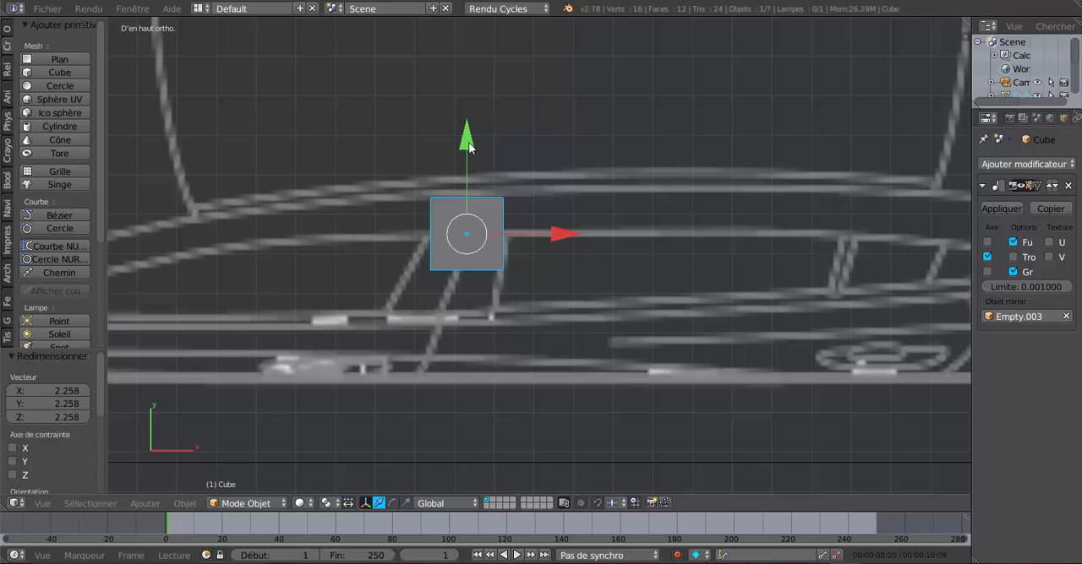
pyautogui.moveTo(466, 142); pyautogui.dragTo(476, 109)
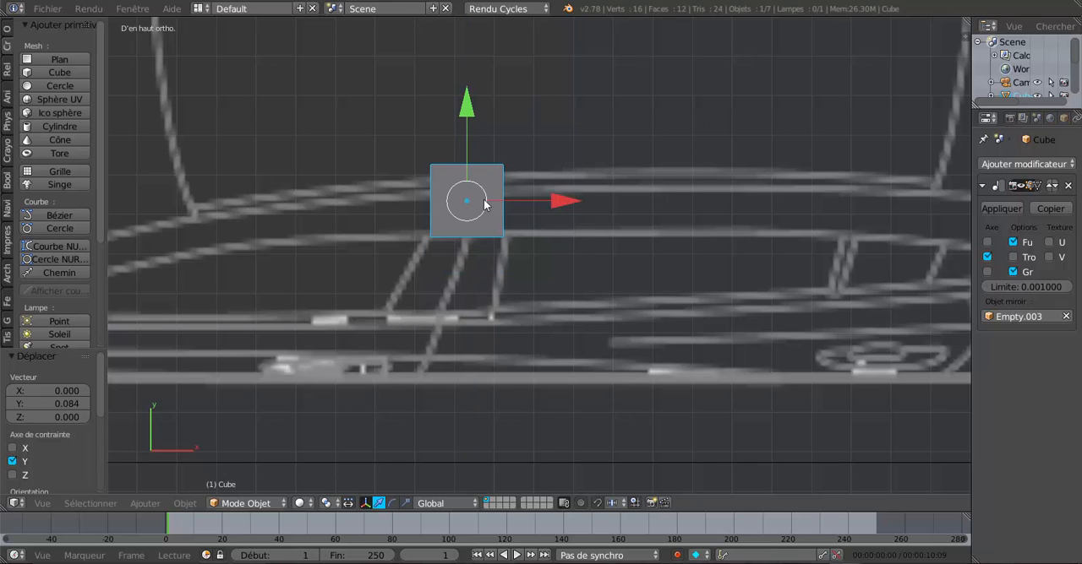
pyautogui.scroll(2, 471, 243)
pyautogui.scroll(-2, 620, 286)
pyautogui.scroll(-3, 621, 278)
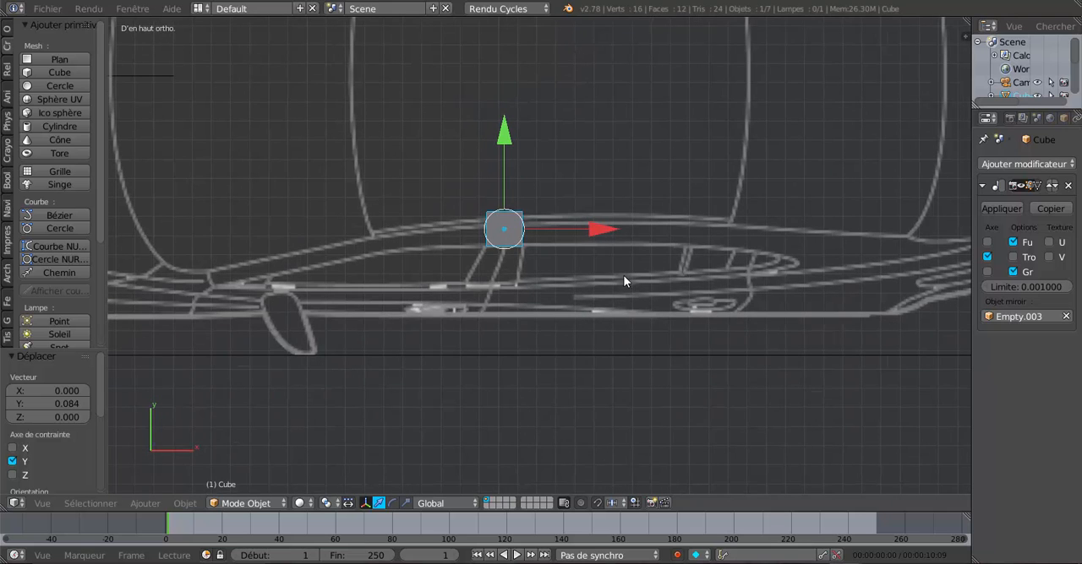
# Step: In the front view, raise the cube 0.778 along Z to the roof line above the central pillar
pyautogui.press('KP_1')
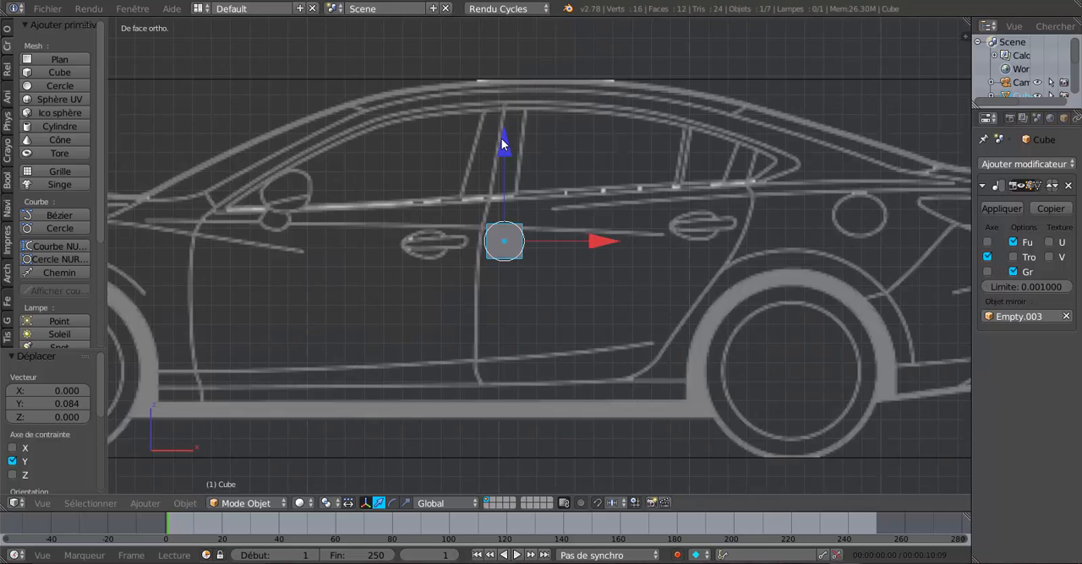
pyautogui.moveTo(501, 138); pyautogui.dragTo(518, 467)
pyautogui.scroll(-2, 518, 423)
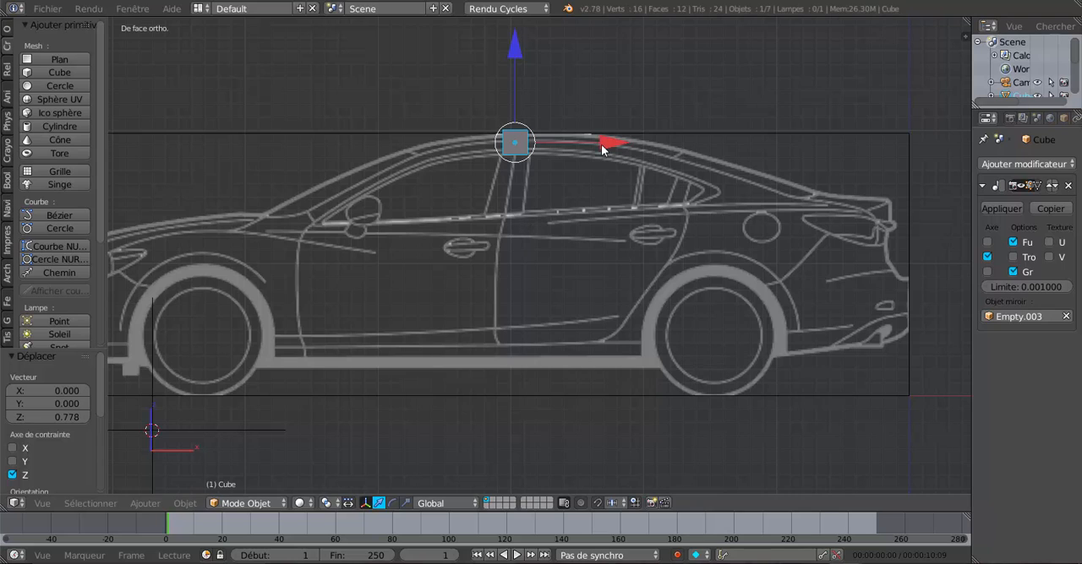
# Step: Move the cube rearward along X, lower it 0.606 along Z to the fuel filler cap and centre it with small adjustments
pyautogui.moveTo(605, 145); pyautogui.dragTo(836, 150)
pyautogui.moveTo(765, 61); pyautogui.dragTo(757, 122)
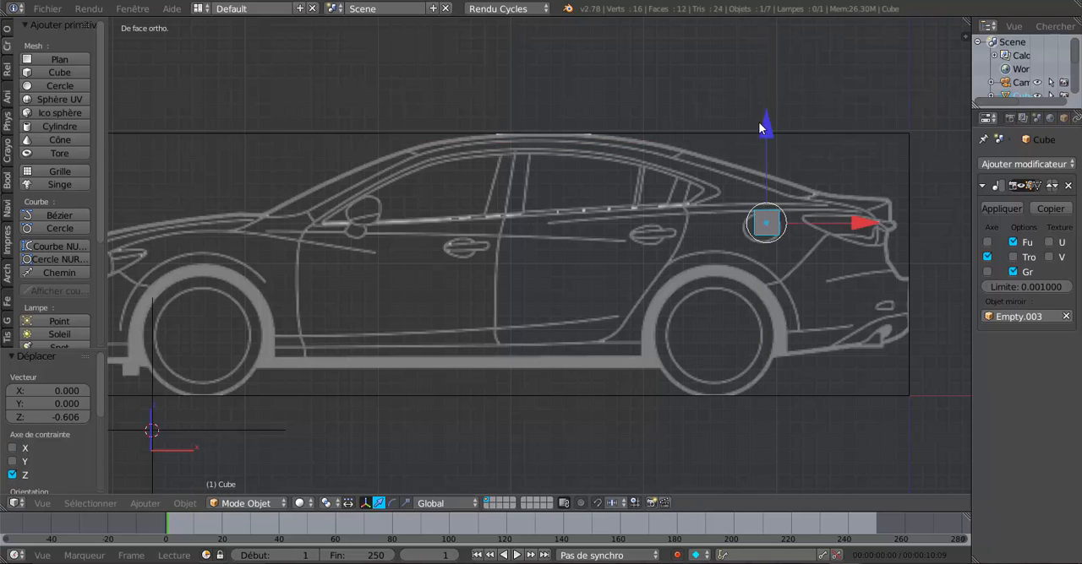
pyautogui.scroll(3, 568, 273)
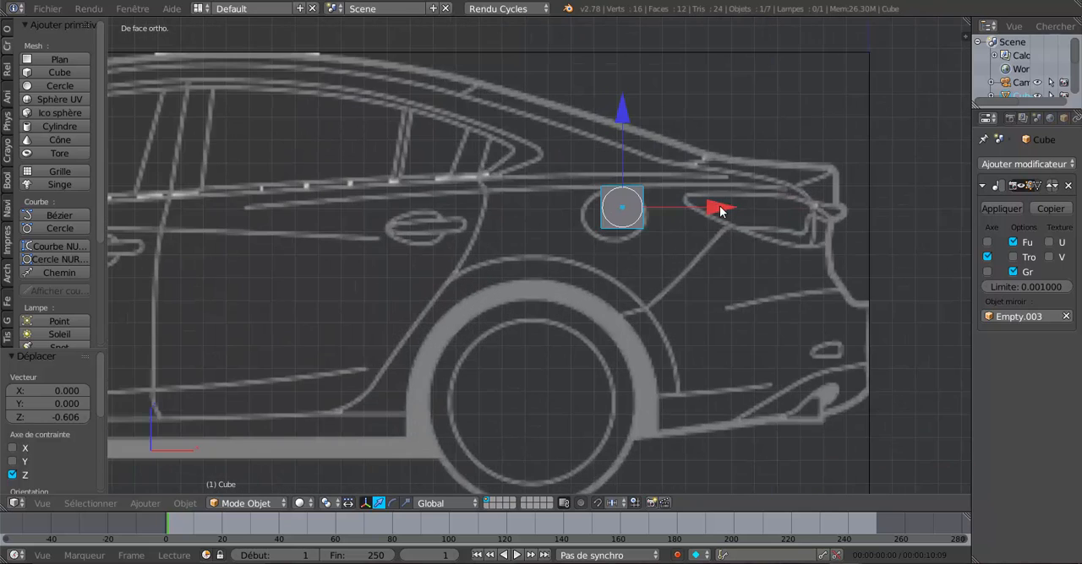
pyautogui.moveTo(721, 211); pyautogui.dragTo(712, 205)
pyautogui.moveTo(617, 106); pyautogui.dragTo(617, 108)
pyautogui.moveTo(699, 214); pyautogui.dragTo(698, 211)
# Step: In the top view, move the cube -0.305 along Y in line with the fuel filler cap and check the alignment in the front view
pyautogui.press('KP_7')
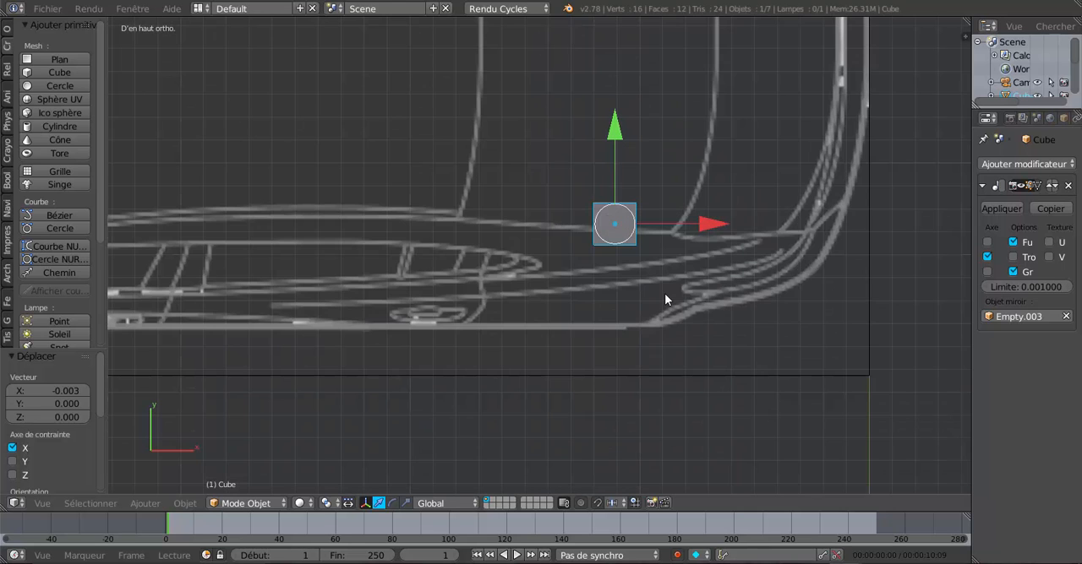
pyautogui.scroll(-3, 686, 279)
pyautogui.keyDown('shift'); pyautogui.moveTo(654, 245); pyautogui.dragTo(646, 330, button='middle'); pyautogui.keyUp('shift')
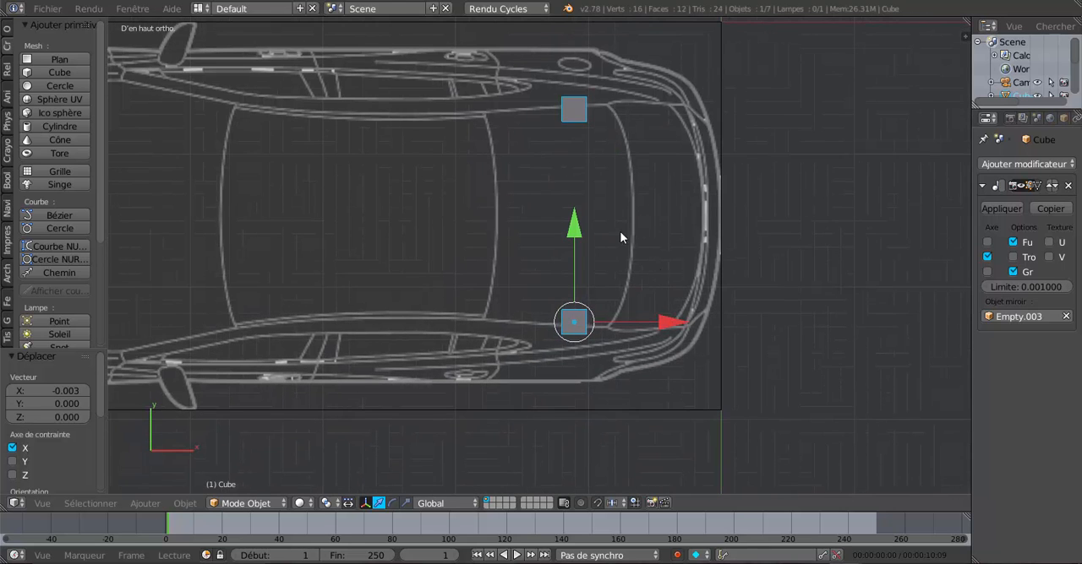
pyautogui.moveTo(573, 233); pyautogui.dragTo(590, 248)
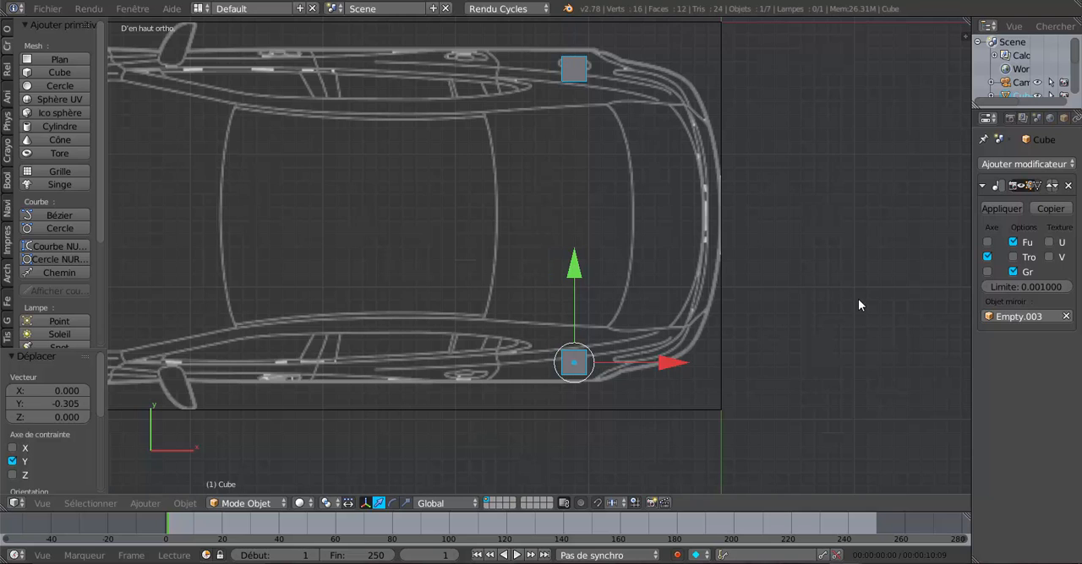
pyautogui.press('KP_1')
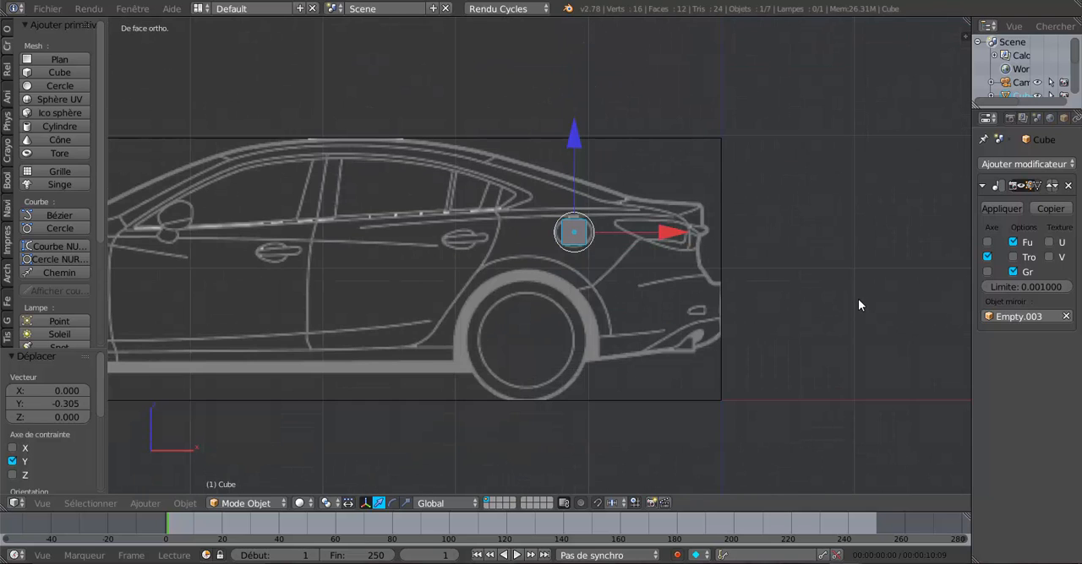
pyautogui.scroll(3, 858, 299)
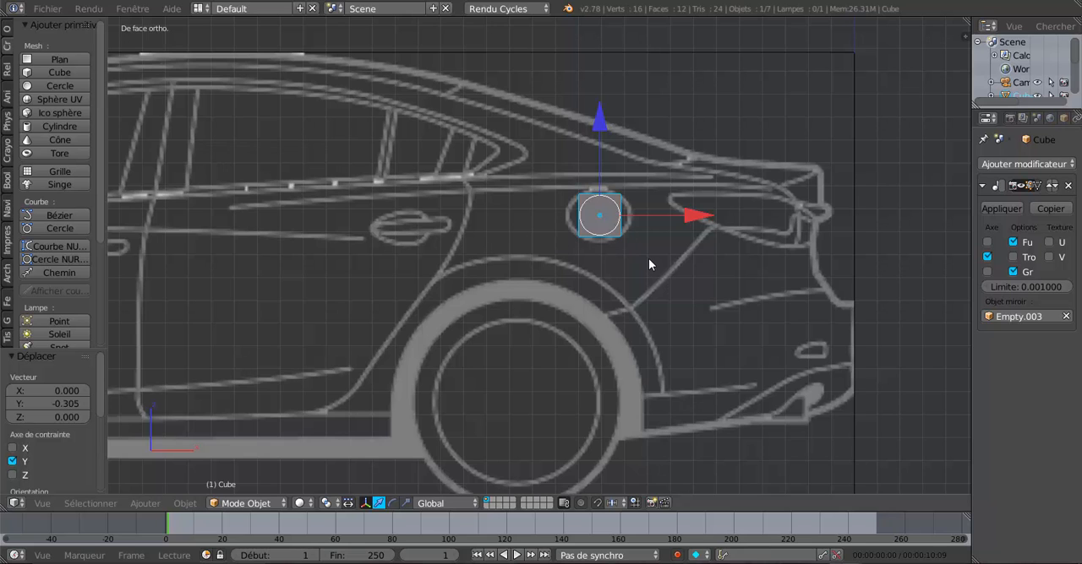
pyautogui.press('KP_7')
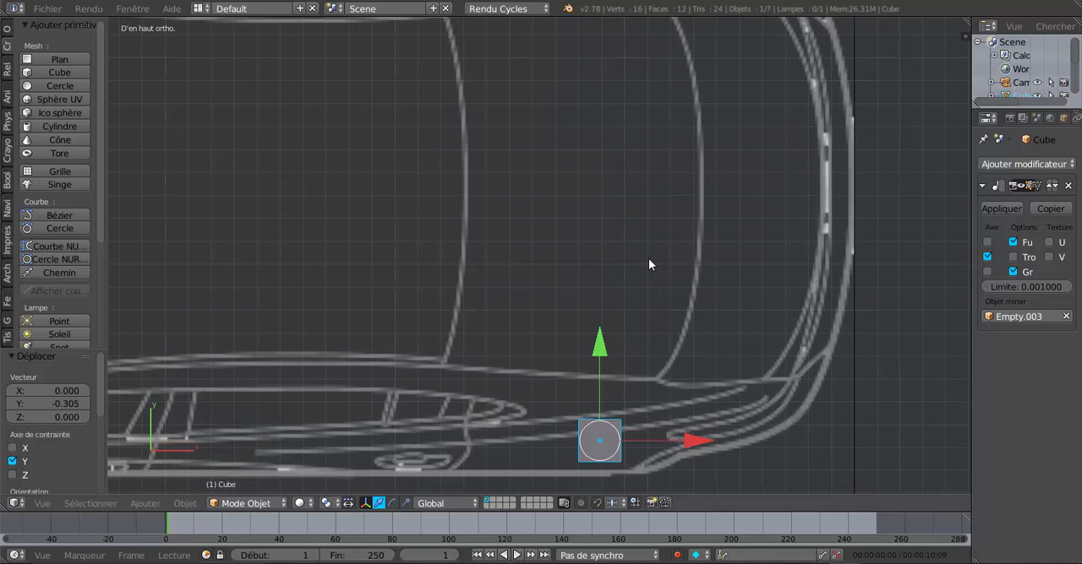
# Step: Compare the cube's position at the fuel filler cap between the top and front views
pyautogui.scroll(-4, 648, 259)
pyautogui.scroll(2, 595, 96)
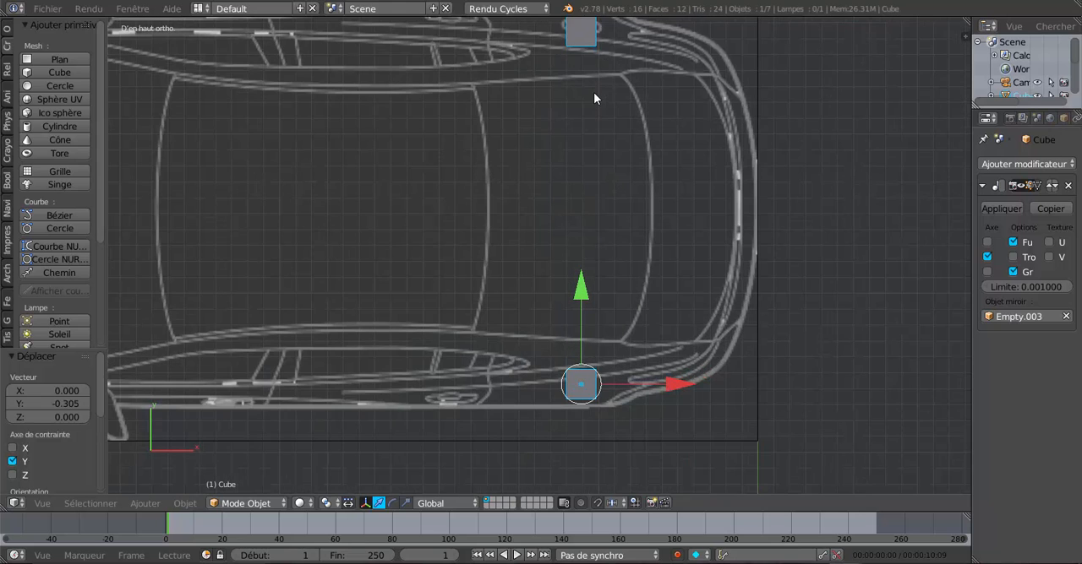
pyautogui.press('KP_1')
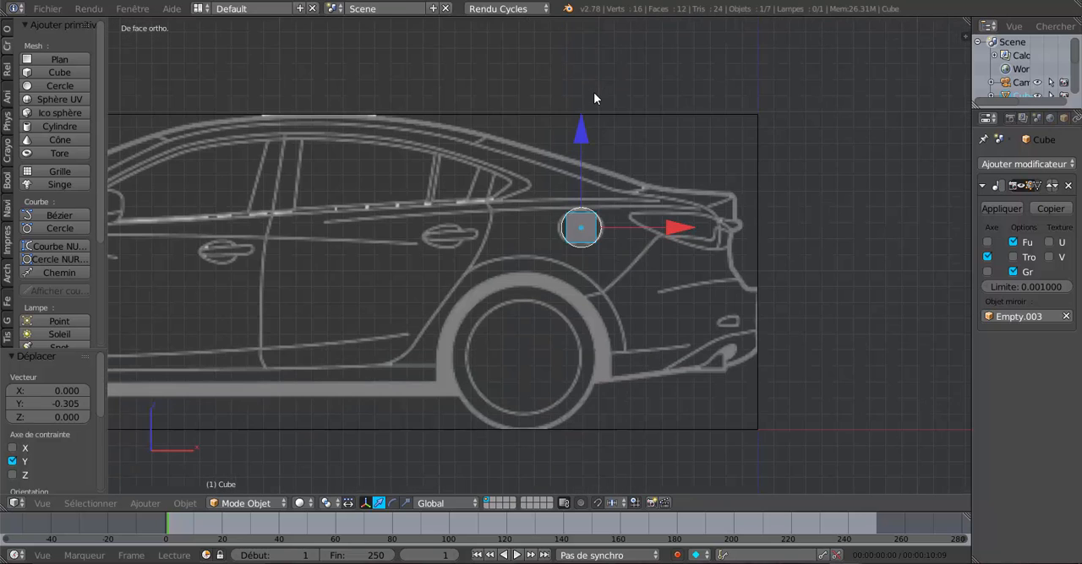
pyautogui.press('KP_7')
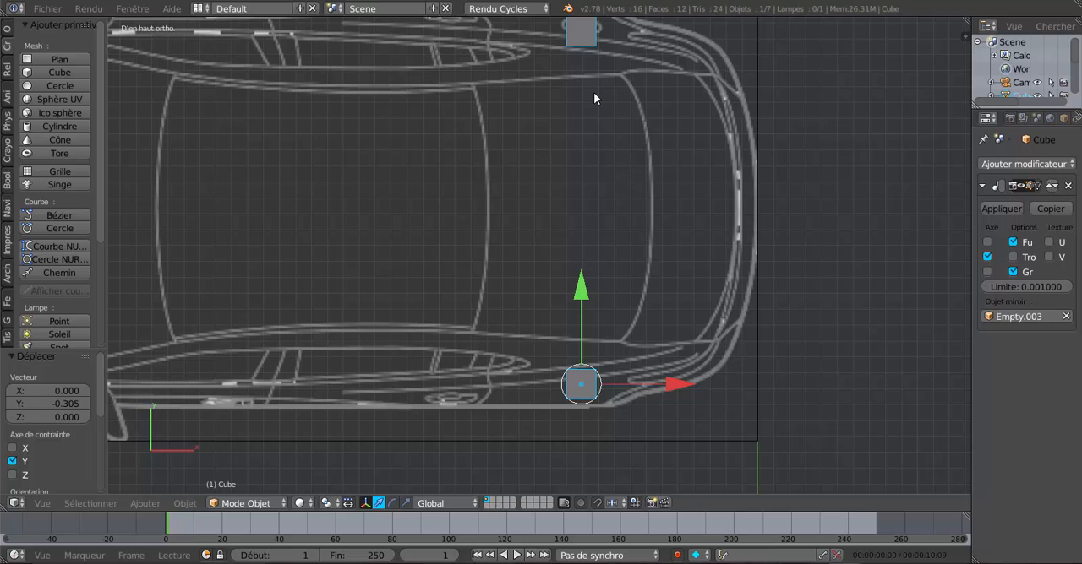
pyautogui.press('KP_1')
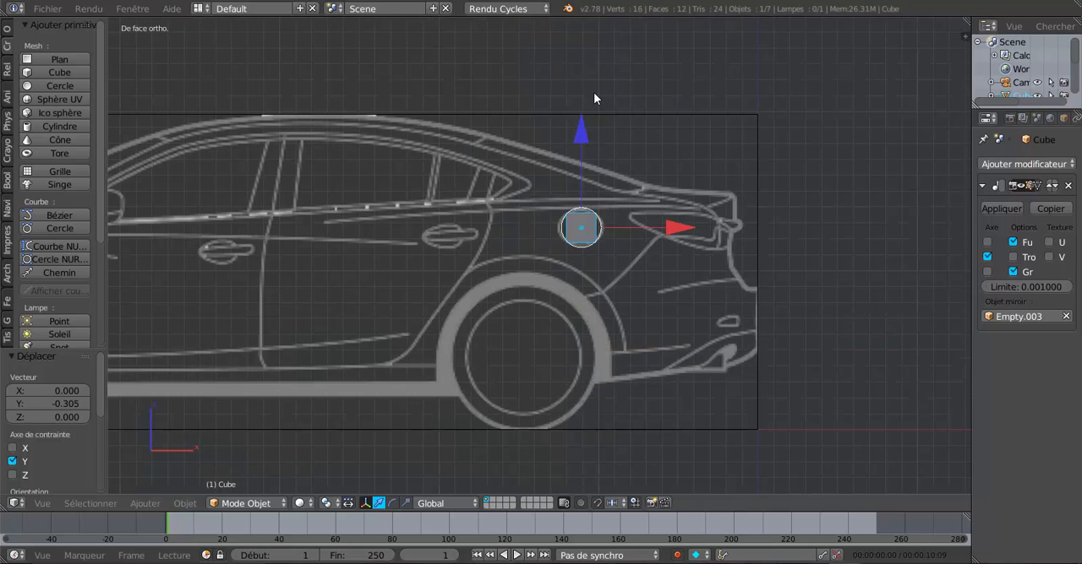
pyautogui.press('KP_7')
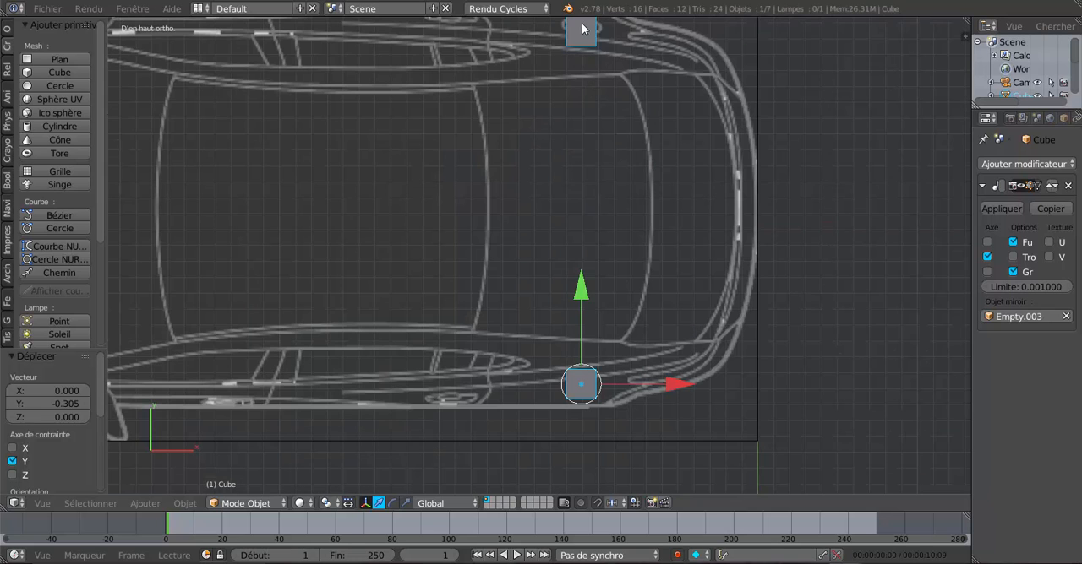
# Step: In the top view, move the cube 0.458 along Y and -0.547 along X to the roof's rear corner, finishing with -0.038 Y and -0.005 X
pyautogui.moveTo(582, 264); pyautogui.dragTo(585, 215)
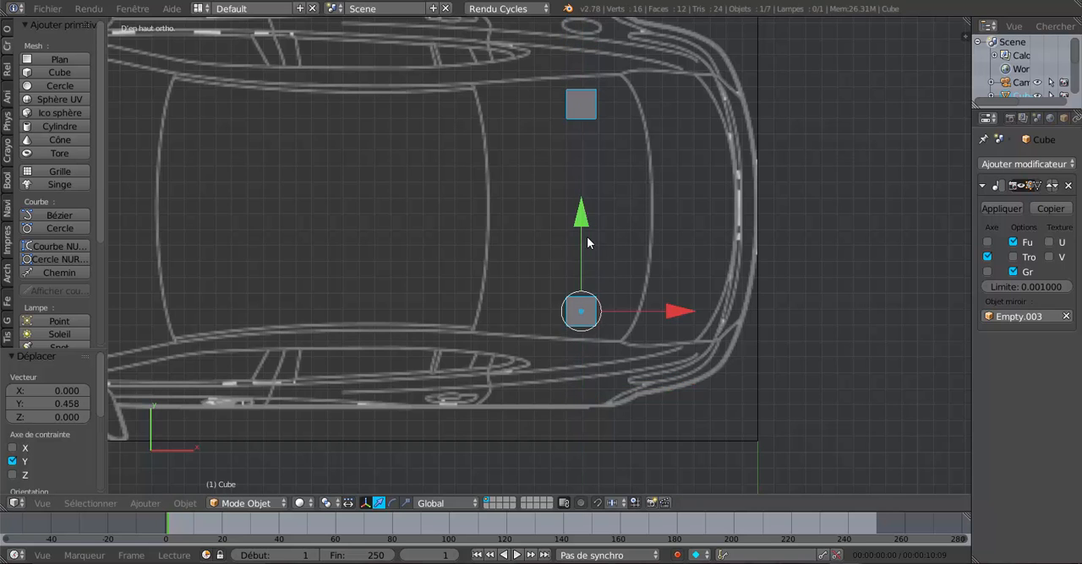
pyautogui.moveTo(661, 315); pyautogui.dragTo(578, 309)
pyautogui.scroll(2, 464, 358)
pyautogui.keyDown('shift'); pyautogui.moveTo(464, 358); pyautogui.dragTo(601, 254, button='middle'); pyautogui.keyUp('shift')
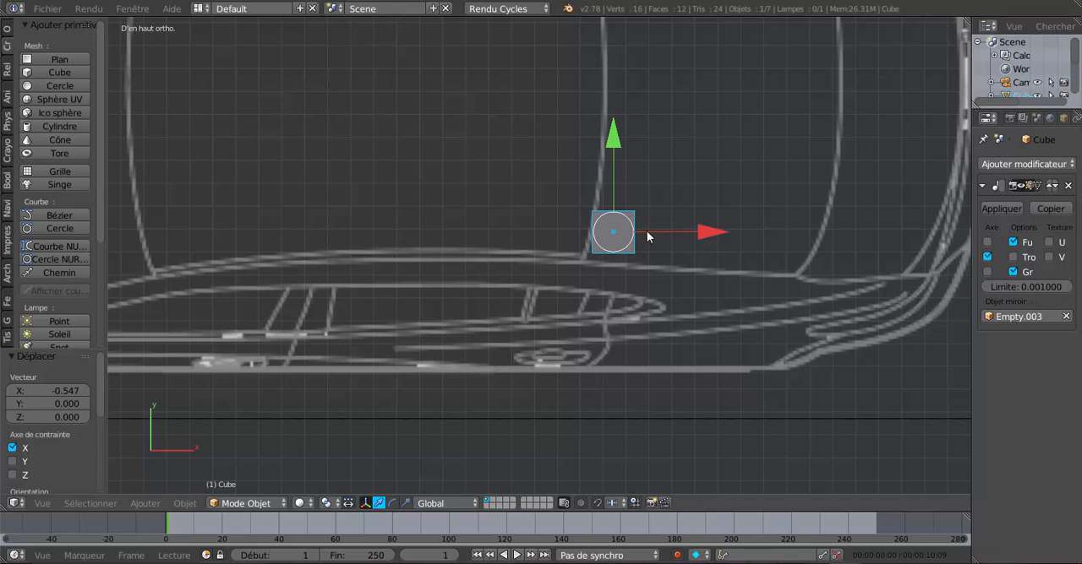
pyautogui.moveTo(700, 234); pyautogui.dragTo(692, 234)
pyautogui.moveTo(594, 142); pyautogui.dragTo(600, 144)
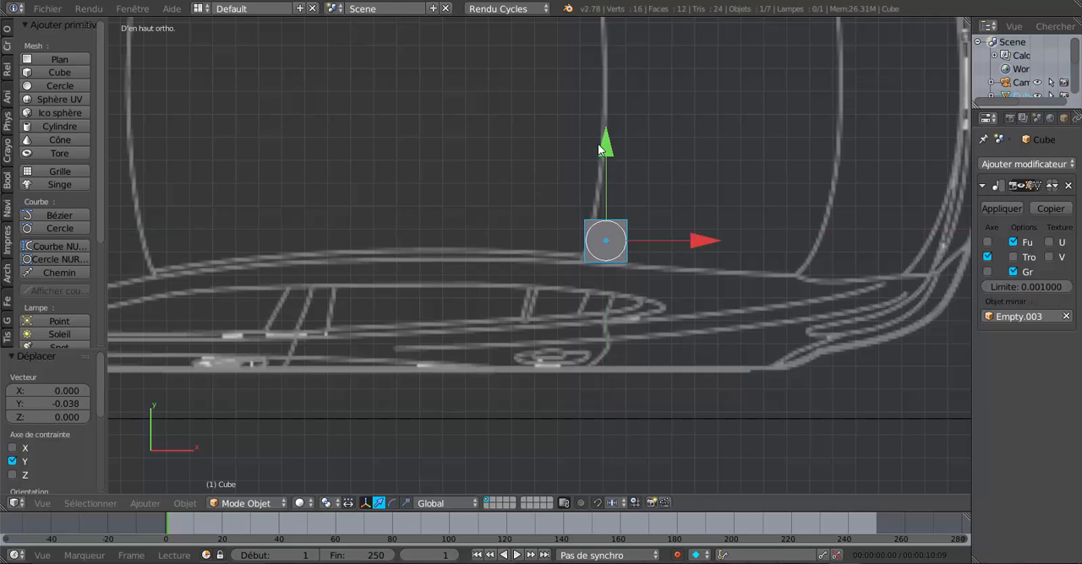
pyautogui.scroll(3, 590, 223)
pyautogui.scroll(2, 746, 235)
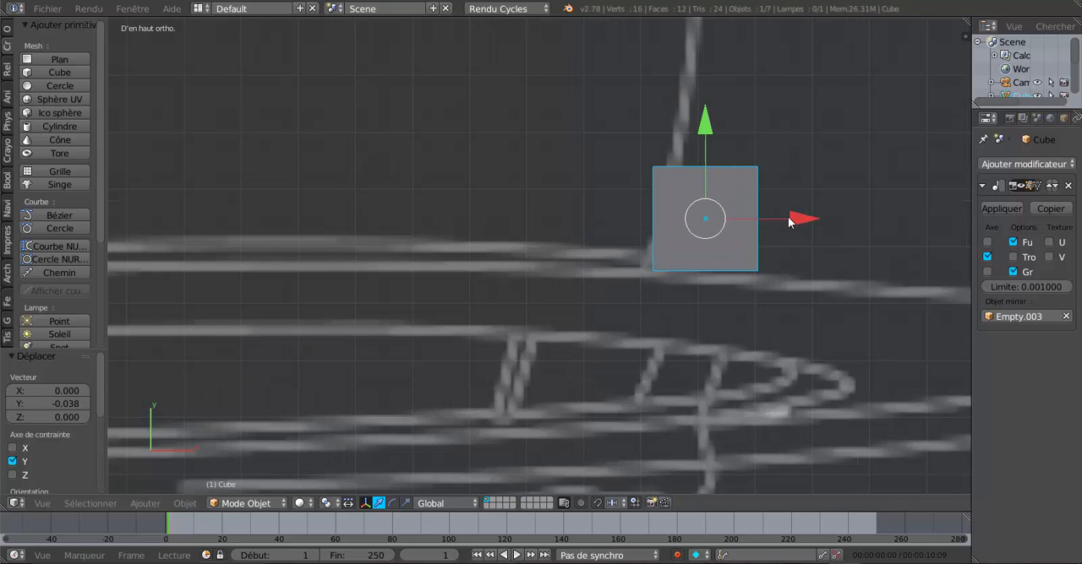
pyautogui.moveTo(788, 221); pyautogui.dragTo(786, 221)
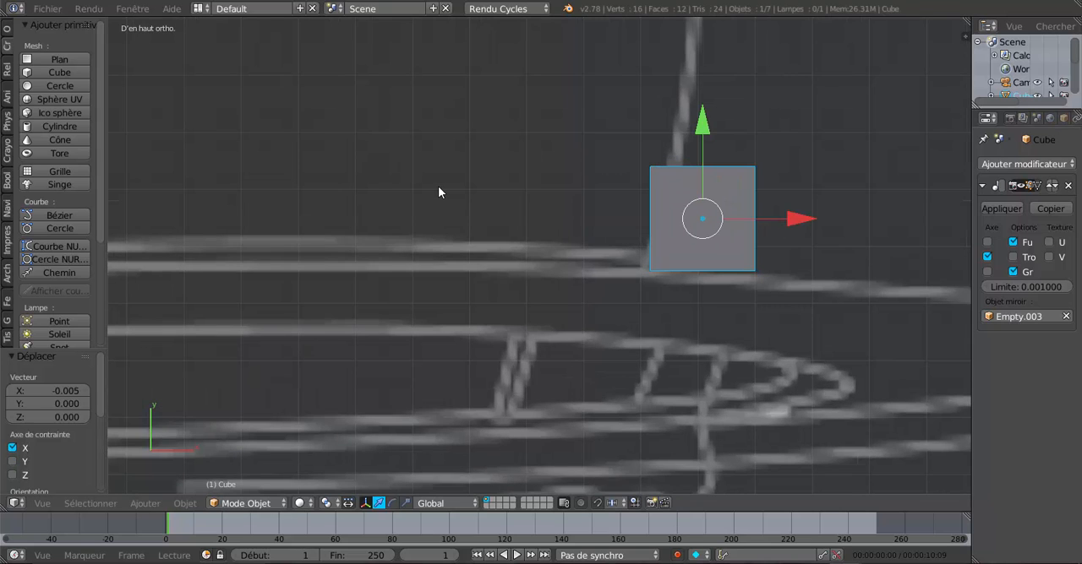
# Step: Raise the cube 0.614 along Z to the roof's rear seam in the front view, show it in wireframe, and compare with the top view
pyautogui.press('KP_1')
pyautogui.scroll(-4, 438, 186)
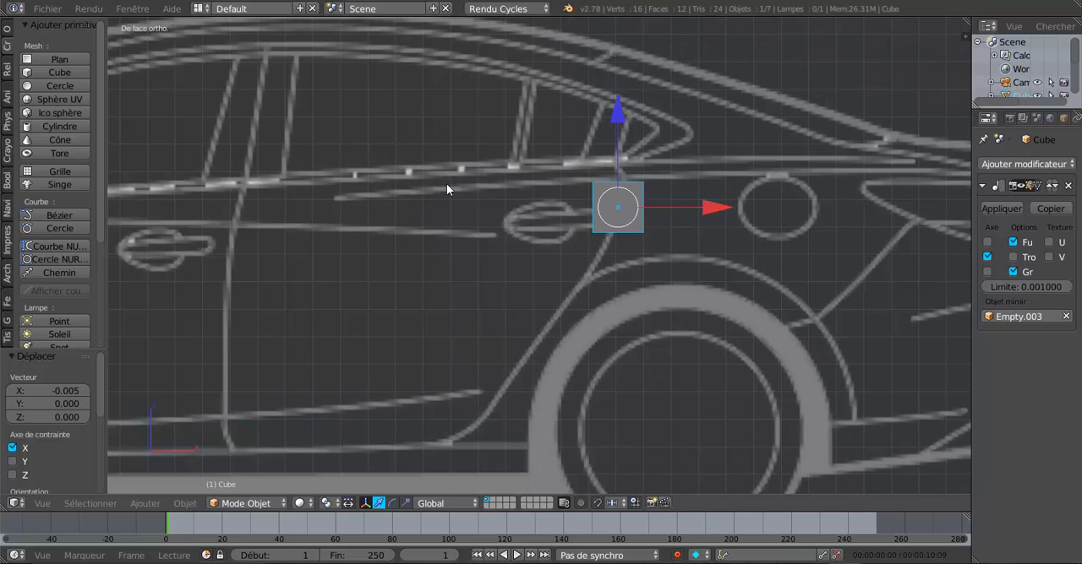
pyautogui.keyDown('shift'); pyautogui.moveTo(564, 111); pyautogui.dragTo(505, 195, button='middle'); pyautogui.keyUp('shift')
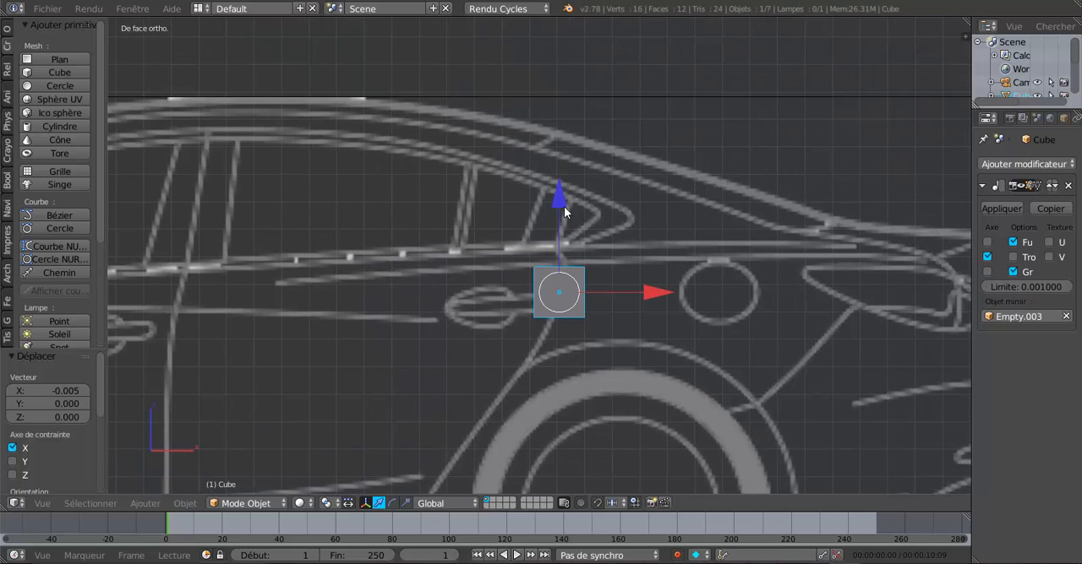
pyautogui.moveTo(564, 206); pyautogui.dragTo(564, 34)
pyautogui.keyDown('shift'); pyautogui.moveTo(554, 196); pyautogui.dragTo(553, 301, button='middle'); pyautogui.keyUp('shift')
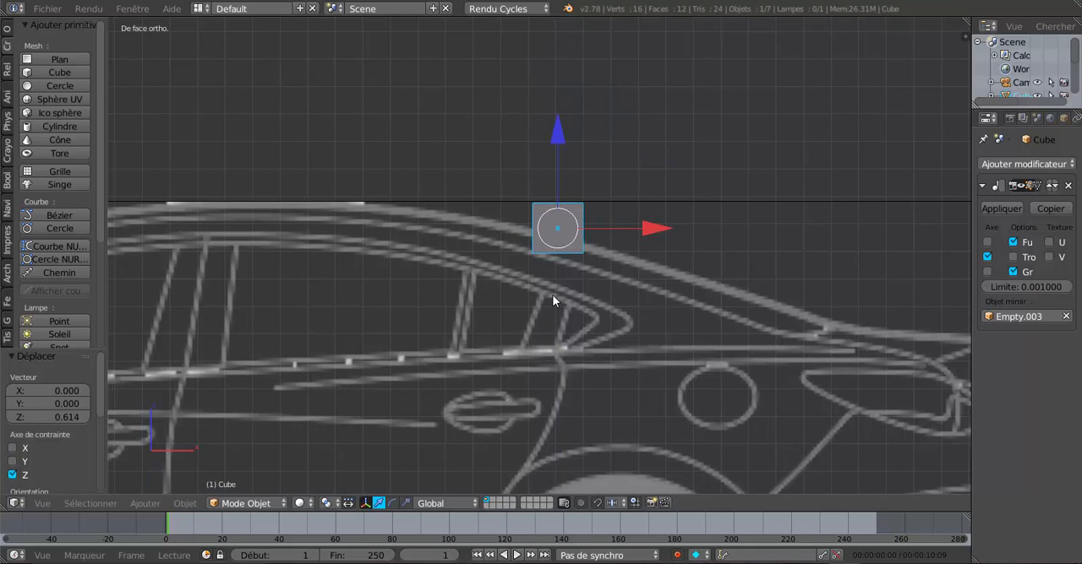
pyautogui.scroll(5, 553, 301)
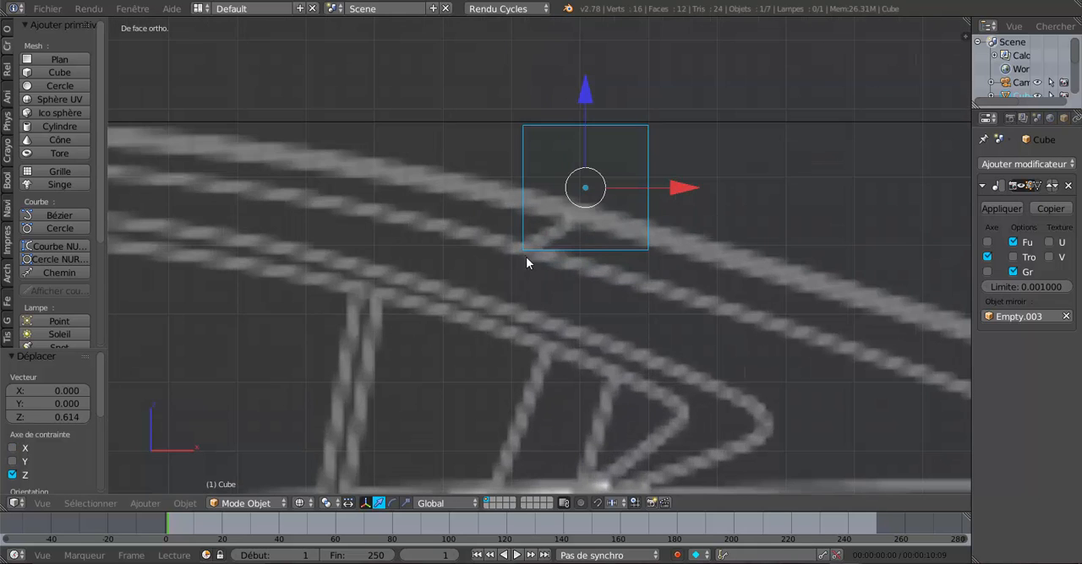
pyautogui.press('KP_7')
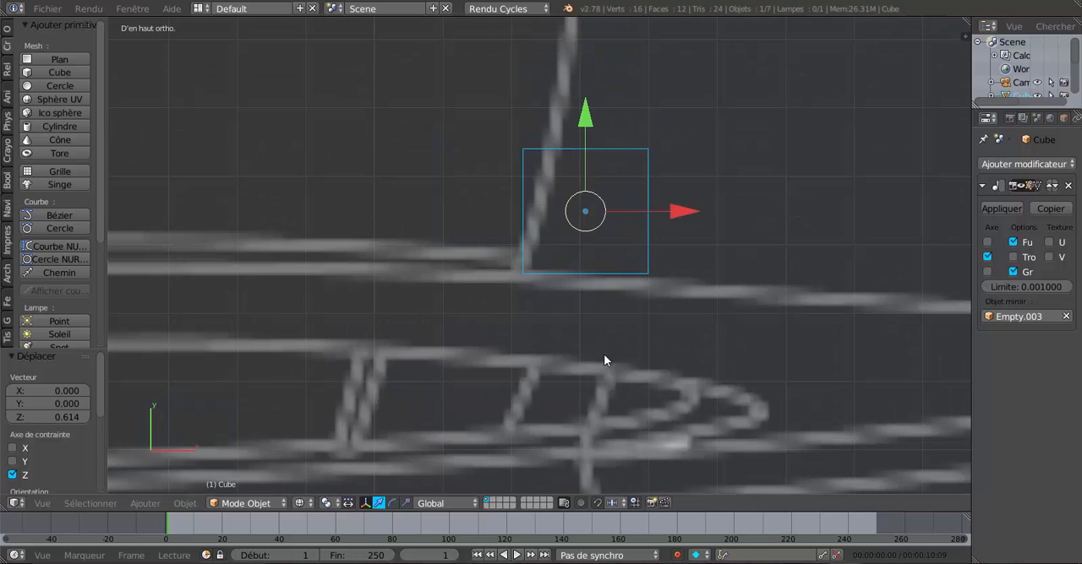
pyautogui.press('KP_1')
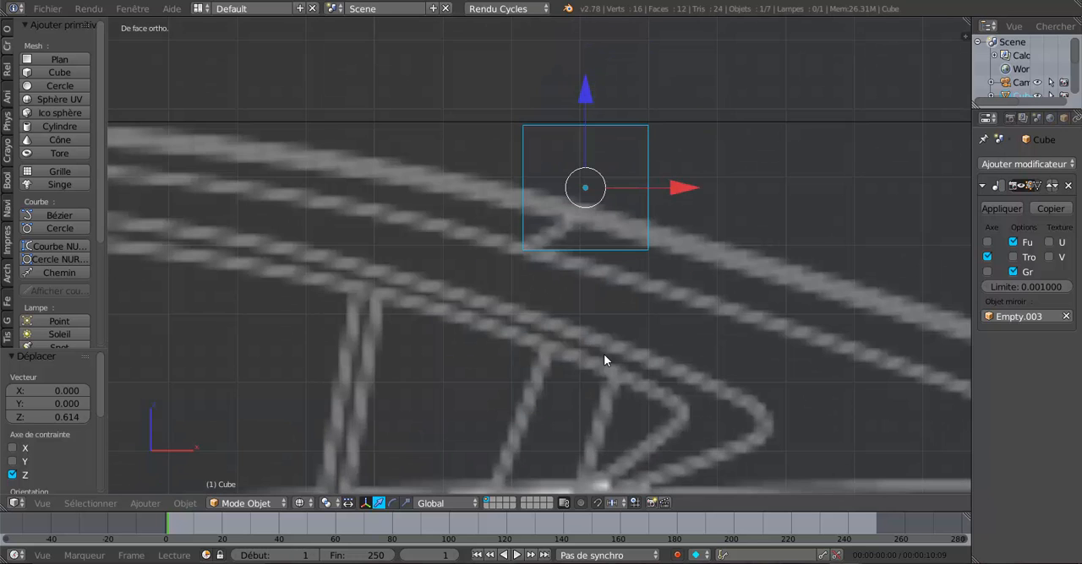
# Step: Move the cube 0.938 rearward along X, lower it to the tail light's forward tip, and fine-tune it -0.007 along X
pyautogui.scroll(-3, 527, 266)
pyautogui.scroll(-2, 658, 256)
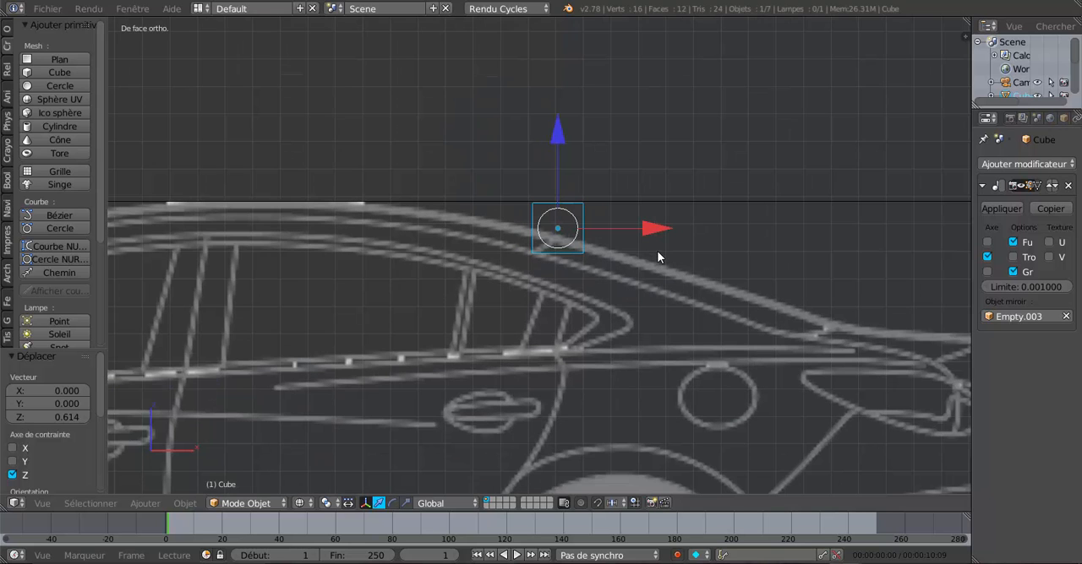
pyautogui.moveTo(647, 230); pyautogui.dragTo(906, 228)
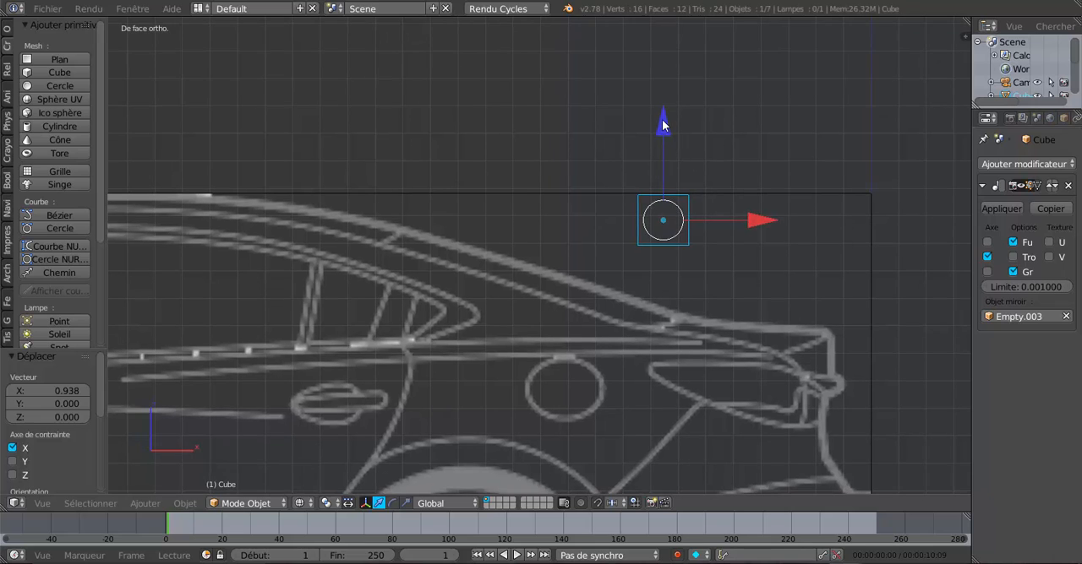
pyautogui.moveTo(662, 119); pyautogui.dragTo(710, 238)
pyautogui.moveTo(755, 345); pyautogui.dragTo(711, 336)
pyautogui.moveTo(627, 253); pyautogui.dragTo(631, 269)
pyautogui.moveTo(715, 361); pyautogui.dragTo(712, 359)
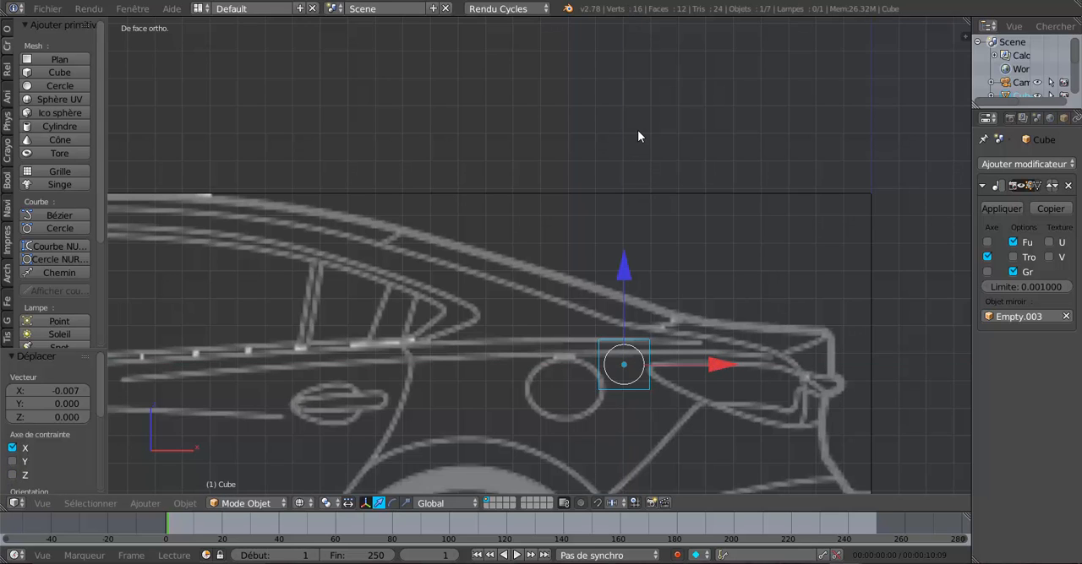
# Step: In the top view, move the cube -0.385 along Y to the tail light and check both mirrored halves
pyautogui.press('KP_7')
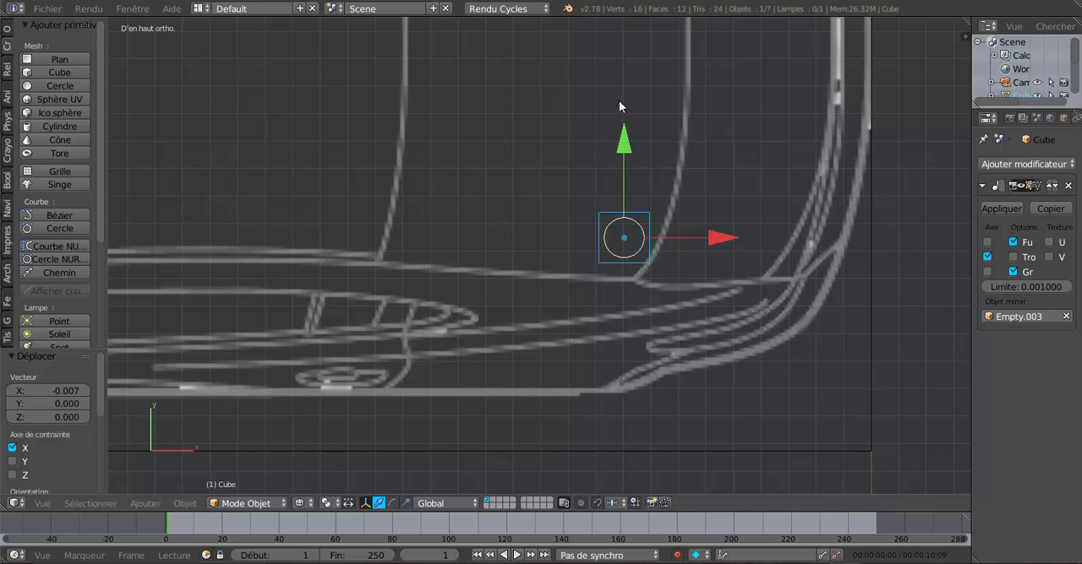
pyautogui.moveTo(624, 137); pyautogui.dragTo(641, 240)
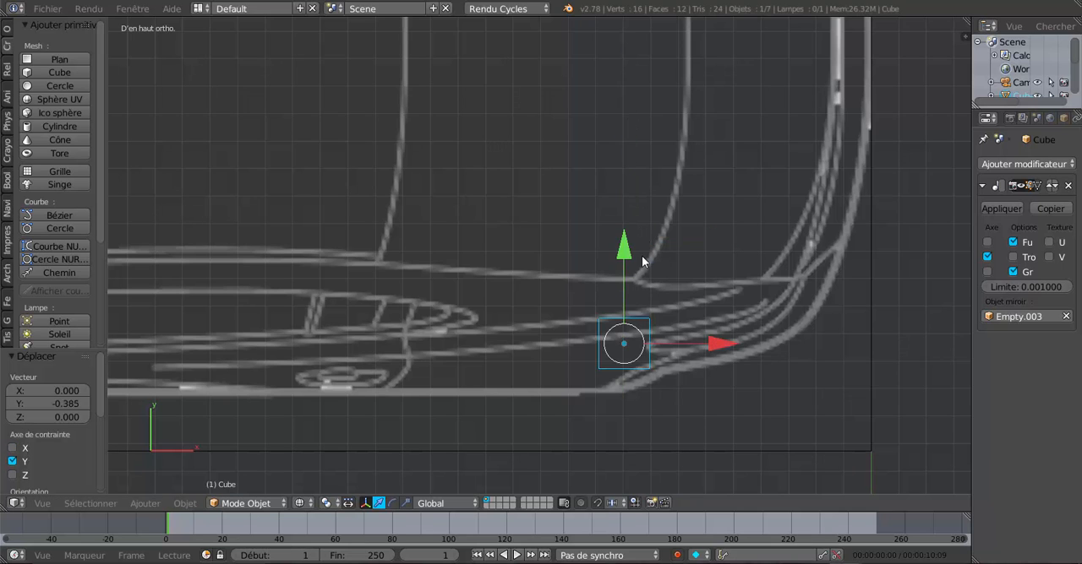
pyautogui.scroll(-3, 639, 320)
pyautogui.scroll(-3, 635, 316)
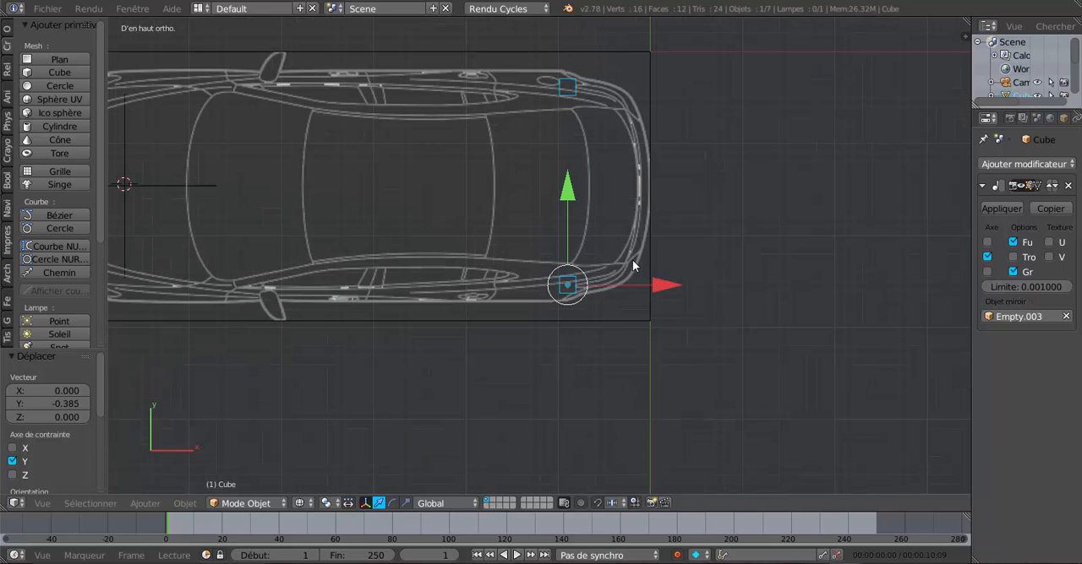
# Step: In the top view, move the cube toward the car's centreline and set it against the rear window's back edge with a final -0.018 along X
pyautogui.moveTo(574, 194); pyautogui.dragTo(577, 119)
pyautogui.moveTo(661, 212); pyautogui.dragTo(690, 229)
pyautogui.scroll(4, 688, 211)
pyautogui.moveTo(600, 148); pyautogui.dragTo(600, 120)
pyautogui.moveTo(685, 214); pyautogui.dragTo(685, 217)
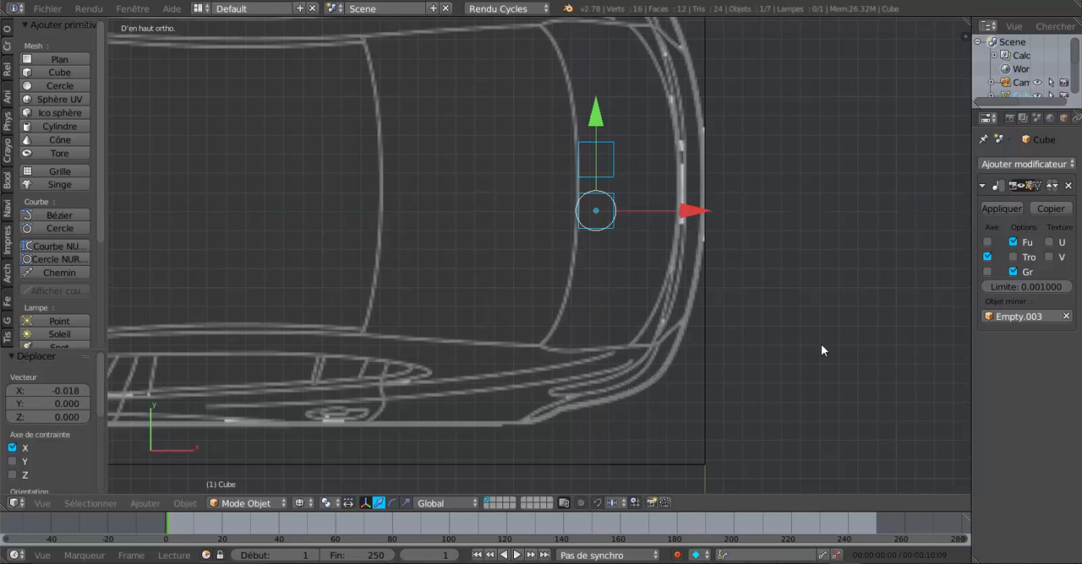
# Step: In the front view, raise the cube 0.258 along Z onto the boot lid behind the rear window
pyautogui.press('KP_1')
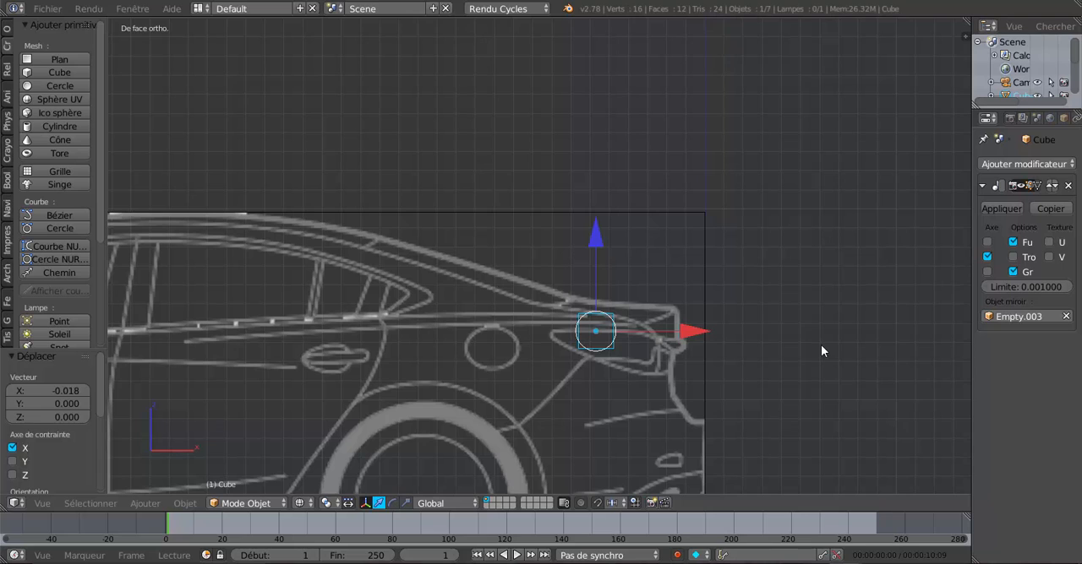
pyautogui.moveTo(596, 242); pyautogui.dragTo(598, 194)
pyautogui.scroll(2, 602, 243)
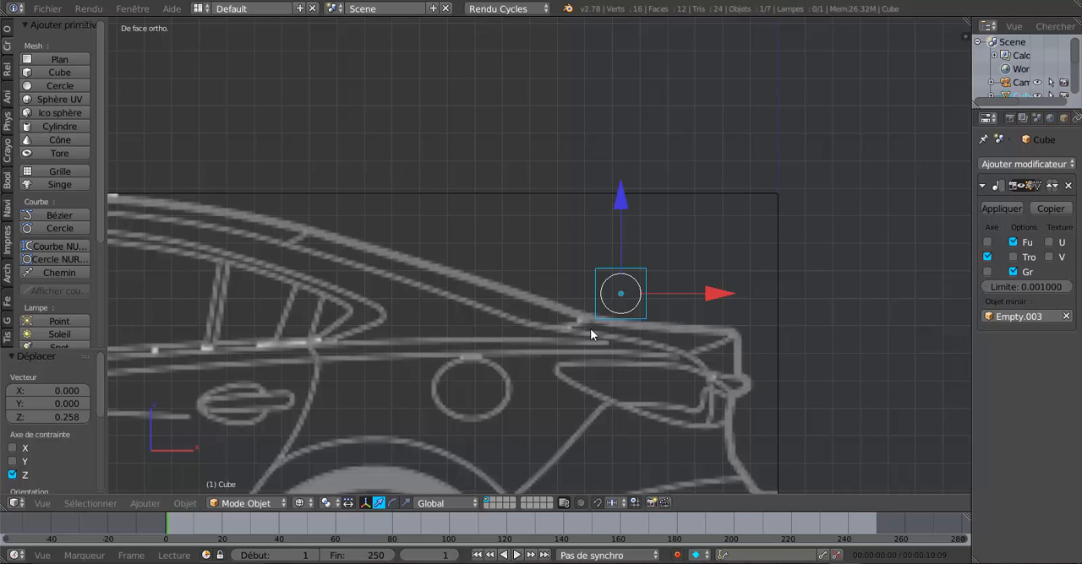
# Step: Move the cube 0.520 along X and lower it to the boot lid's rear edge with a final -0.029 along Z, checking the top view
pyautogui.moveTo(712, 297); pyautogui.dragTo(854, 287)
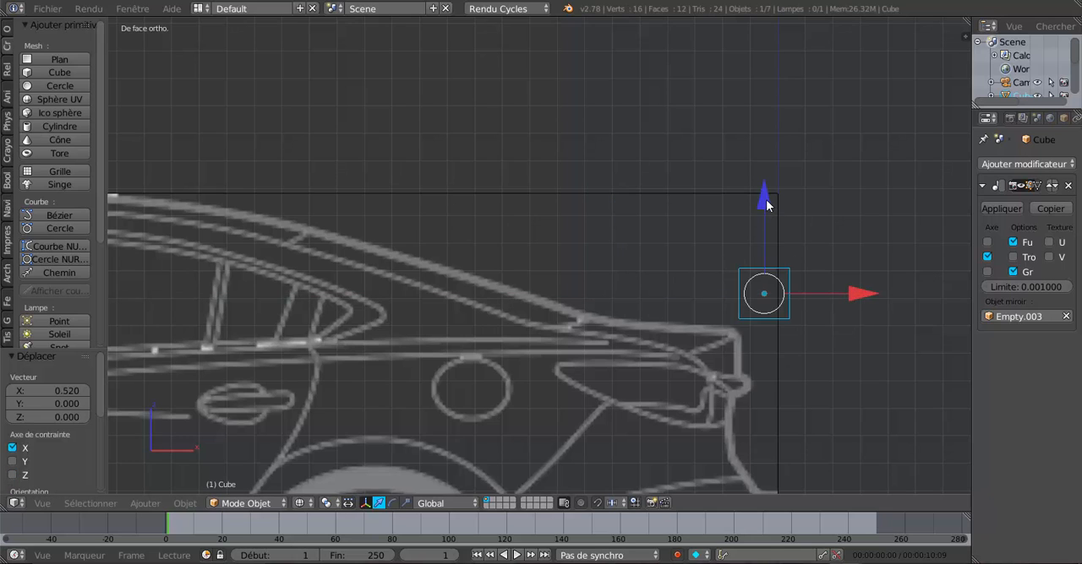
pyautogui.moveTo(766, 199); pyautogui.dragTo(774, 221)
pyautogui.moveTo(856, 316); pyautogui.dragTo(859, 314)
pyautogui.moveTo(763, 224); pyautogui.dragTo(764, 231)
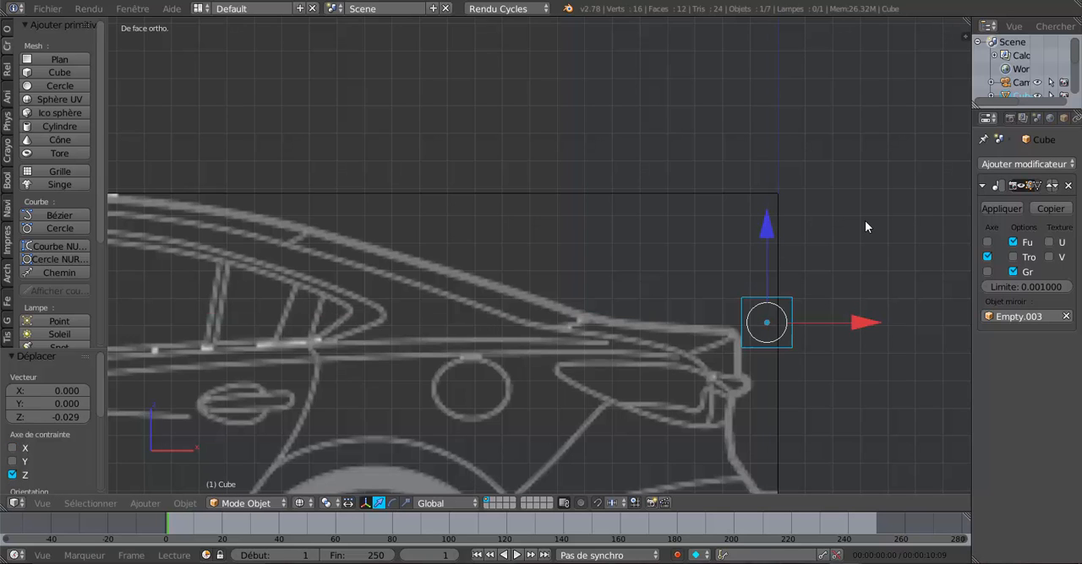
pyautogui.press('KP_7')
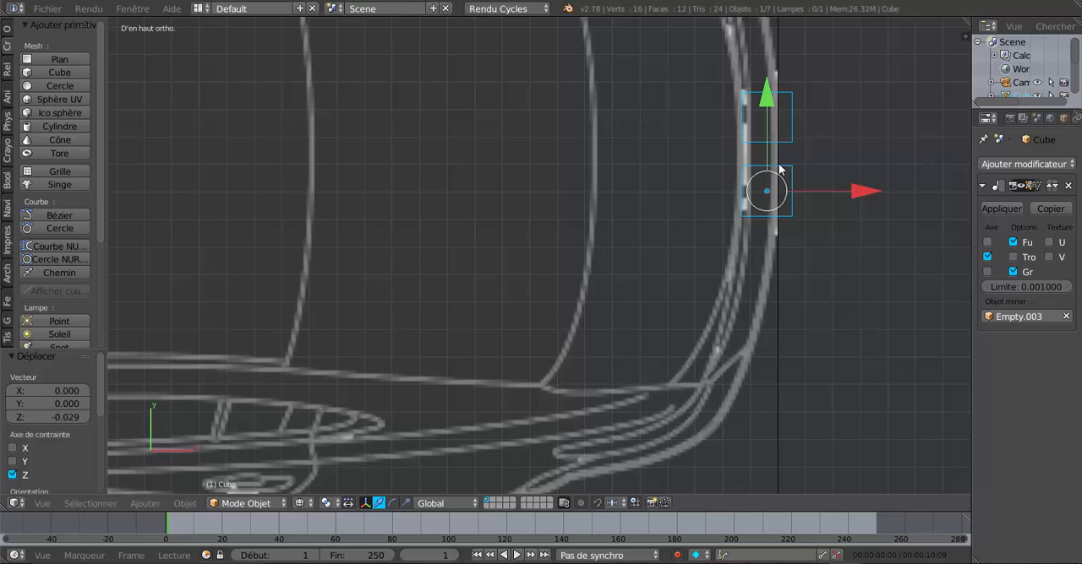
pyautogui.scroll(-2, 680, 330)
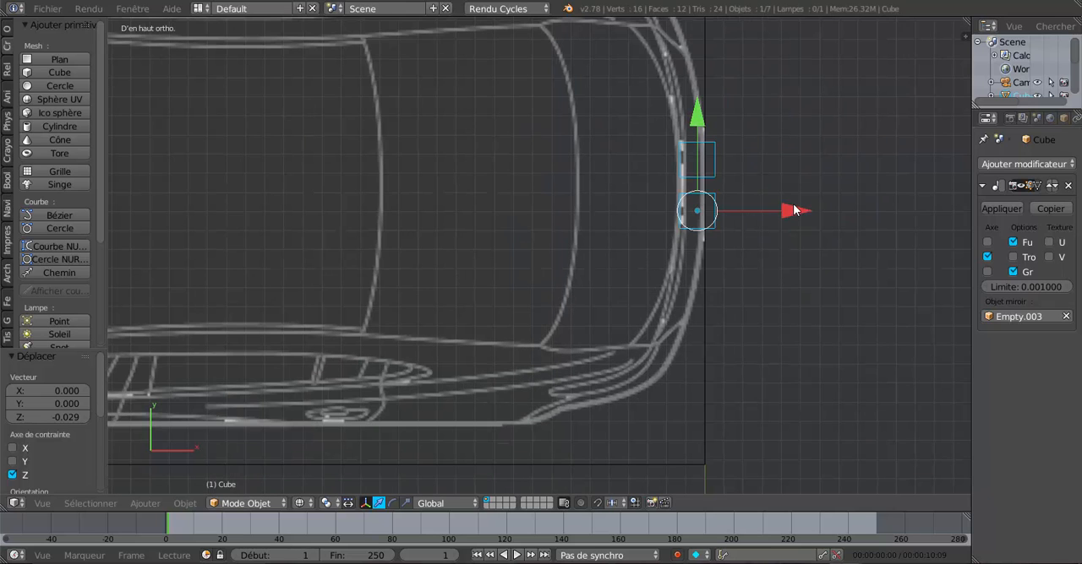
# Step: Move the cube off the boot edge by -0.438 X and -0.421 Y, and carry it toward the car's front by -2.618 and -1.542 along X
pyautogui.moveTo(794, 211); pyautogui.dragTo(710, 221)
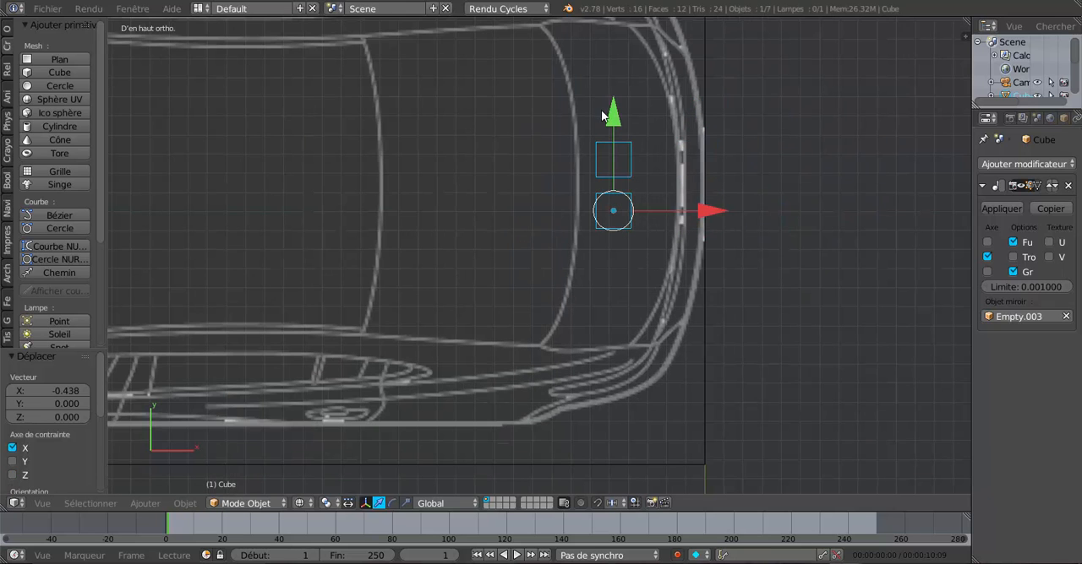
pyautogui.moveTo(615, 122); pyautogui.dragTo(617, 196)
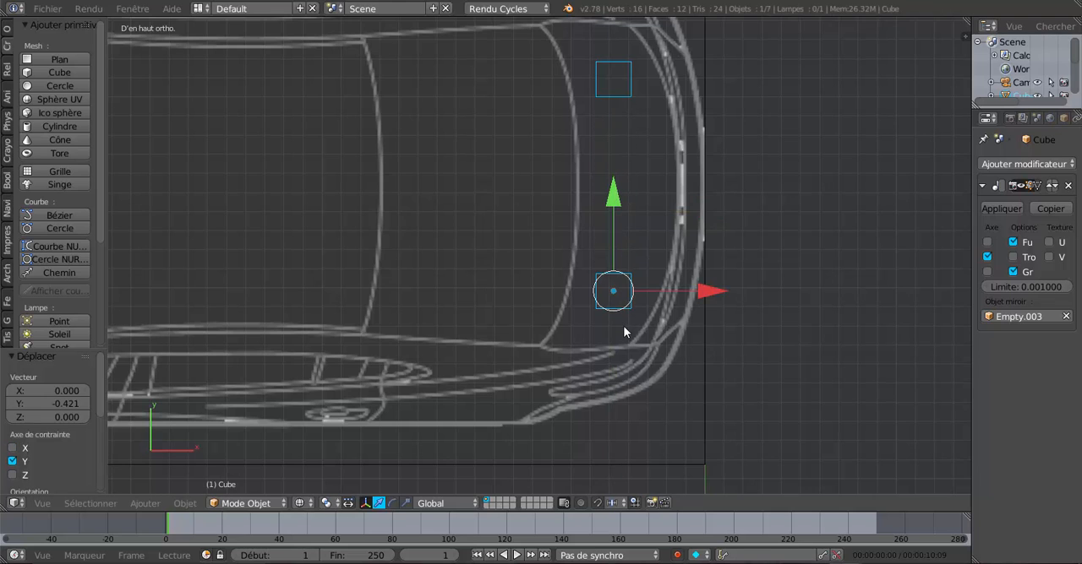
pyautogui.scroll(-2, 600, 372)
pyautogui.moveTo(589, 396); pyautogui.dragTo(632, 304, button='middle')
pyautogui.moveTo(689, 206); pyautogui.dragTo(477, 282)
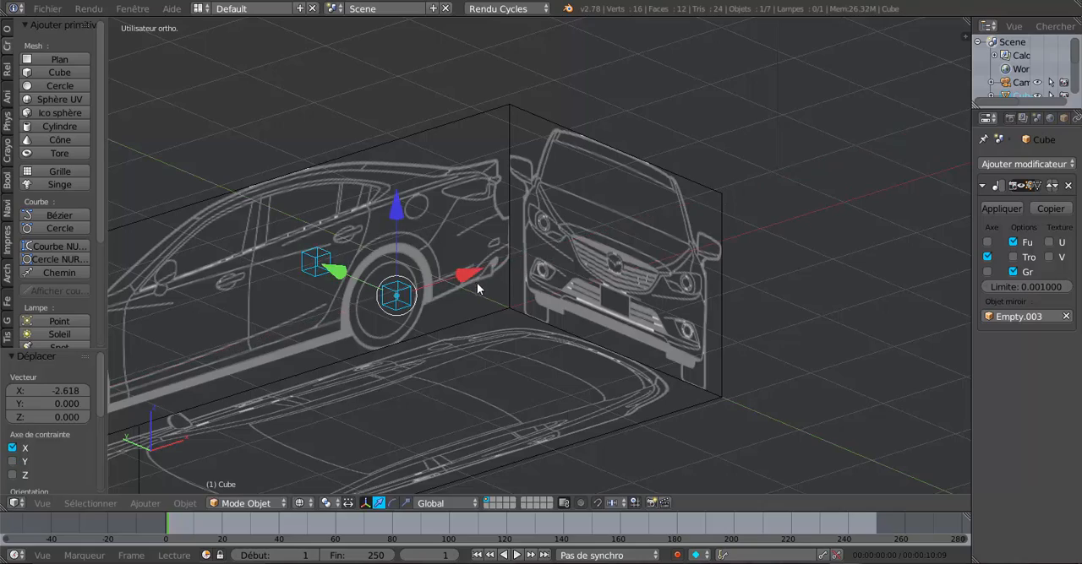
pyautogui.moveTo(477, 282); pyautogui.dragTo(515, 336, button='middle')
pyautogui.moveTo(578, 336); pyautogui.dragTo(417, 294)
pyautogui.moveTo(405, 293); pyautogui.dragTo(537, 260, button='middle')
# Step: In the front view, move the cube -1.014 along X and -0.409 along Z, and align it with the headlight's rear tip with a final 0.009 X
pyautogui.press('KP_1')
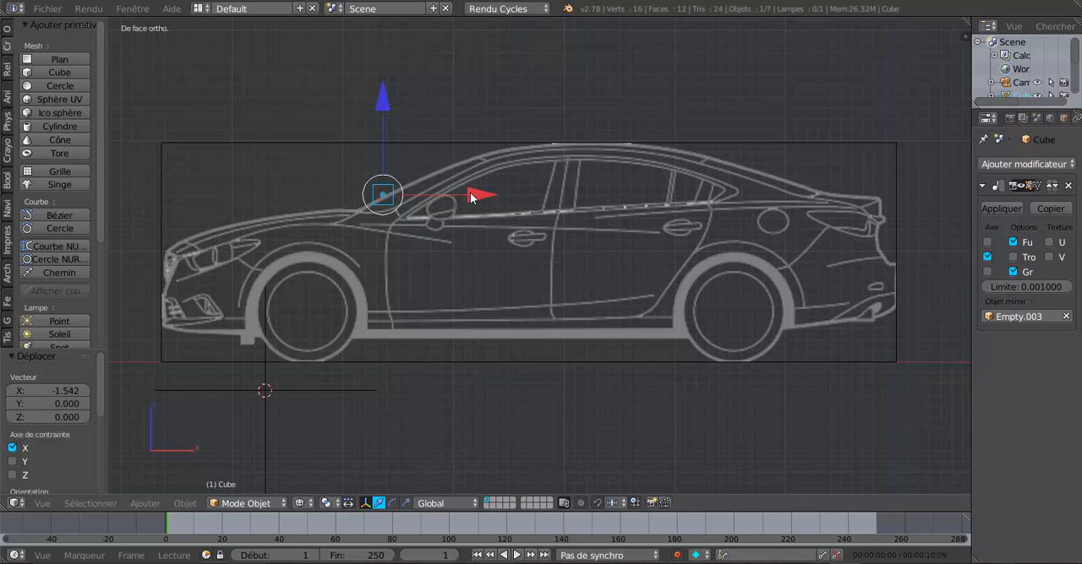
pyautogui.moveTo(470, 194); pyautogui.dragTo(358, 203)
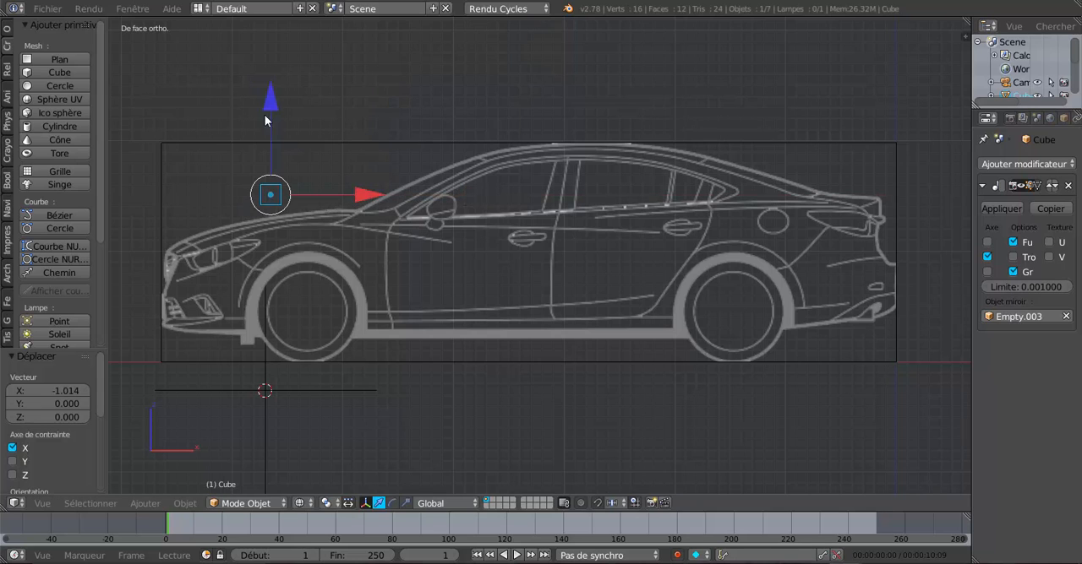
pyautogui.moveTo(264, 115); pyautogui.dragTo(291, 171)
pyautogui.keyDown('shift'); pyautogui.moveTo(347, 244); pyautogui.dragTo(513, 256, button='middle'); pyautogui.keyUp('shift')
pyautogui.scroll(3, 469, 286)
pyautogui.scroll(4, 457, 216)
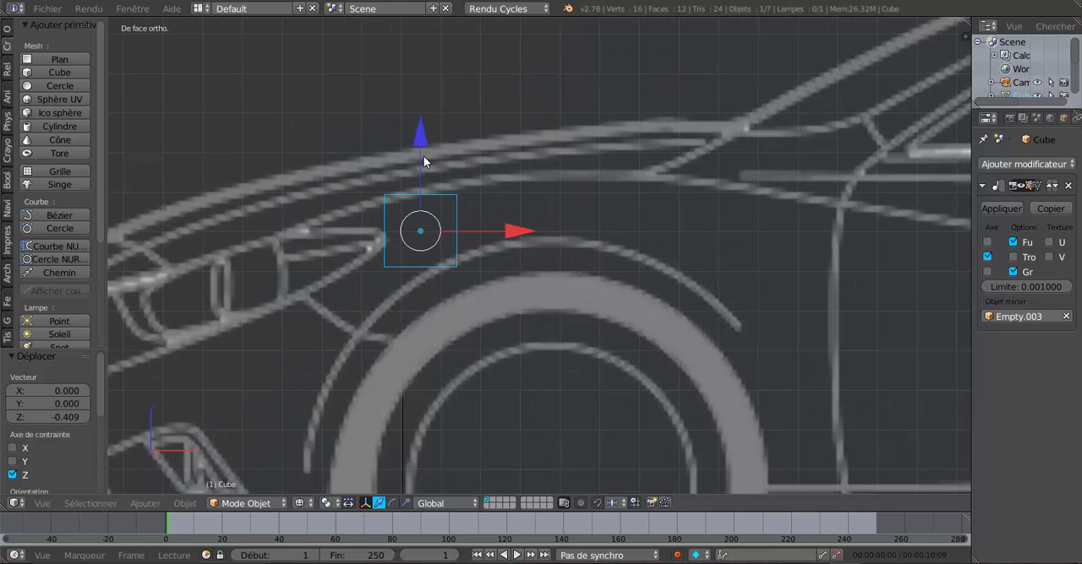
pyautogui.moveTo(420, 137); pyautogui.dragTo(423, 146)
pyautogui.moveTo(507, 229); pyautogui.dragTo(513, 240)
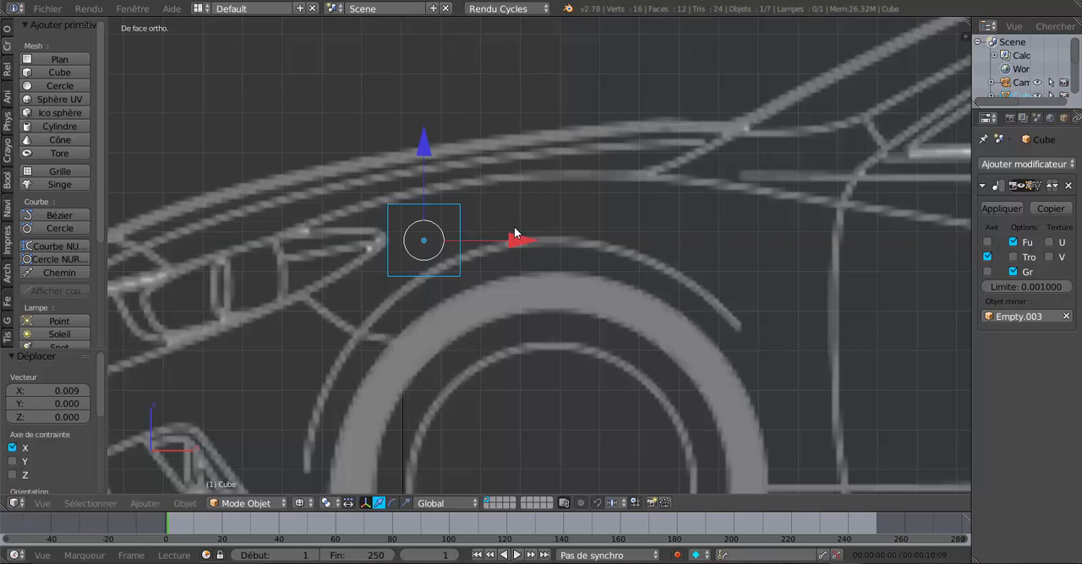
# Step: In the top view, move the cube -0.575 along Y to compare its position with the headlight's rear tip
pyautogui.press('KP_7')
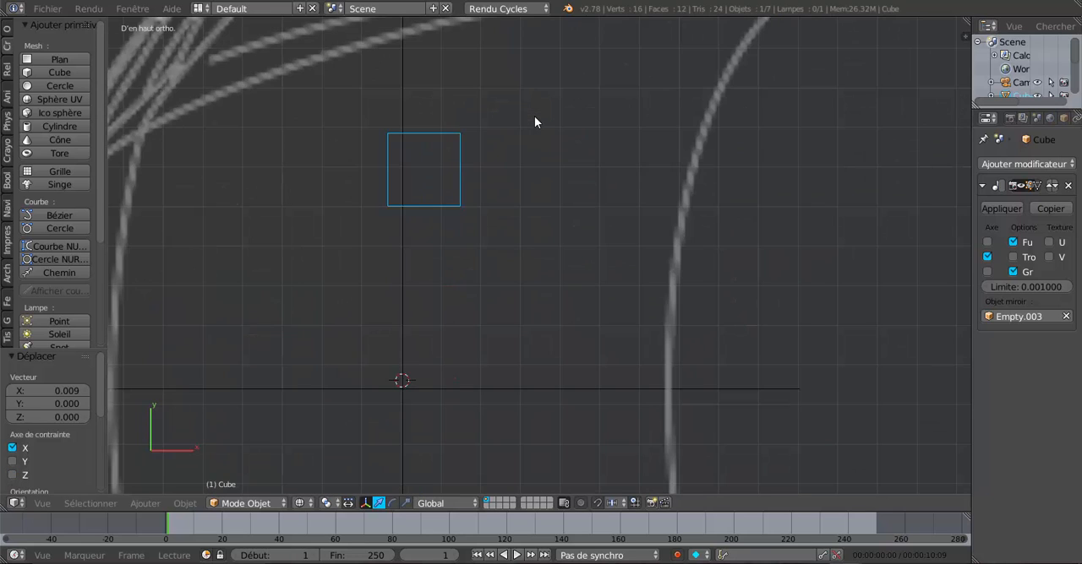
pyautogui.scroll(-3, 534, 115)
pyautogui.scroll(-2, 534, 118)
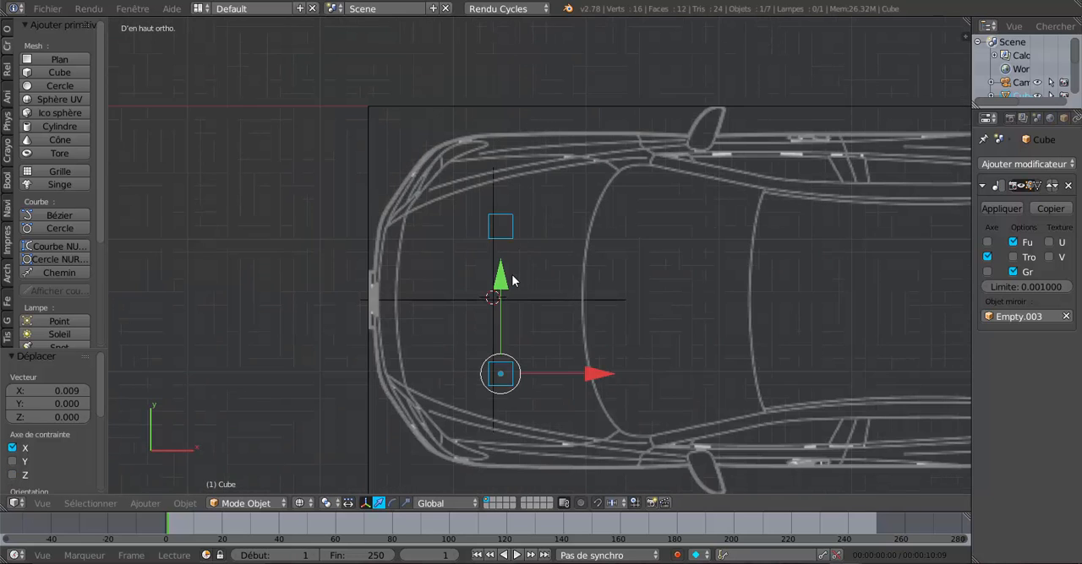
pyautogui.press('g')
pyautogui.press('y')
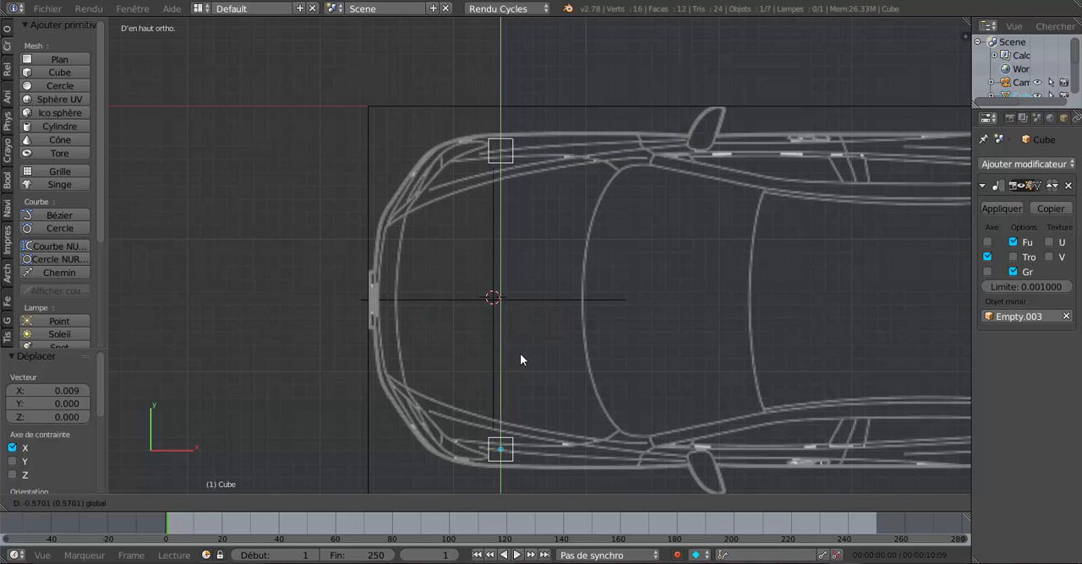
pyautogui.click(520, 361)
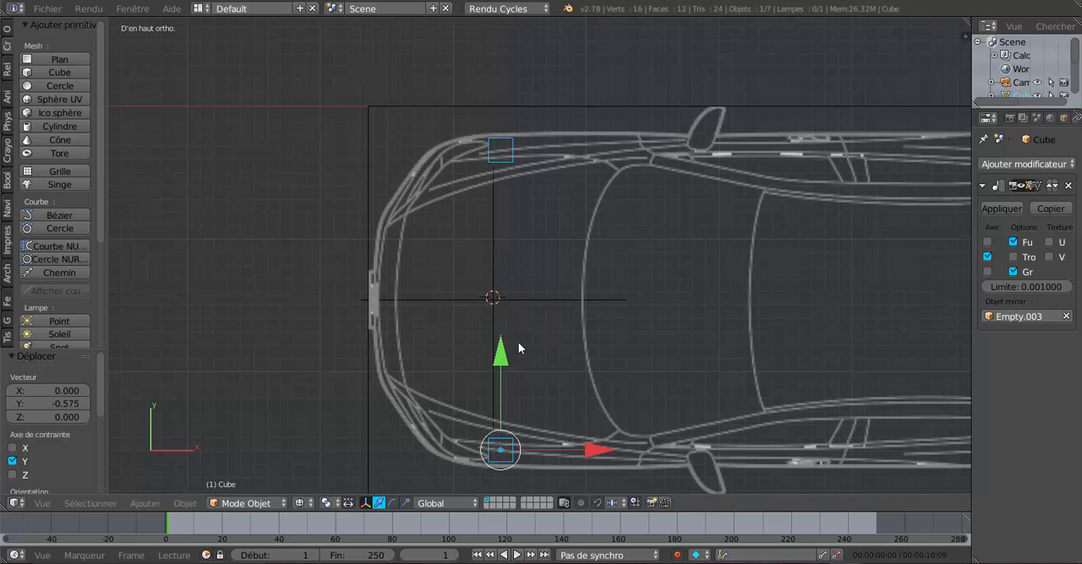
pyautogui.keyDown('shift'); pyautogui.scroll(-6, 519, 350); pyautogui.keyUp('shift')
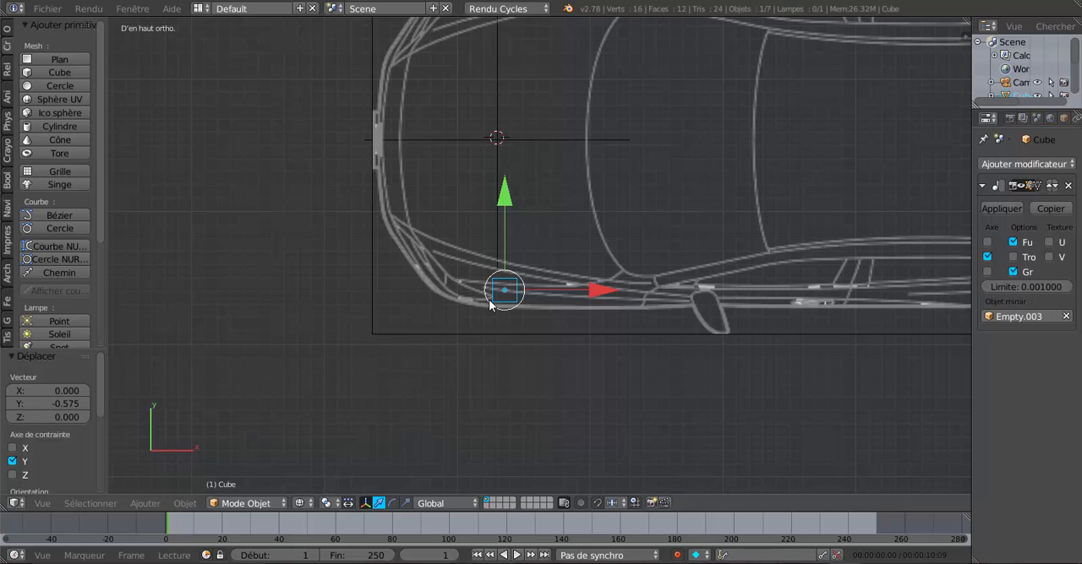
# Step: Move the cube back inward 0.575 along Y and carry it -0.636 along X toward the bonnet's front edge
pyautogui.press('g')
pyautogui.press('y')
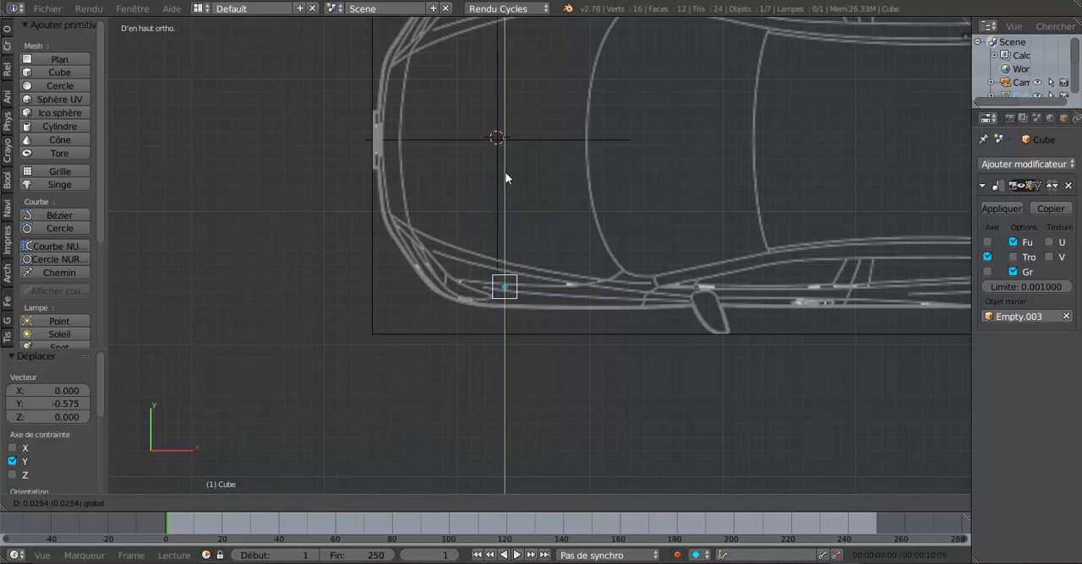
pyautogui.click(514, 117)
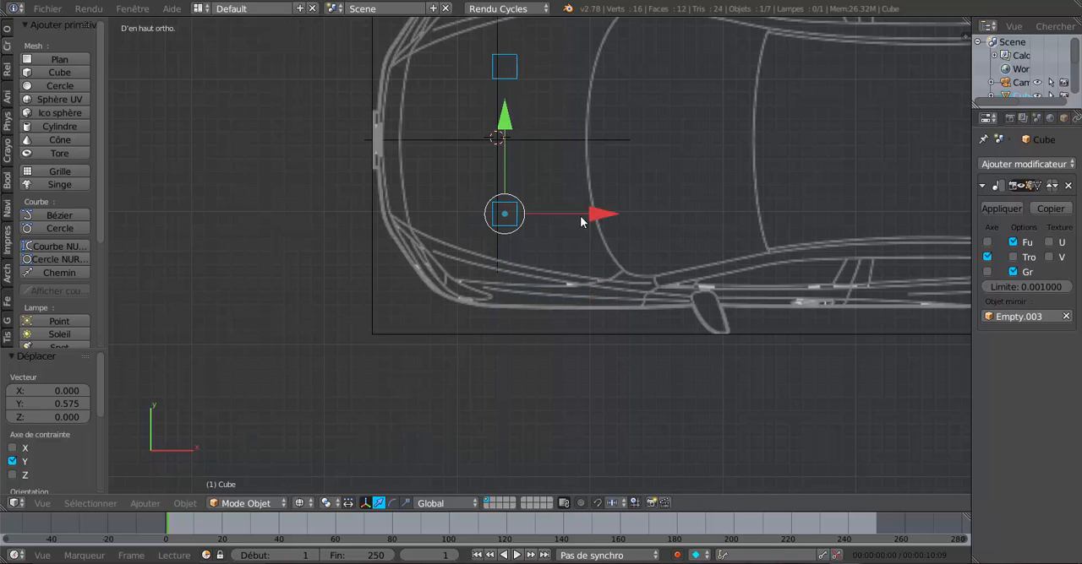
pyautogui.moveTo(602, 216); pyautogui.dragTo(514, 218)
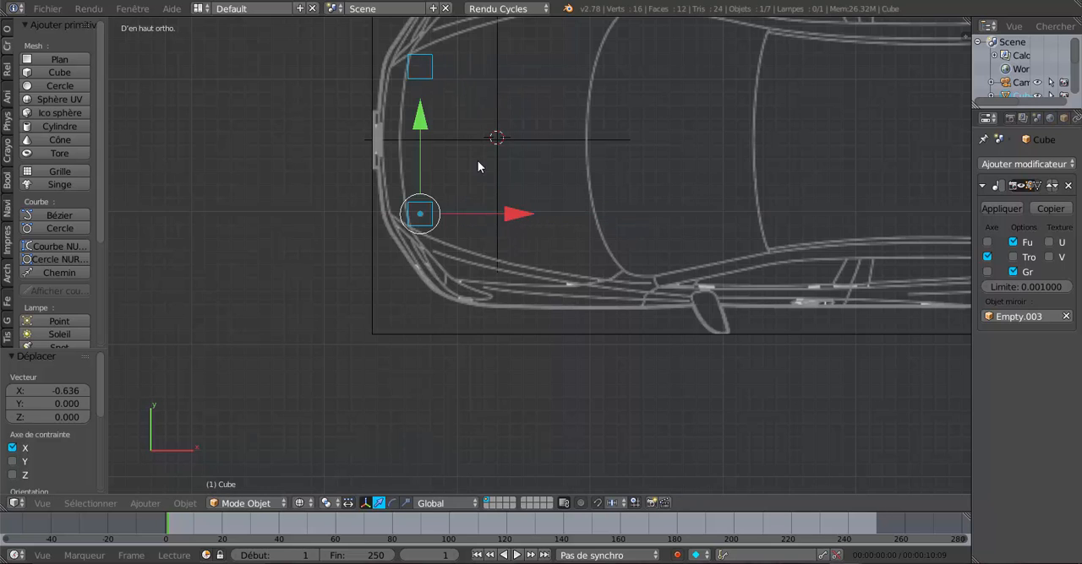
# Step: Move the cube 0.377 along Y toward the centreline and set it against the bonnet's front edge line with -0.029 and -0.018 along X
pyautogui.press('g')
pyautogui.press('y')
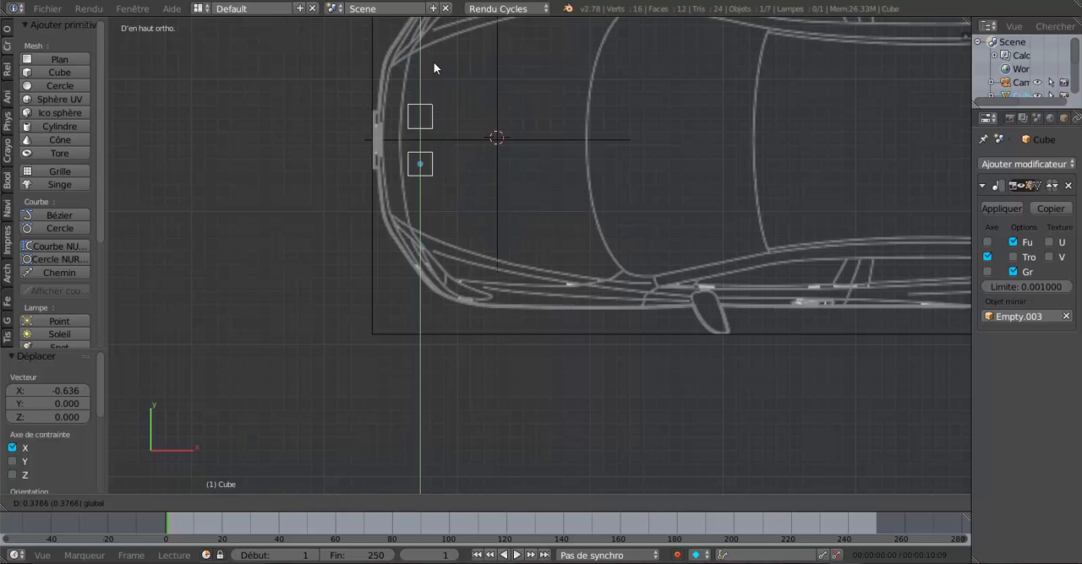
pyautogui.moveTo(433, 64); pyautogui.dragTo(433, 63)
pyautogui.keyDown('shift'); pyautogui.moveTo(452, 154); pyautogui.dragTo(489, 240, button='middle'); pyautogui.keyUp('shift')
pyautogui.scroll(3, 489, 240)
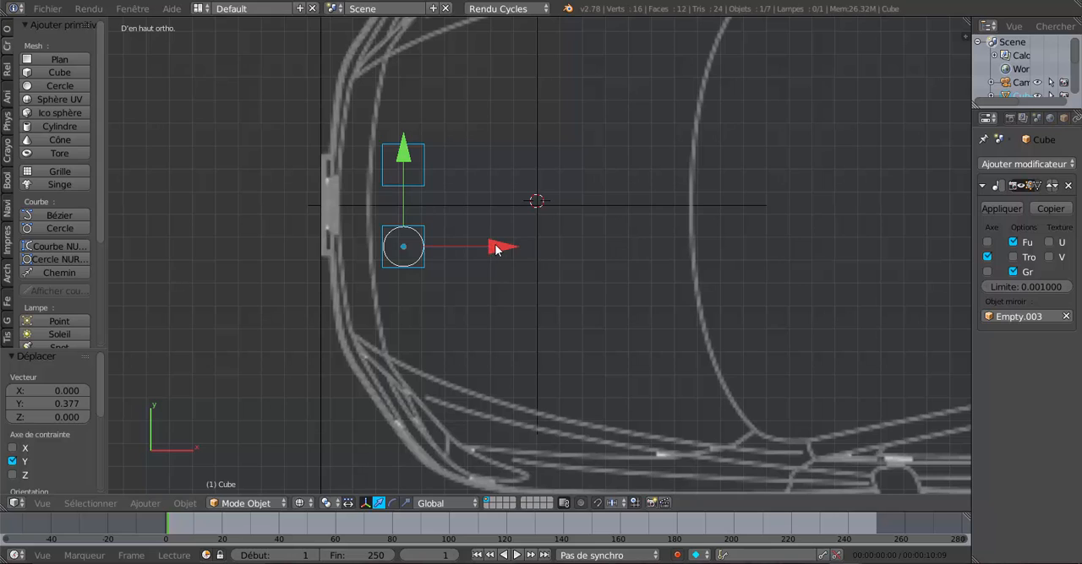
pyautogui.moveTo(496, 248); pyautogui.dragTo(491, 250)
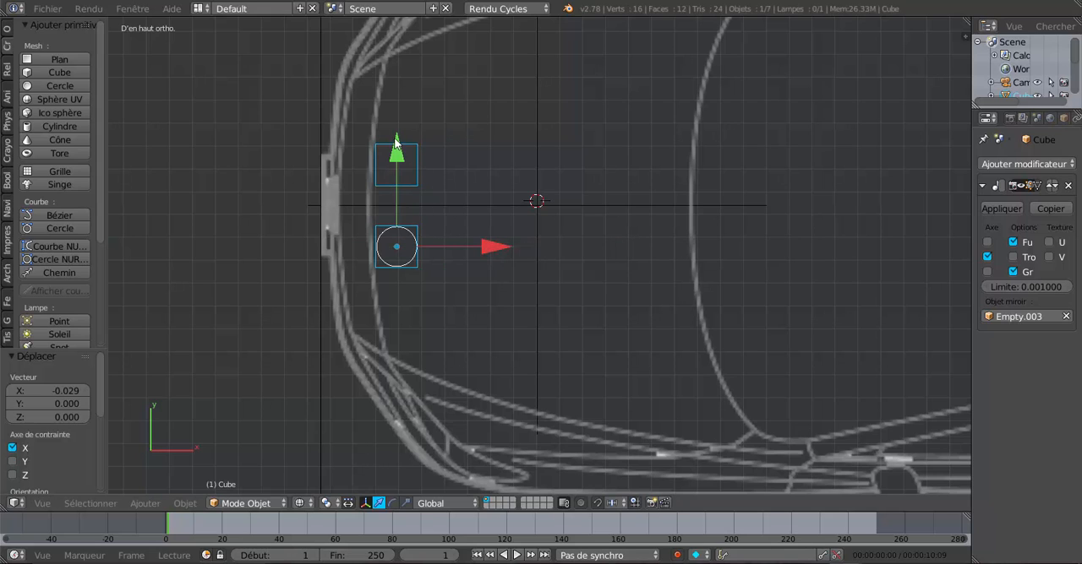
pyautogui.moveTo(396, 136); pyautogui.dragTo(397, 128)
pyautogui.moveTo(493, 234); pyautogui.dragTo(482, 231)
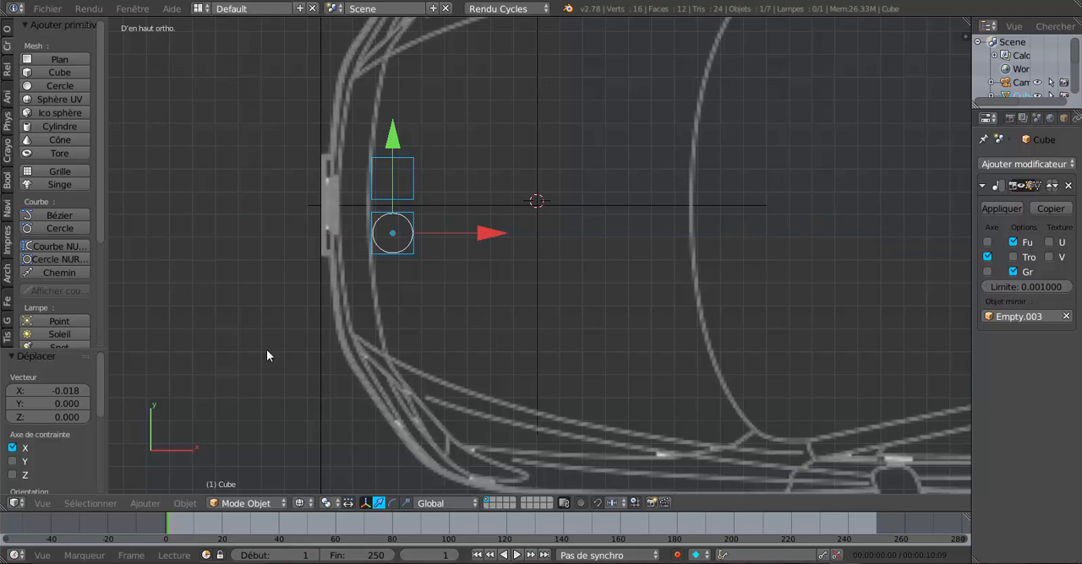
# Step: In the front view, raise the cube 0.098 along Z onto the front of the bonnet
pyautogui.press('KP_1')
pyautogui.scroll(1, 266, 349)
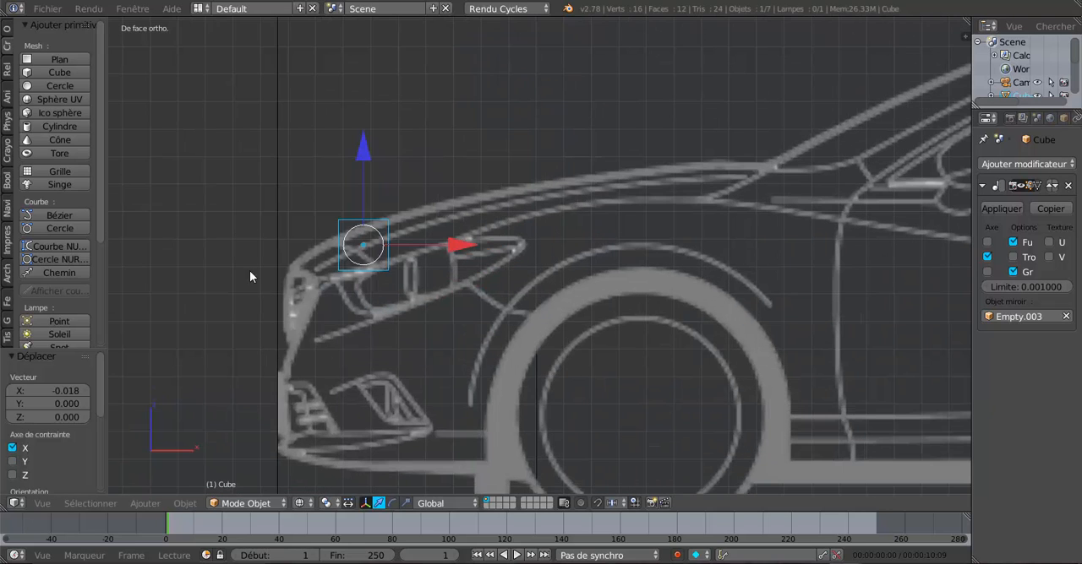
pyautogui.moveTo(374, 157); pyautogui.dragTo(365, 124)
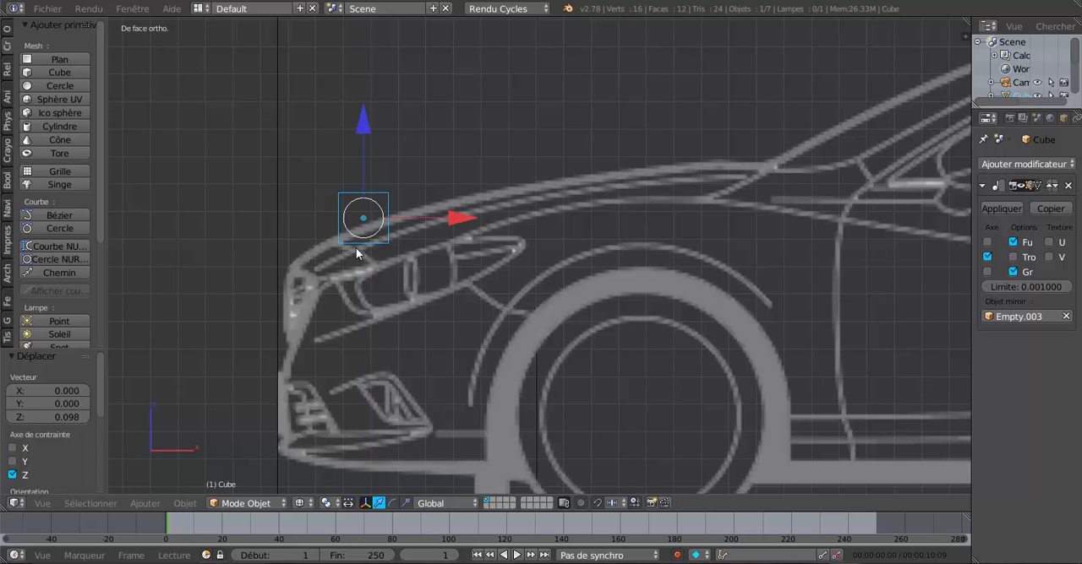
pyautogui.scroll(-5, 629, 247)
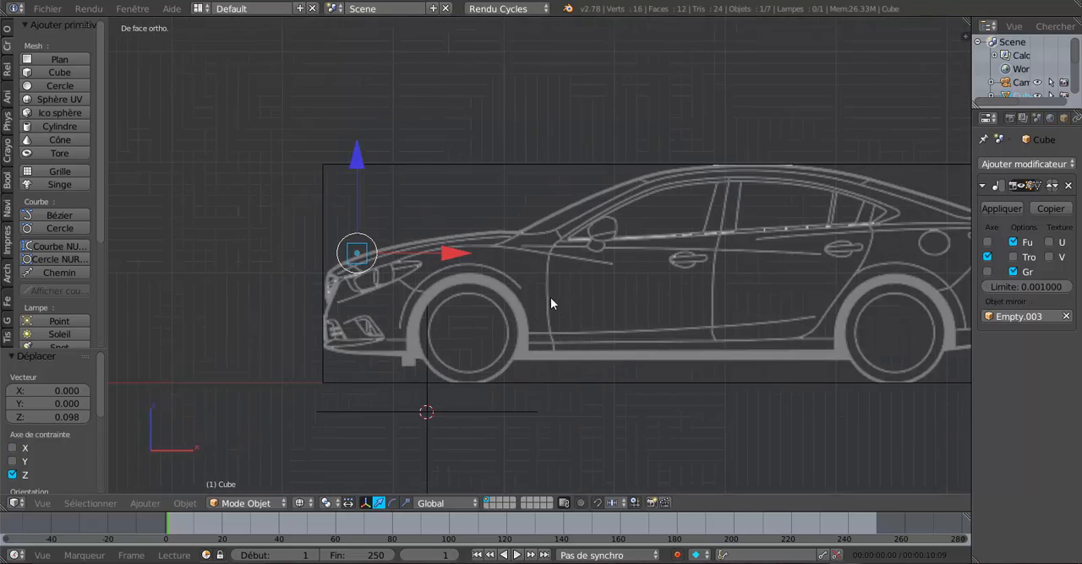
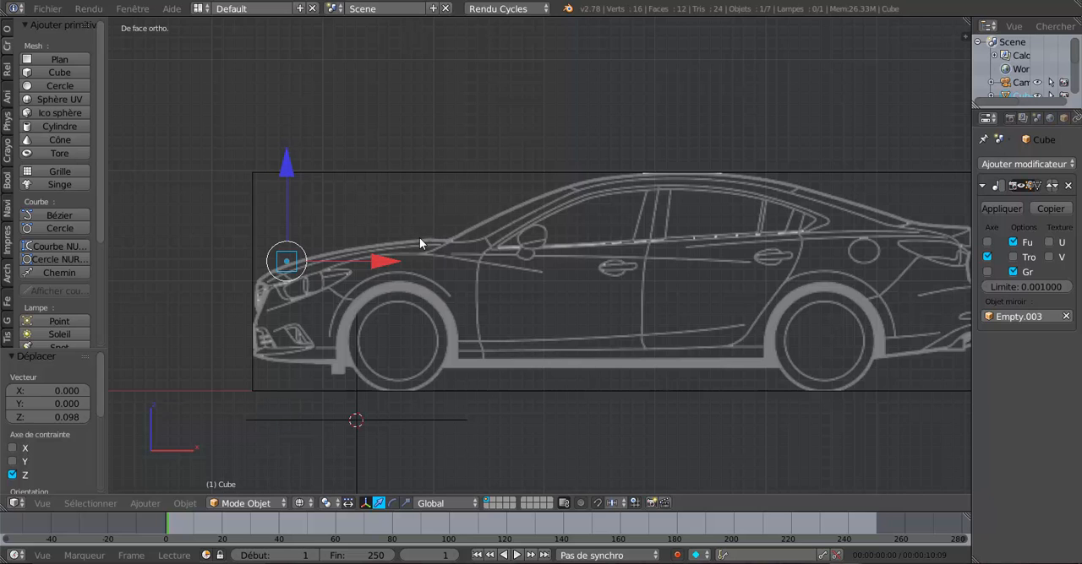
# Step: Examine the cube against the three blueprints in perspective, then against the car's front blueprint in the left view
pyautogui.scroll(-3, 448, 234)
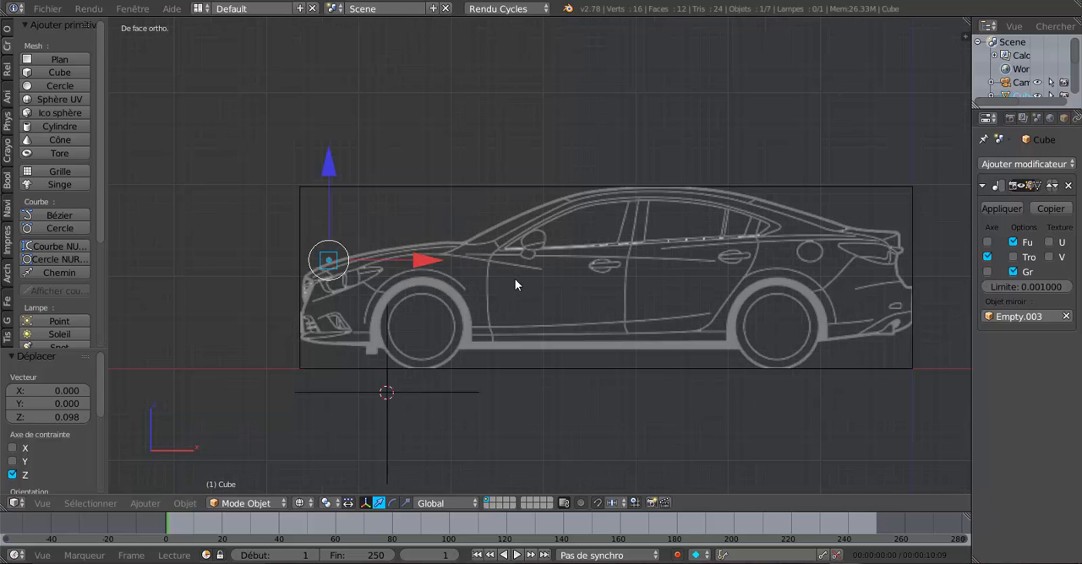
pyautogui.moveTo(515, 280); pyautogui.dragTo(568, 289, button='middle')
pyautogui.scroll(1, 566, 286)
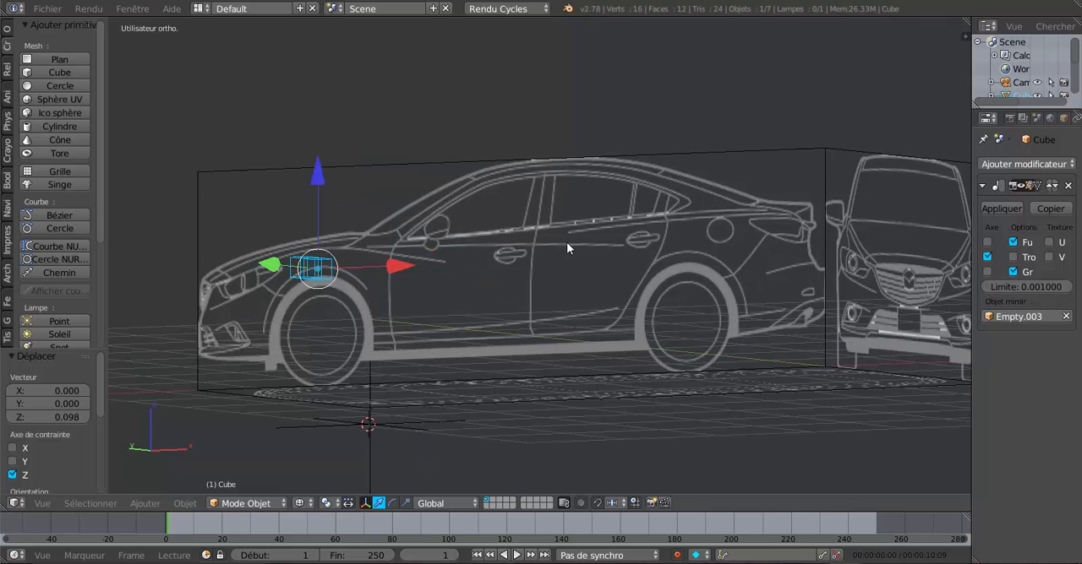
pyautogui.scroll(-3, 652, 260)
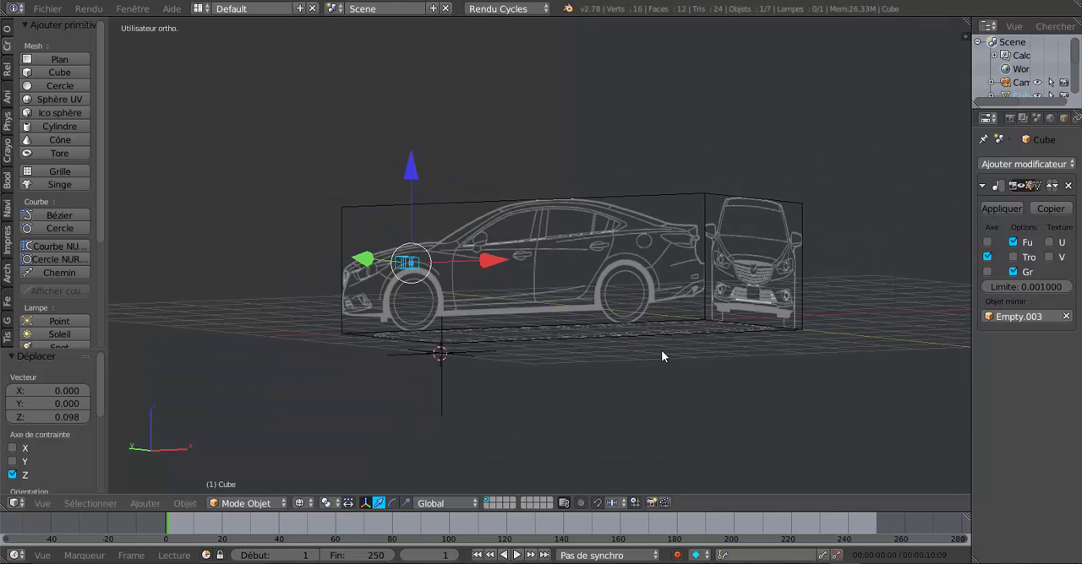
pyautogui.moveTo(662, 352); pyautogui.dragTo(657, 415, button='middle')
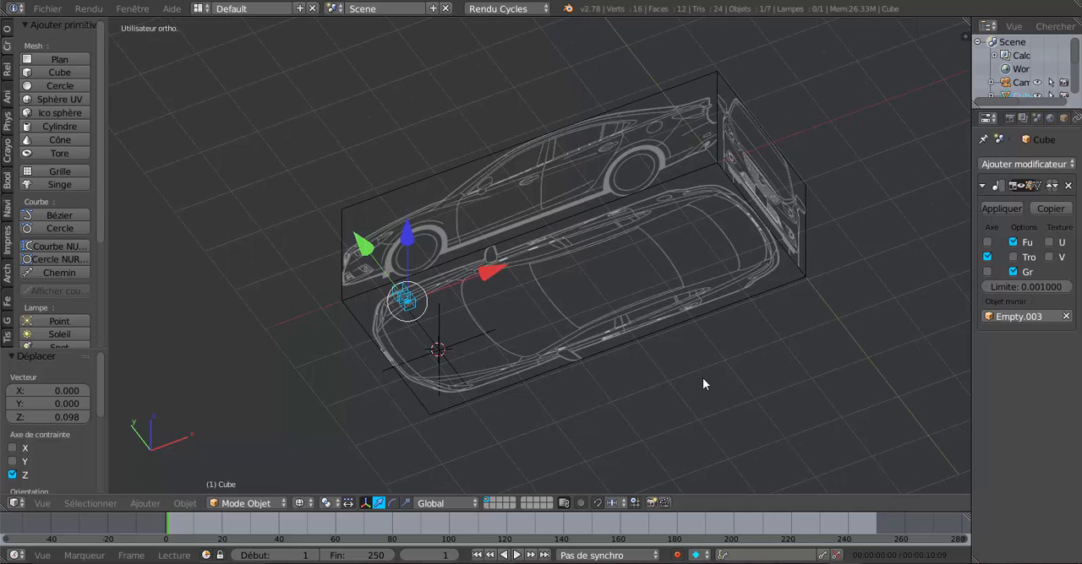
pyautogui.moveTo(702, 379); pyautogui.dragTo(756, 355, button='middle')
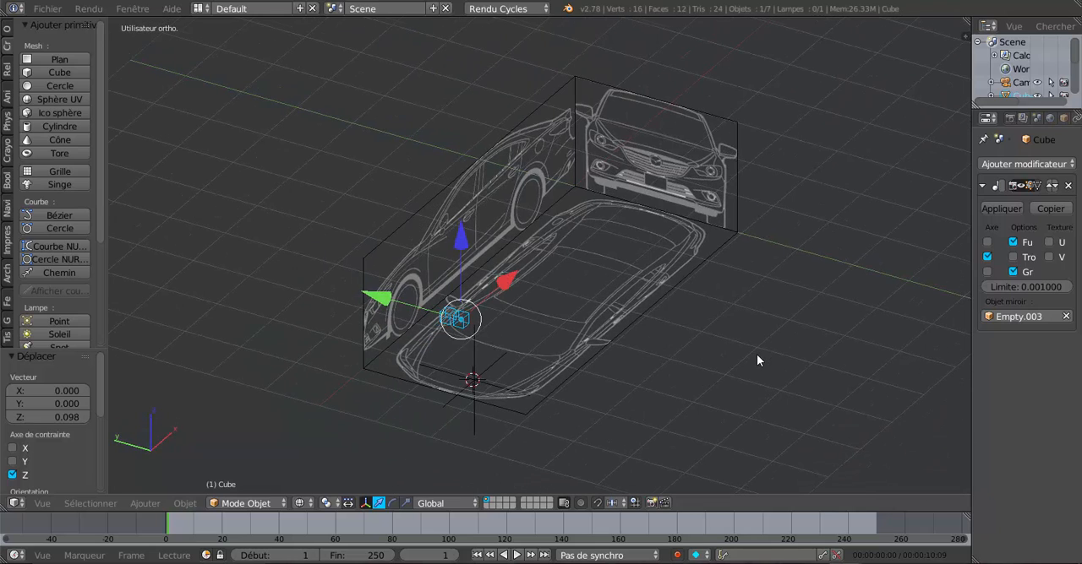
pyautogui.press('KP_3')
pyautogui.press('ctrl+KP_3')
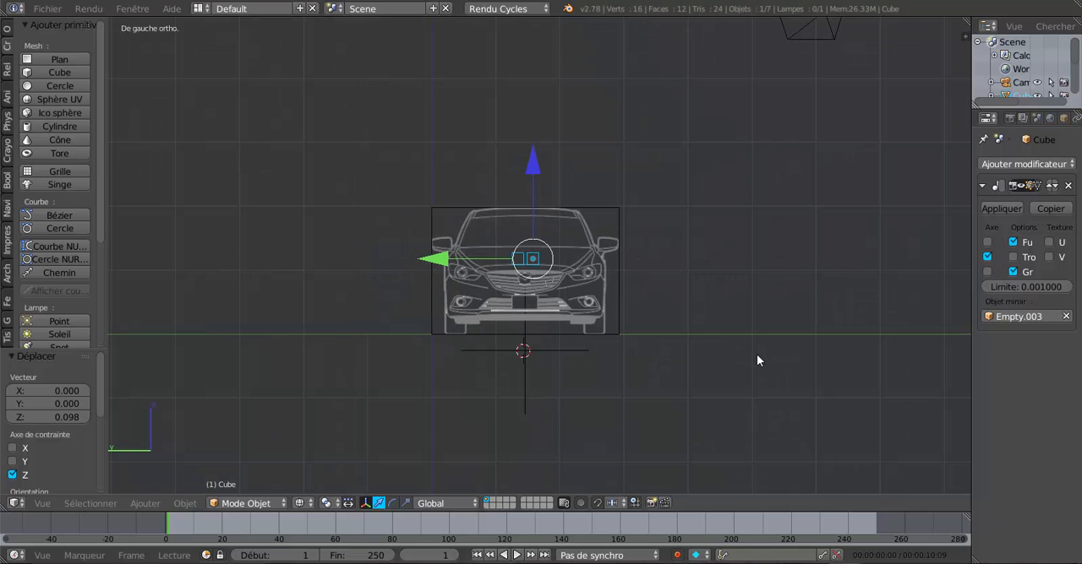
pyautogui.scroll(5, 590, 373)
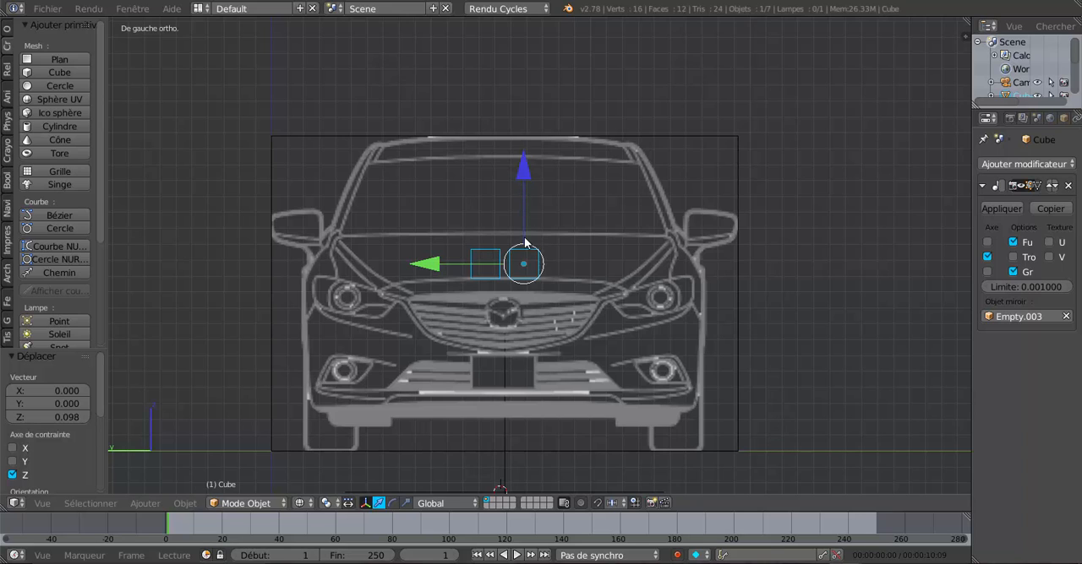
# Step: Place the cube on the wing mirror by moving it -1.107 along Y, 0.233 along Z and 2.180 along X, comparing top and right views
pyautogui.moveTo(434, 264); pyautogui.dragTo(606, 278)
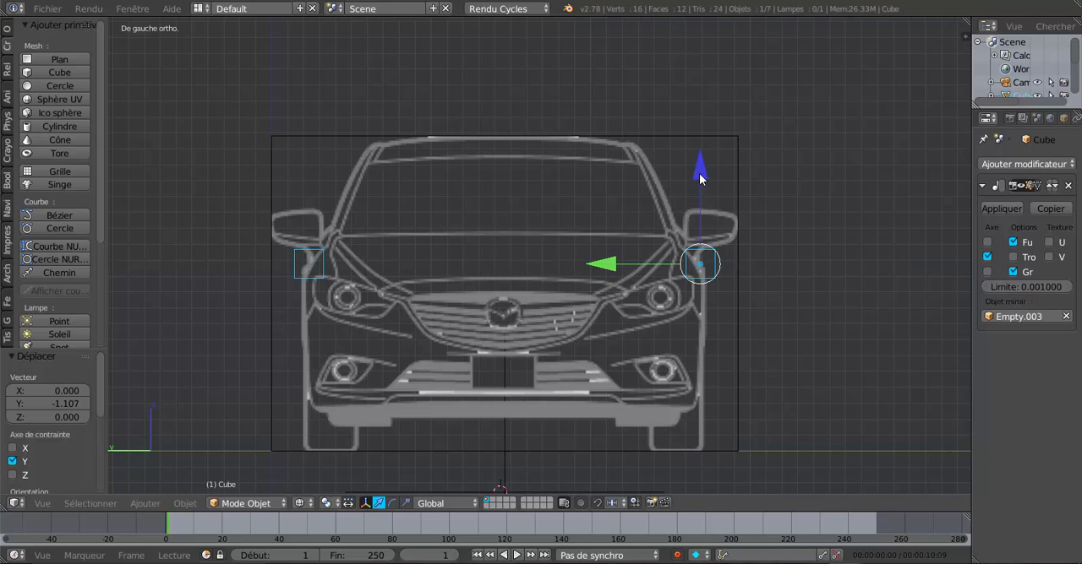
pyautogui.moveTo(699, 174); pyautogui.dragTo(710, 139)
pyautogui.press('KP_7')
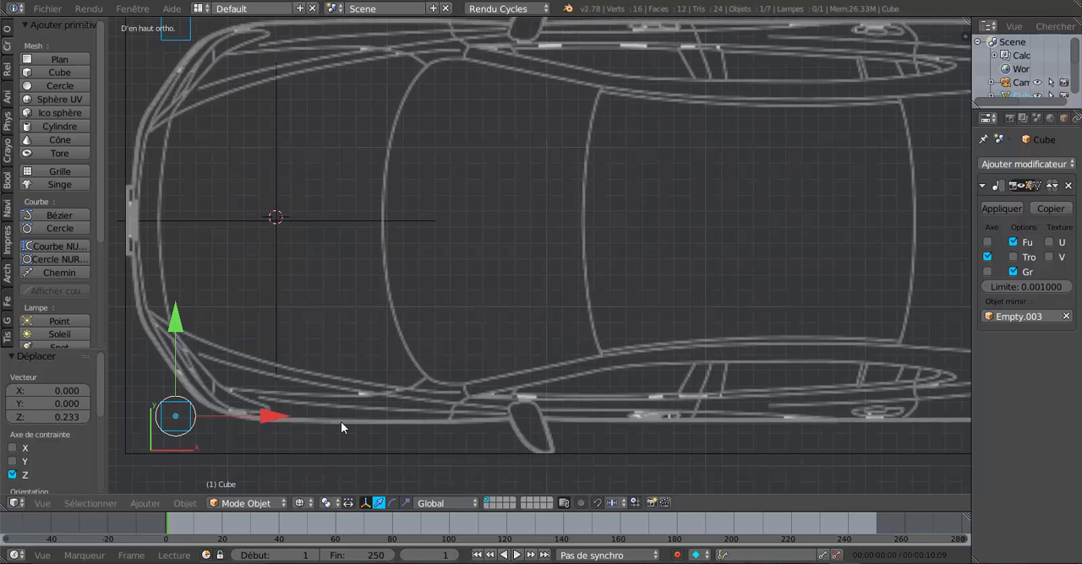
pyautogui.moveTo(273, 420); pyautogui.dragTo(623, 413)
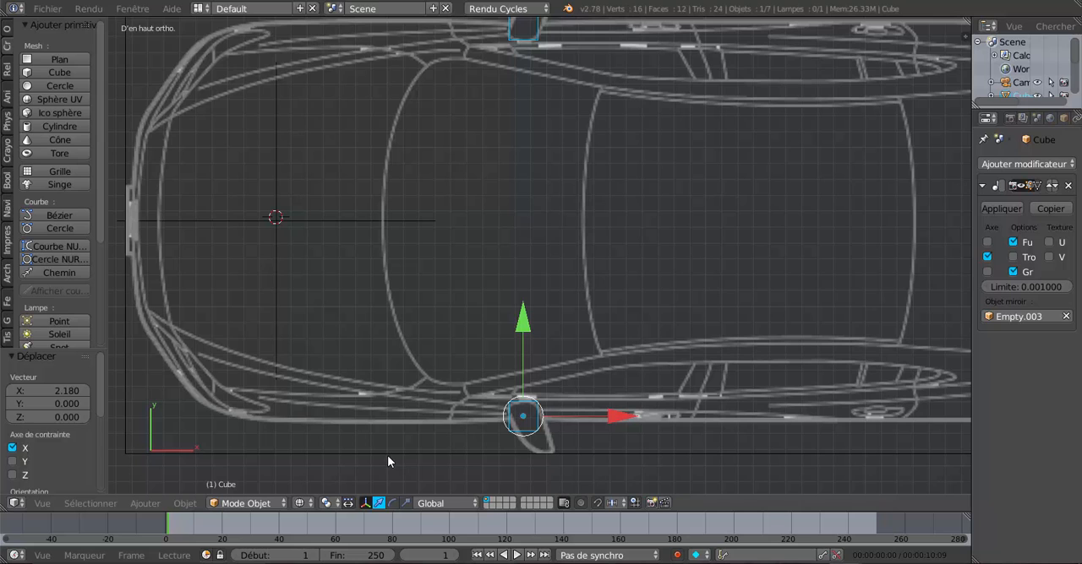
pyautogui.press('KP_3')
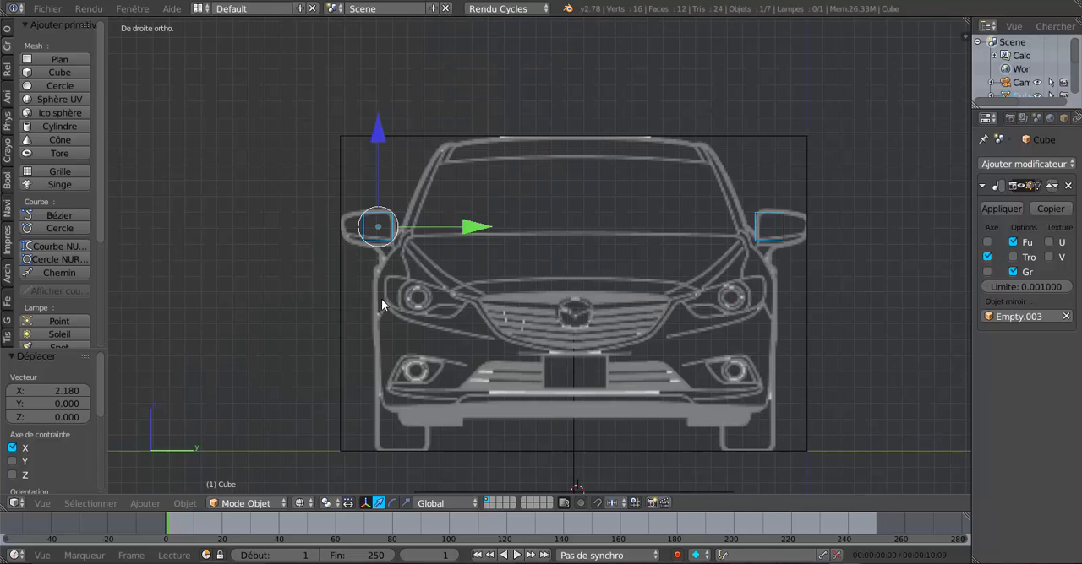
pyautogui.press('KP_7')
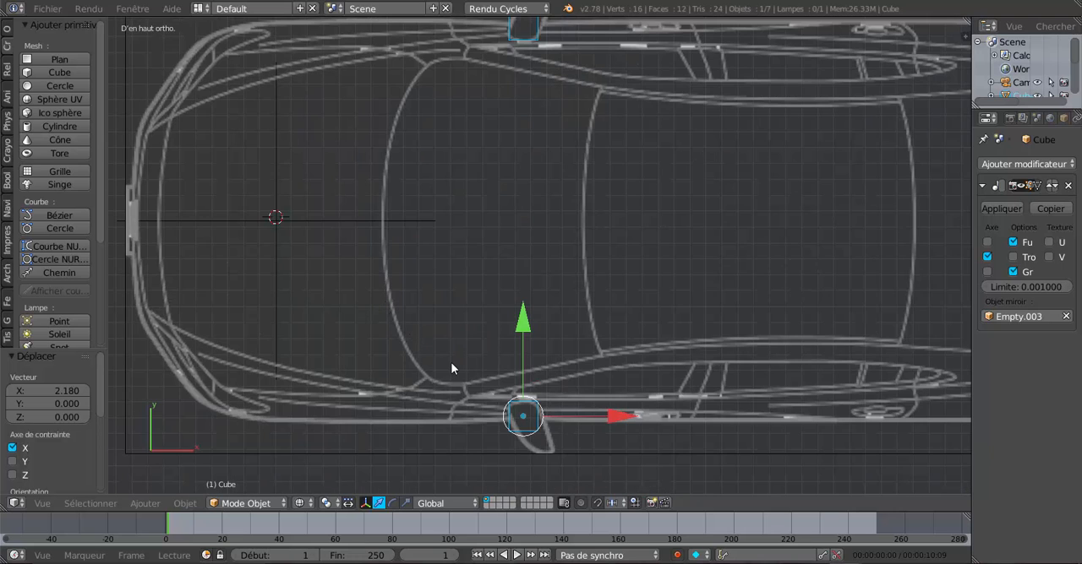
pyautogui.press('KP_3')
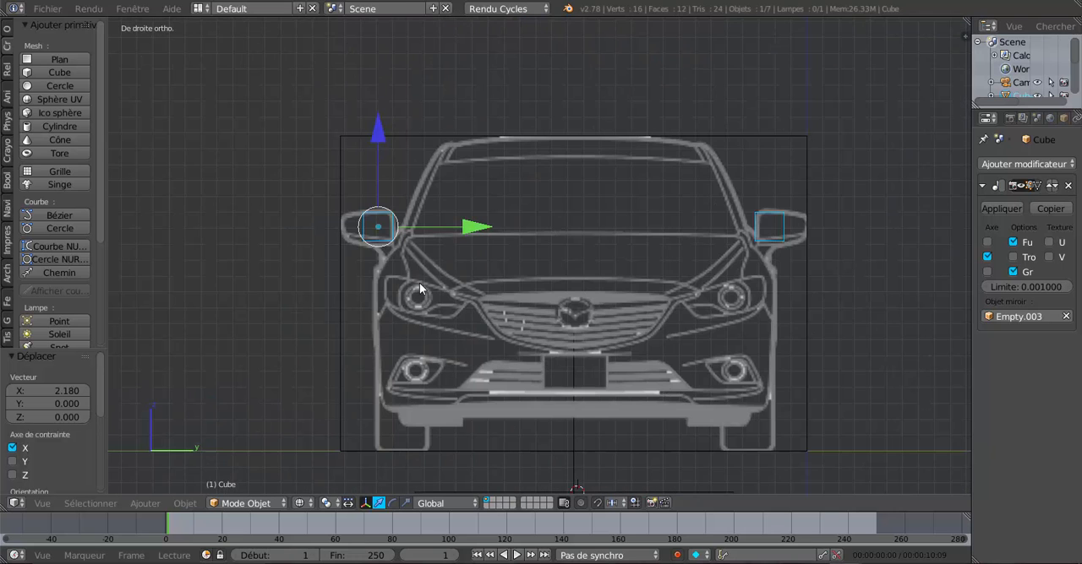
# Step: Set the cube on the bonnet's rear edge at the windscreen base with 0.950 along Y, 0.055 along Z and -0.840 along X
pyautogui.moveTo(462, 234); pyautogui.dragTo(619, 227)
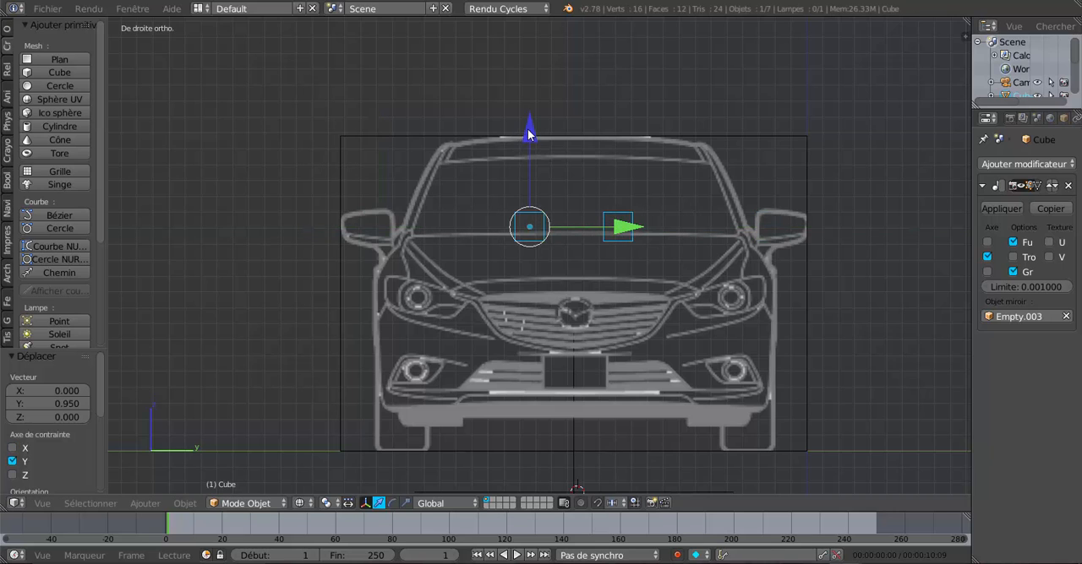
pyautogui.moveTo(527, 129); pyautogui.dragTo(532, 123)
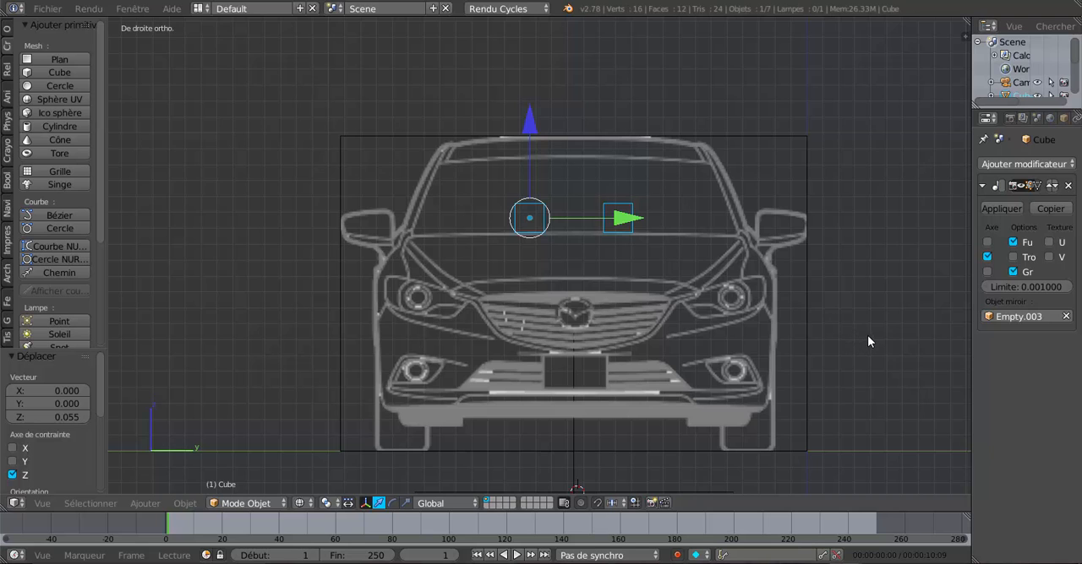
pyautogui.press('KP_1')
pyautogui.moveTo(616, 218); pyautogui.dragTo(484, 222)
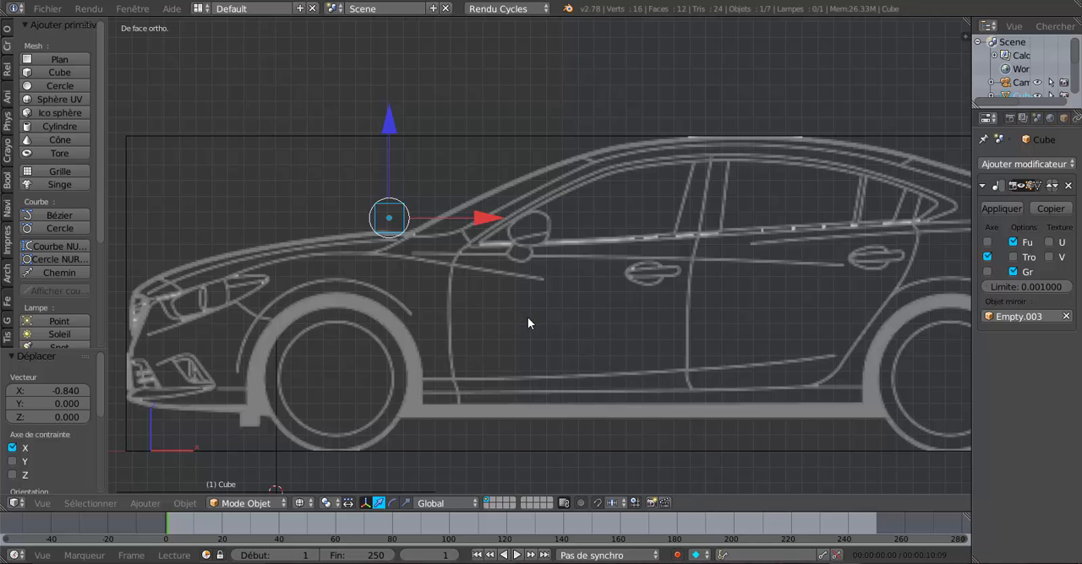
# Step: Raise the cube 0.602 along Z to roof height and move it 2.019 along X onto the top of the roof
pyautogui.press('KP_3')
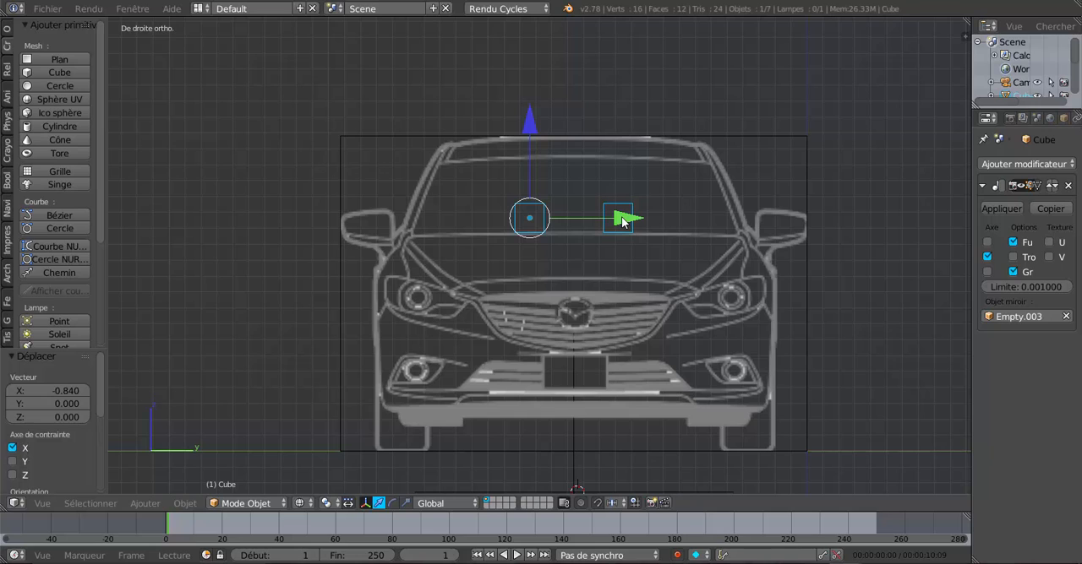
pyautogui.moveTo(529, 121); pyautogui.dragTo(524, 27)
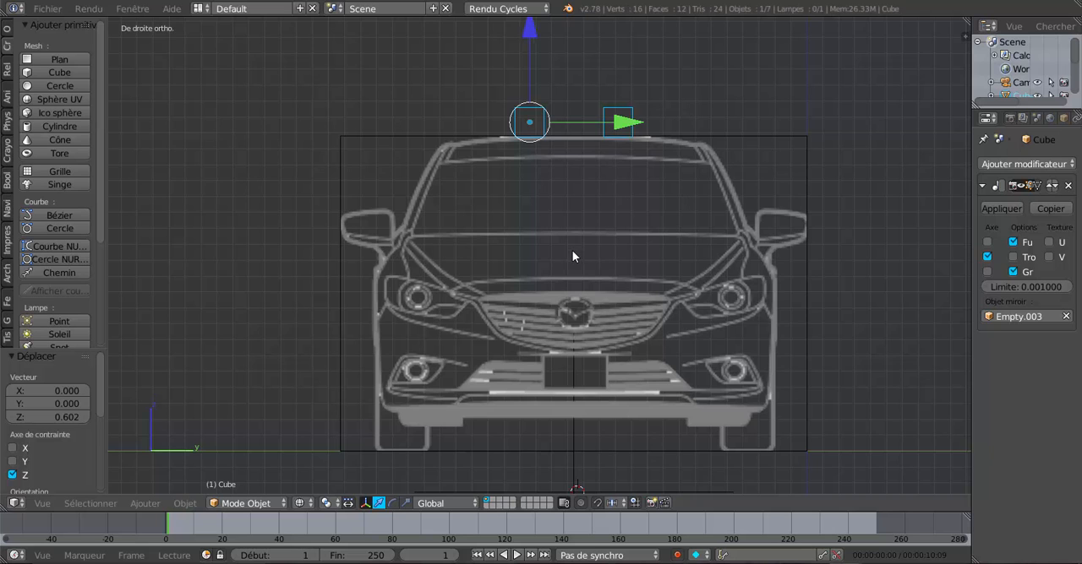
pyautogui.press('KP_1')
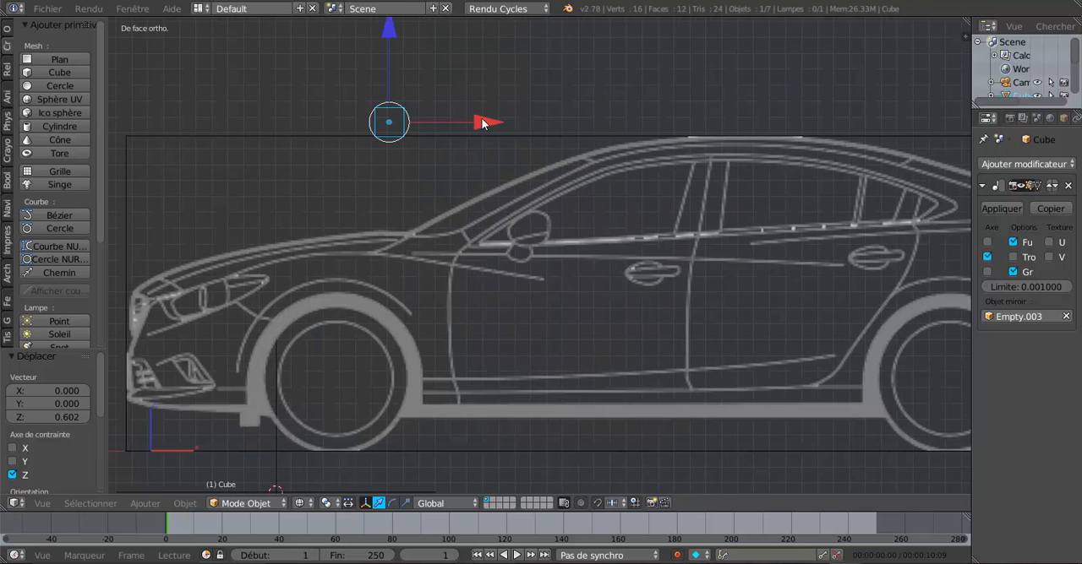
pyautogui.moveTo(486, 124); pyautogui.dragTo(802, 124)
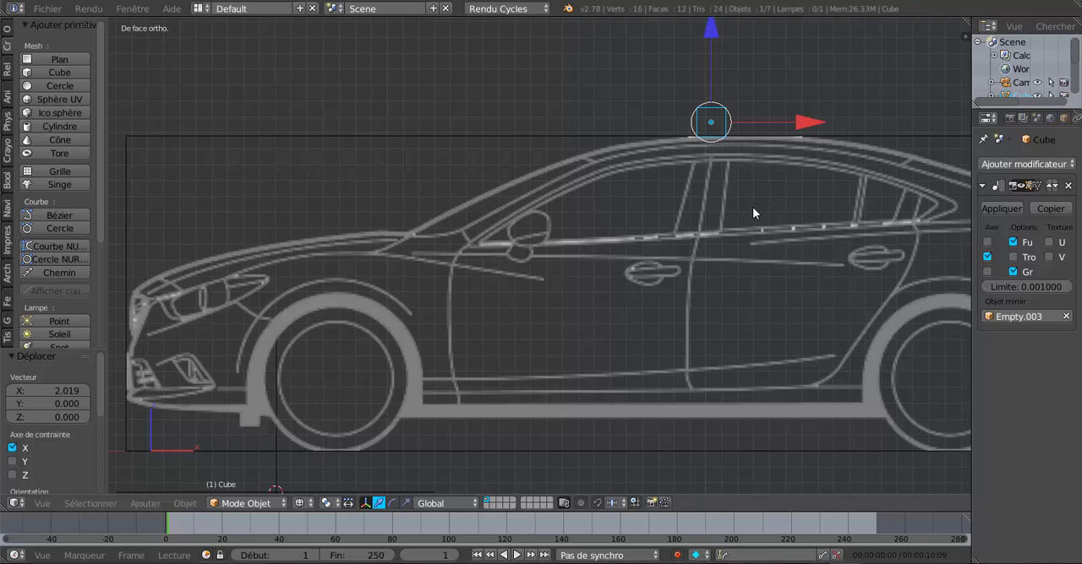
# Step: In the right view, lower the cube -0.967 along Z, shift it 0.144 along Y and adjust it -0.009 along Z onto the bonnet's front line
pyautogui.press('KP_3')
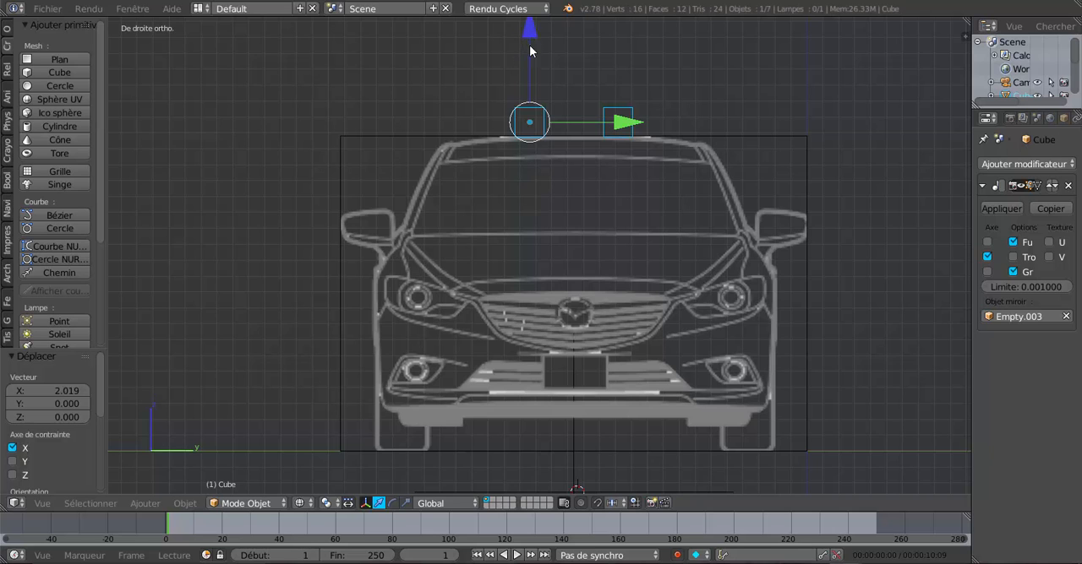
pyautogui.moveTo(529, 44); pyautogui.dragTo(548, 185)
pyautogui.scroll(1, 638, 291)
pyautogui.scroll(1, 638, 291)
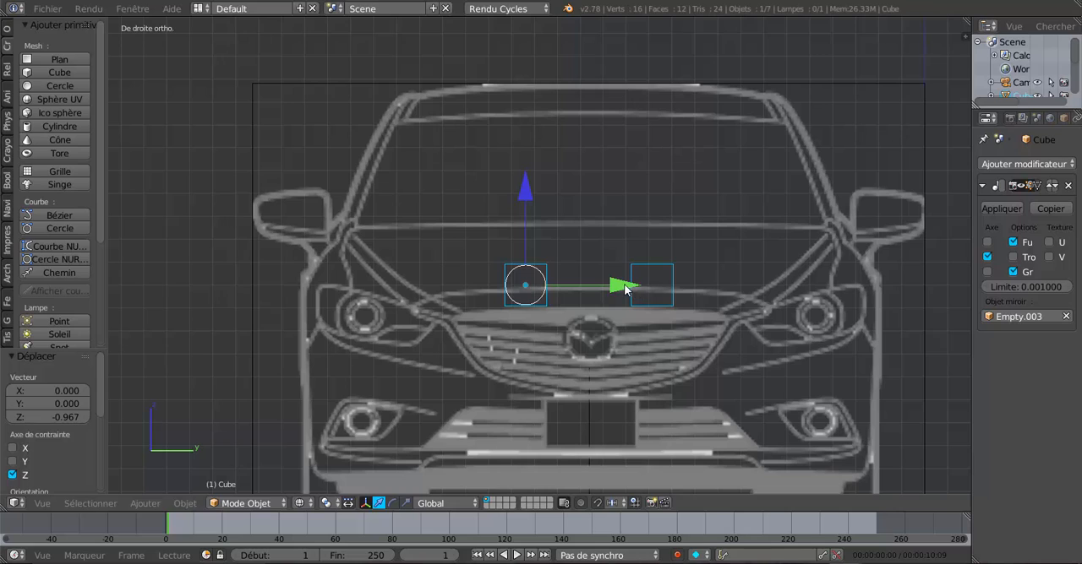
pyautogui.moveTo(623, 284); pyautogui.dragTo(659, 285)
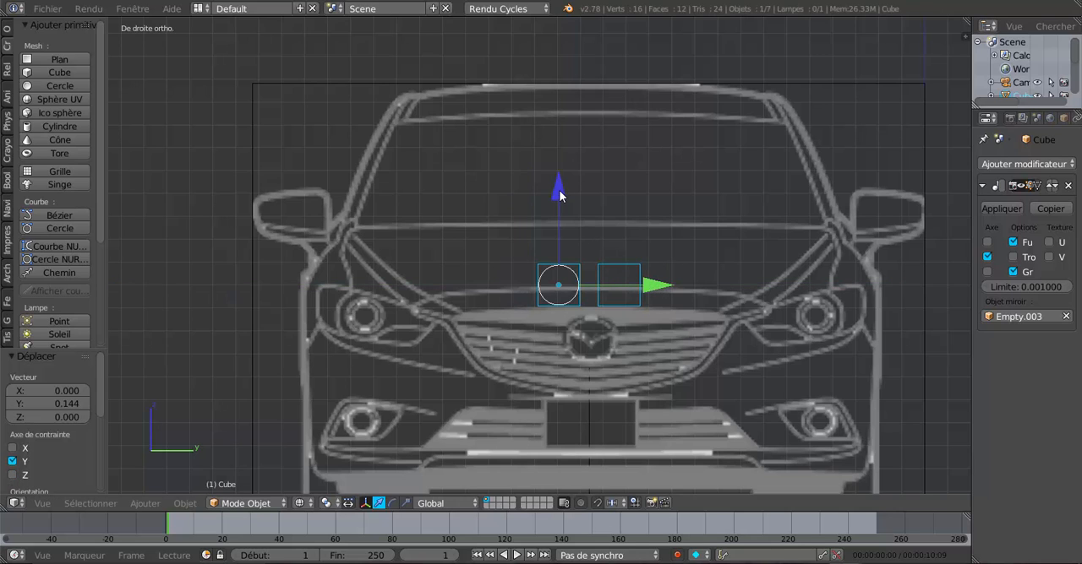
pyautogui.moveTo(559, 190); pyautogui.dragTo(560, 192)
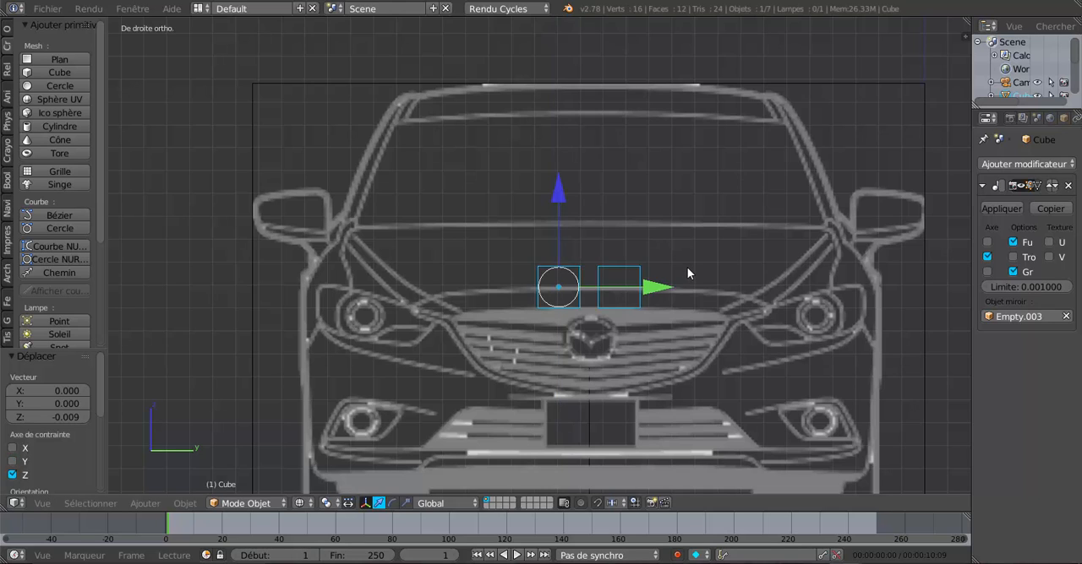
pyautogui.scroll(1, 691, 273)
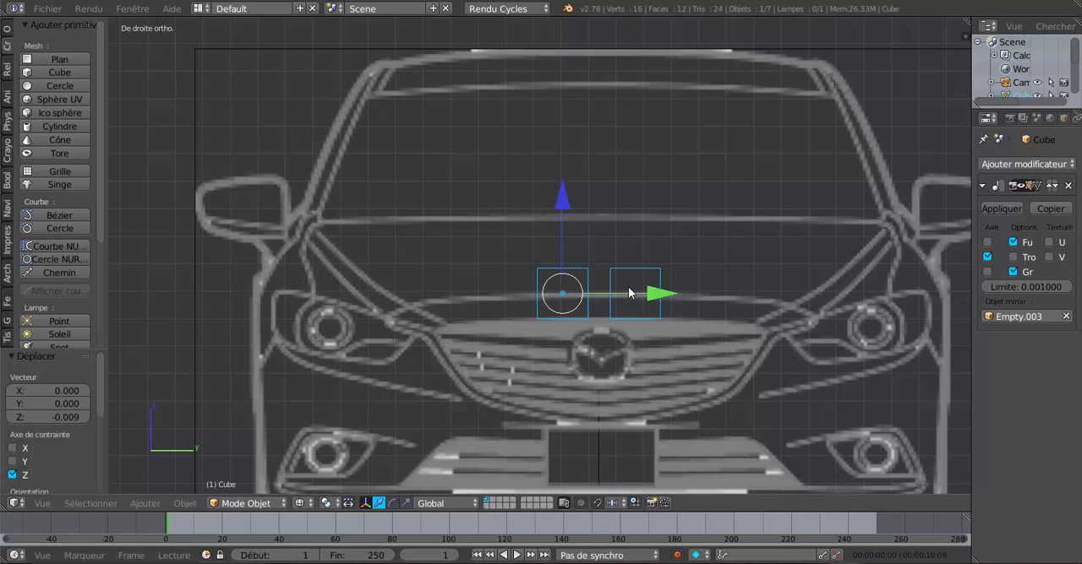
pyautogui.scroll(-1, 627, 293)
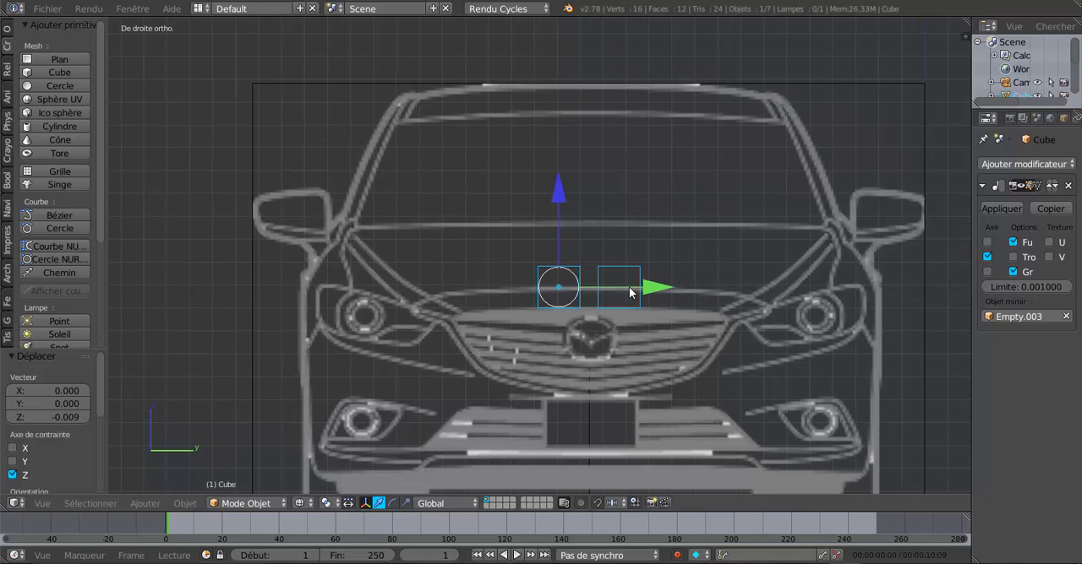
# Step: In the front view, move the cube -1.667 and then -1.856 along X to the bonnet's front edge
pyautogui.press('KP_1')
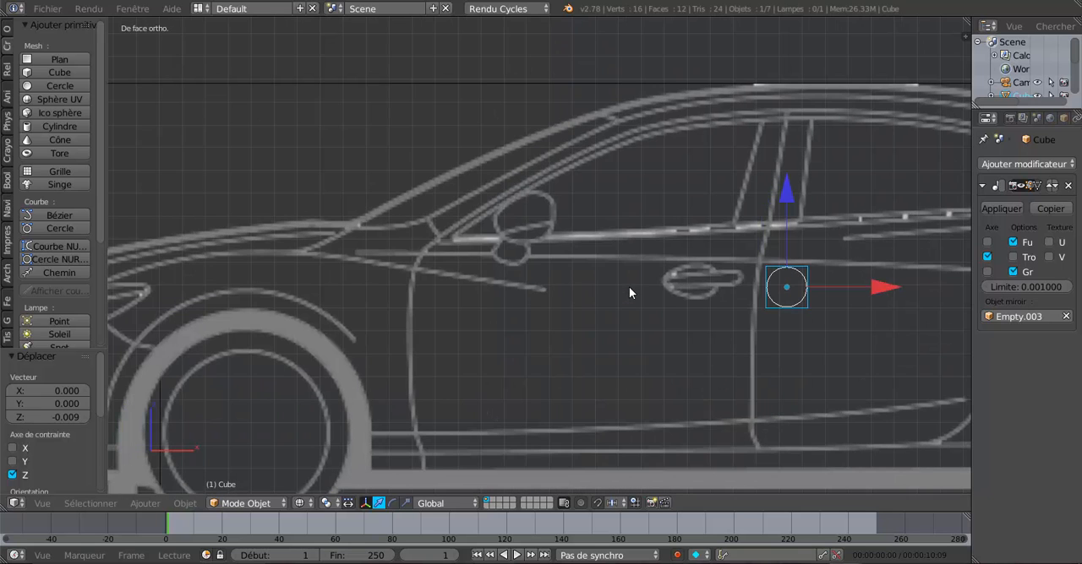
pyautogui.moveTo(862, 288); pyautogui.dragTo(499, 299)
pyautogui.scroll(-2, 747, 338)
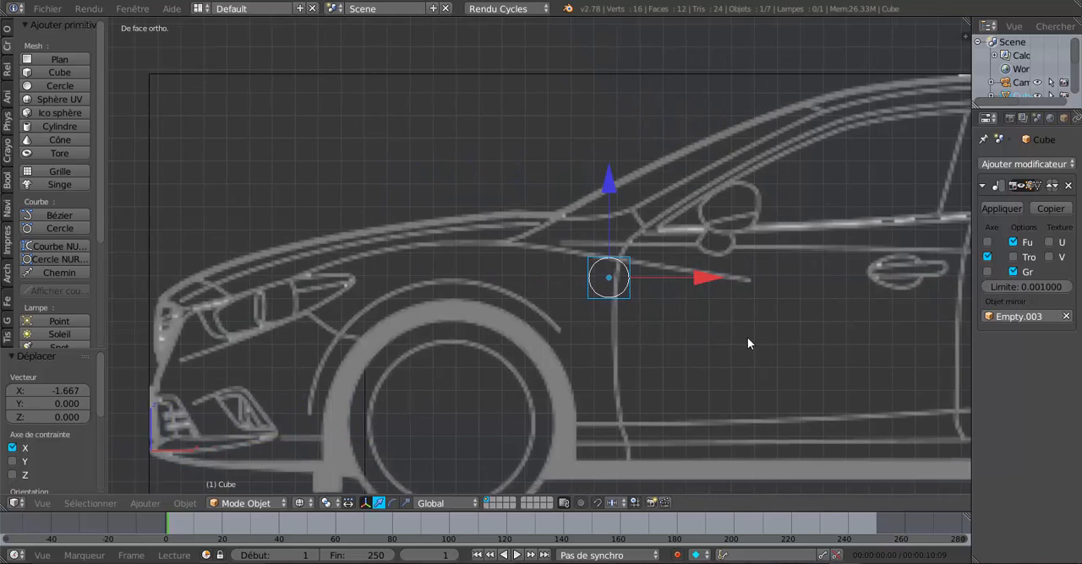
pyautogui.scroll(1, 747, 338)
pyautogui.moveTo(754, 280); pyautogui.dragTo(318, 273)
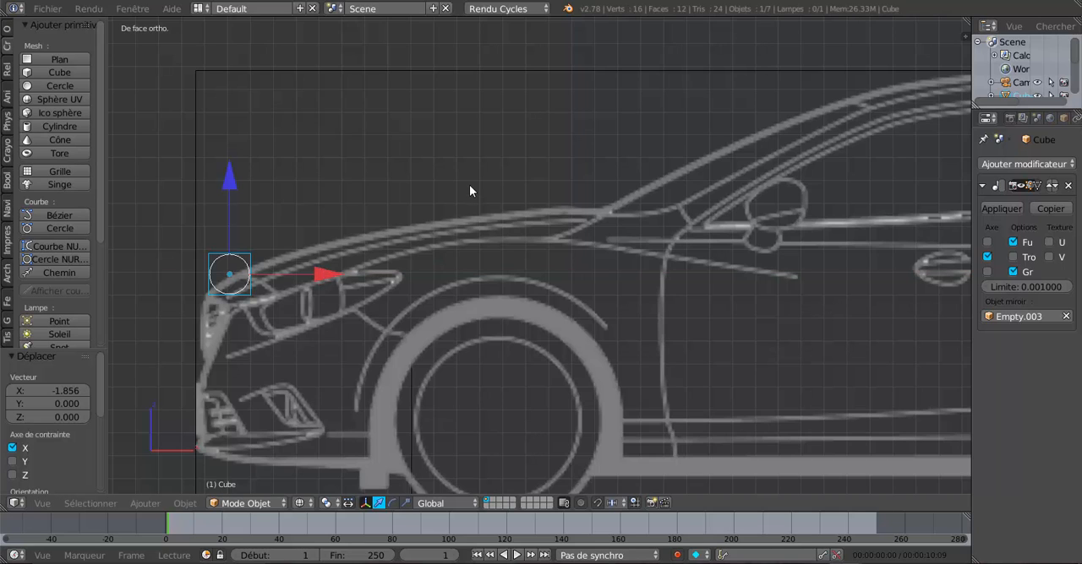
# Step: Compare the cube's position on the bonnet's front edge across the right, front and top views, and inspect the blueprints in perspective
pyautogui.press('KP_3')
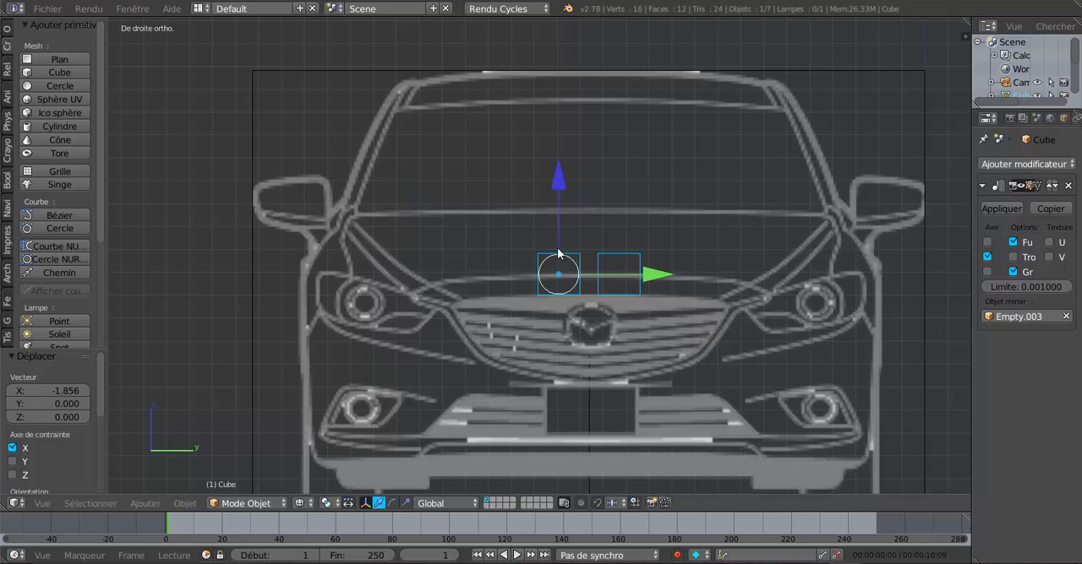
pyautogui.press('KP_1')
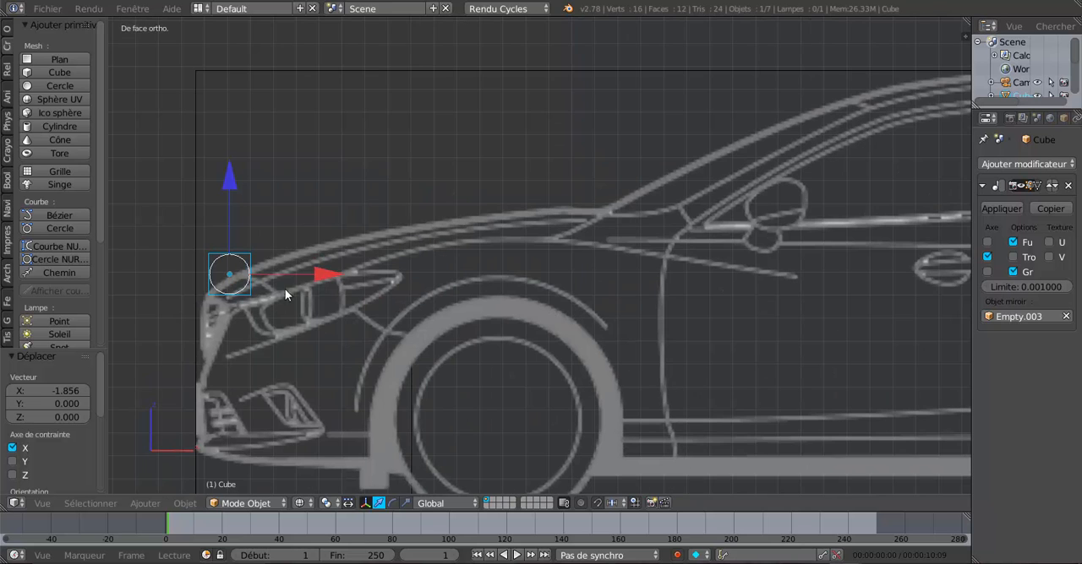
pyautogui.press('KP_7')
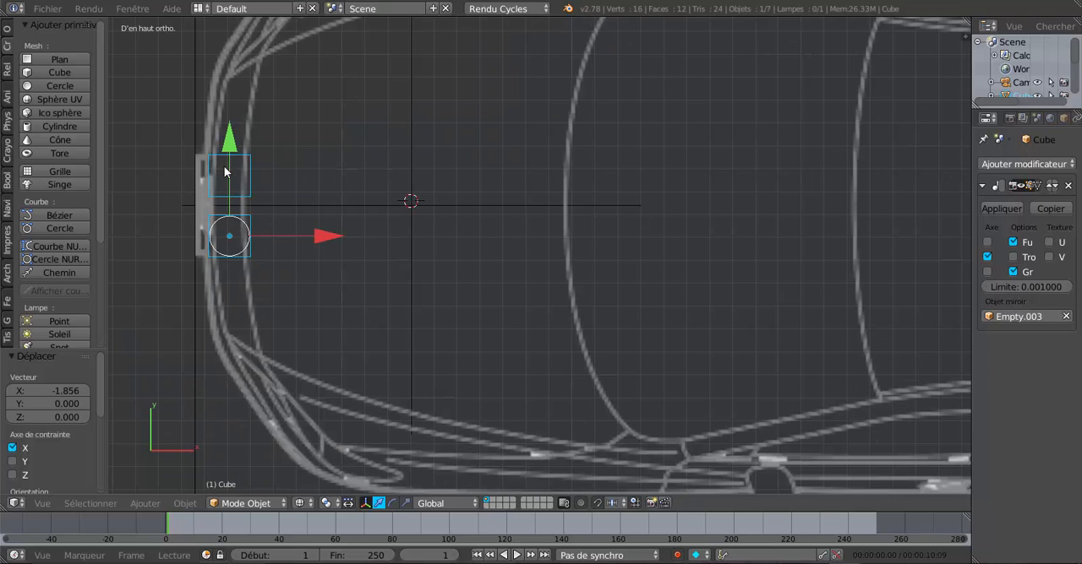
pyautogui.scroll(-4, 323, 245)
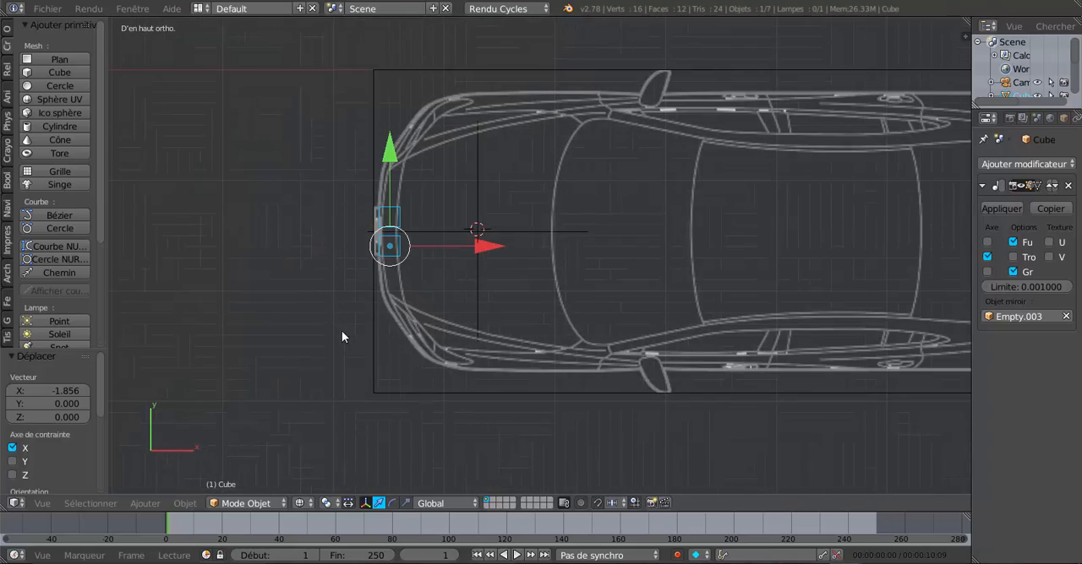
pyautogui.moveTo(341, 337); pyautogui.dragTo(552, 310, button='middle')
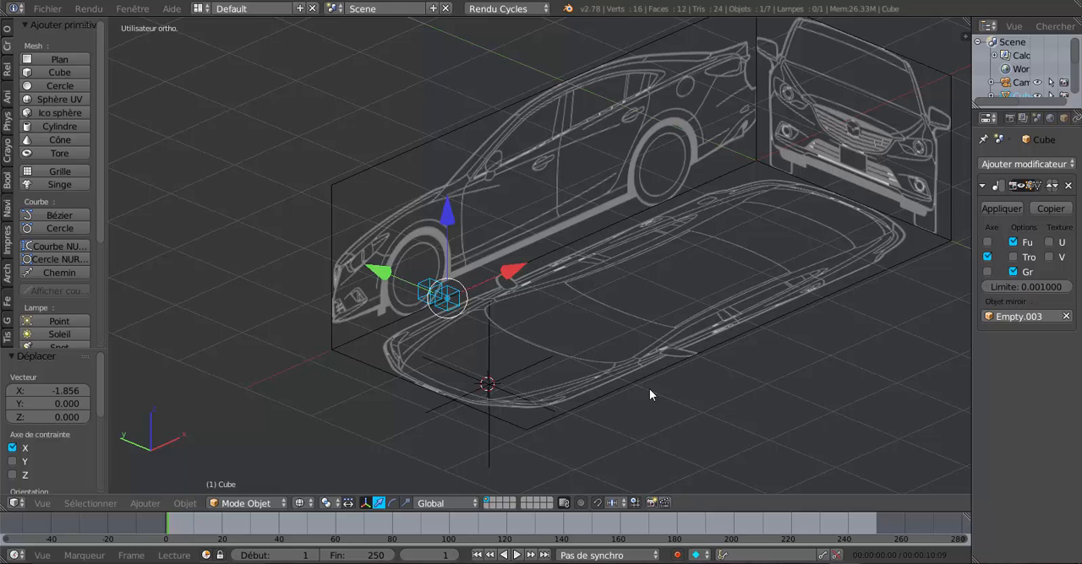
pyautogui.moveTo(655, 410); pyautogui.dragTo(612, 397, button='middle')
pyautogui.scroll(2, 613, 397)
pyautogui.moveTo(730, 423); pyautogui.dragTo(692, 433, button='middle')
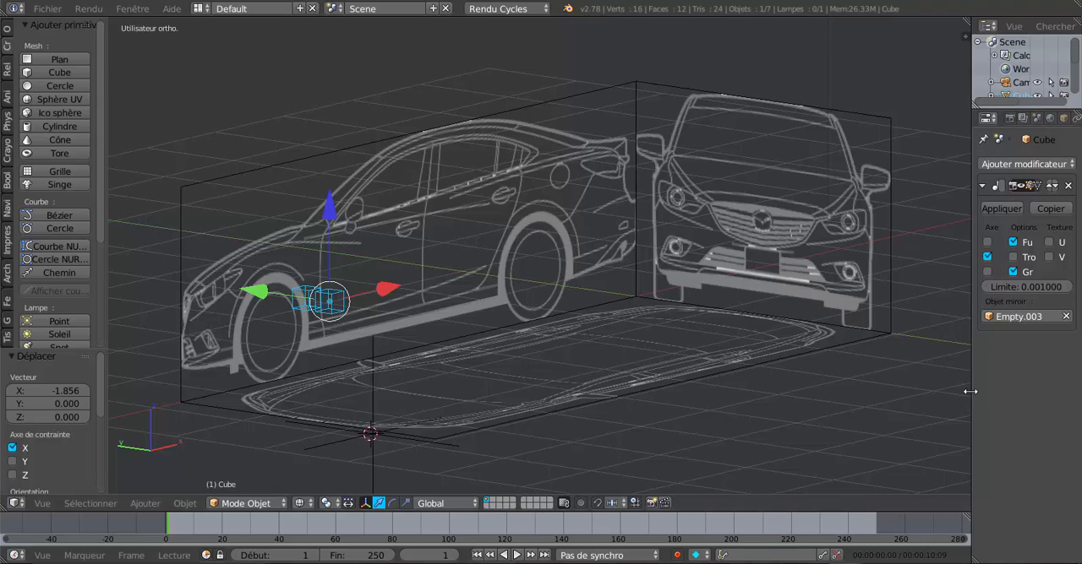
# Step: Enlarge the 3D viewport by narrowing the properties area and the tool shelf so the assembled blueprints have more room
pyautogui.moveTo(970, 391); pyautogui.dragTo(1049, 391)
pyautogui.scroll(-3, 904, 408)
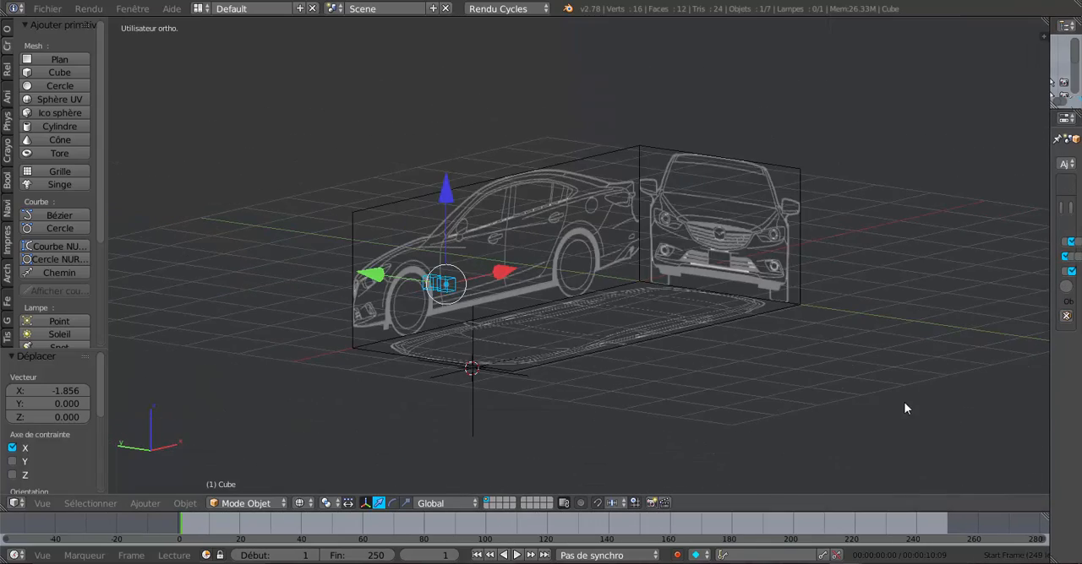
pyautogui.moveTo(904, 408); pyautogui.dragTo(875, 416, button='middle')
pyautogui.moveTo(840, 420); pyautogui.dragTo(818, 414, button='middle')
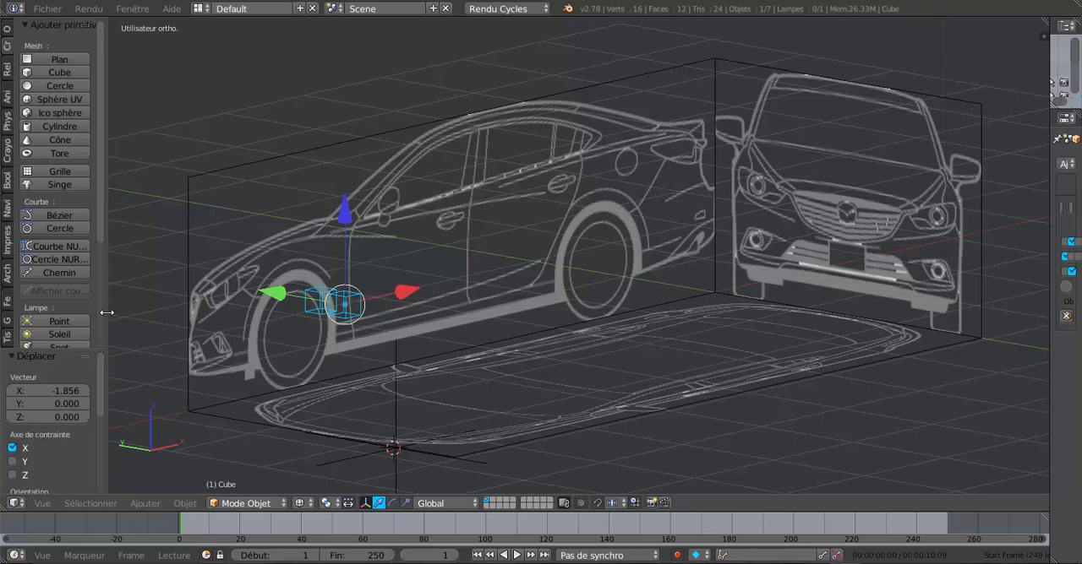
pyautogui.moveTo(106, 313); pyautogui.dragTo(62, 320)
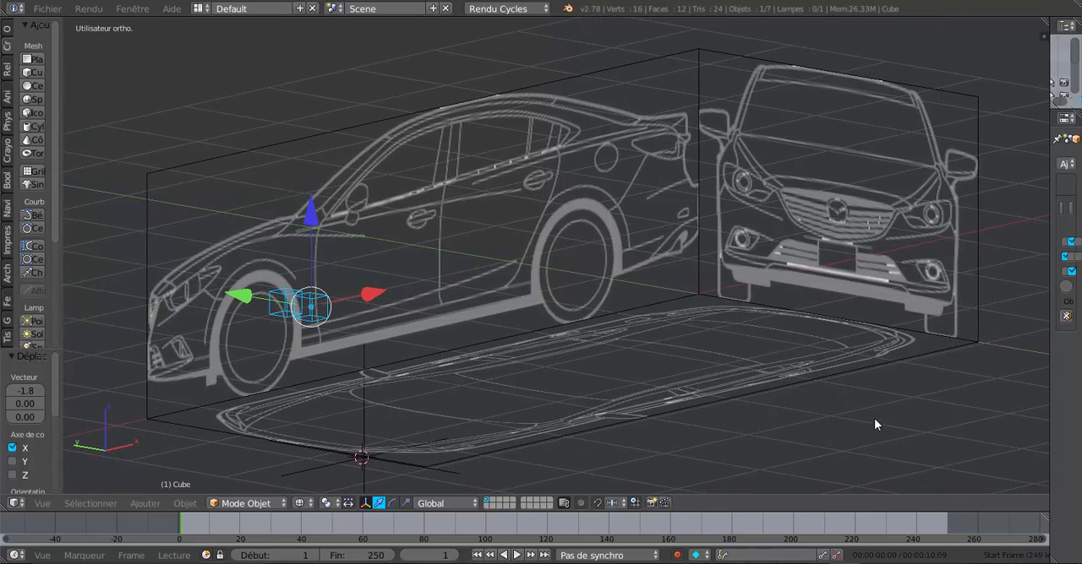
# Step: Examine how the side, front and top car blueprints line up in 3D from several angles and distances
pyautogui.moveTo(874, 425); pyautogui.dragTo(828, 447, button='middle')
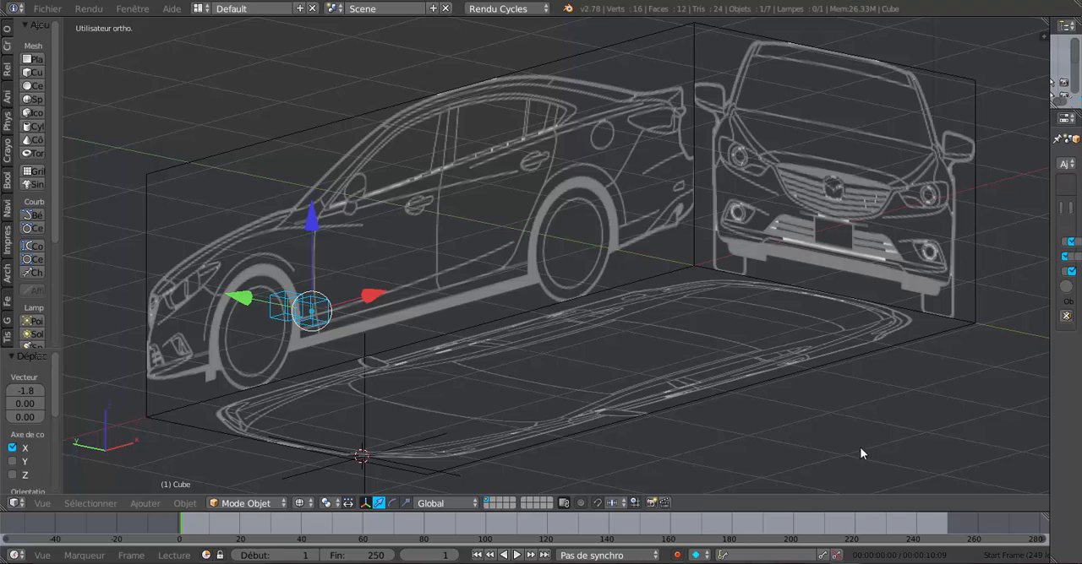
pyautogui.scroll(-2, 691, 431)
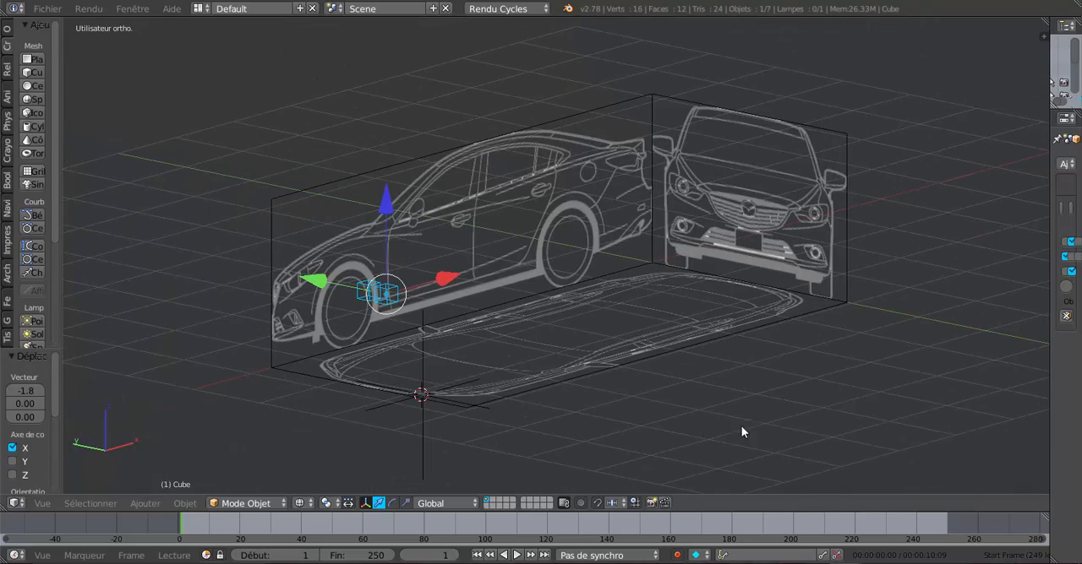
pyautogui.moveTo(742, 429); pyautogui.dragTo(592, 409, button='middle')
pyautogui.scroll(2, 726, 428)
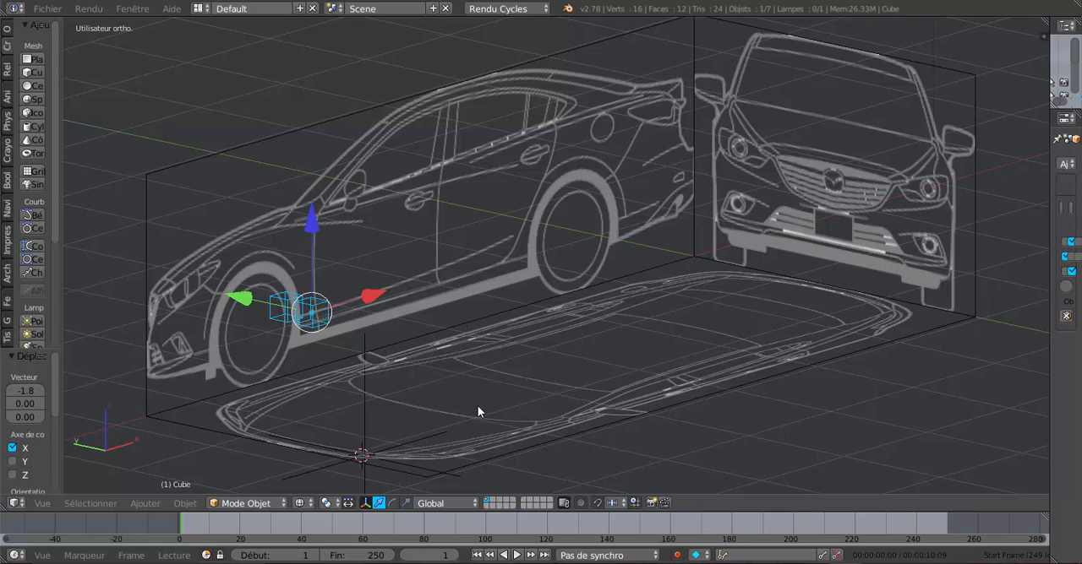
pyautogui.moveTo(477, 412); pyautogui.dragTo(477, 400, button='middle')
pyautogui.scroll(2, 481, 399)
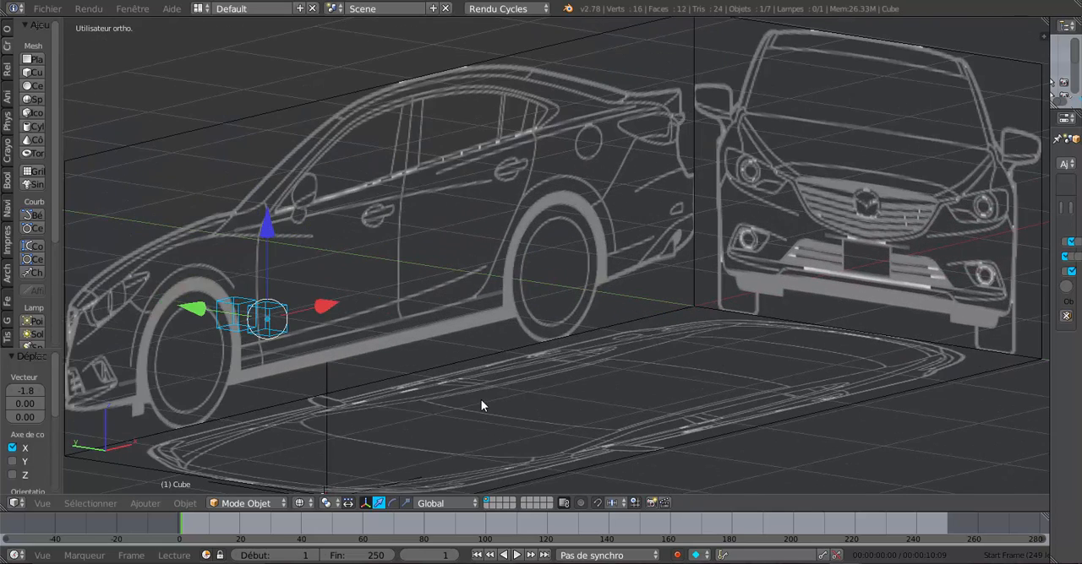
pyautogui.scroll(-1, 480, 400)
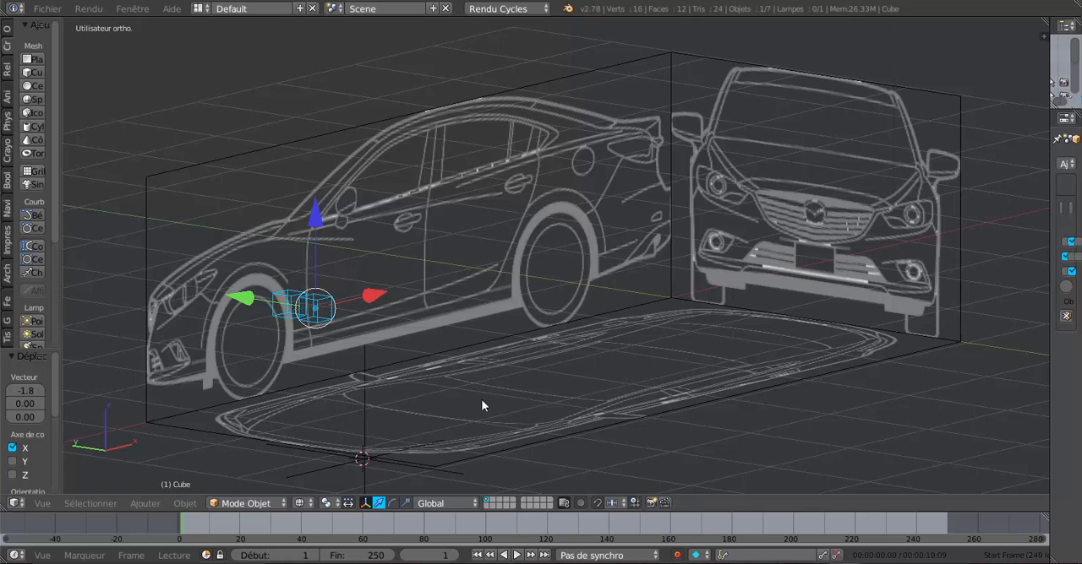
pyautogui.moveTo(665, 437); pyautogui.dragTo(652, 420, button='middle')
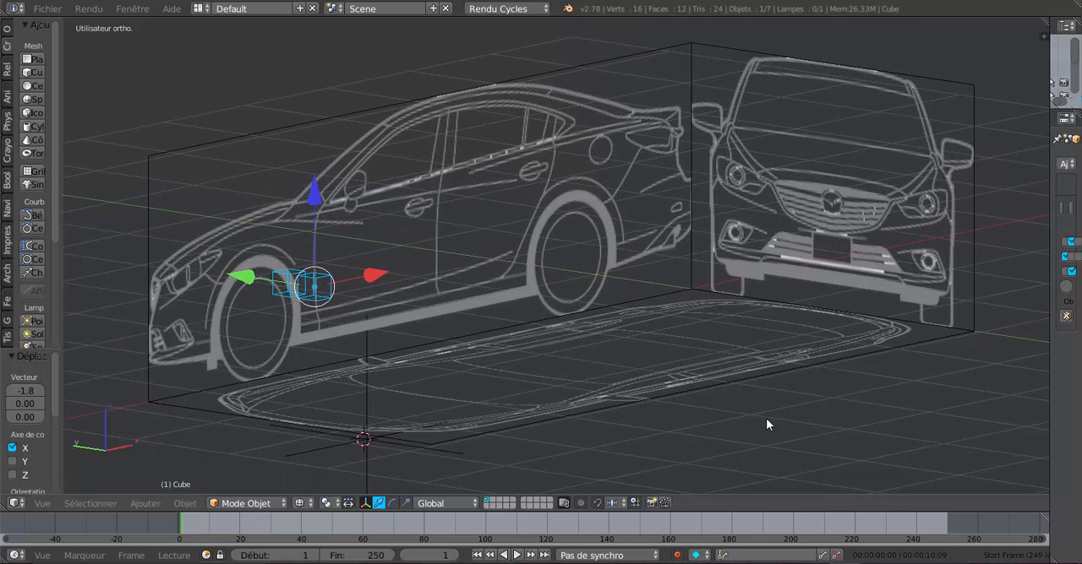